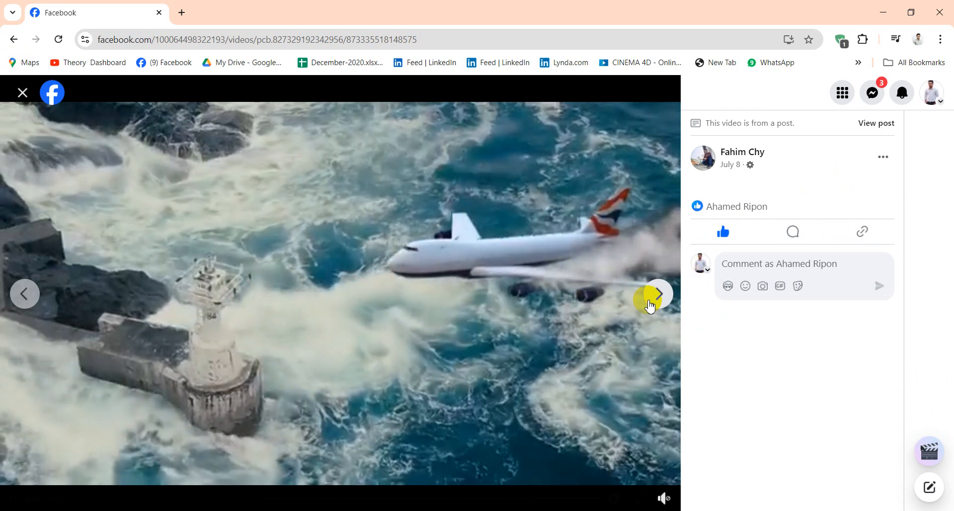
# View the next posted video, close the viewer and browse the assignment posts in the AA Online VE- 24106 group.
pyautogui.click(655, 295)
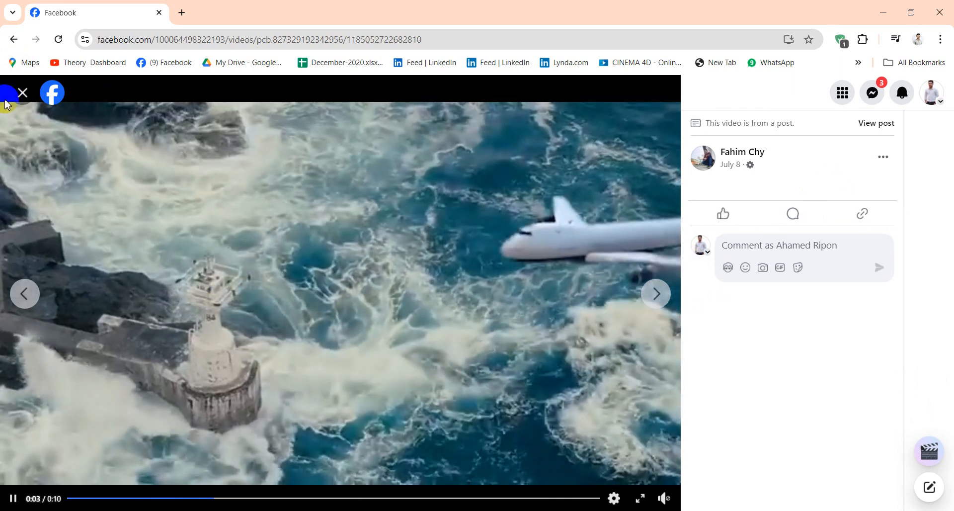
pyautogui.press('Escape')
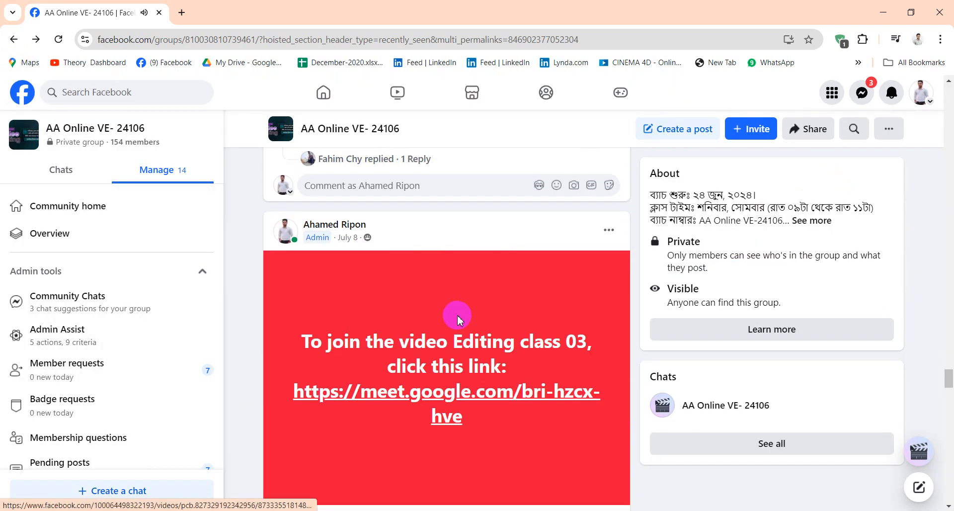
pyautogui.scroll(-15, 458, 319)
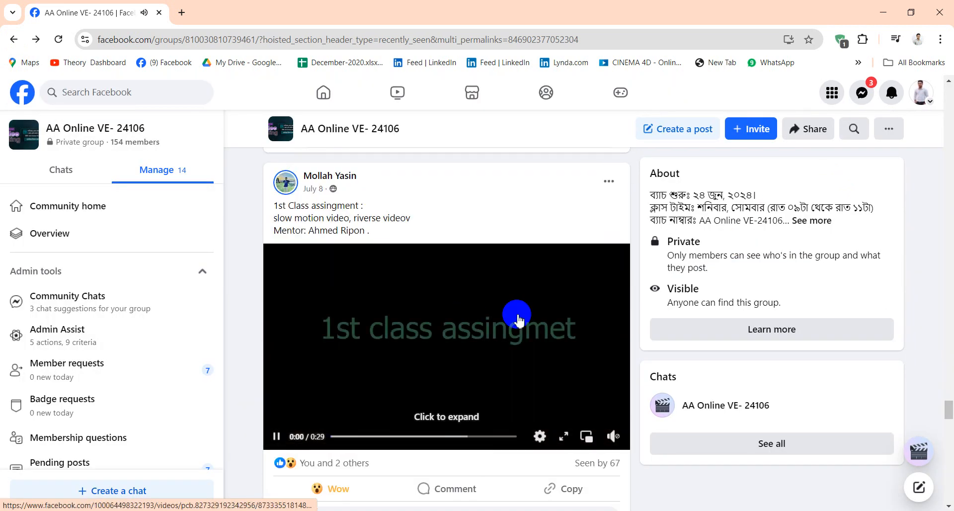
pyautogui.scroll(-10, 413, 309)
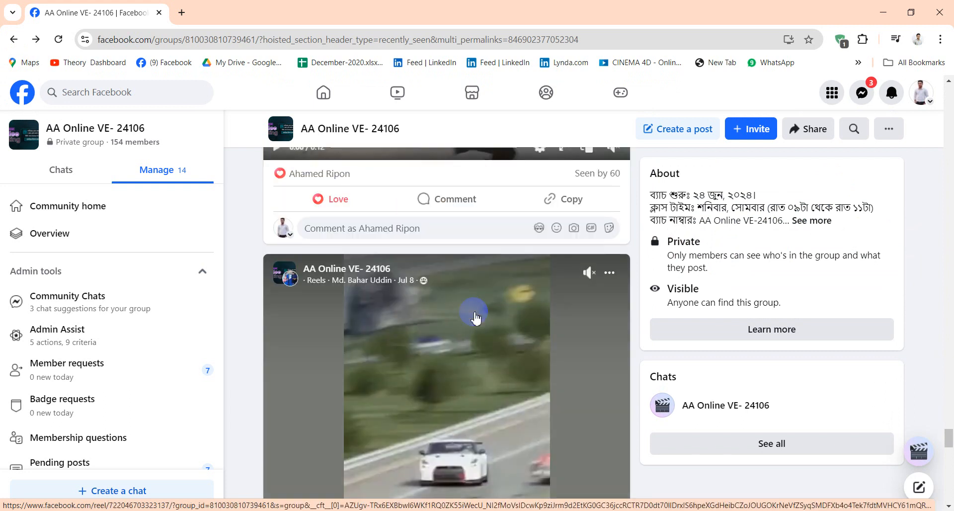
pyautogui.scroll(4, 475, 317)
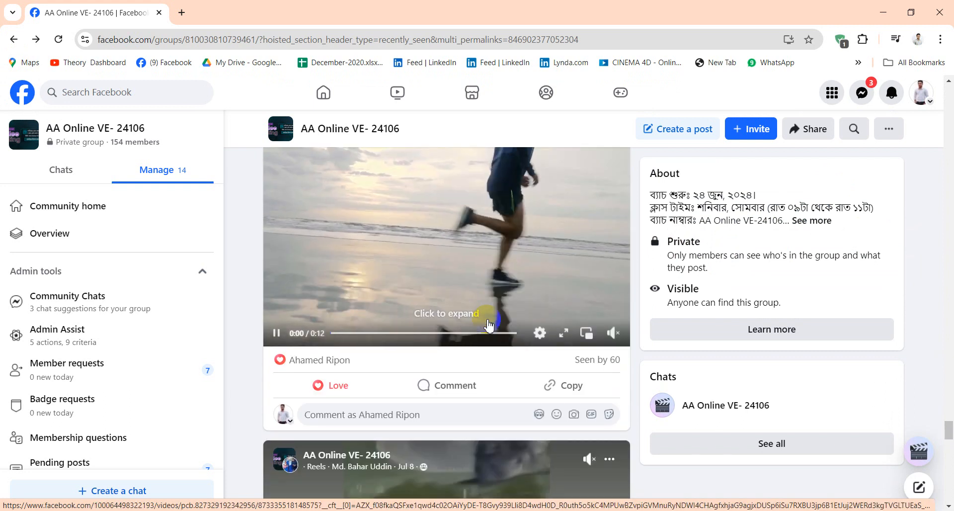
# Return to the AA Online VE- 24106 group's home page and review its member requests.
pyautogui.click(90, 131)
pyautogui.scroll(-6, 582, 198)
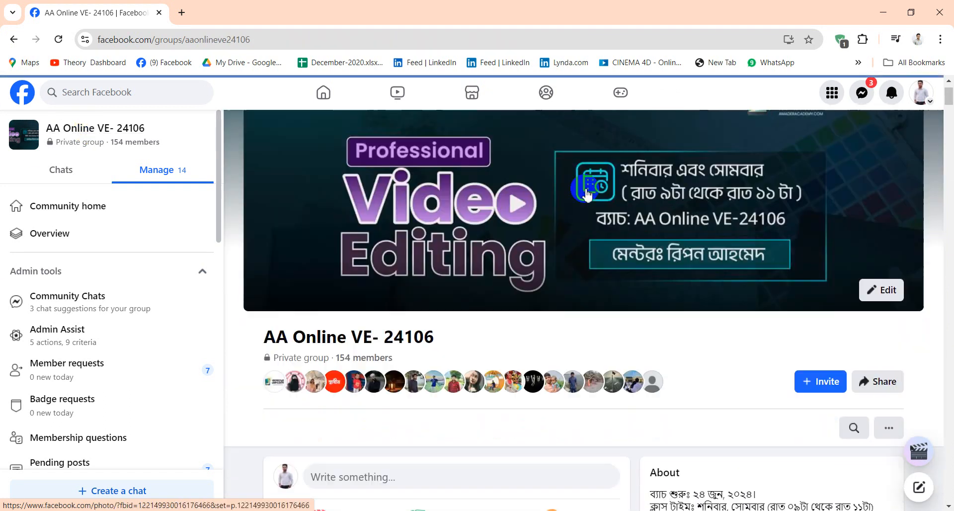
pyautogui.click(159, 376)
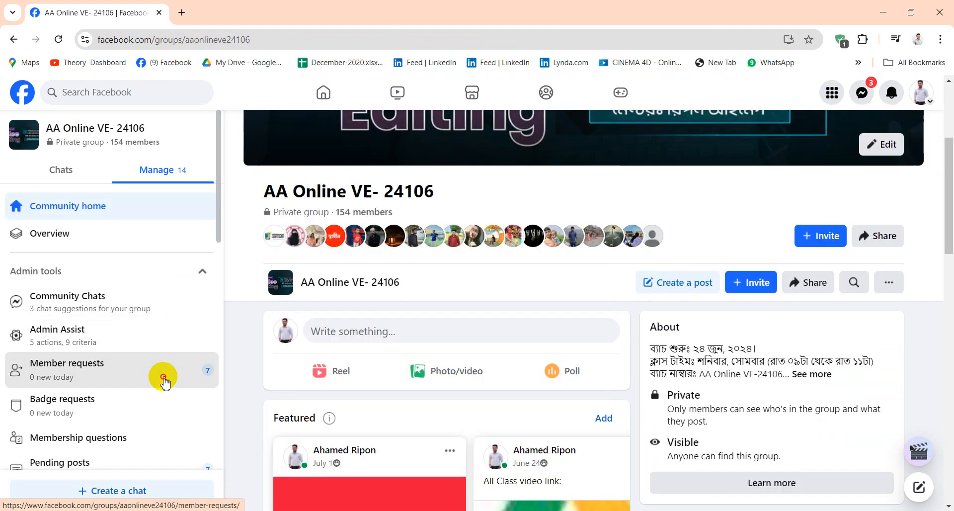
pyautogui.scroll(-12, 486, 299)
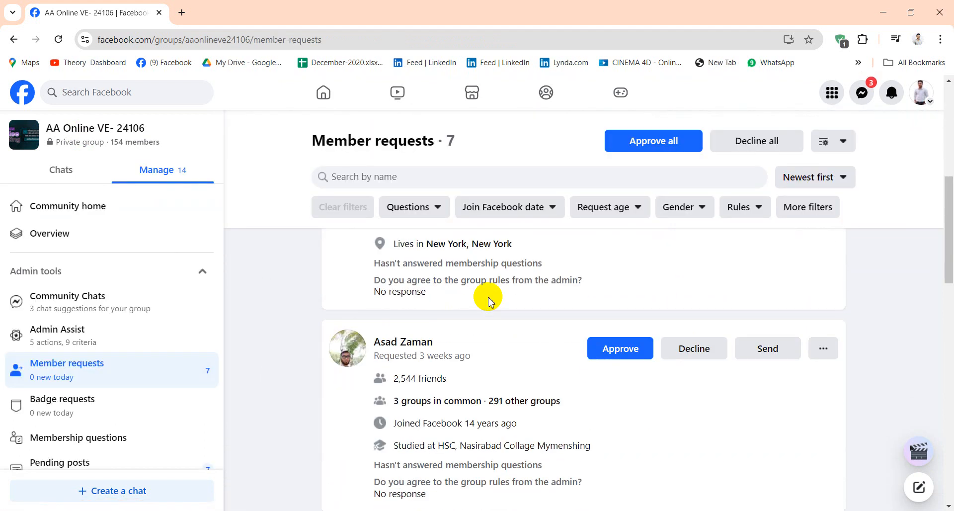
pyautogui.scroll(-3, 491, 297)
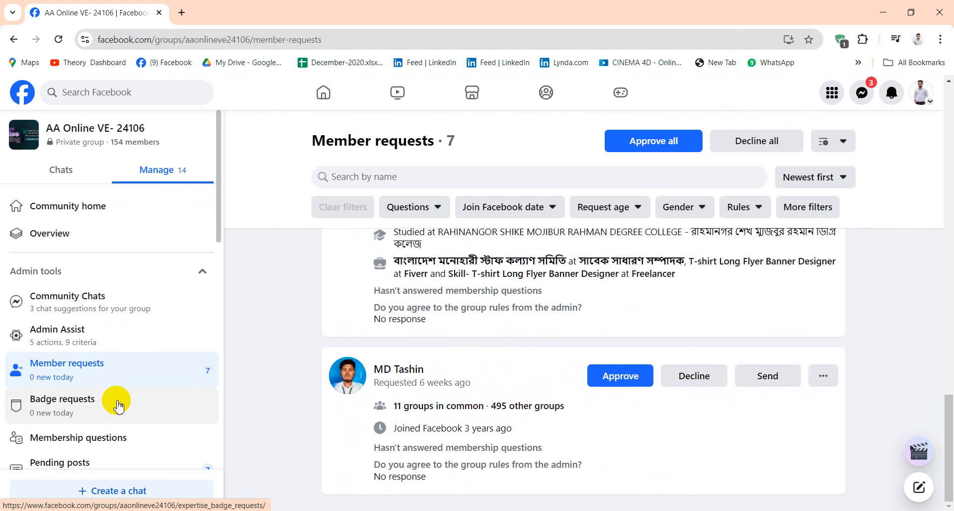
# Review the group's pending posts down to the last one and return to the Facebook home page.
pyautogui.scroll(-4, 118, 407)
pyautogui.click(129, 298)
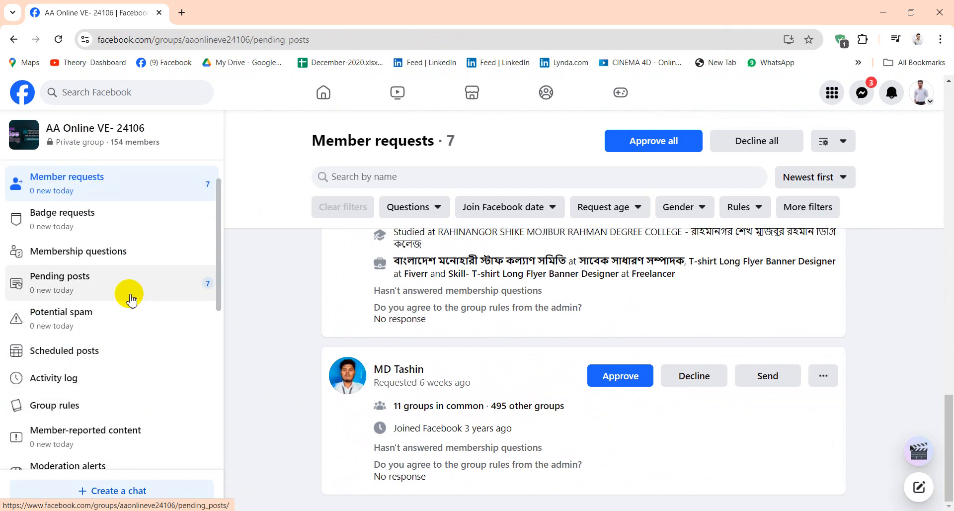
pyautogui.scroll(-15, 644, 377)
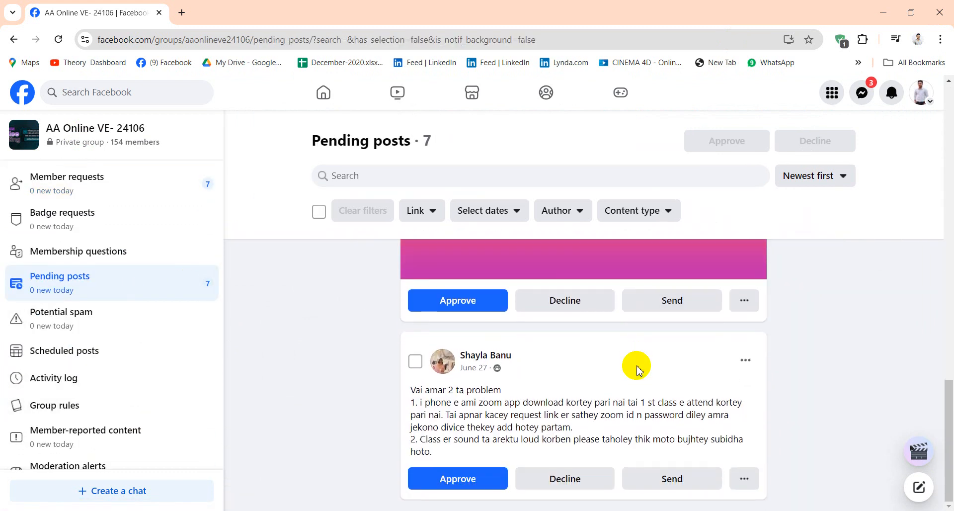
pyautogui.click(22, 93)
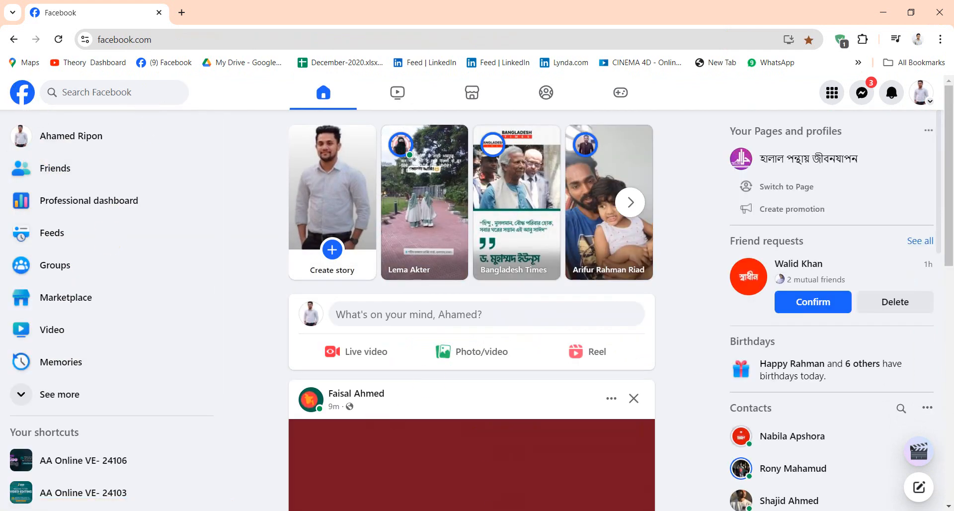
# Switch to the Video Editing Course Outline PDF and highlight the Class # 6 topics on clipping masks, opacity, split screen and matte keys.
pyautogui.click(343, 510)
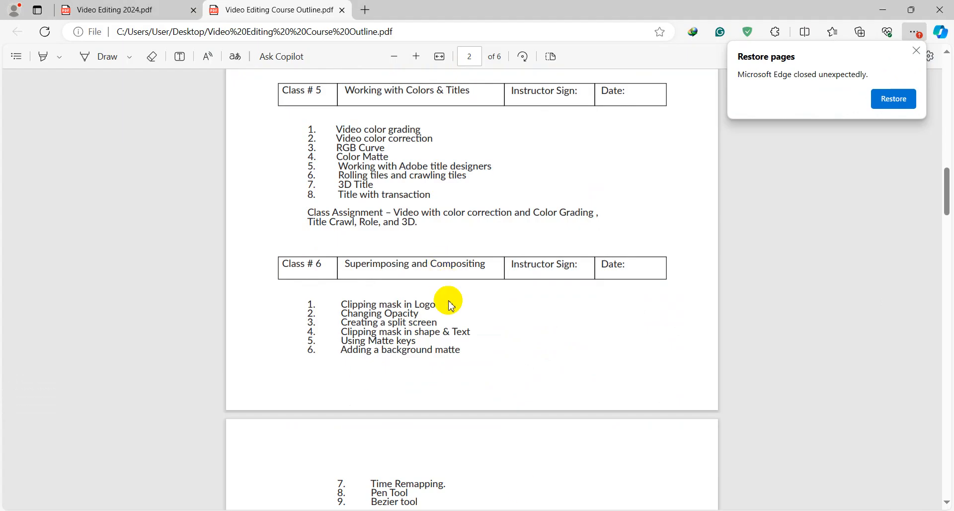
pyautogui.scroll(-3, 457, 332)
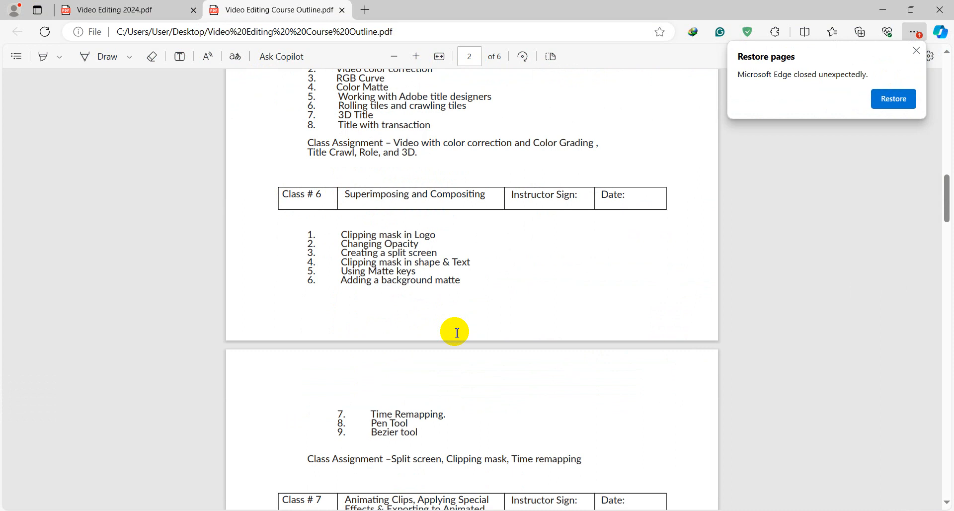
pyautogui.moveTo(341, 234); pyautogui.dragTo(444, 233)
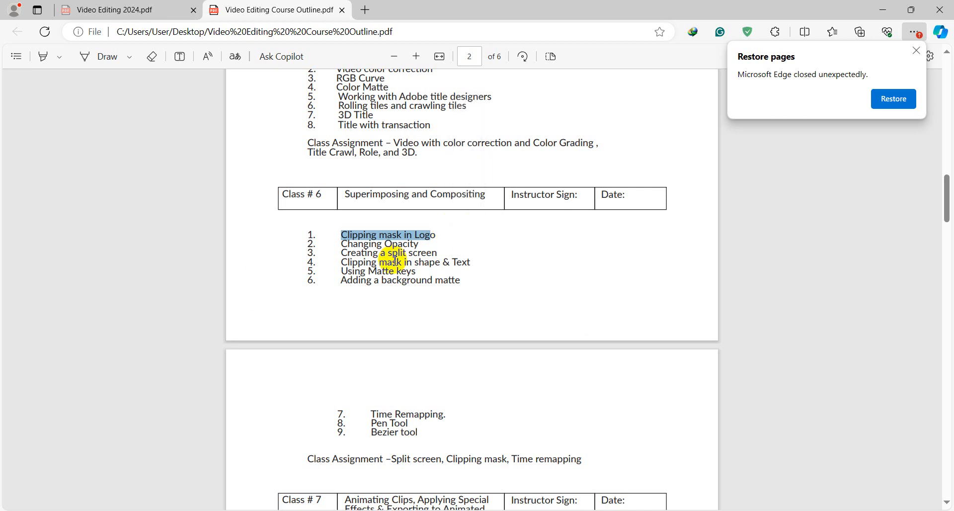
pyautogui.moveTo(342, 243); pyautogui.dragTo(425, 249)
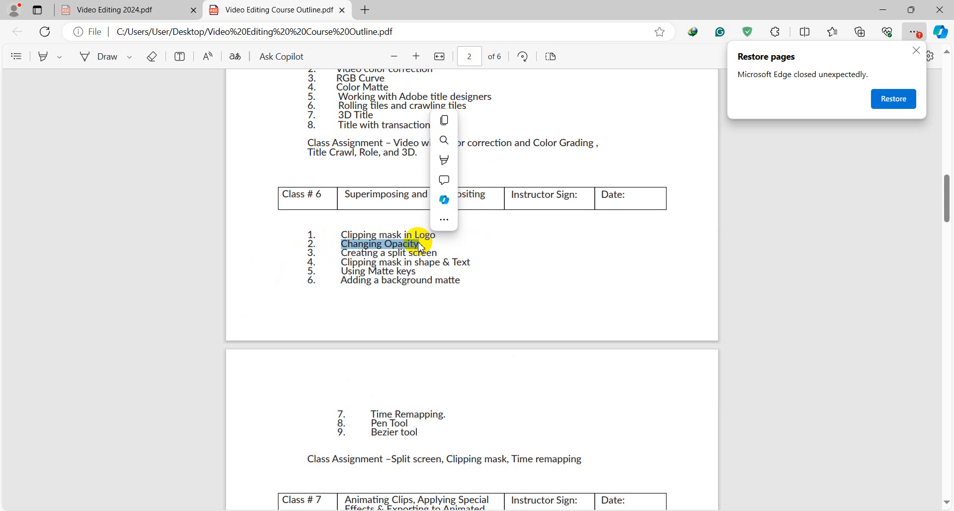
pyautogui.moveTo(323, 252); pyautogui.dragTo(417, 254)
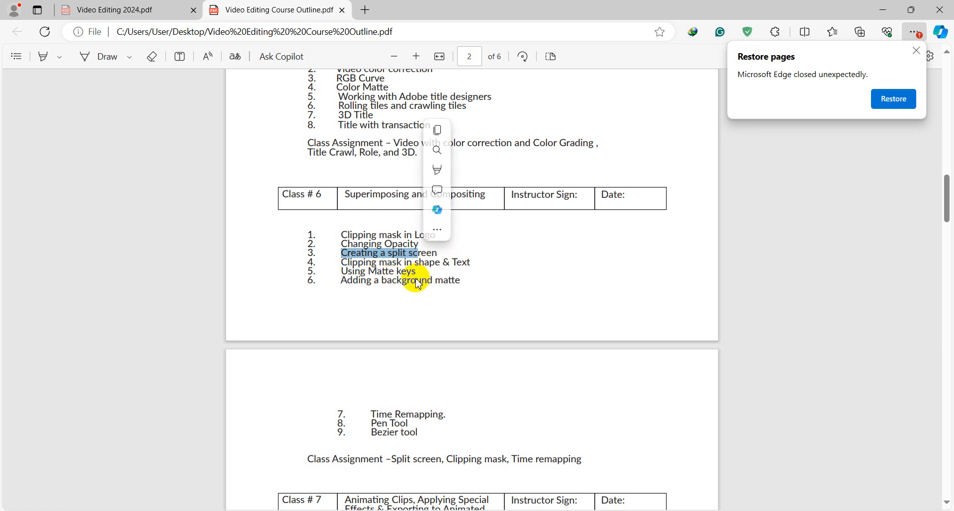
pyautogui.moveTo(416, 277); pyautogui.dragTo(482, 277)
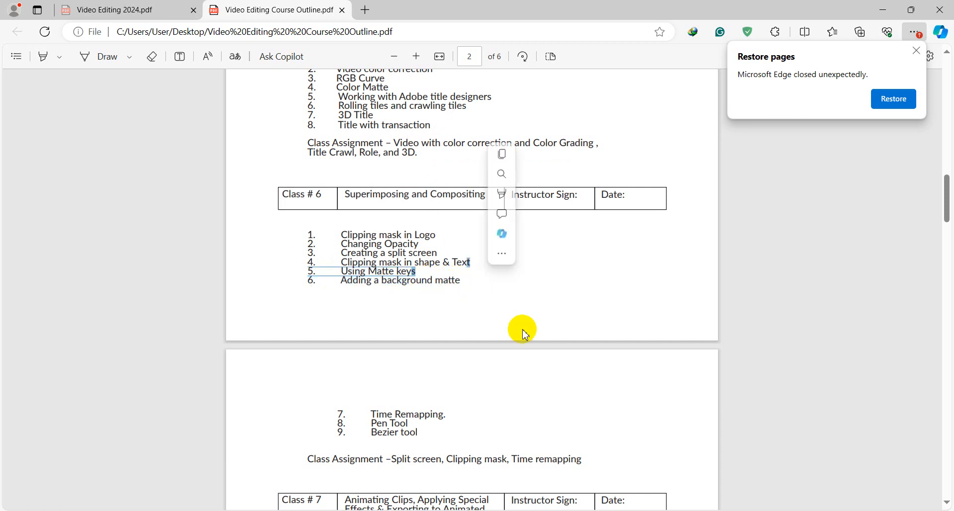
# Highlight the remaining Class # 6 topics, Time Remapping, Pen Tool and Bezier tool, and clear the selection.
pyautogui.scroll(-4, 512, 338)
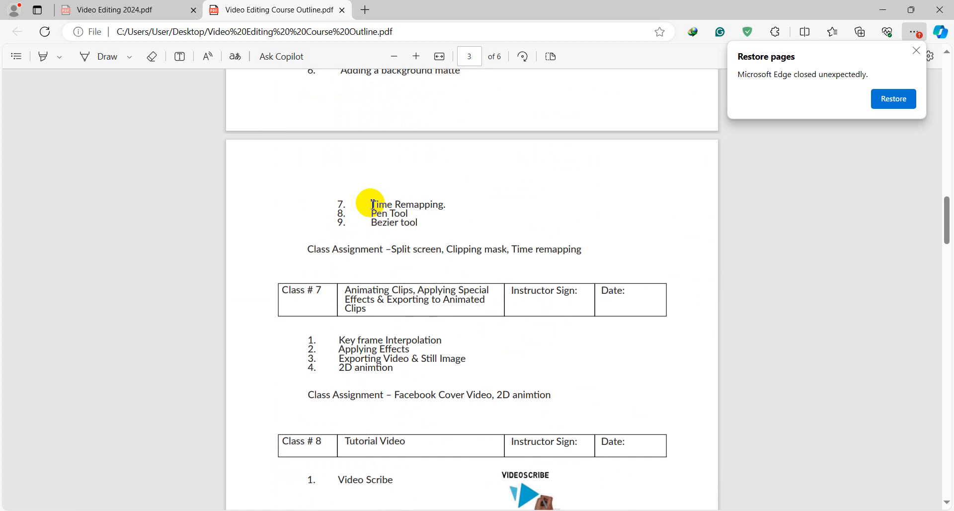
pyautogui.moveTo(373, 204); pyautogui.dragTo(444, 206)
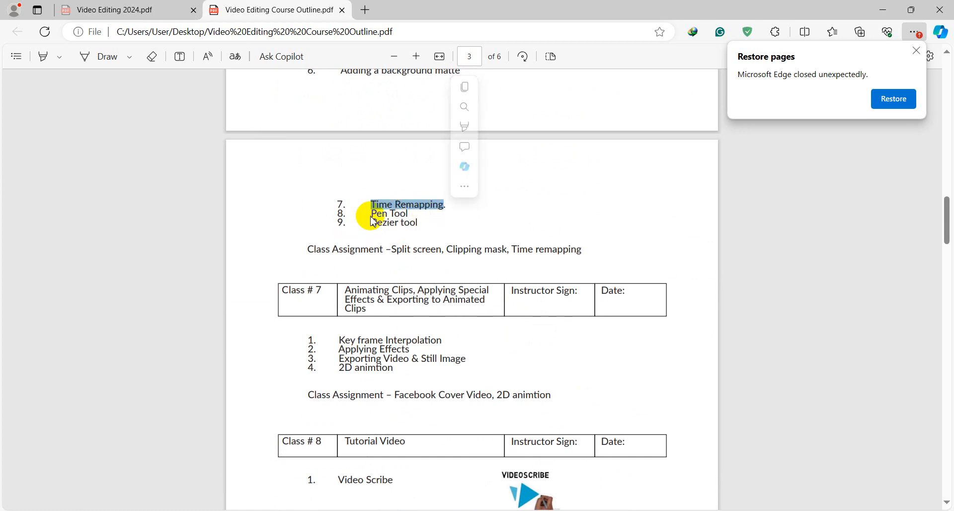
pyautogui.moveTo(369, 214); pyautogui.dragTo(422, 222)
pyautogui.click(523, 221)
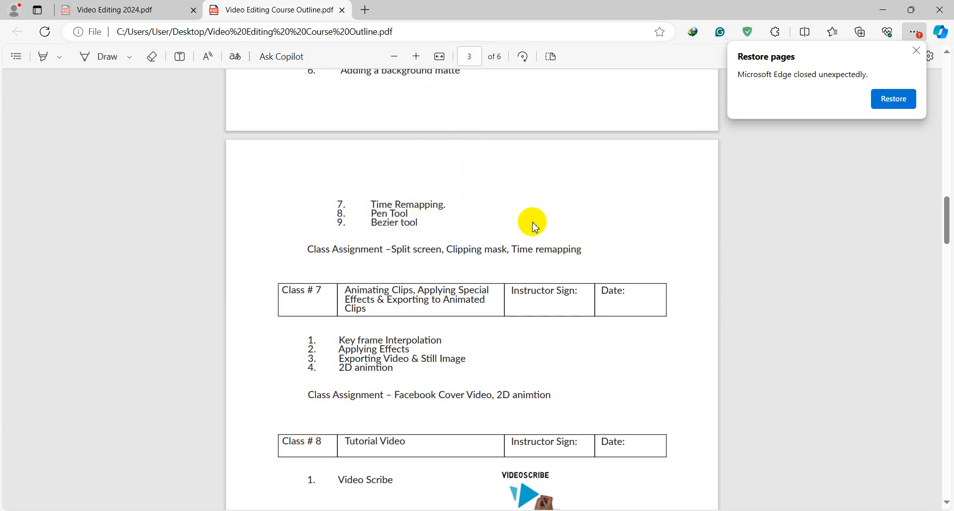
# Highlight the Class # 6 assignment items: split screen, clipping mask and time remapping.
pyautogui.scroll(5, 534, 227)
pyautogui.scroll(-5, 533, 224)
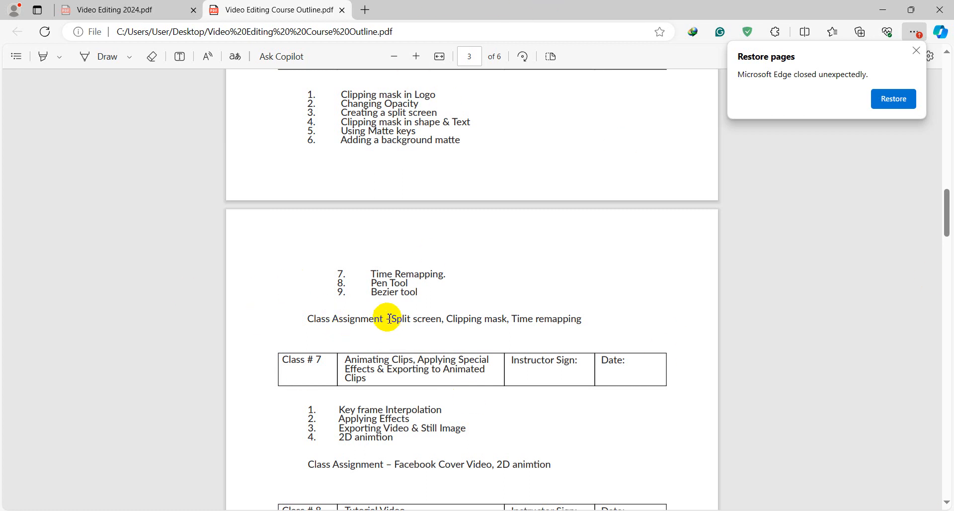
pyautogui.moveTo(398, 320); pyautogui.dragTo(441, 322)
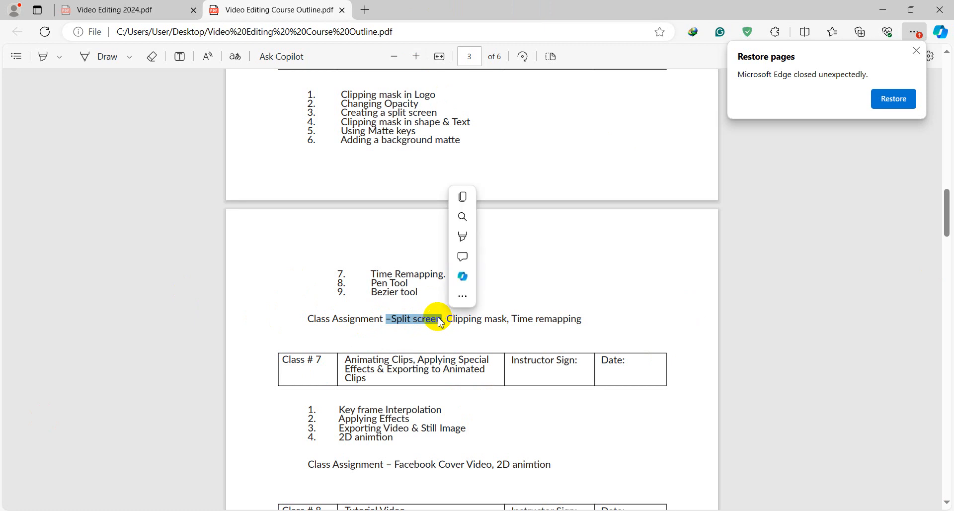
pyautogui.doubleClick(456, 329)
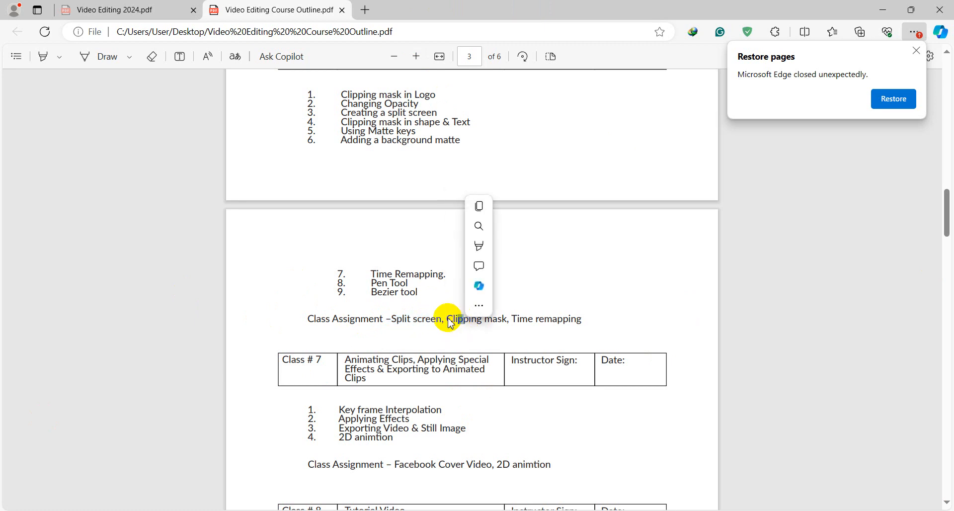
pyautogui.click(449, 319)
pyautogui.moveTo(449, 319); pyautogui.dragTo(597, 317)
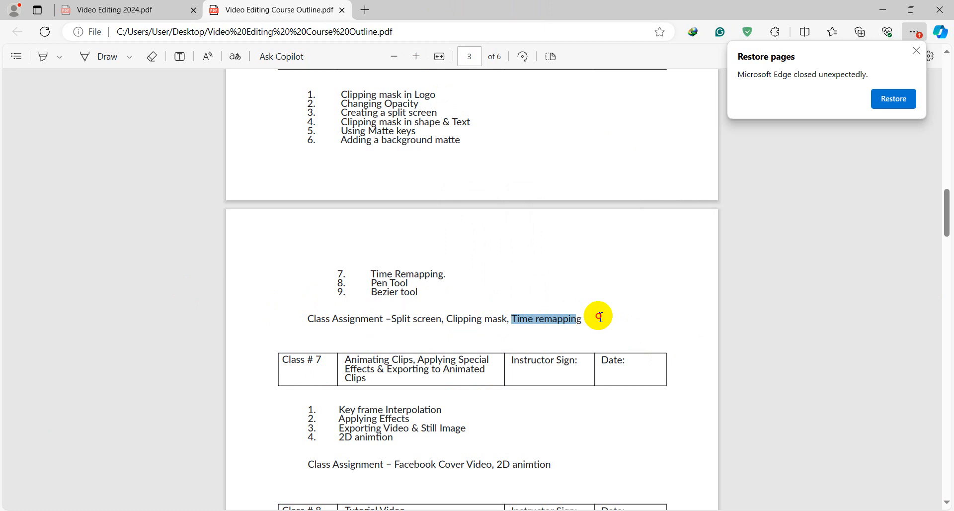
pyautogui.moveTo(600, 317); pyautogui.dragTo(600, 317)
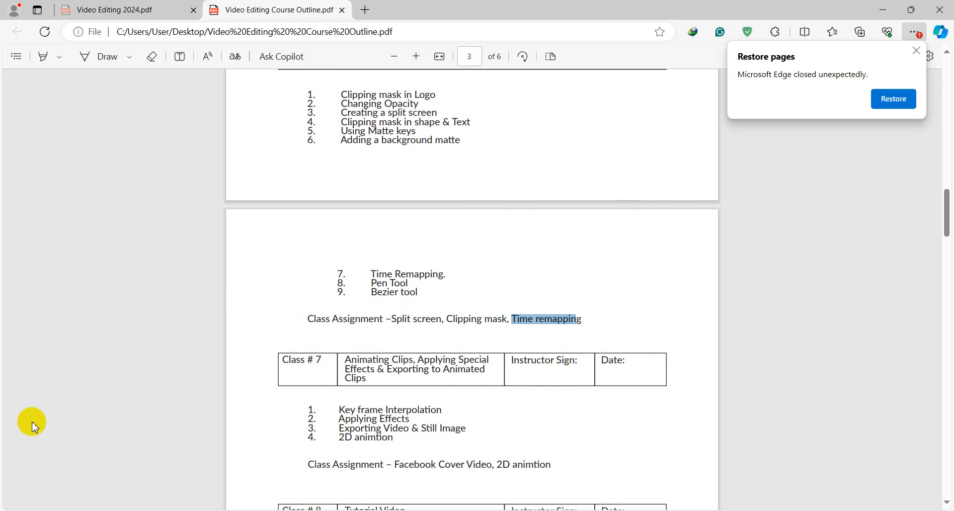
# Launch Adobe Premiere Pro 2022.
pyautogui.press('super')
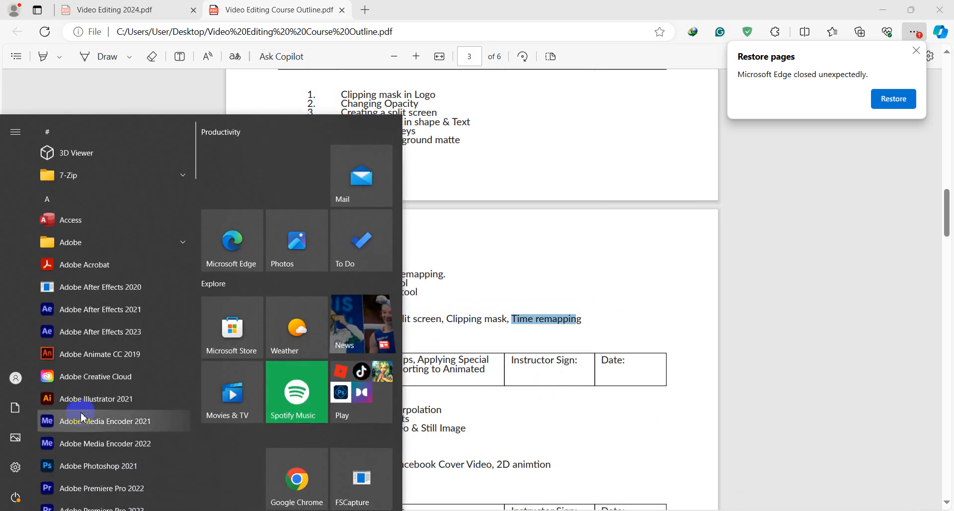
pyautogui.scroll(-1, 155, 342)
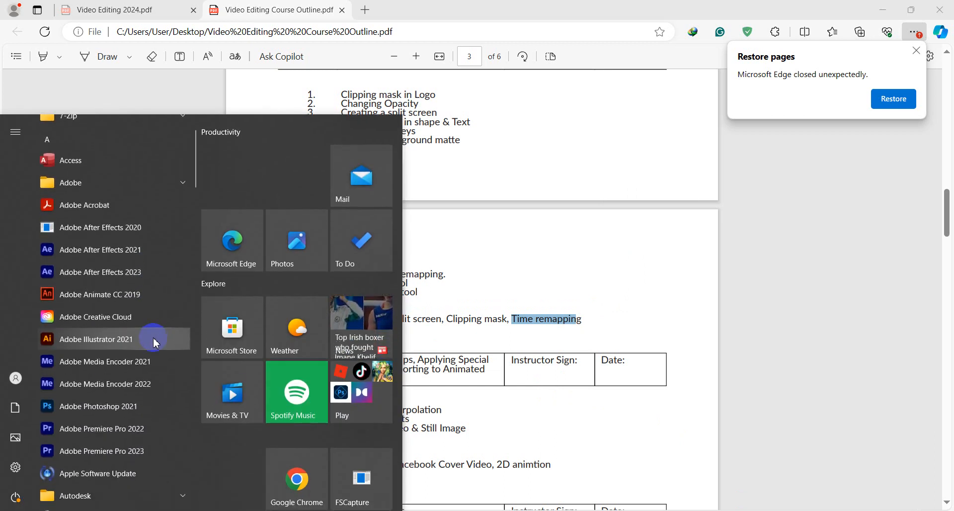
pyautogui.click(130, 438)
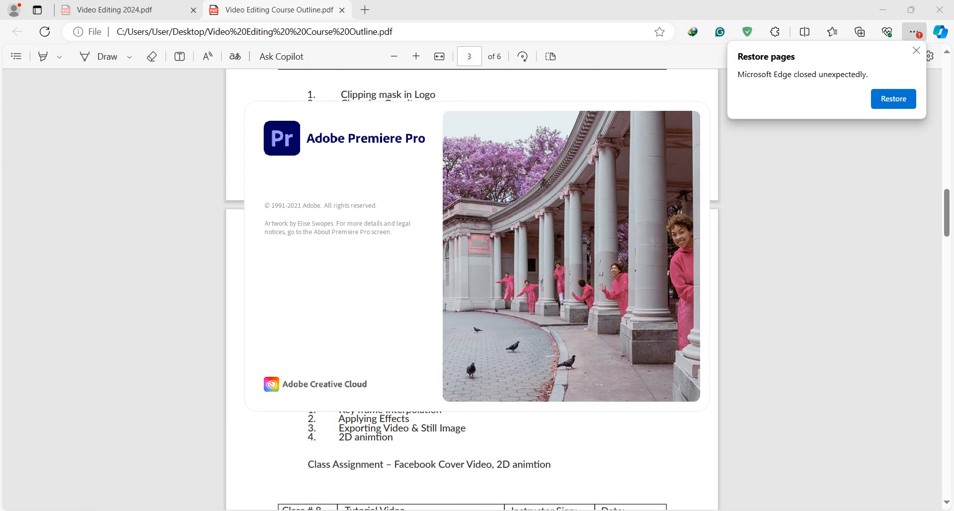
# Switch to File Explorer and open New folder inside class 01 of 01.Video editing class Asset on Local Disk (I:).
pyautogui.moveTo(409, 510)
pyautogui.click(341, 473)
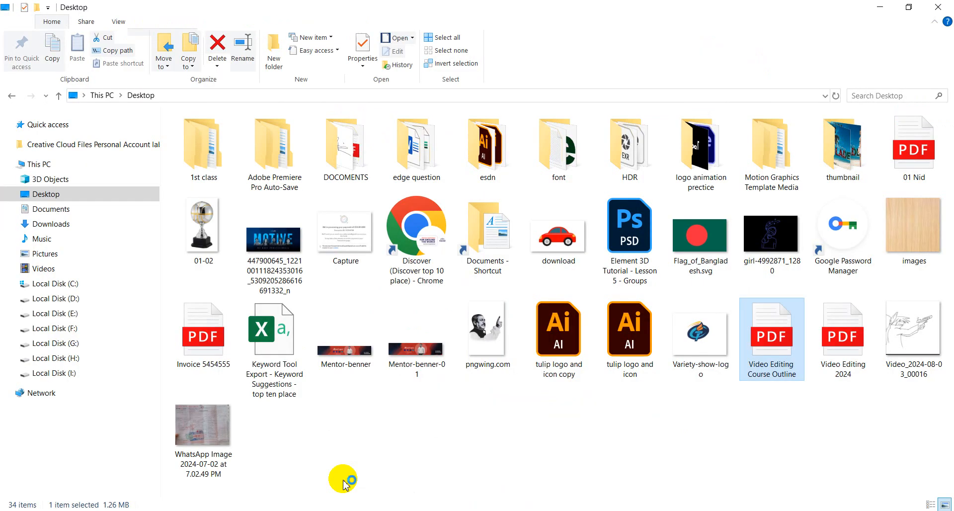
pyautogui.click(87, 374)
pyautogui.doubleClick(249, 118)
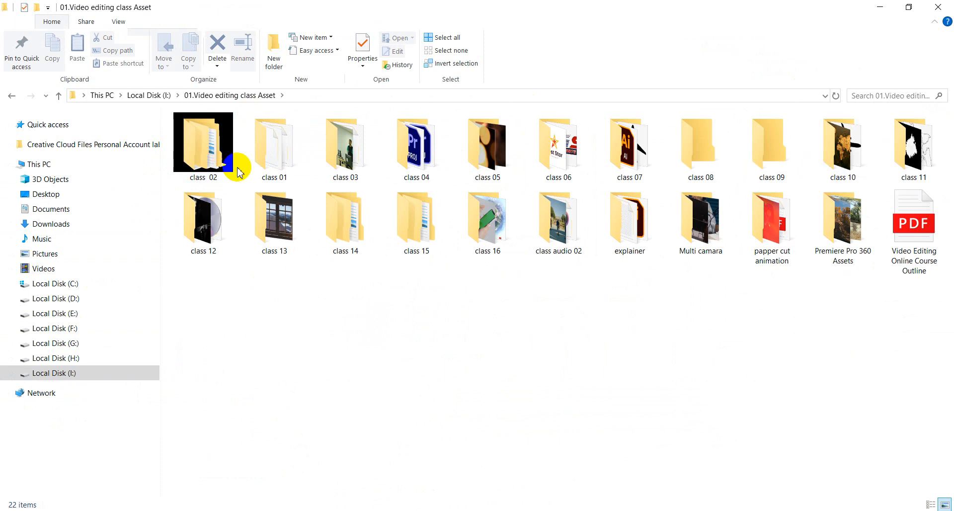
pyautogui.doubleClick(270, 162)
pyautogui.click(208, 150)
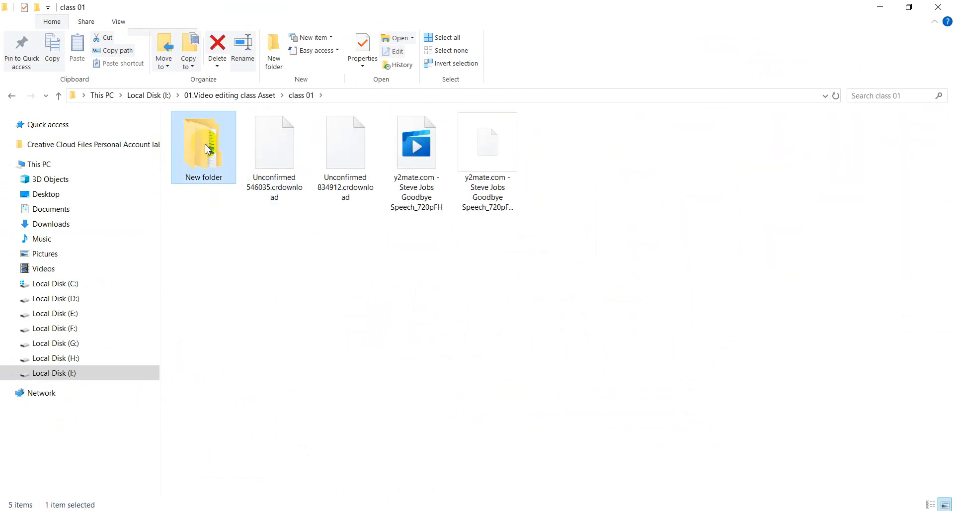
pyautogui.doubleClick(207, 149)
# Check the Video and demo folders inside New folder and open the video asset folder.
pyautogui.click(217, 134)
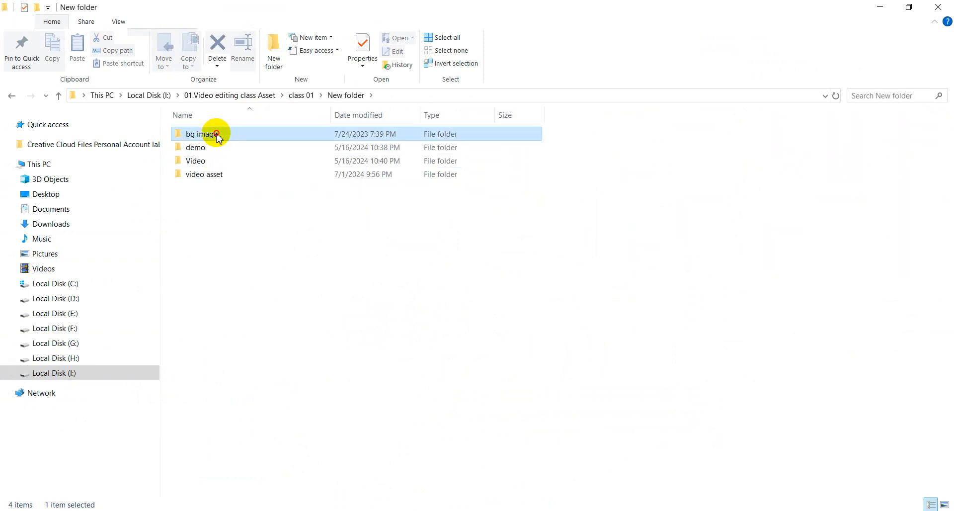
pyautogui.doubleClick(201, 162)
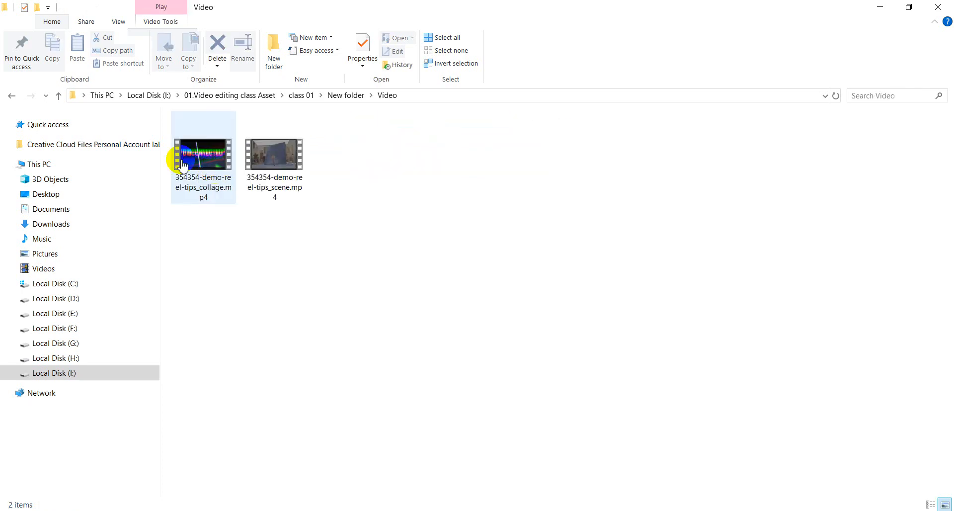
pyautogui.click(60, 96)
pyautogui.click(208, 149)
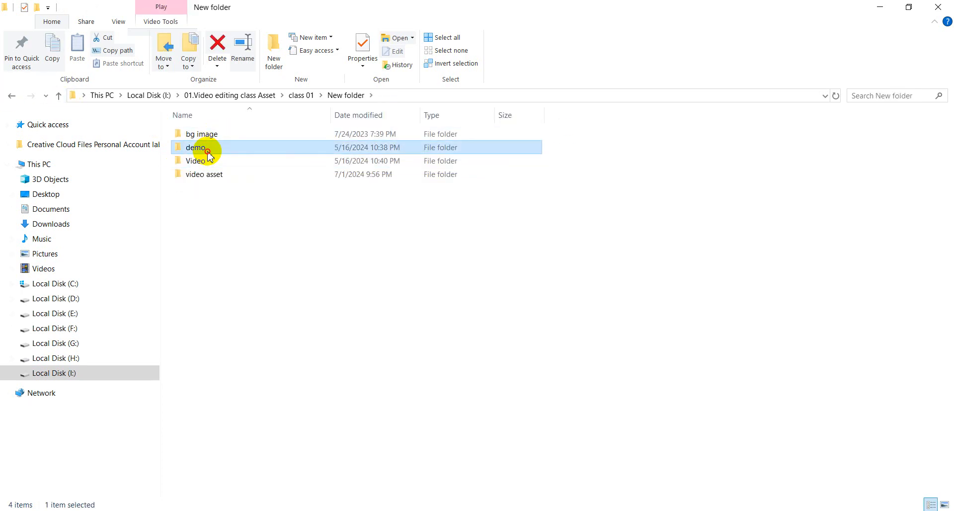
pyautogui.doubleClick(207, 151)
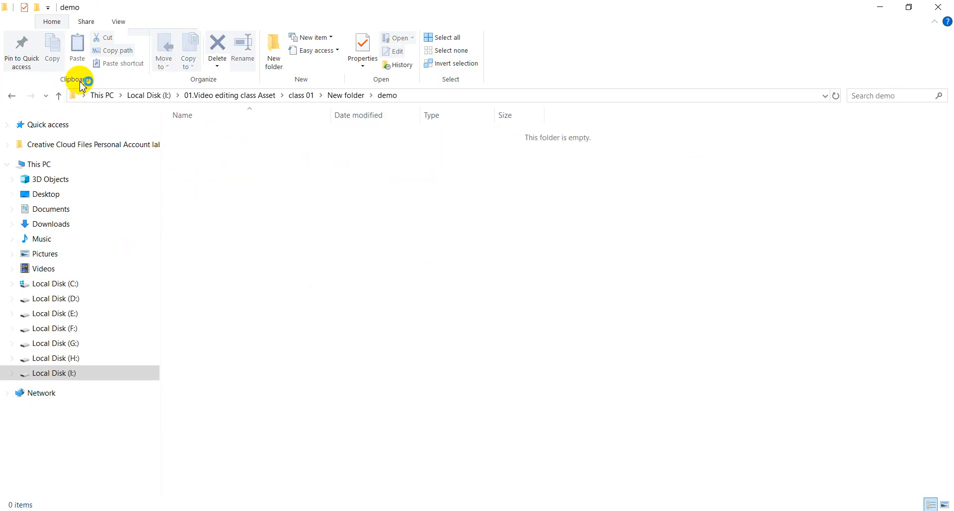
pyautogui.click(59, 96)
pyautogui.click(254, 175)
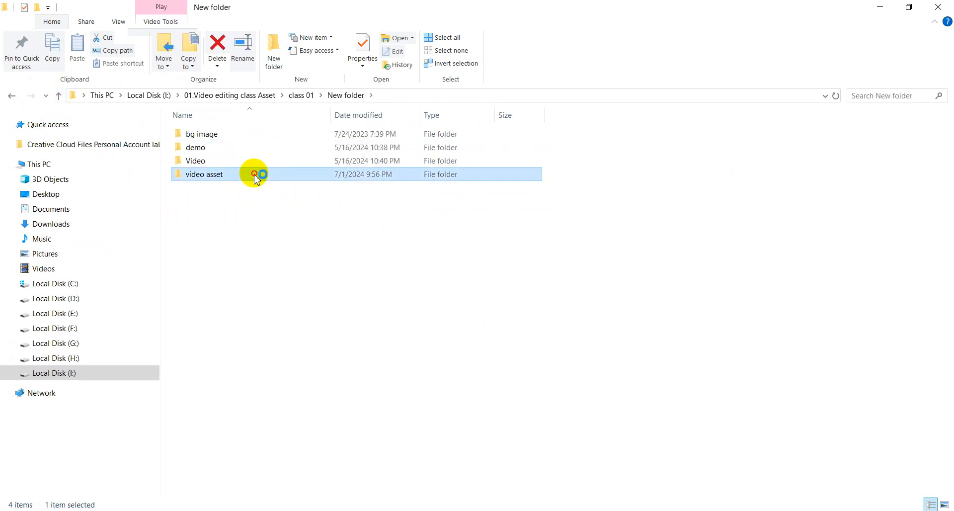
pyautogui.doubleClick(254, 175)
# Try to import a selection of clips from the video asset folder, including slow motion video and video (1080p), into Premiere Pro.
pyautogui.click(338, 269)
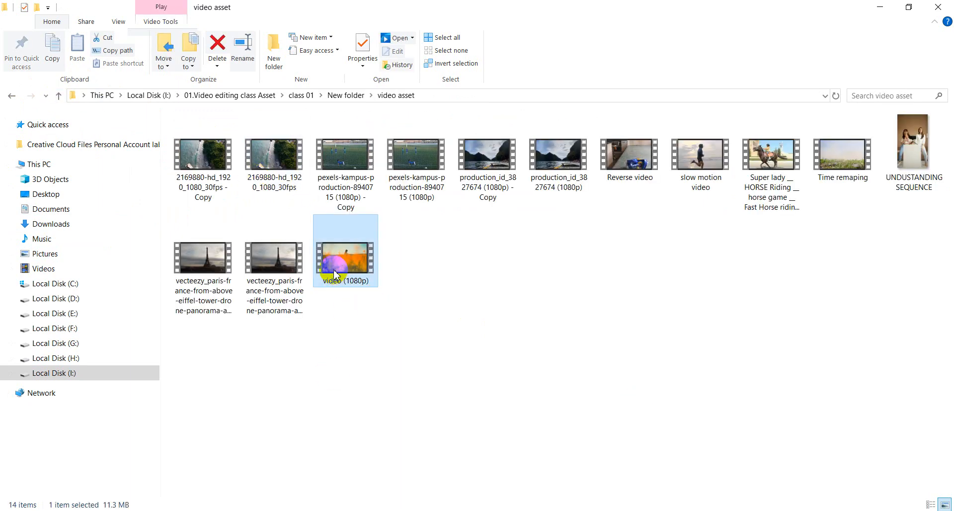
pyautogui.click(207, 164)
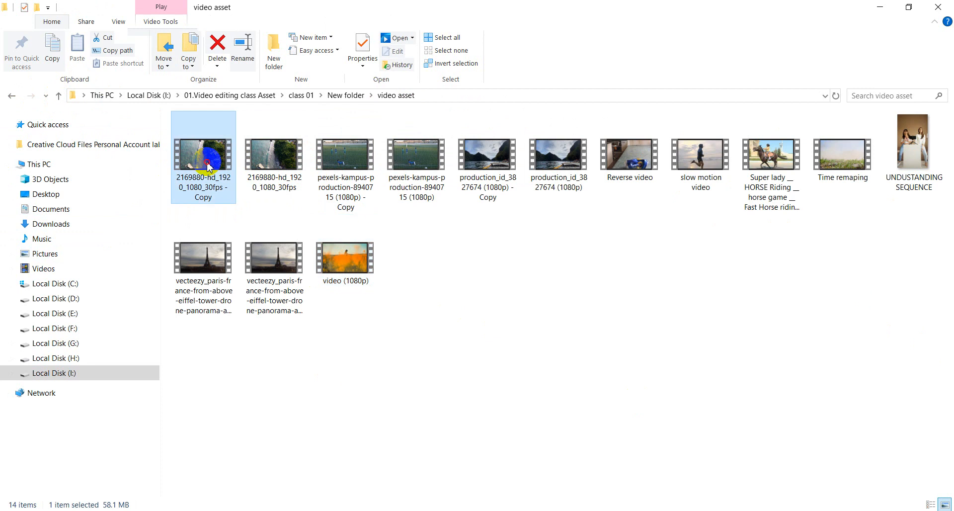
pyautogui.keyDown('ctrl'); pyautogui.click(348, 249); pyautogui.keyUp('ctrl')
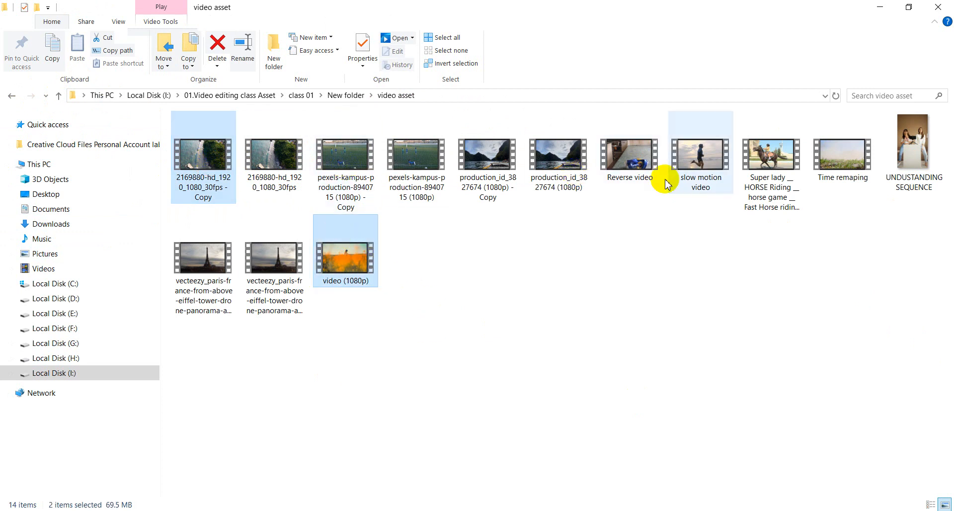
pyautogui.keyDown('ctrl'); pyautogui.click(493, 168); pyautogui.keyUp('ctrl')
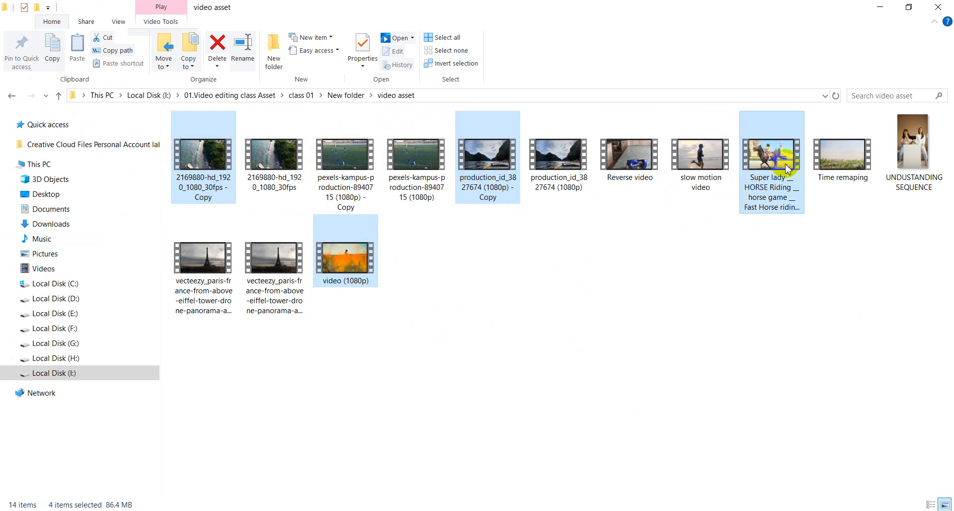
pyautogui.keyDown('ctrl'); pyautogui.click(703, 157); pyautogui.keyUp('ctrl')
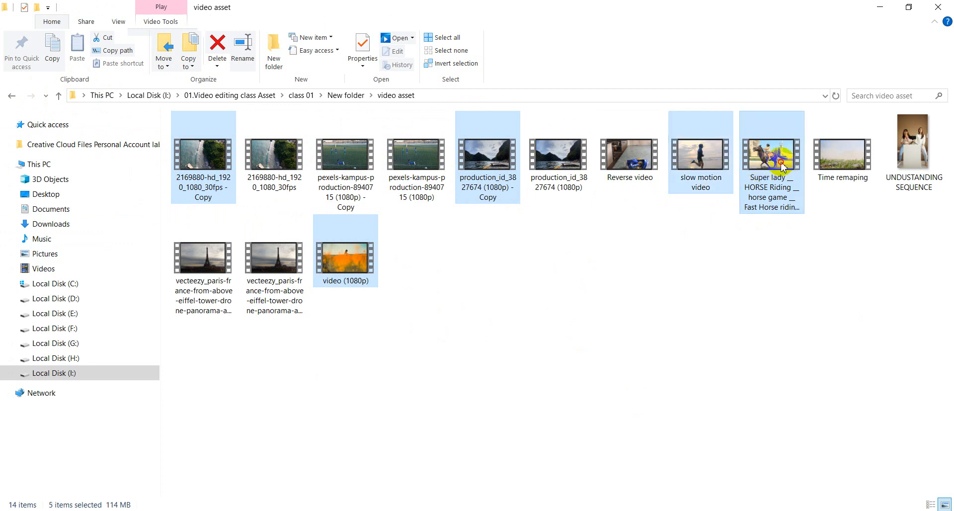
pyautogui.keyDown('ctrl'); pyautogui.click(783, 208); pyautogui.keyUp('ctrl')
pyautogui.moveTo(703, 166); pyautogui.dragTo(616, 404)
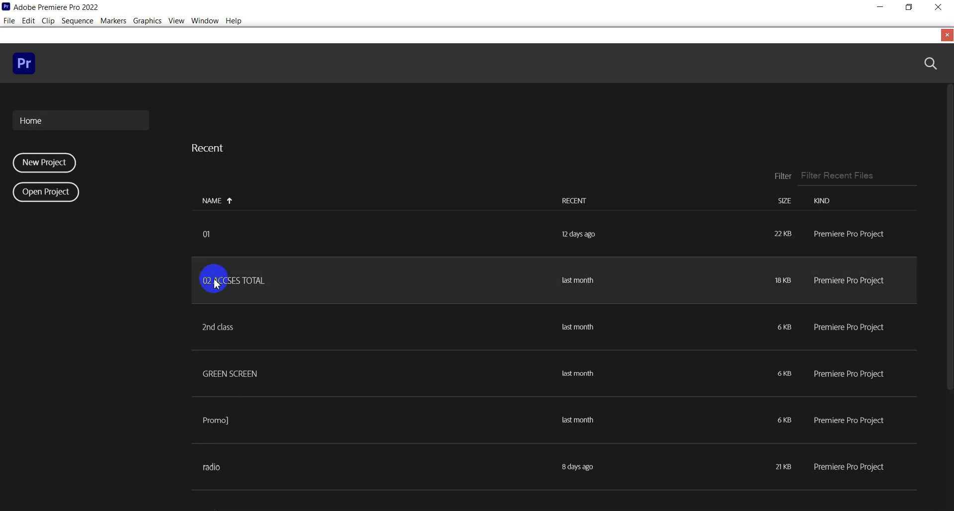
# Create a new Premiere Pro project named Track matte key.
pyautogui.click(56, 164)
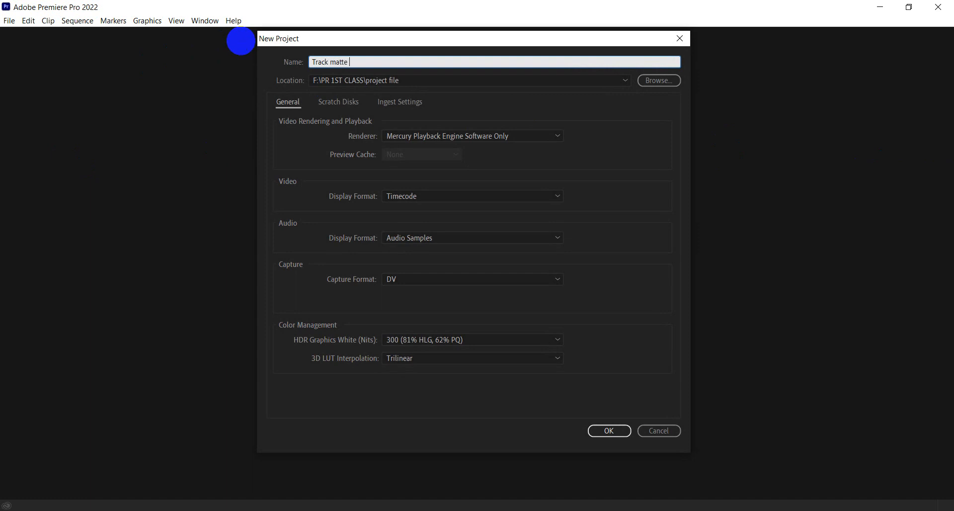
pyautogui.press('Return')
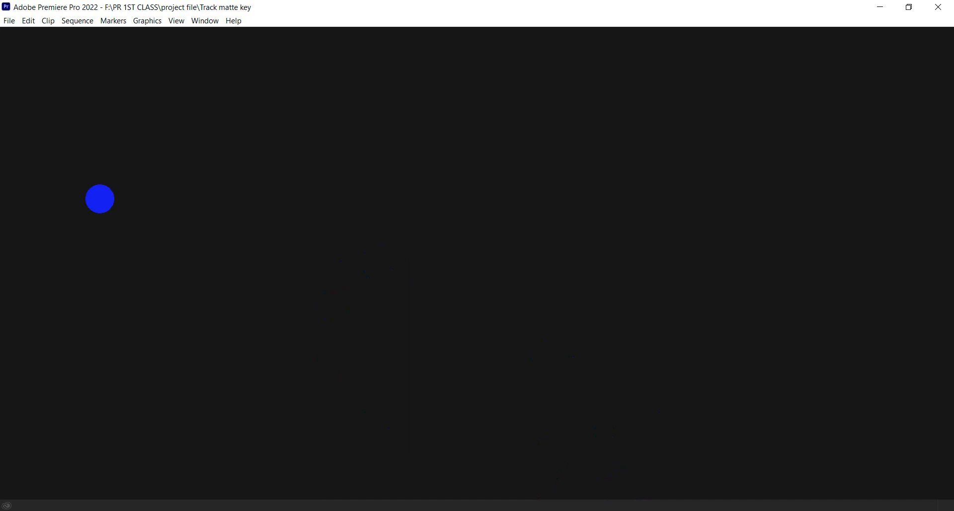
# Import 2169880-hd_1920_1080_30fps - Copy, slow motion video, video (1080p) and the second Eiffel Tower clip from File Explorer's video asset folder into Premiere Pro.
pyautogui.moveTo(393, 507)
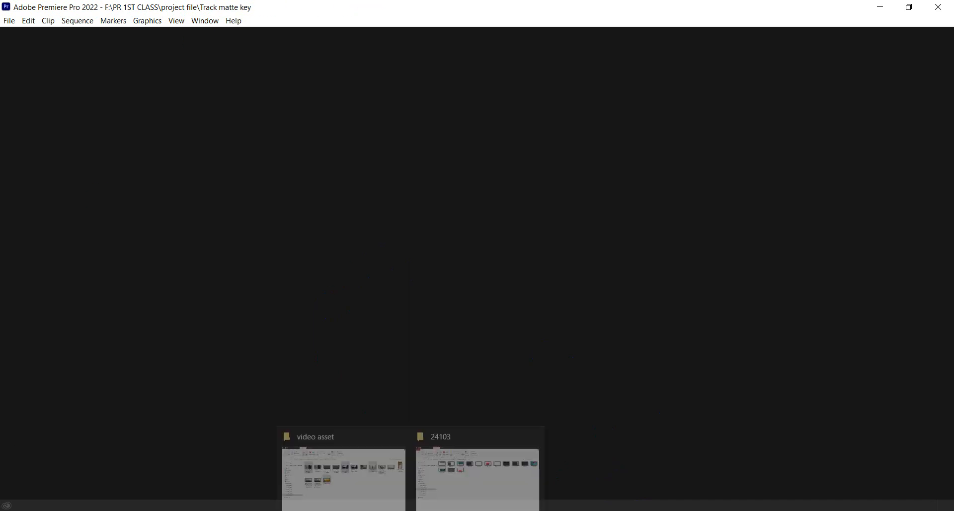
pyautogui.click(347, 484)
pyautogui.click(665, 324)
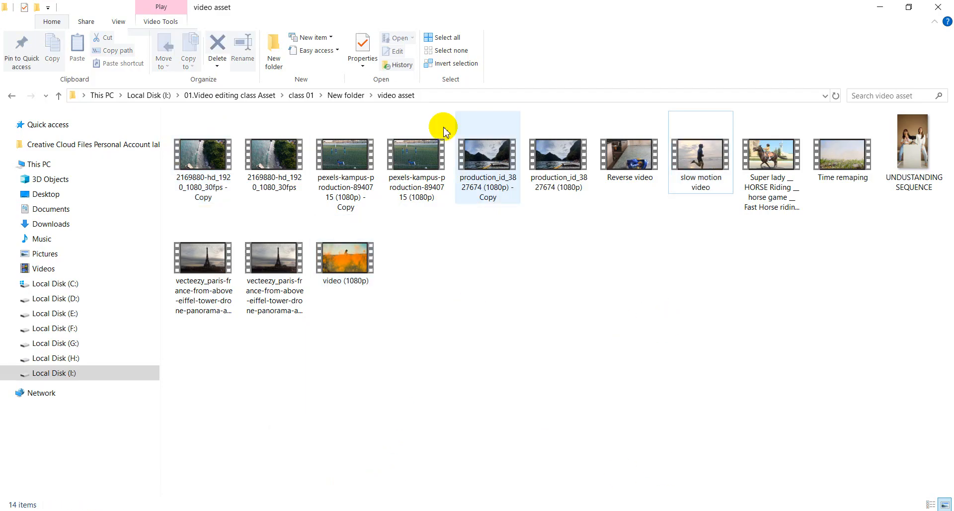
pyautogui.click(172, 154)
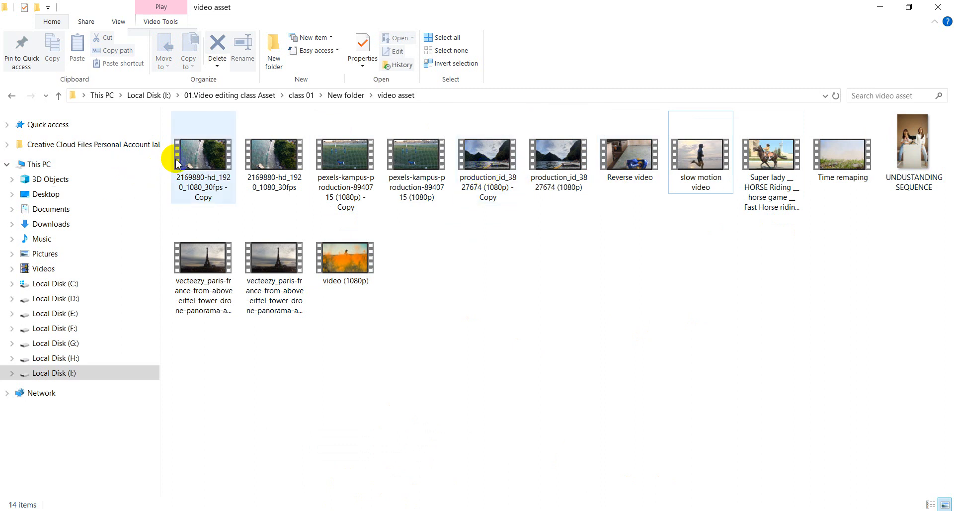
pyautogui.keyDown('ctrl'); pyautogui.click(714, 166); pyautogui.keyUp('ctrl')
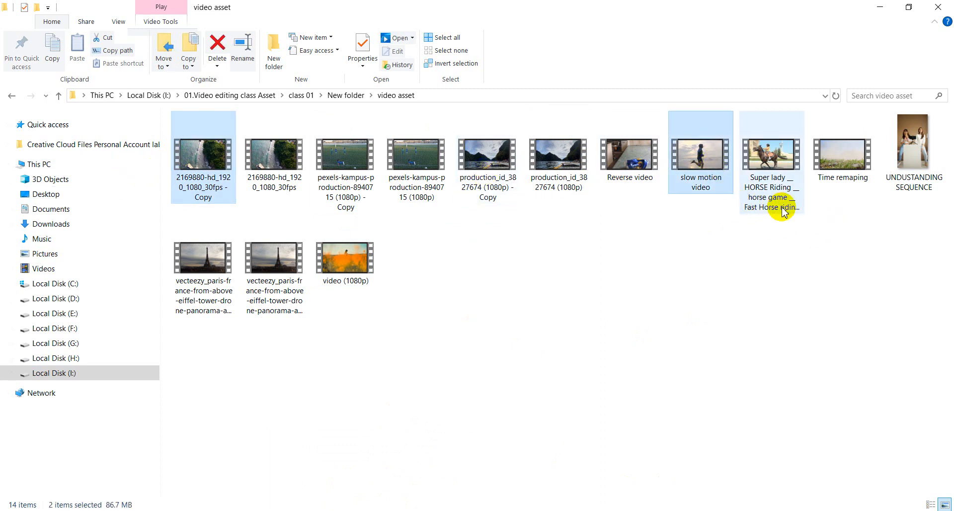
pyautogui.keyDown('ctrl'); pyautogui.click(354, 271); pyautogui.keyUp('ctrl')
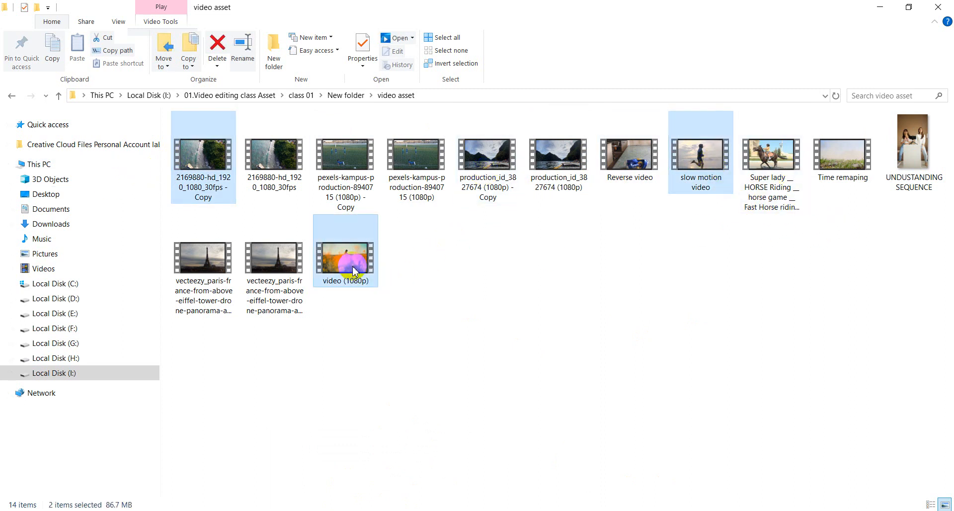
pyautogui.keyDown('ctrl'); pyautogui.click(280, 265); pyautogui.keyUp('ctrl')
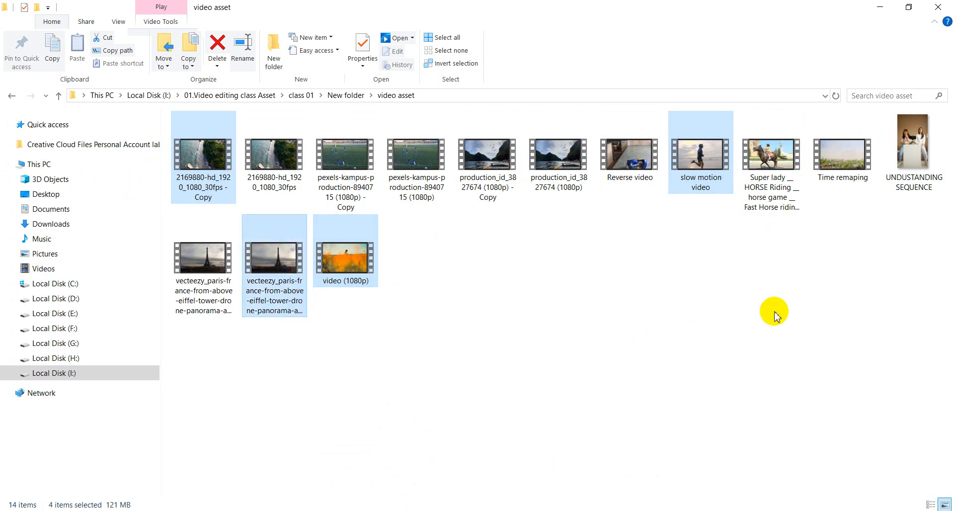
pyautogui.moveTo(284, 281); pyautogui.dragTo(208, 447)
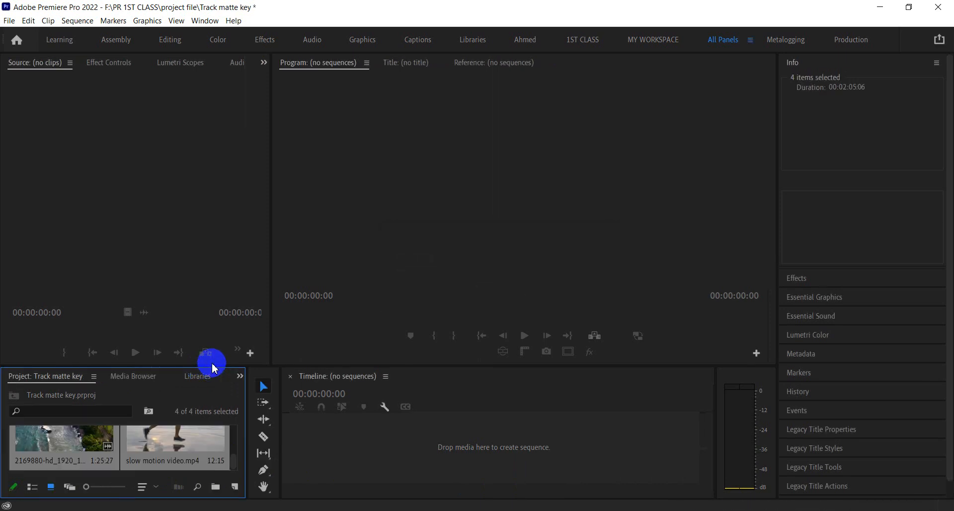
# Enlarge the project's media area and create a bin named video.
pyautogui.moveTo(213, 367); pyautogui.dragTo(239, 247)
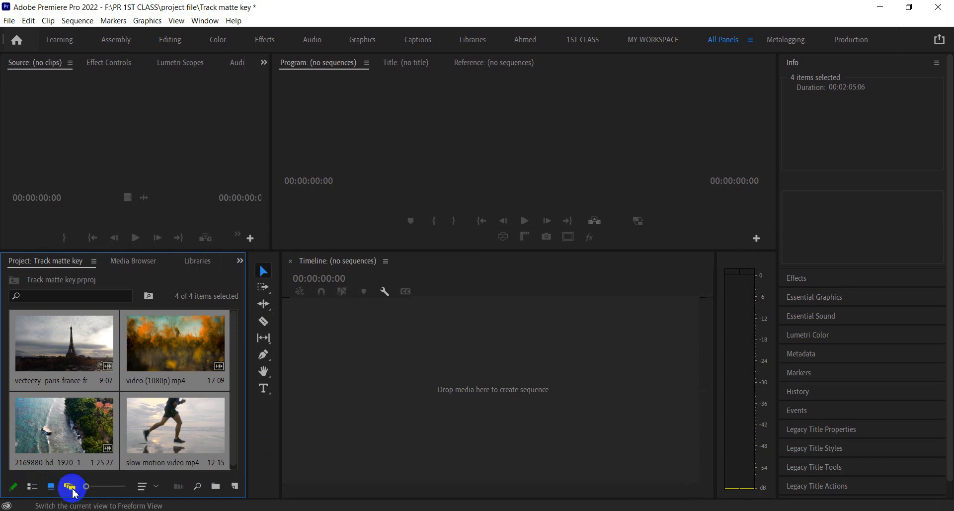
pyautogui.click(217, 487)
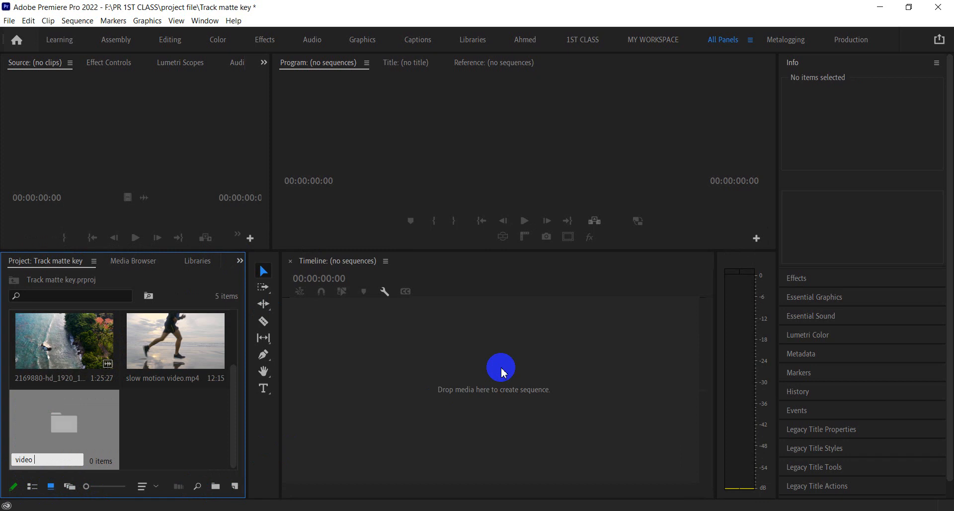
pyautogui.click(202, 441)
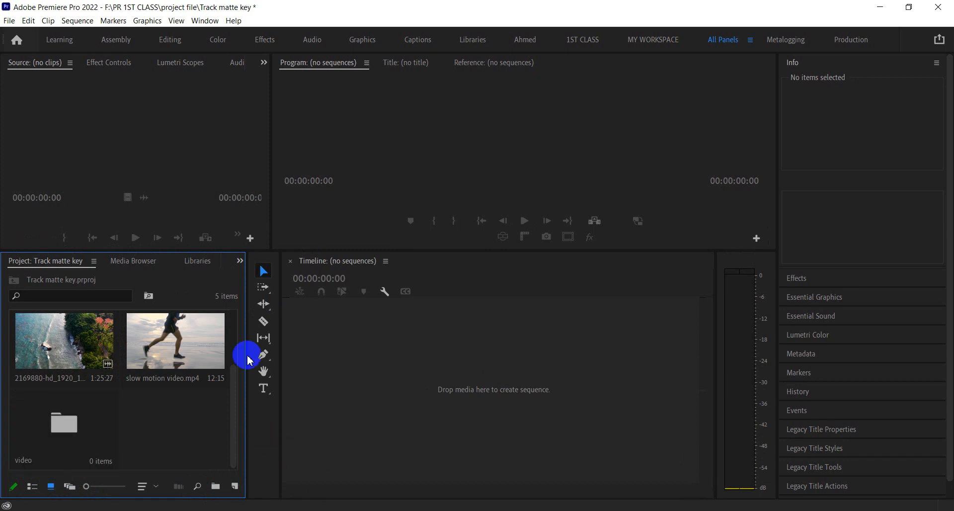
# Show the project items as a list and move all four imported clips into the video bin.
pyautogui.click(80, 353)
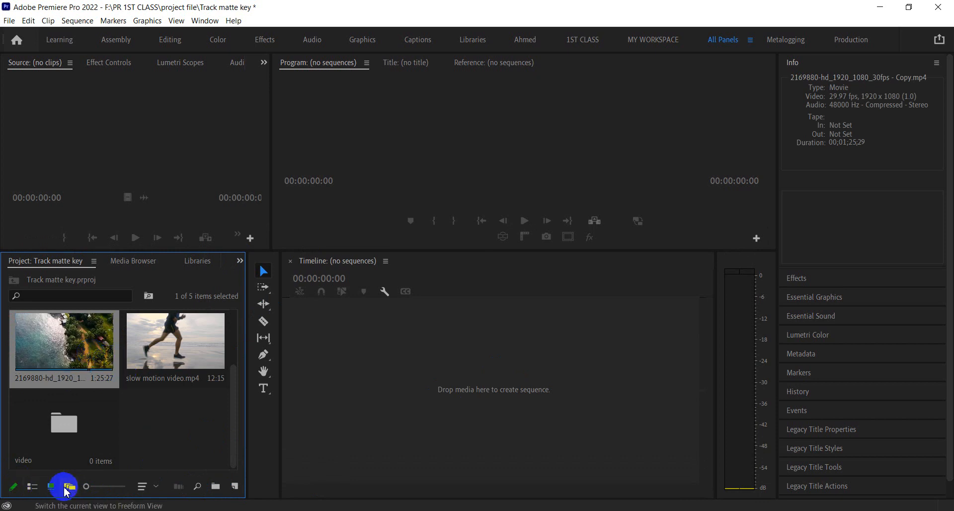
pyautogui.click(32, 487)
pyautogui.click(90, 351)
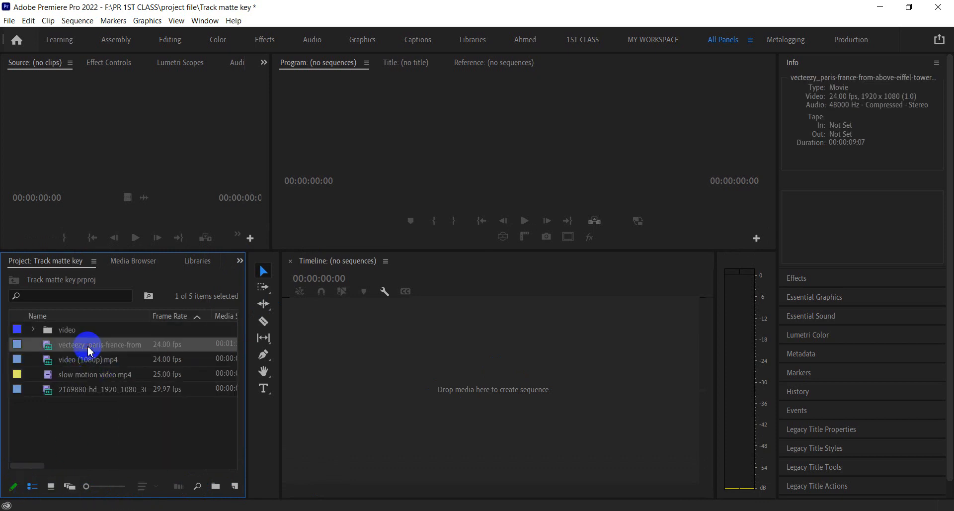
pyautogui.keyDown('shift'); pyautogui.click(81, 389); pyautogui.keyUp('shift')
pyautogui.moveTo(81, 386); pyautogui.dragTo(76, 338)
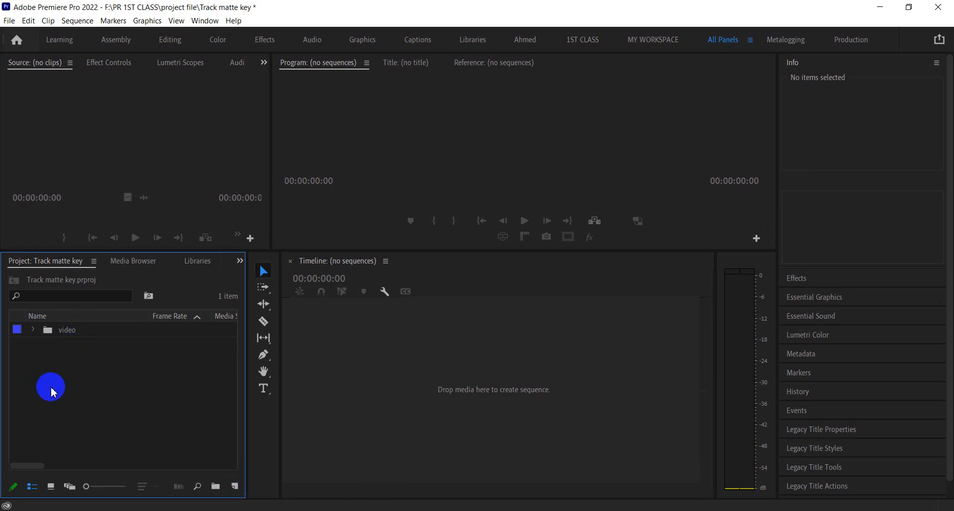
# Create two more bins in the project, named audio and MOTION ASSETS.
pyautogui.click(215, 487)
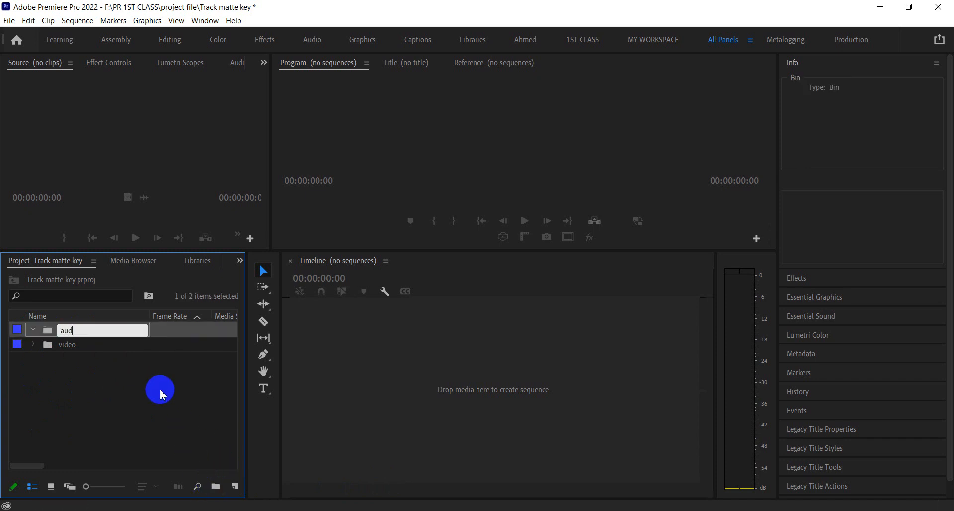
pyautogui.click(160, 389)
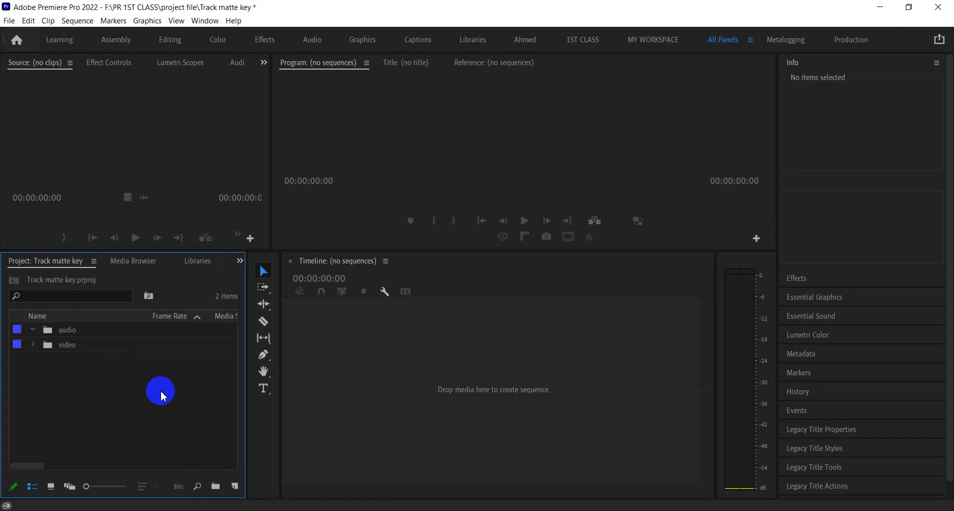
pyautogui.rightClick(90, 387)
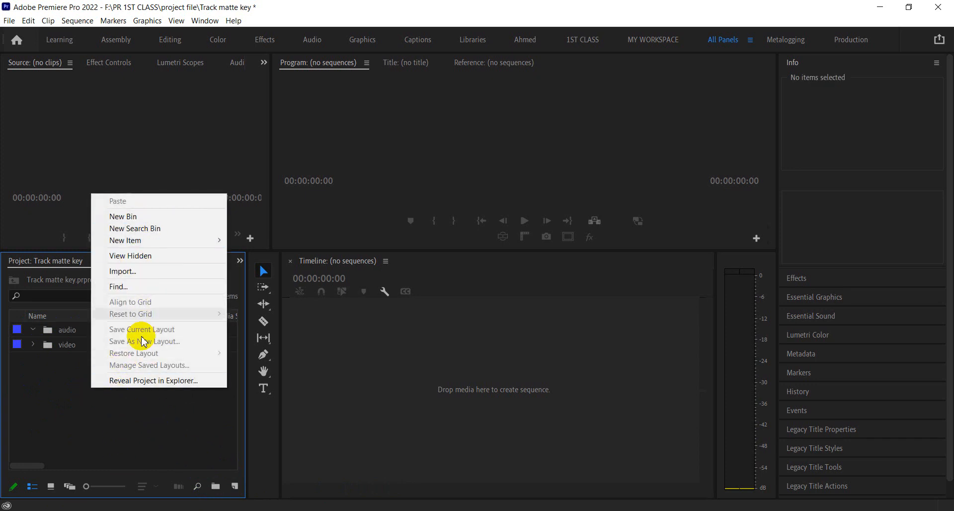
pyautogui.click(130, 217)
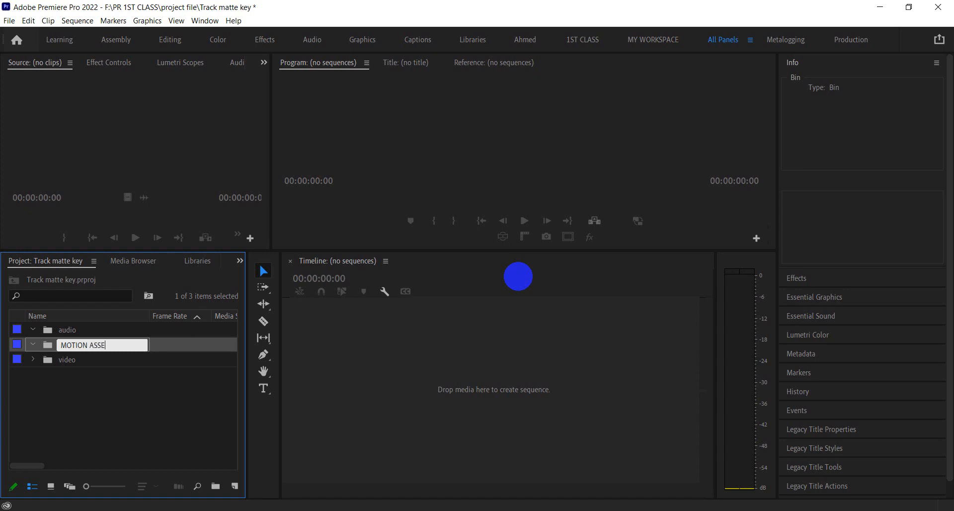
pyautogui.press('Tab')
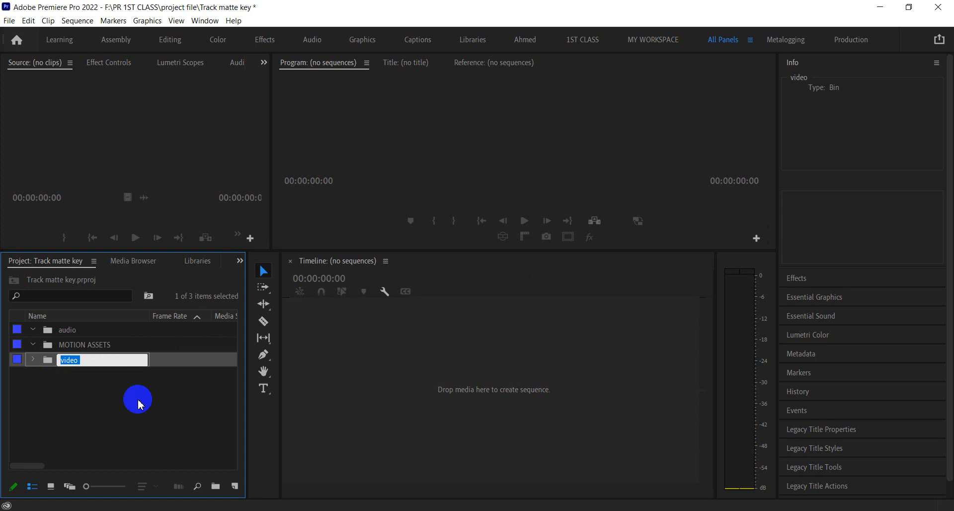
pyautogui.click(124, 398)
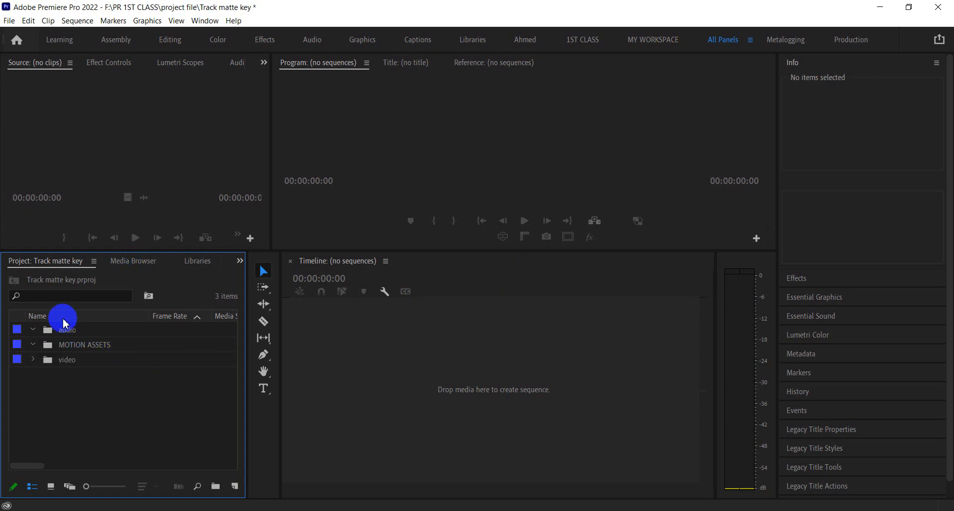
# Create a new sequence with the custom Hd preset, 1920 x 1080 at 30 fps.
pyautogui.click(234, 486)
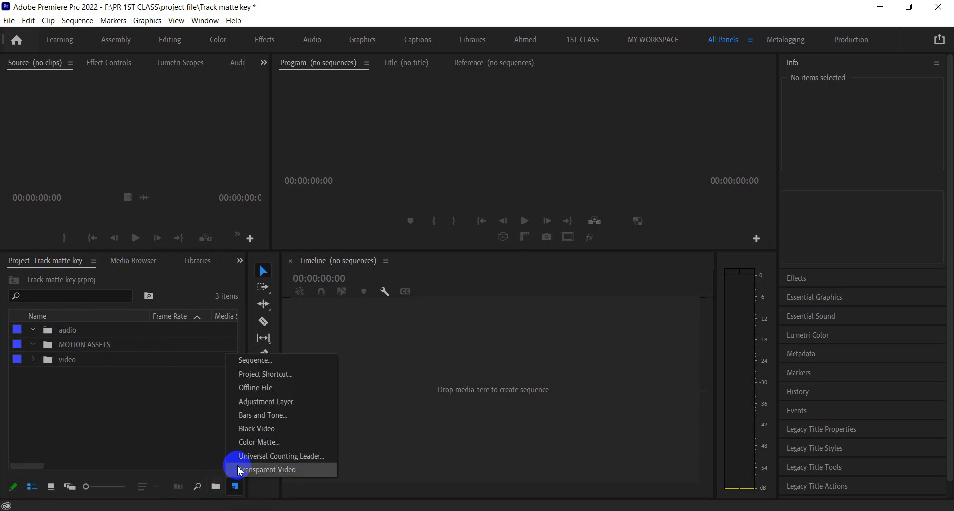
pyautogui.click(273, 364)
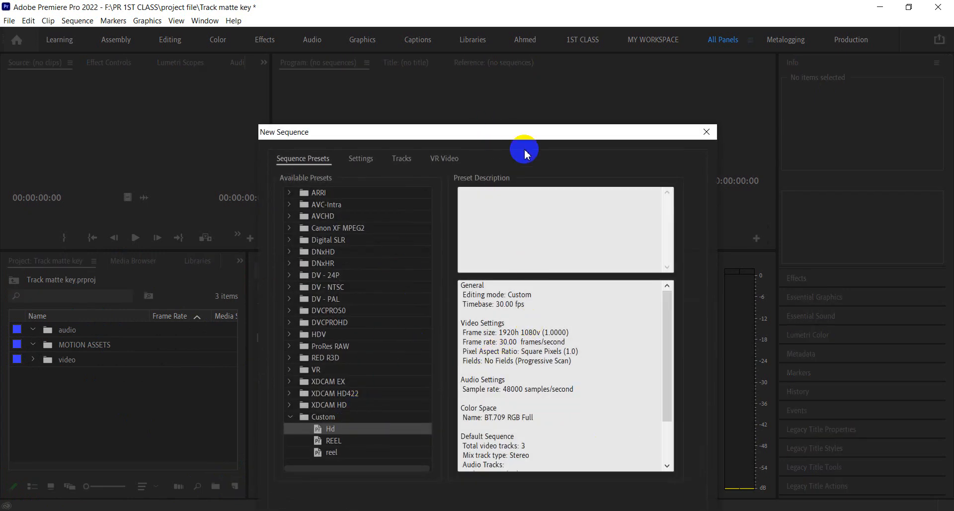
pyautogui.moveTo(528, 132); pyautogui.dragTo(515, 29)
pyautogui.click(578, 469)
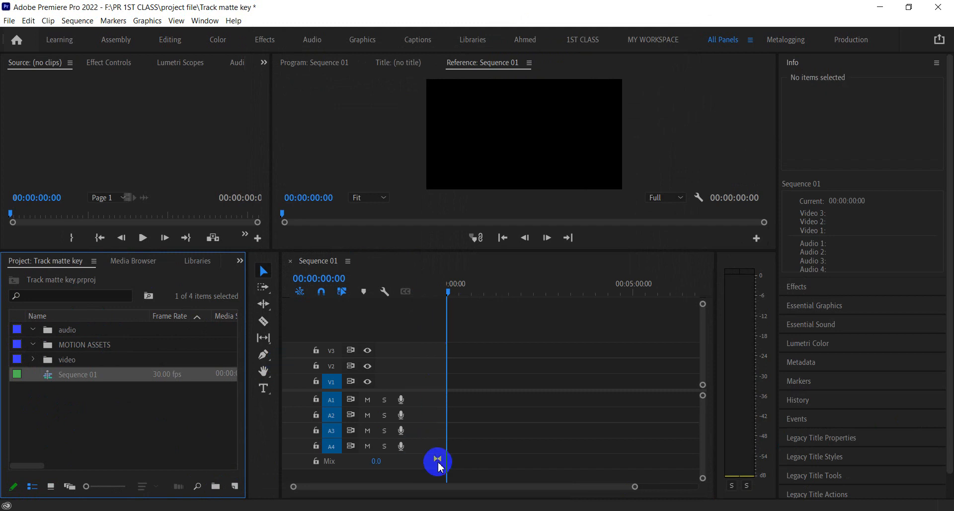
# Open video (1080p).mp4 from the video bin in the Source monitor and mark In at 00:00:00:10 and Out at 00:00:11:01.
pyautogui.click(33, 359)
pyautogui.click(112, 378)
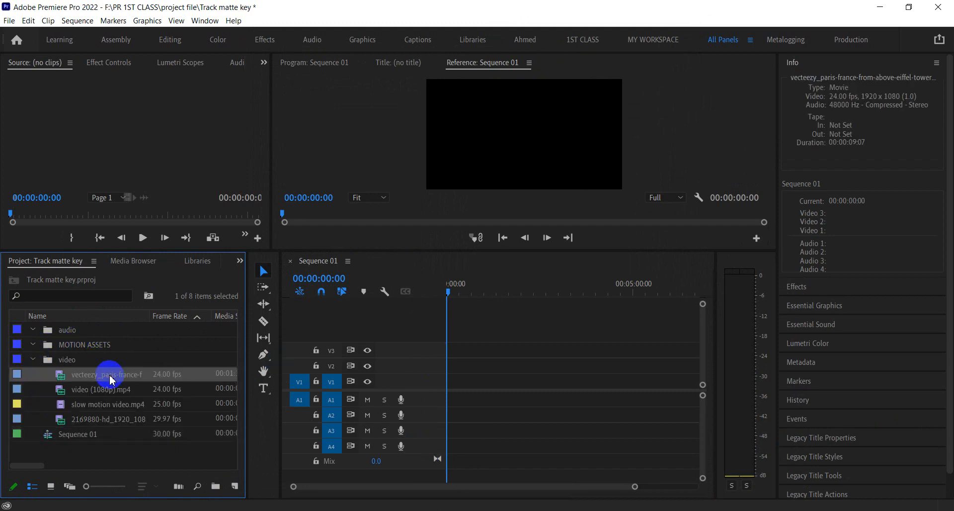
pyautogui.click(196, 336)
pyautogui.doubleClick(122, 392)
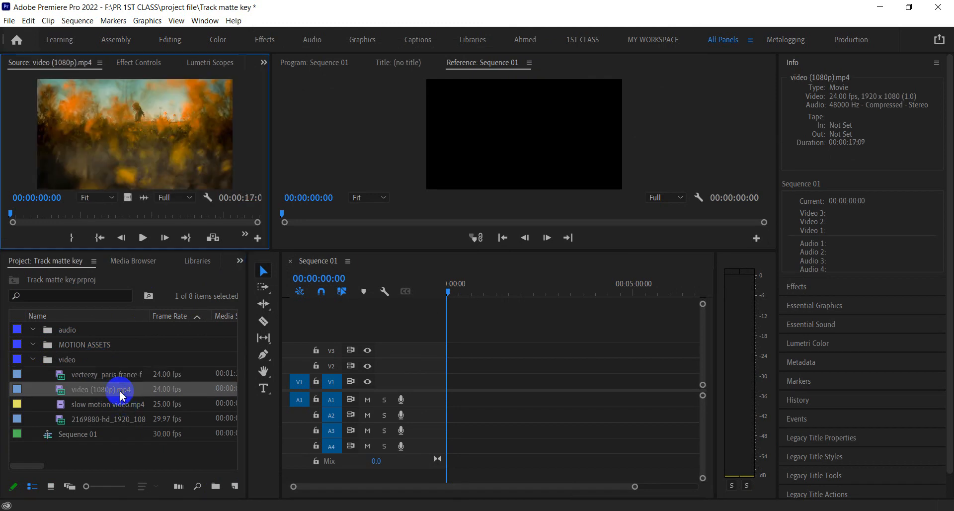
pyautogui.moveTo(14, 214); pyautogui.dragTo(74, 213)
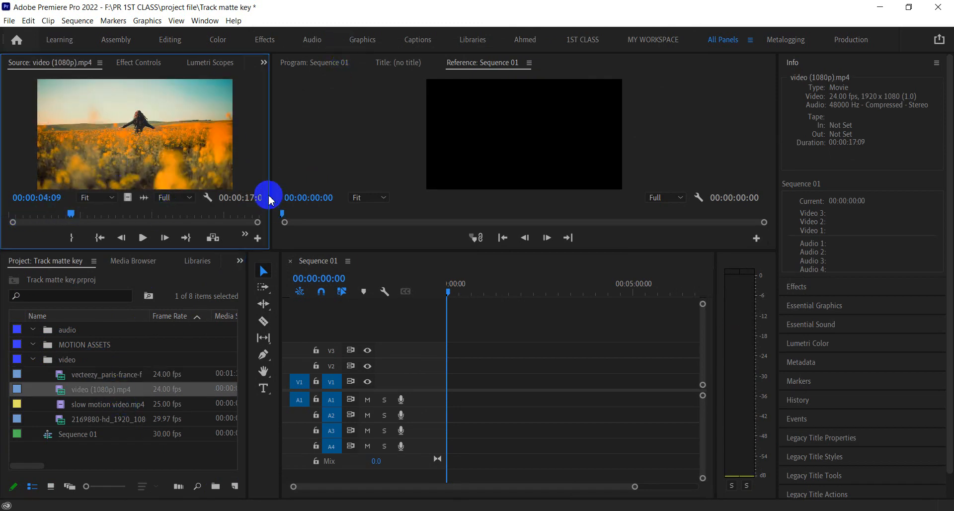
pyautogui.moveTo(270, 187); pyautogui.dragTo(276, 189)
pyautogui.moveTo(80, 214); pyautogui.dragTo(171, 230)
pyautogui.press('i')
pyautogui.press('o')
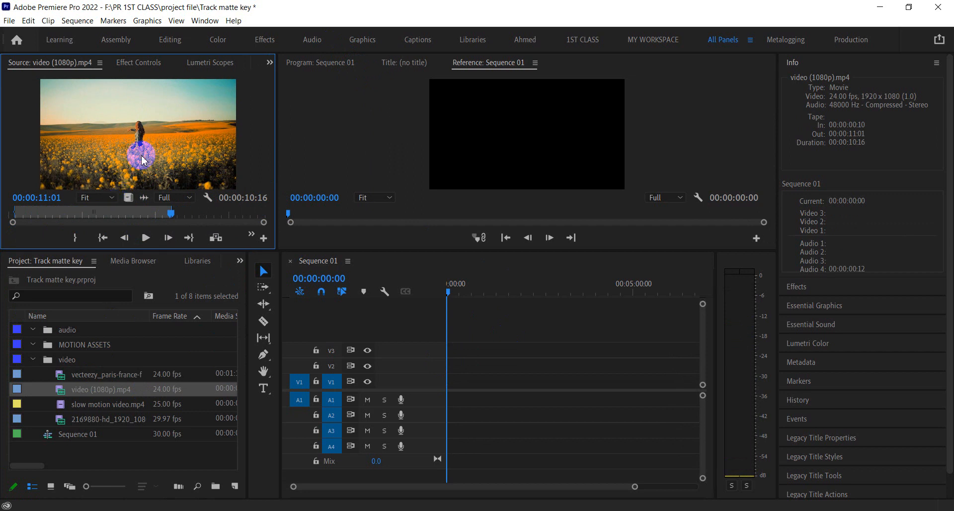
# Place only the marked range's video at the start of V1, keeping the existing sequence settings, and switch to the Editing workspace.
pyautogui.moveTo(249, 229); pyautogui.dragTo(616, 464)
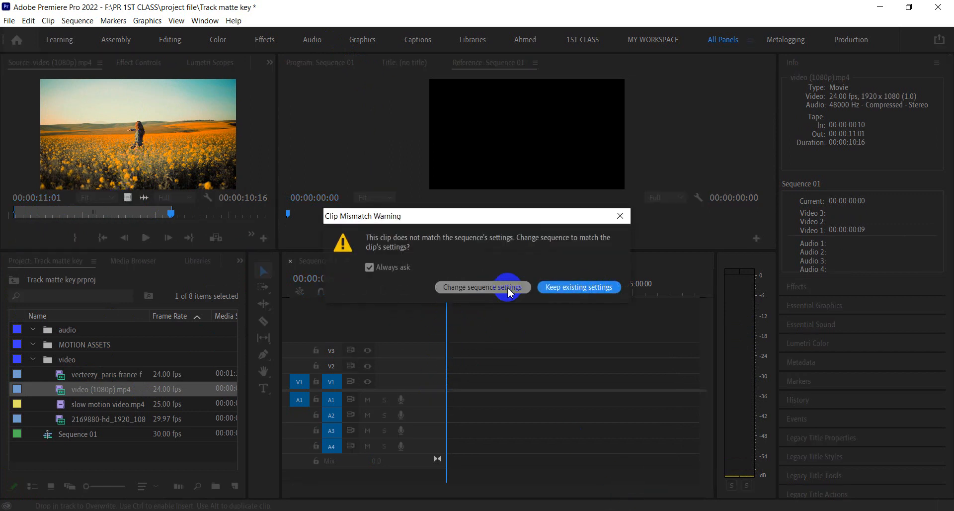
pyautogui.click(587, 288)
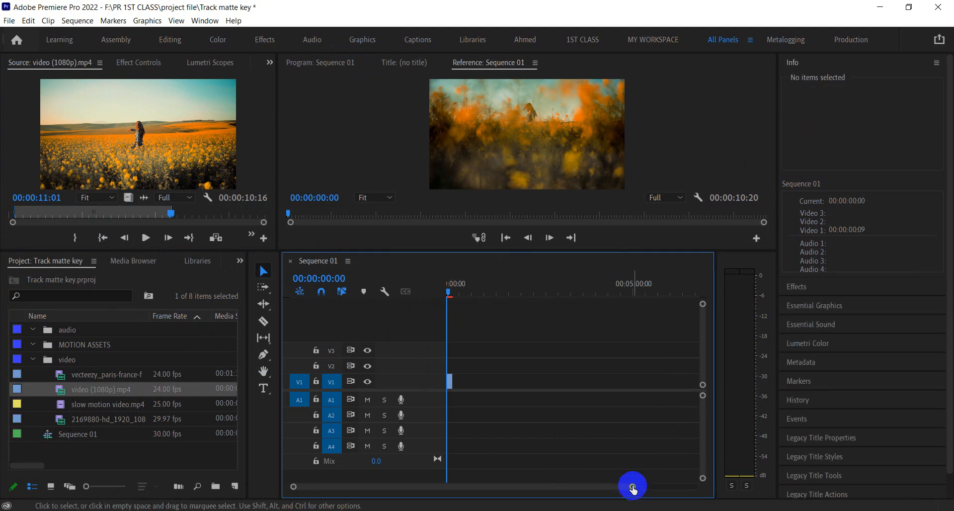
pyautogui.moveTo(633, 489); pyautogui.dragTo(507, 494)
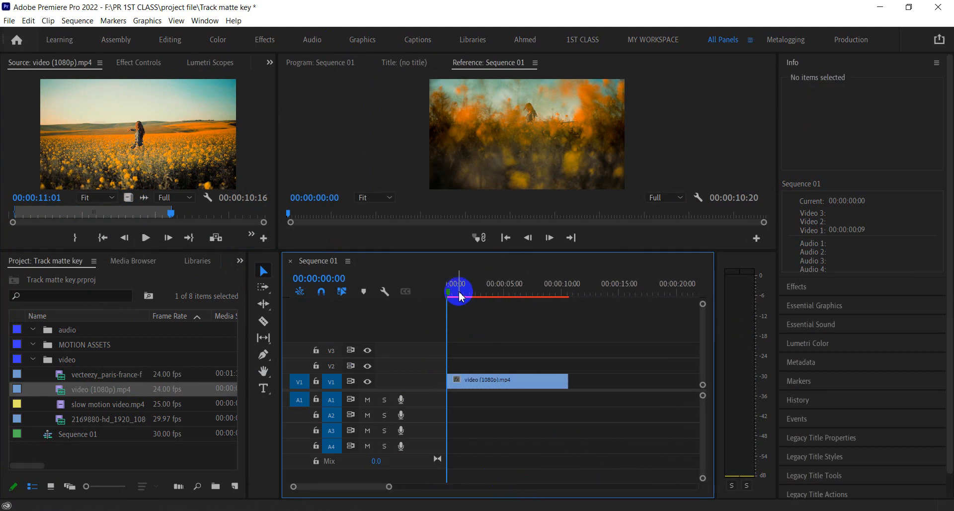
pyautogui.click(32, 358)
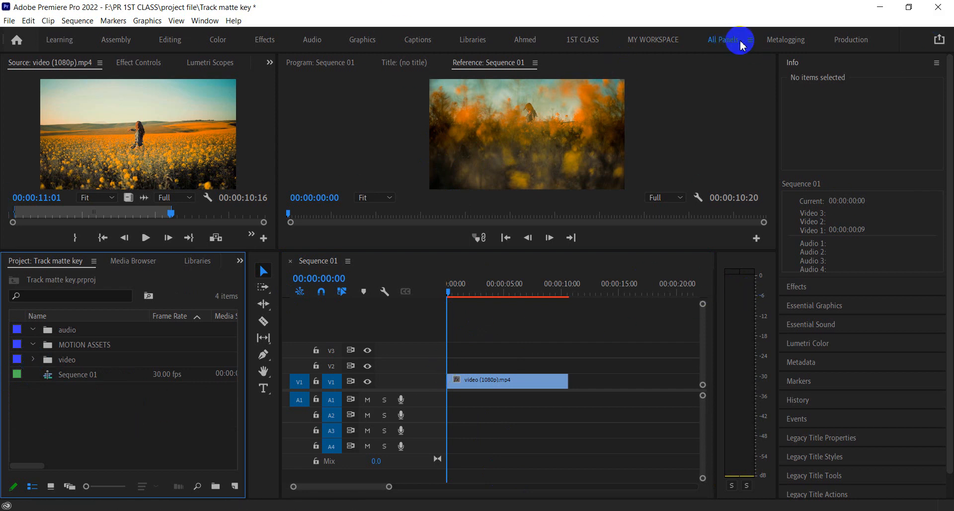
pyautogui.click(170, 44)
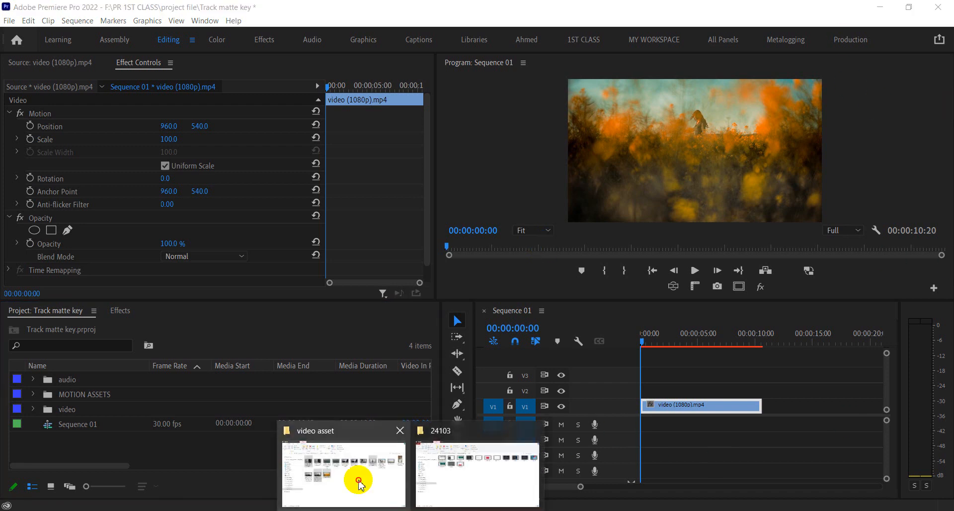
# Switch to File Explorer, place the Attachment-1 logo from fiverr2023 > 05. BASEBALL on G: onto V2 at the start, and extend it to the video's end.
pyautogui.click(358, 479)
pyautogui.click(59, 223)
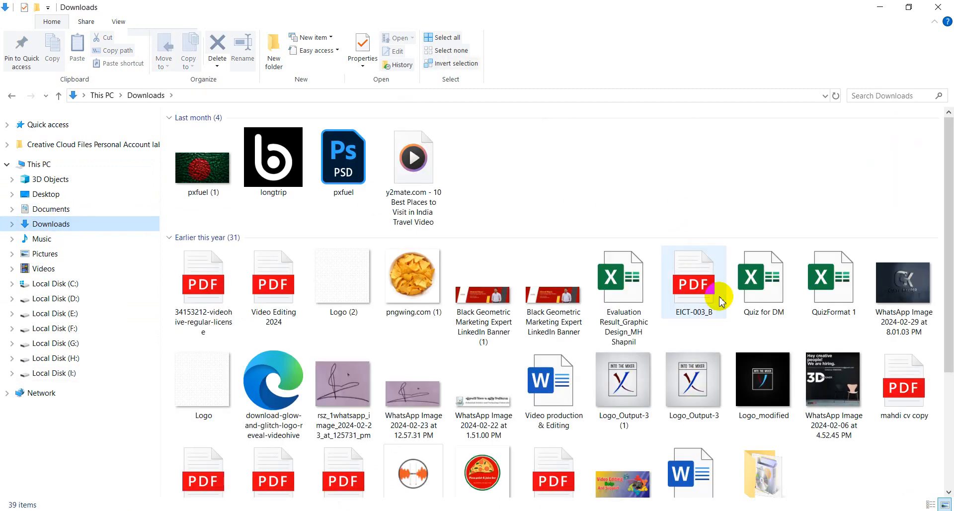
pyautogui.scroll(-3, 759, 423)
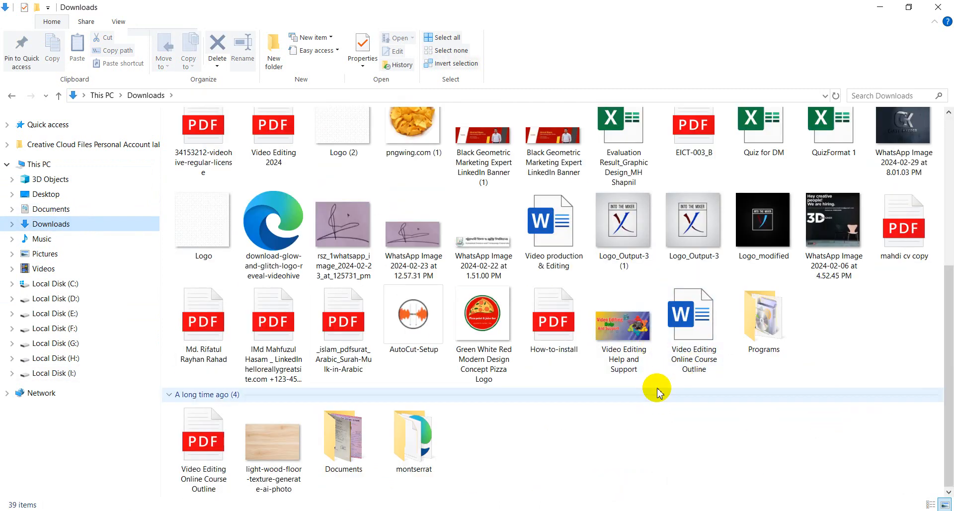
pyautogui.click(60, 329)
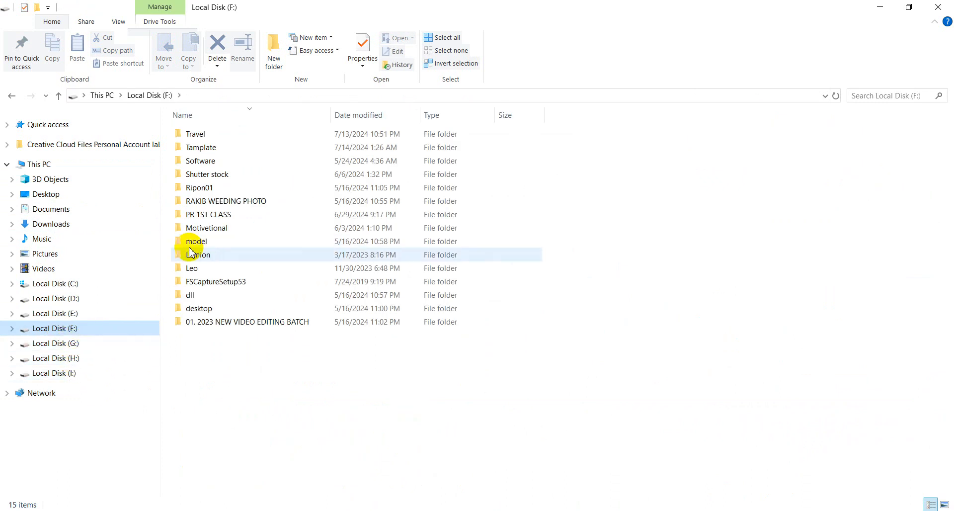
pyautogui.click(65, 343)
pyautogui.click(222, 142)
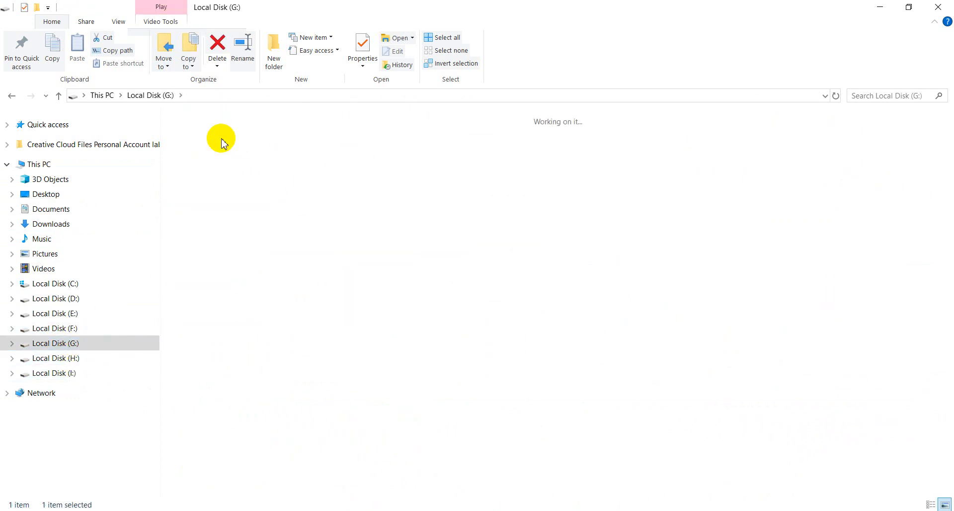
pyautogui.doubleClick(222, 143)
pyautogui.doubleClick(664, 145)
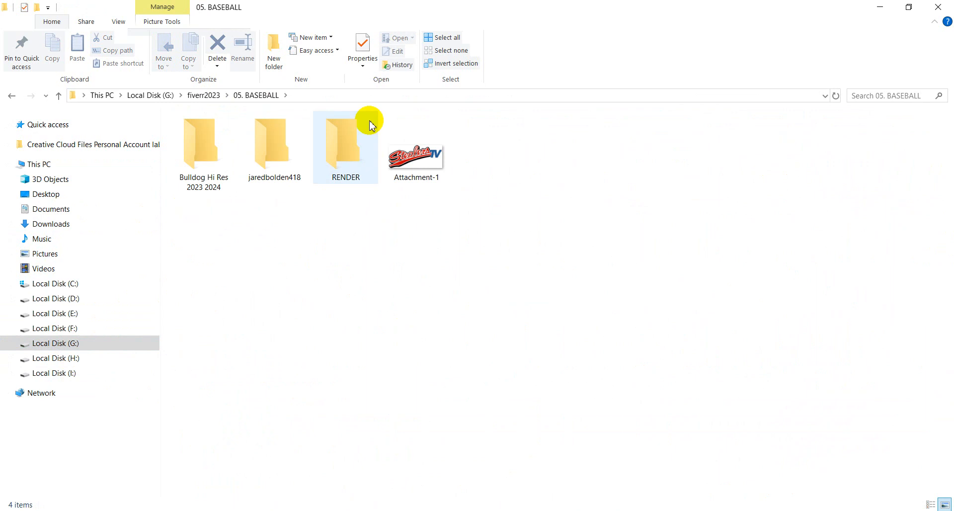
pyautogui.click(417, 150)
pyautogui.moveTo(417, 149); pyautogui.dragTo(649, 391)
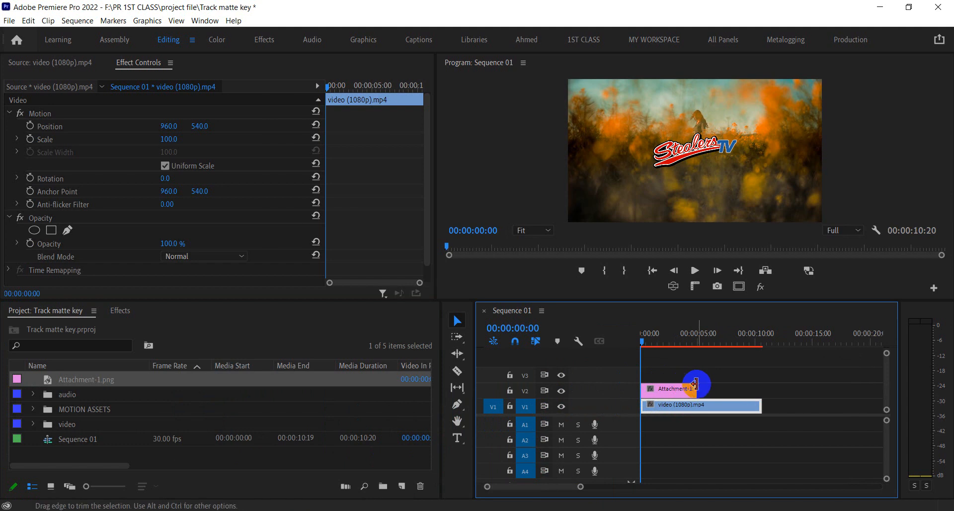
pyautogui.moveTo(707, 385); pyautogui.dragTo(762, 390)
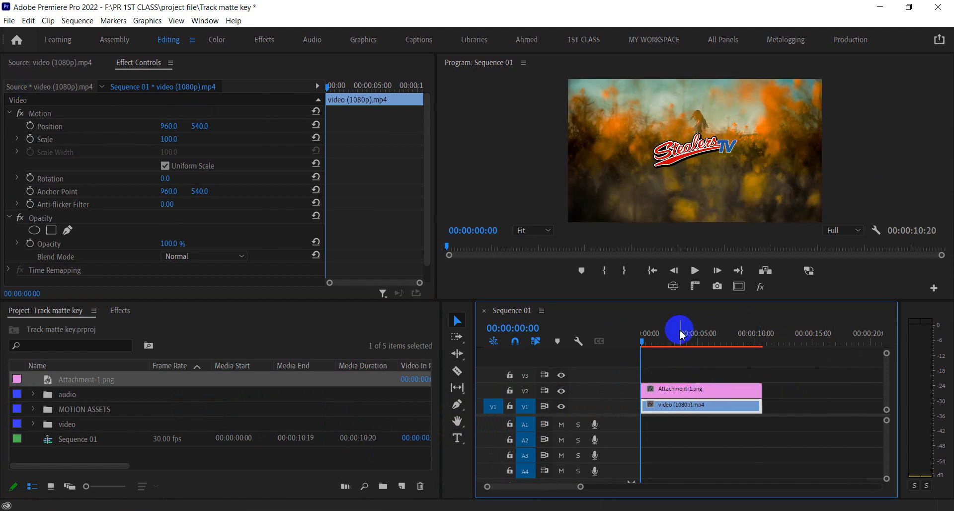
# Set the logo clip's Scale to 266 and add a Scale keyframe at 00:00:03:25.
pyautogui.click(671, 386)
pyautogui.click(174, 139)
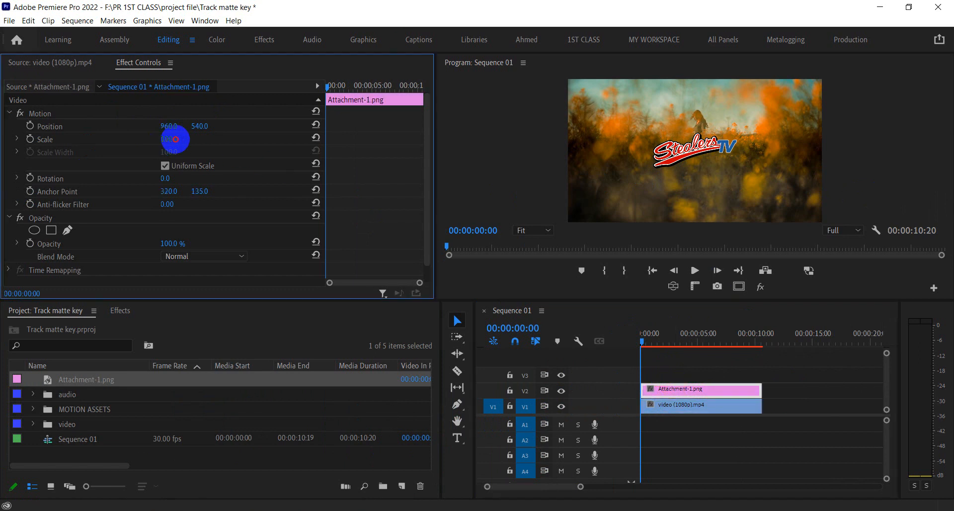
pyautogui.moveTo(175, 139); pyautogui.dragTo(211, 146)
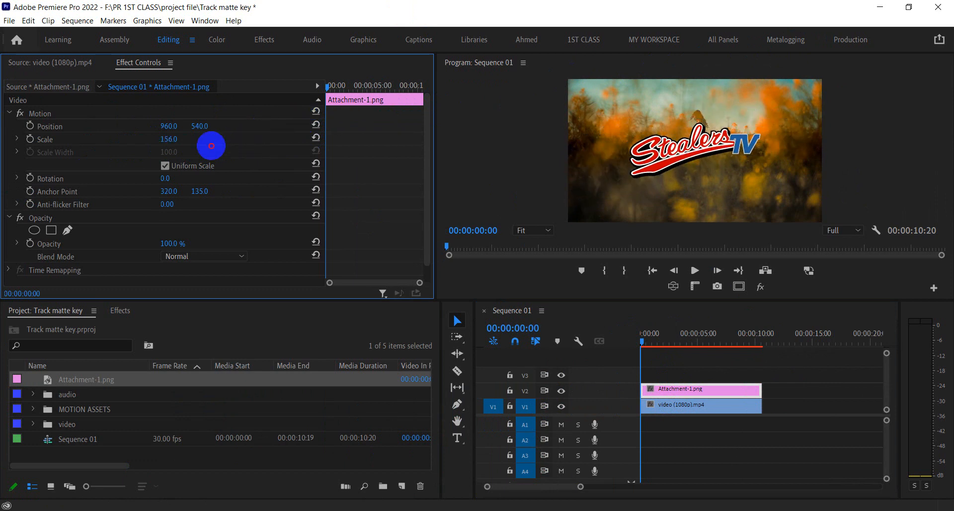
pyautogui.moveTo(323, 87); pyautogui.dragTo(363, 85)
pyautogui.moveTo(170, 139); pyautogui.dragTo(239, 137)
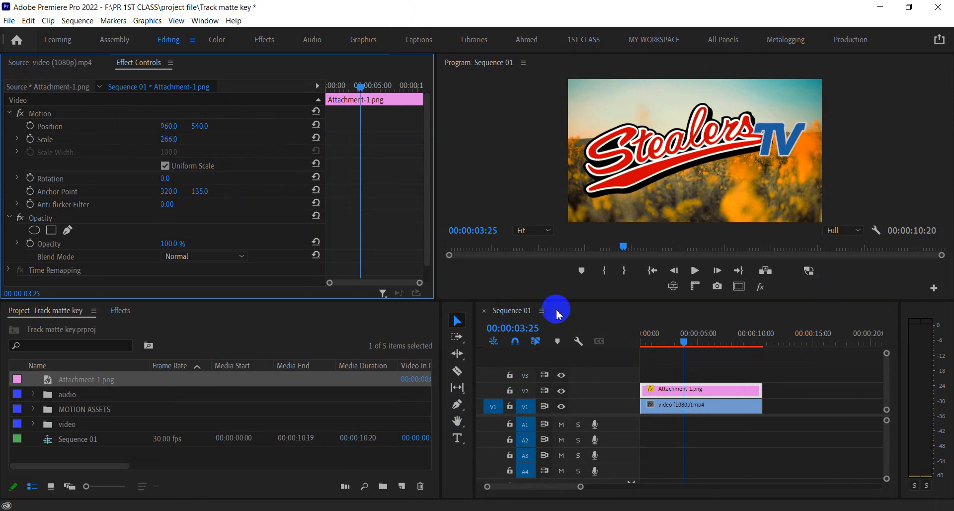
pyautogui.click(44, 141)
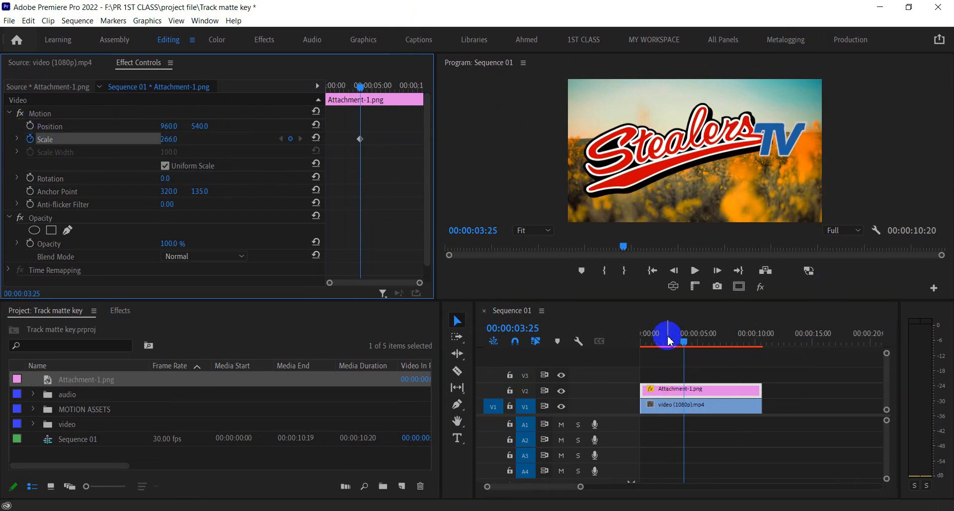
# Set the logo's Scale to 10 at the start of the sequence and preview the growing animation.
pyautogui.click(643, 343)
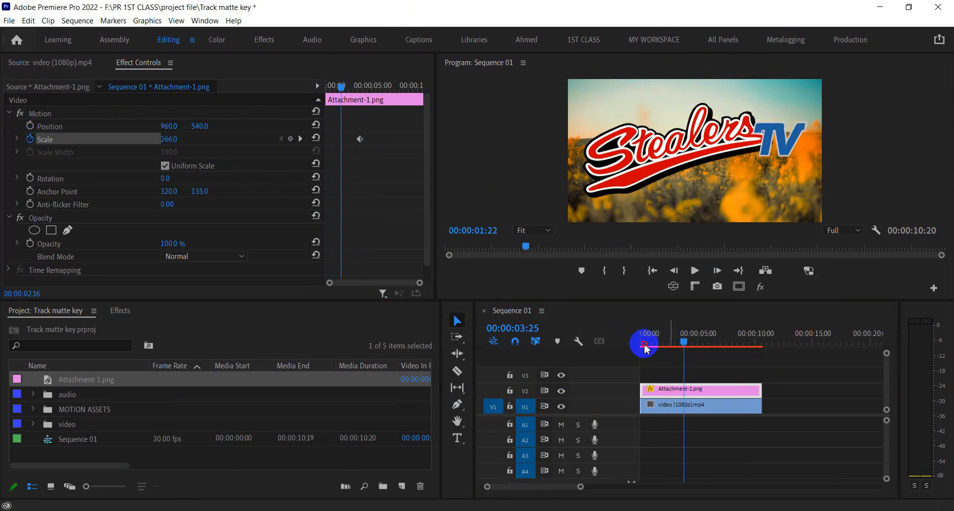
pyautogui.click(171, 139)
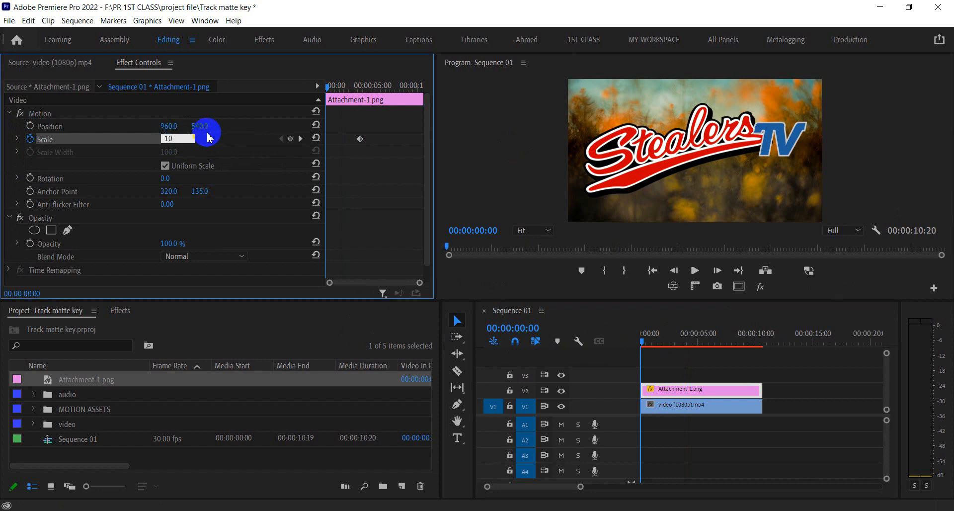
pyautogui.press('Return')
pyautogui.press('space')
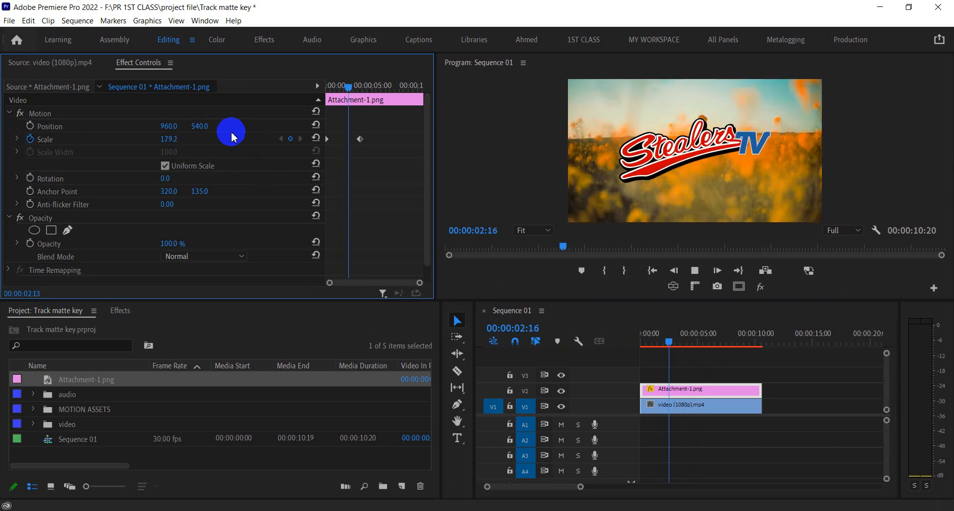
pyautogui.press('space')
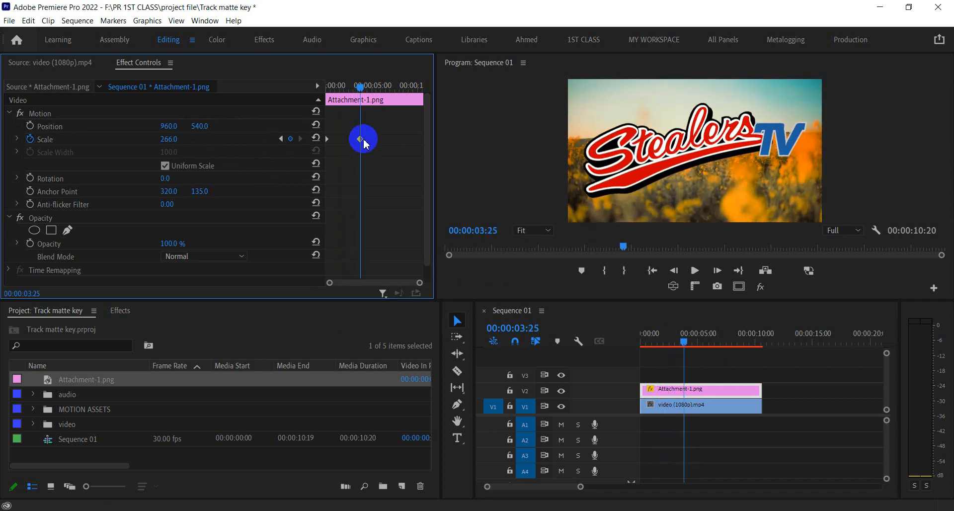
# Preview the faster scale-up, place the second Scale keyframe at about 00:00:02:20, and select both keyframes.
pyautogui.press('Home')
pyautogui.press('space')
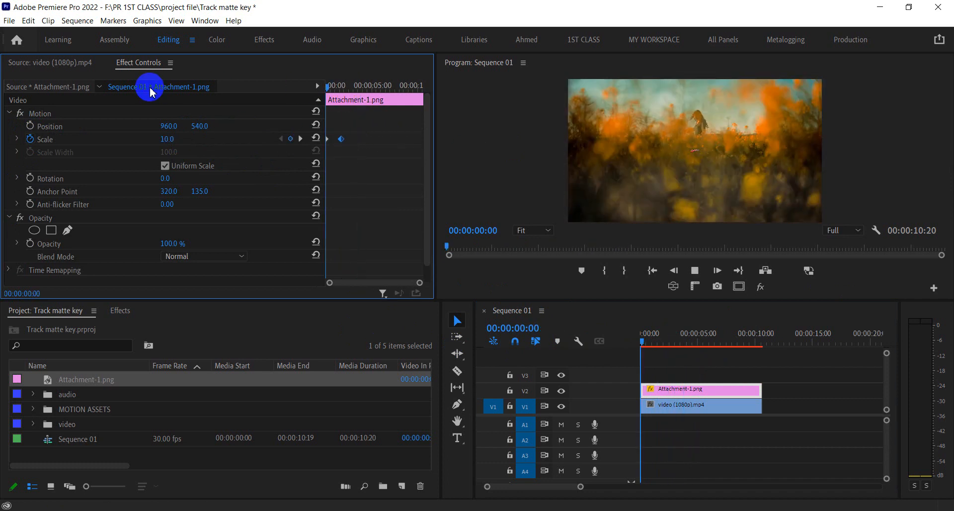
pyautogui.press('space')
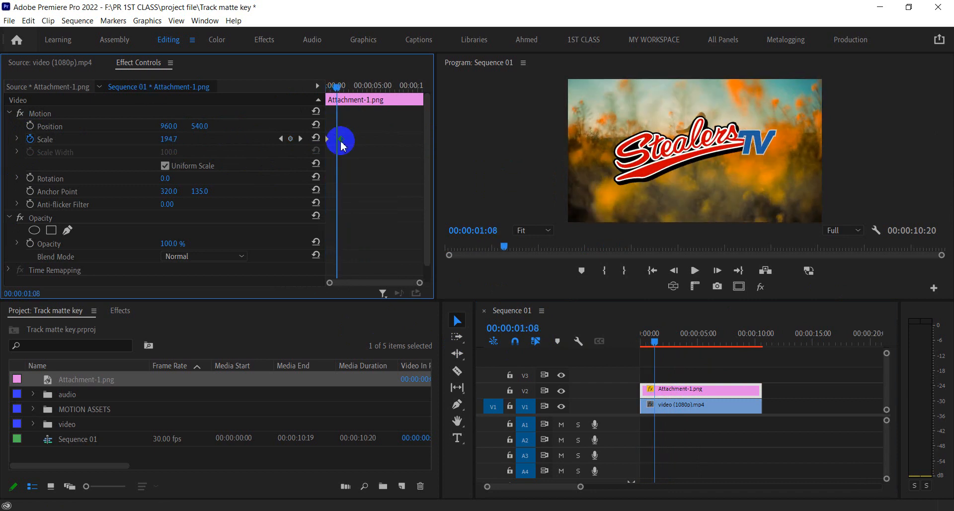
pyautogui.moveTo(373, 133); pyautogui.dragTo(323, 151)
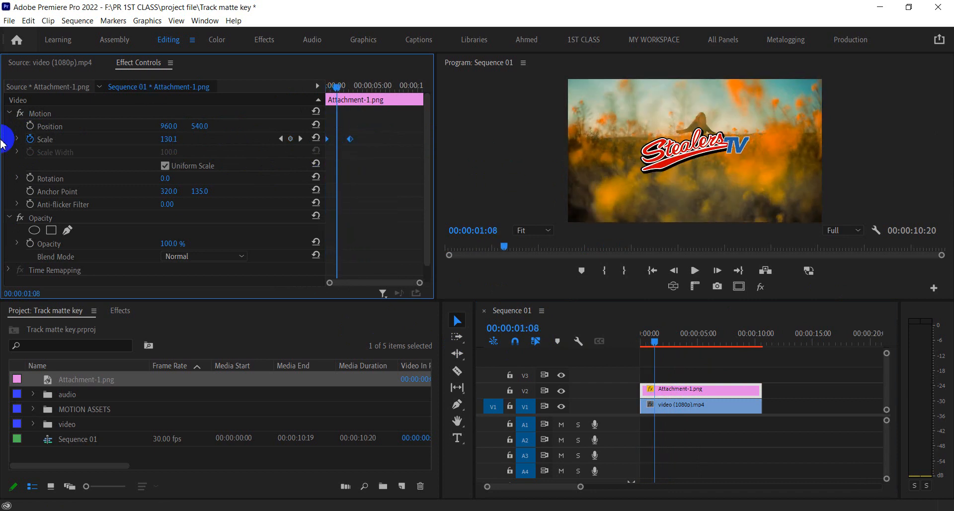
# Expand the Scale graph, apply Ease In to both selected keyframes, and play the logo animation from the start.
pyautogui.click(18, 139)
pyautogui.rightClick(350, 139)
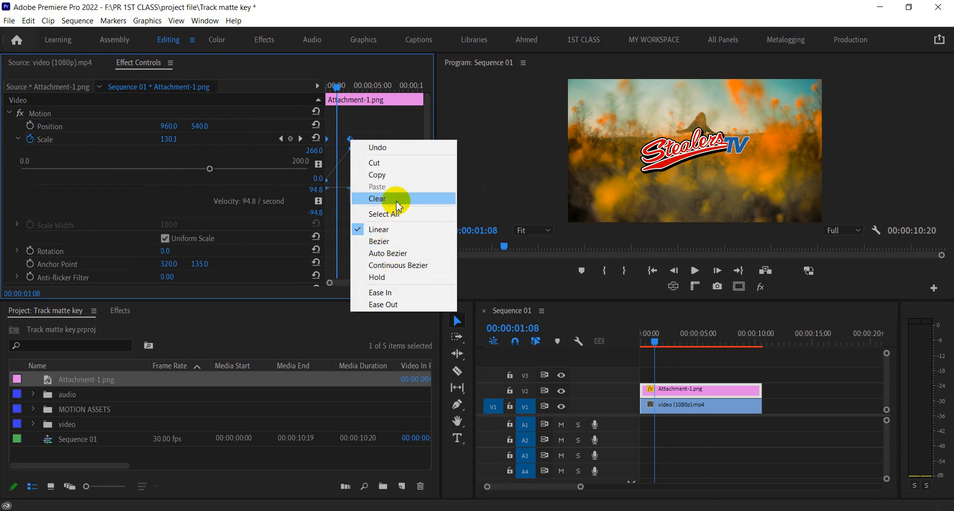
pyautogui.click(386, 292)
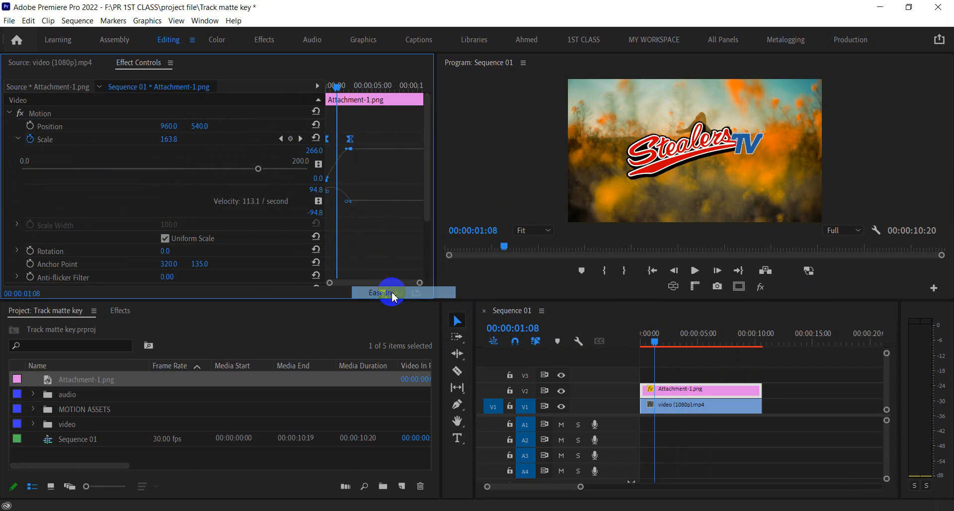
pyautogui.click(383, 187)
pyautogui.click(362, 98)
pyautogui.press('Home')
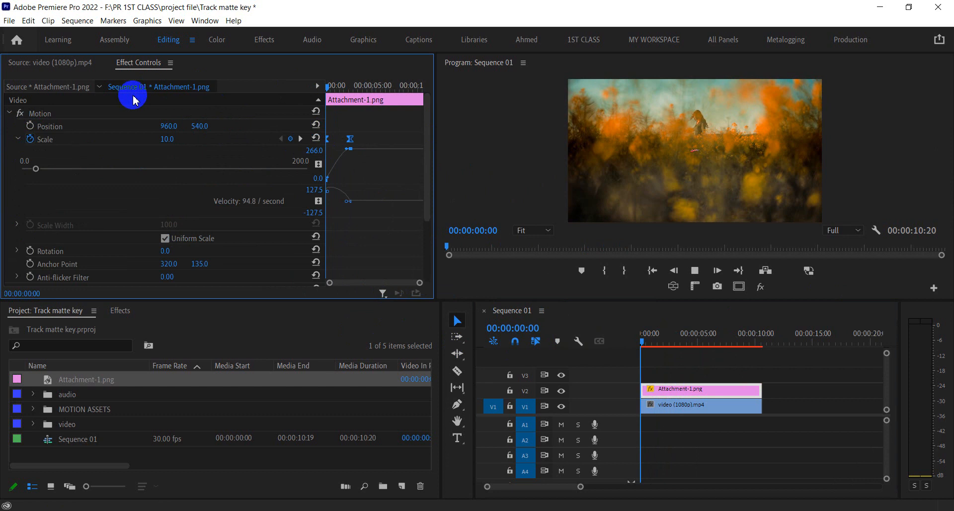
pyautogui.press('space')
pyautogui.press('space')
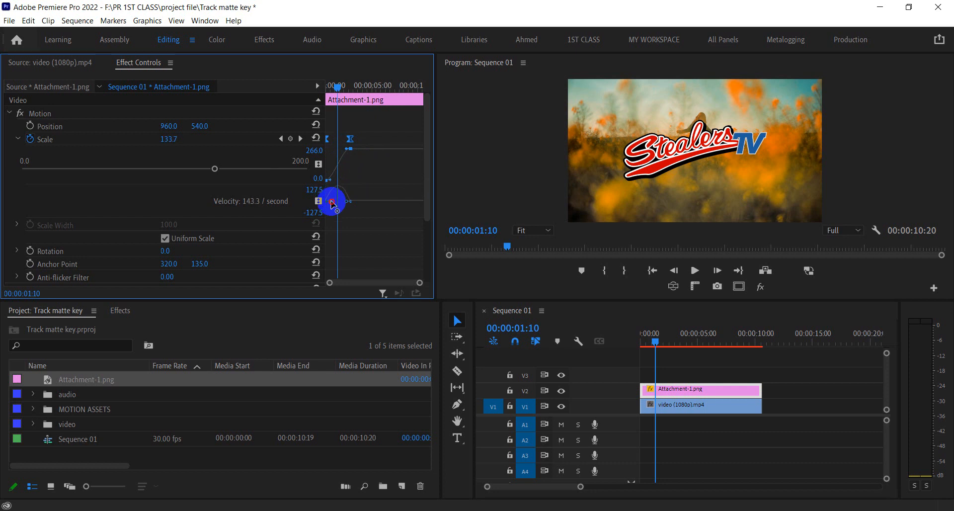
# Lengthen the velocity handles on the Scale graph for a steeper mid-animation peak and review the logo's motion.
pyautogui.moveTo(335, 202); pyautogui.dragTo(344, 202)
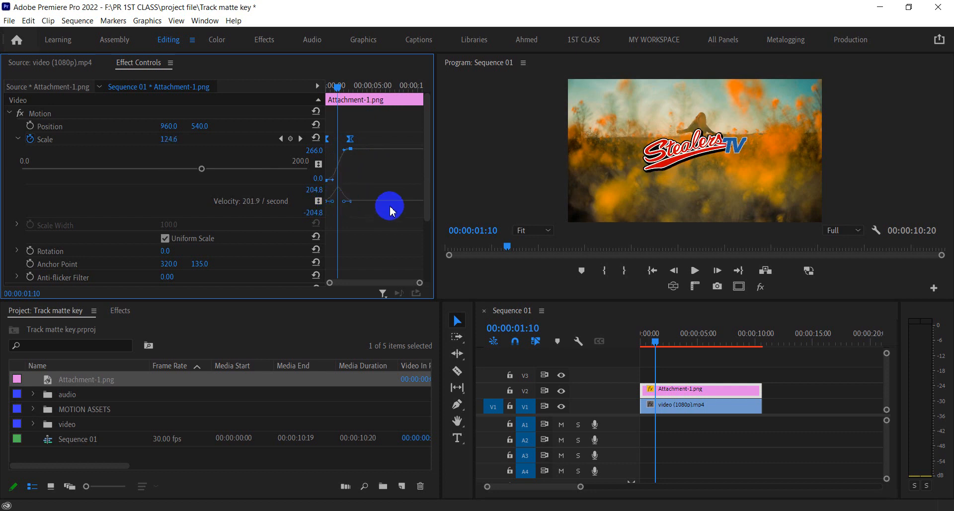
pyautogui.moveTo(340, 87); pyautogui.dragTo(156, 112)
pyautogui.press('space')
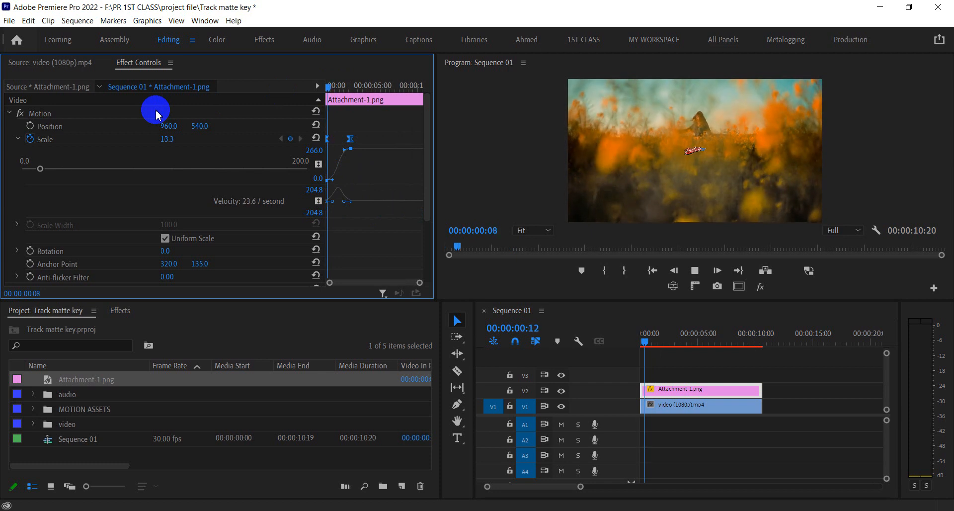
pyautogui.press('space')
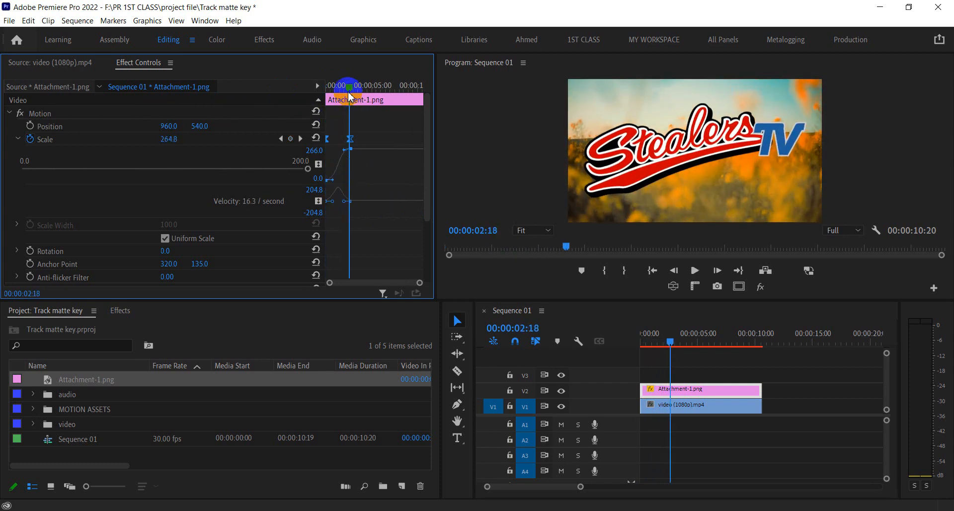
pyautogui.moveTo(343, 89)
pyautogui.mouseDown()
pyautogui.moveTo(321, 99)
pyautogui.moveTo(336, 95)
pyautogui.mouseUp()
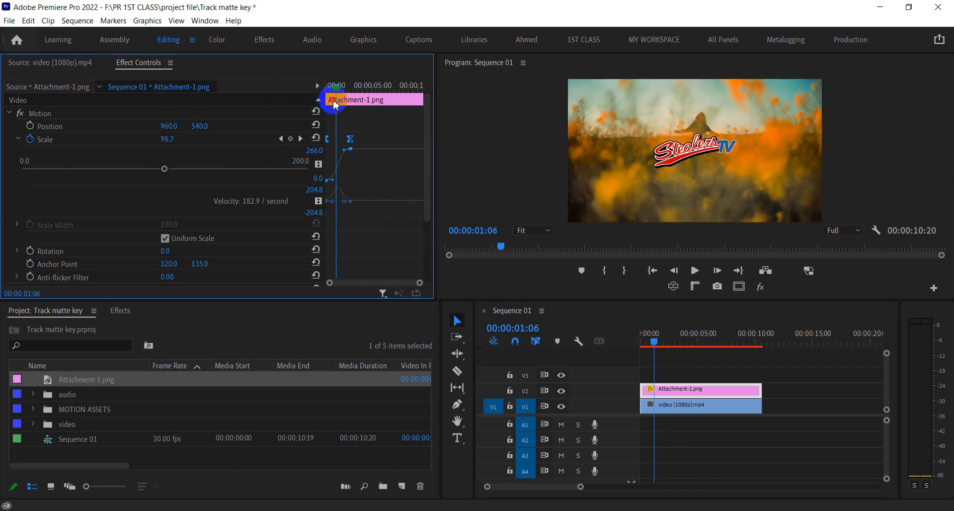
# Return the playhead to the start of the sequence and collapse the logo clip's Motion settings.
pyautogui.click(646, 392)
pyautogui.moveTo(654, 342); pyautogui.dragTo(637, 341)
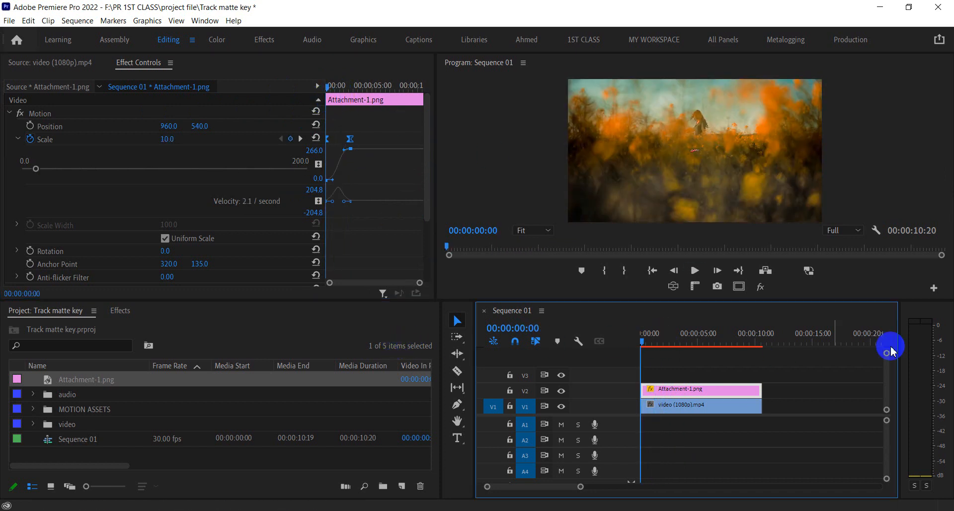
pyautogui.click(8, 114)
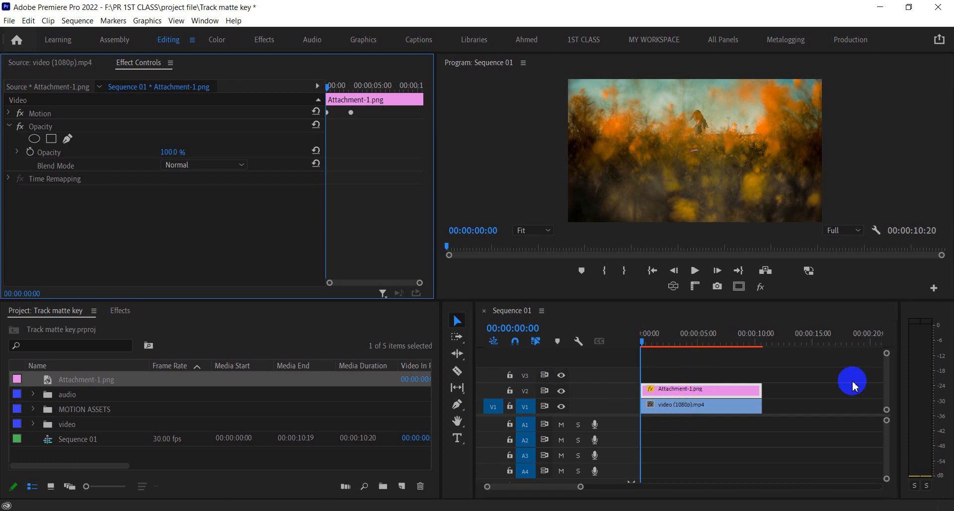
# Search the effects for "Track" and apply Track Matte Key to the video (1080p).mp4 clip on V1.
pyautogui.click(124, 312)
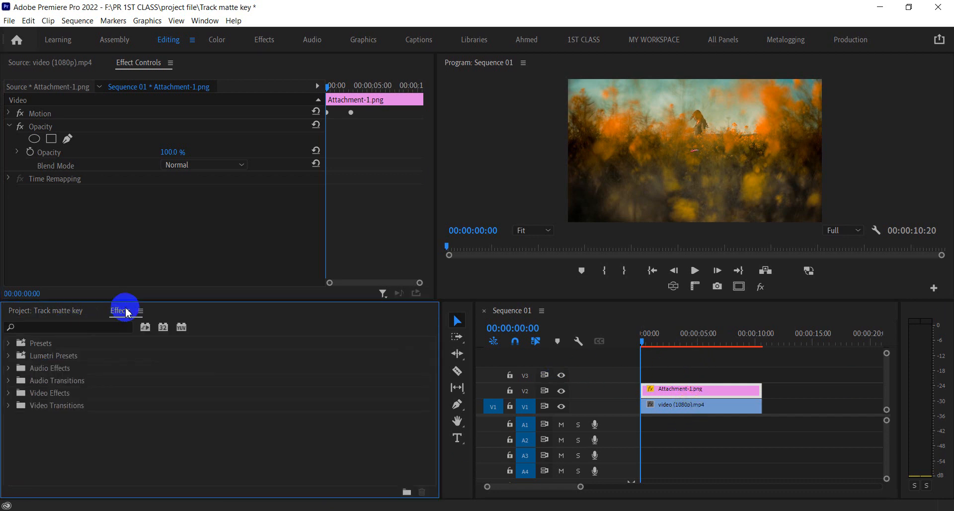
pyautogui.click(99, 325)
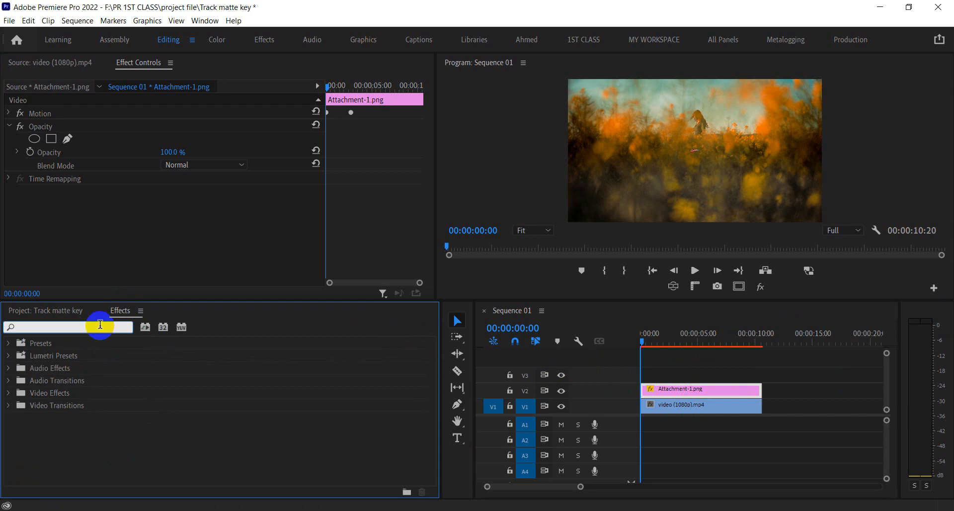
pyautogui.write('T')
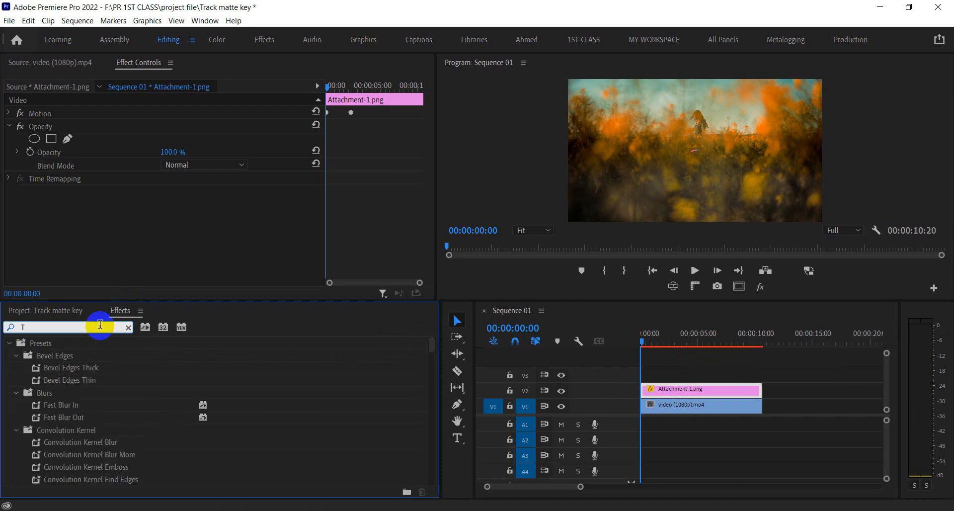
pyautogui.write('ra')
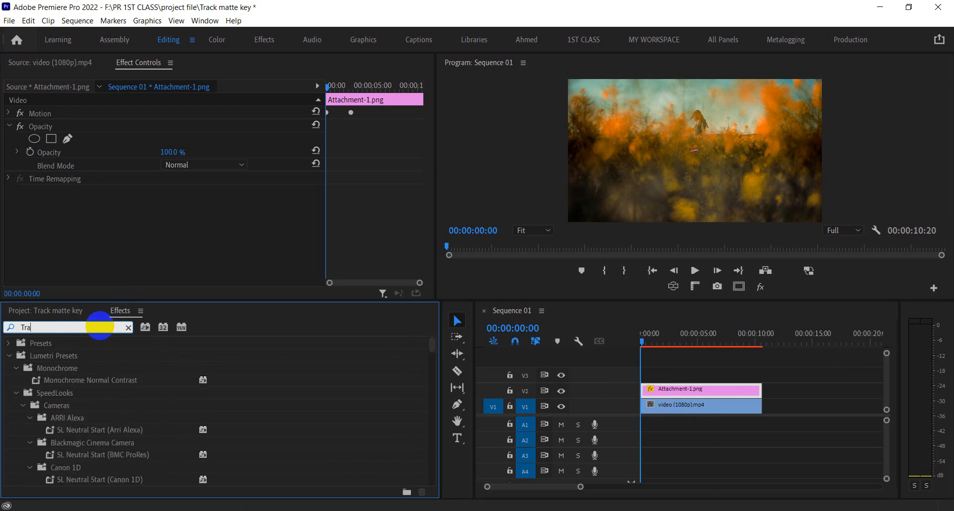
pyautogui.write('ck')
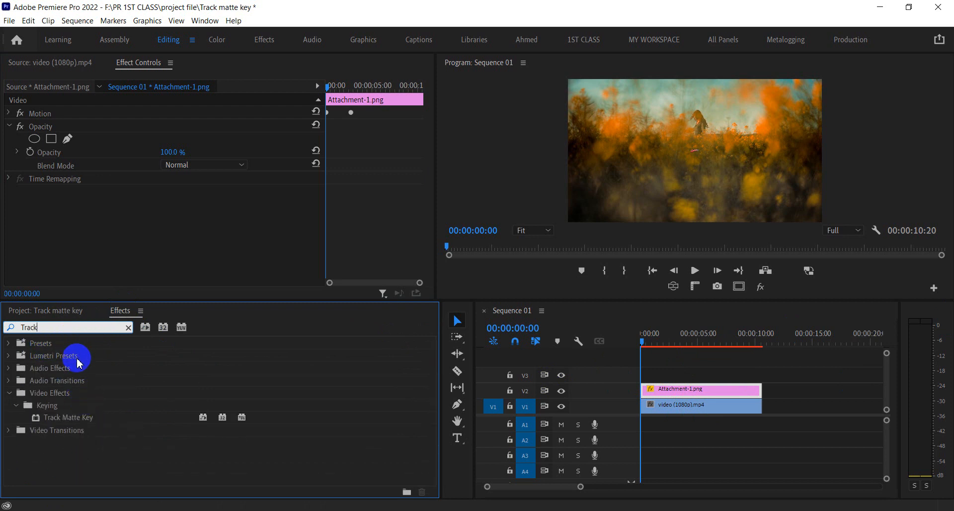
pyautogui.click(60, 397)
pyautogui.click(54, 410)
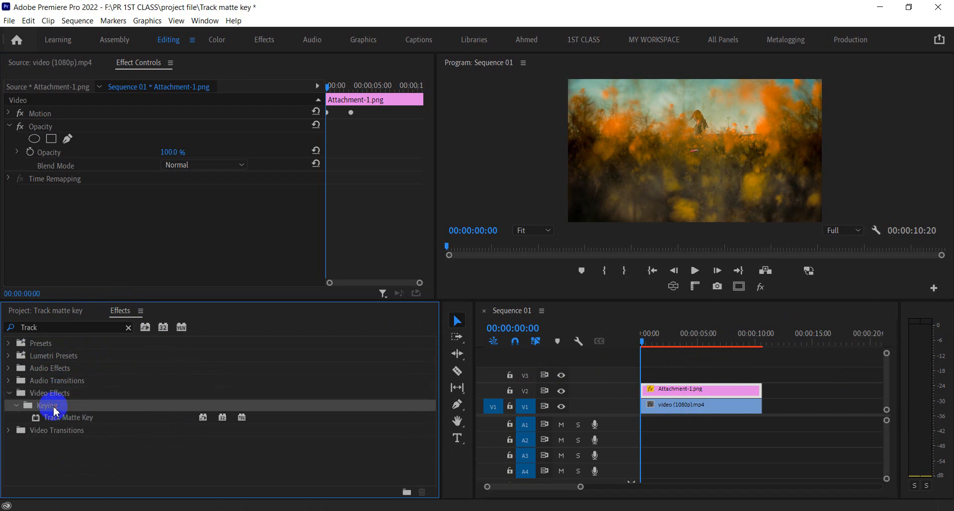
pyautogui.click(70, 420)
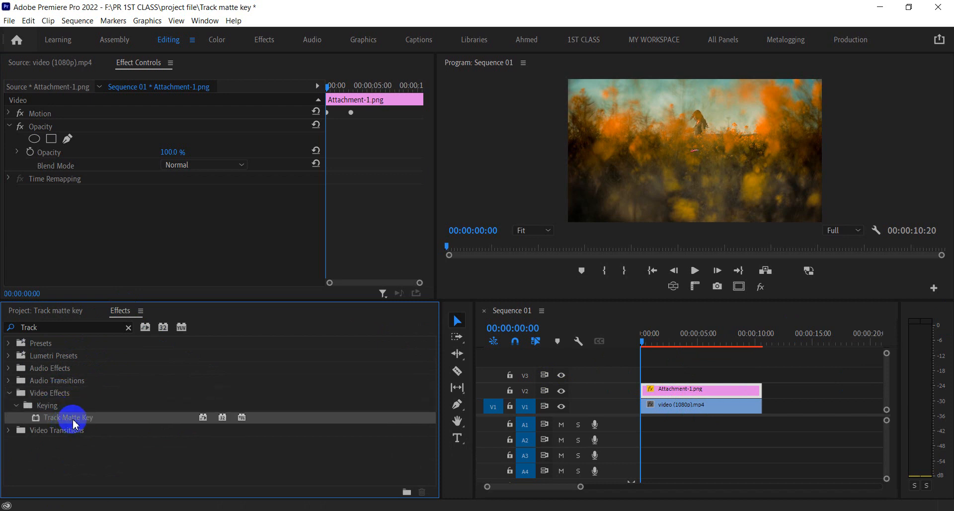
pyautogui.moveTo(65, 418); pyautogui.dragTo(692, 404)
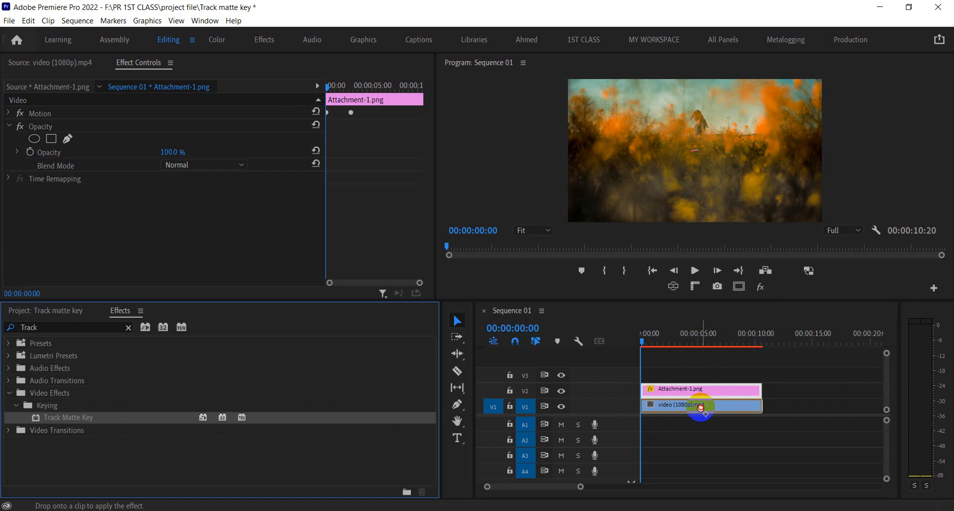
pyautogui.moveTo(711, 413); pyautogui.dragTo(710, 408)
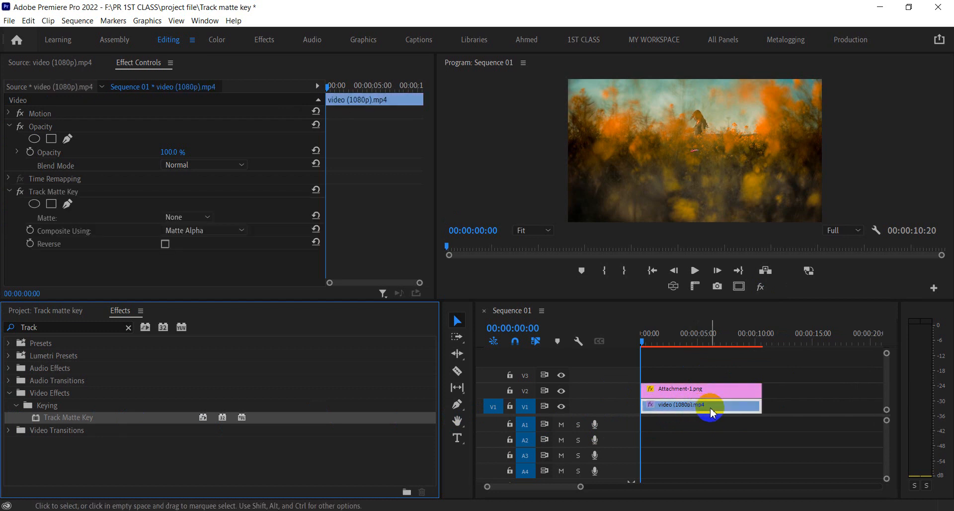
# Compare the applied effects of the footage clip on V1 and the logo clip on V2.
pyautogui.click(688, 443)
pyautogui.click(697, 410)
pyautogui.click(698, 411)
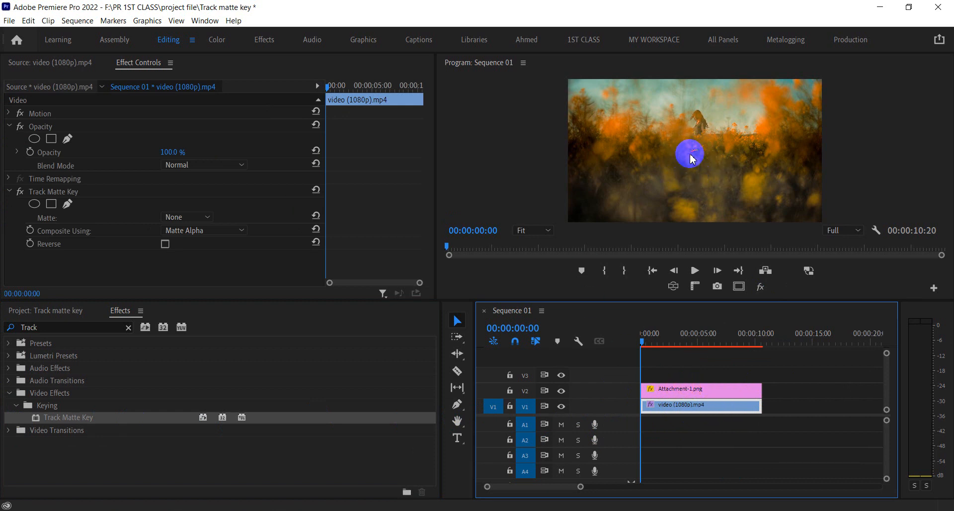
pyautogui.click(712, 411)
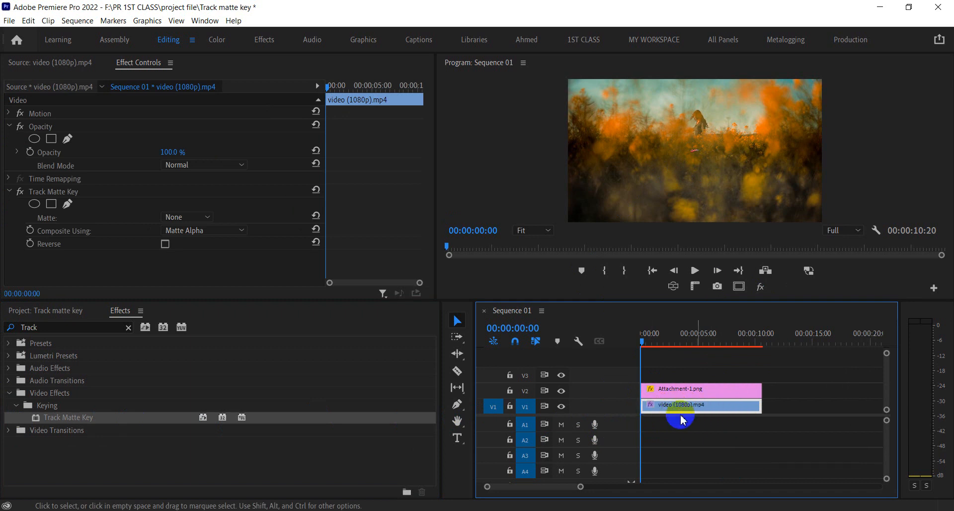
pyautogui.click(701, 391)
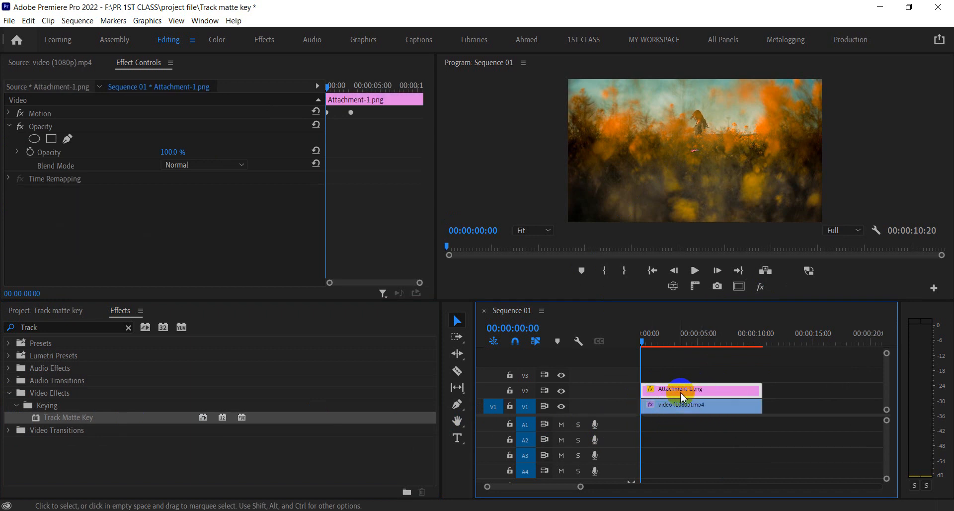
pyautogui.click(687, 409)
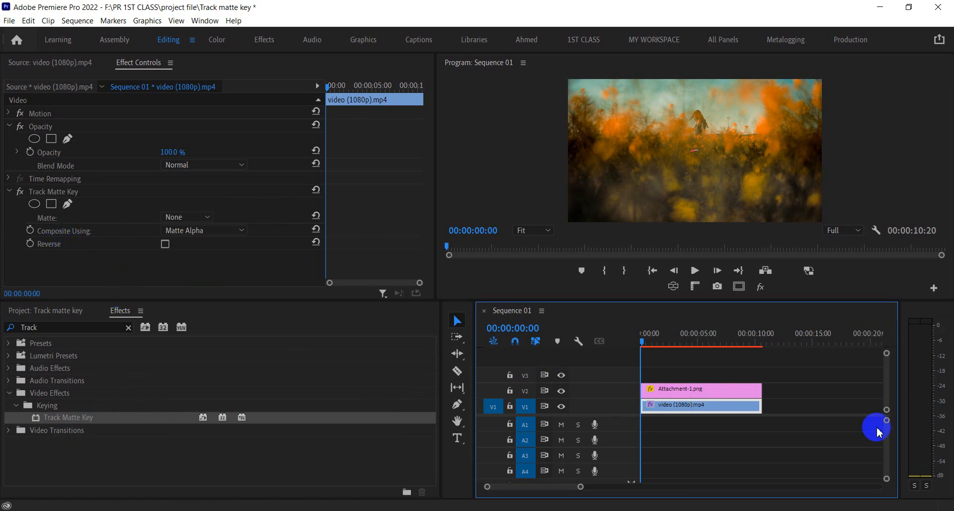
pyautogui.click(696, 457)
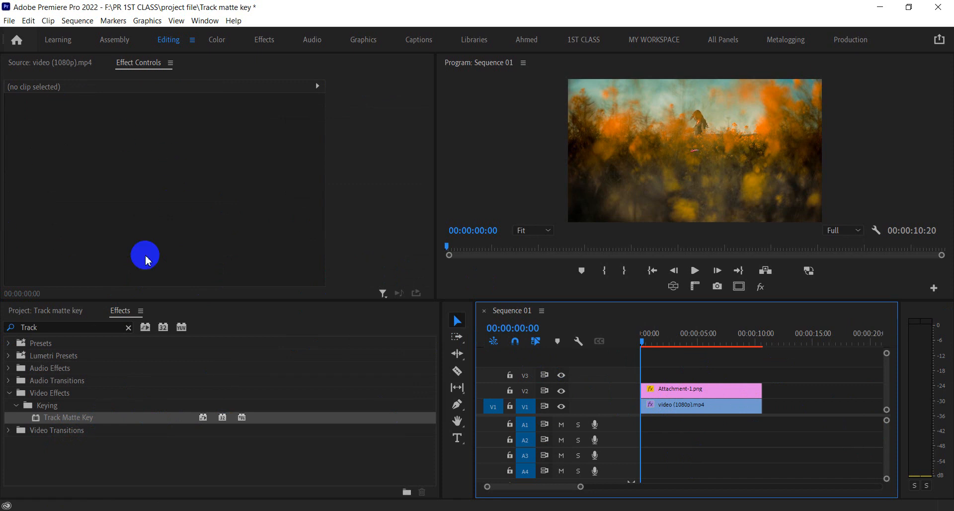
# Set the Track Matte Key's Matte to Video 2 on the V1 footage clip.
pyautogui.click(696, 410)
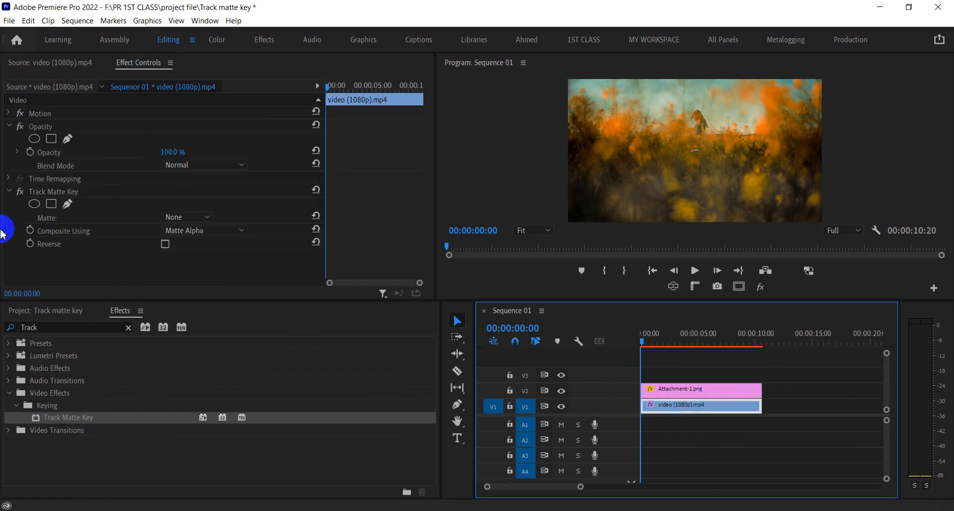
pyautogui.click(54, 194)
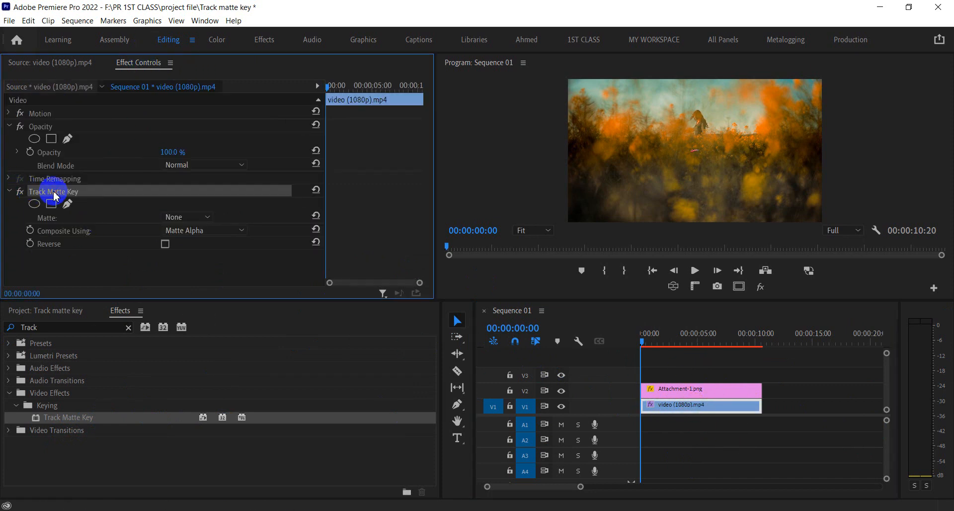
pyautogui.click(209, 217)
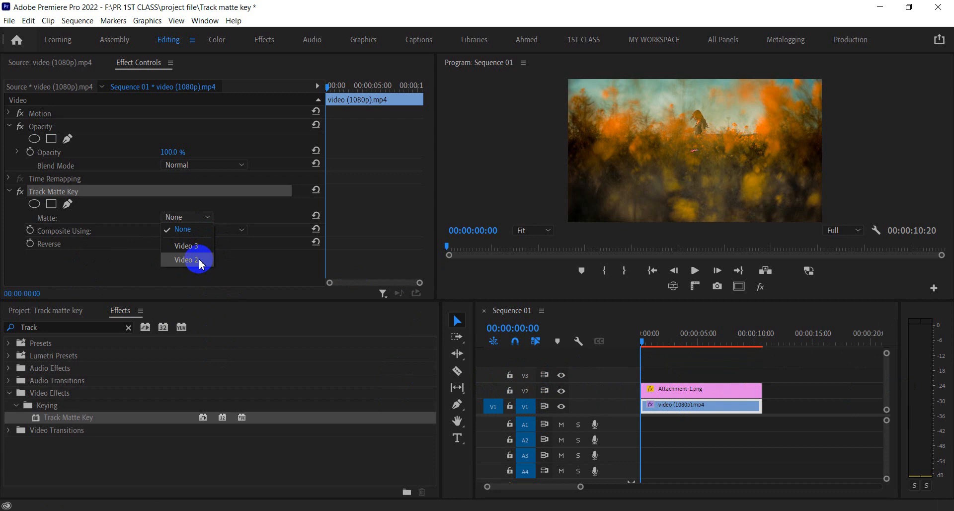
pyautogui.click(526, 394)
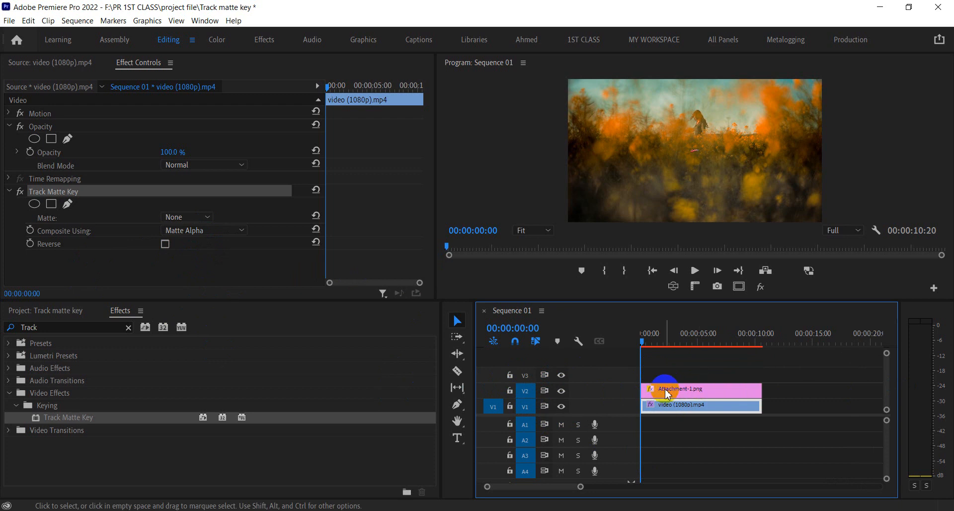
pyautogui.click(197, 216)
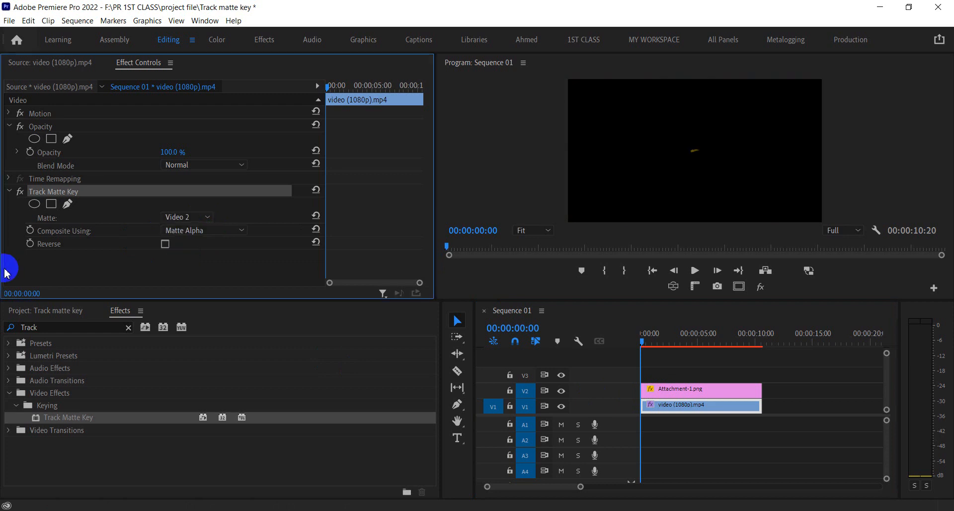
# Play the footage-filled logo animation twice from the start of the sequence to about 00:00:03:05.
pyautogui.press('space')
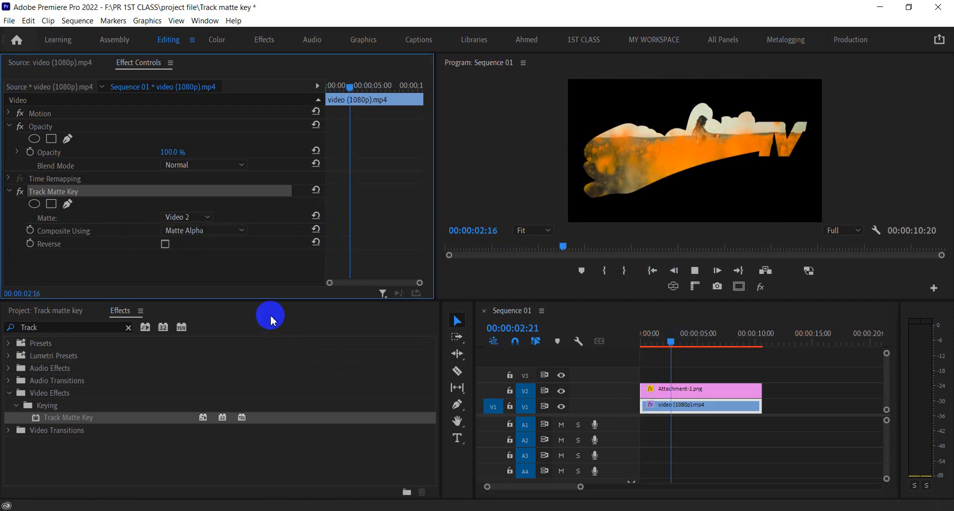
pyautogui.press('space')
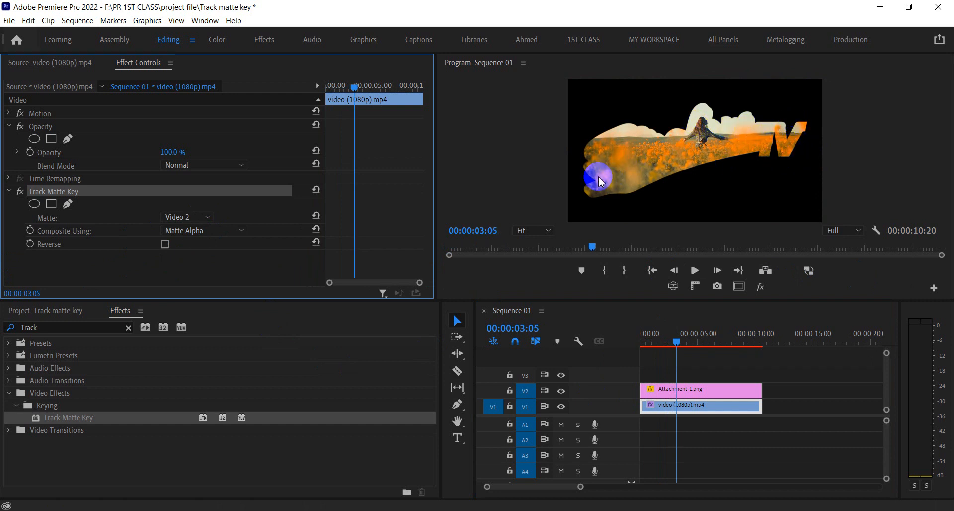
pyautogui.moveTo(677, 341); pyautogui.dragTo(517, 353)
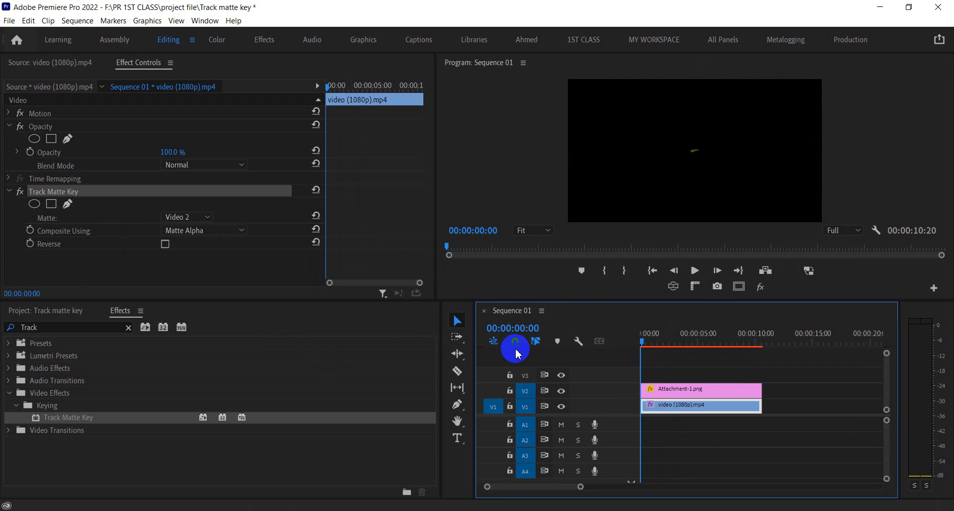
pyautogui.press('space')
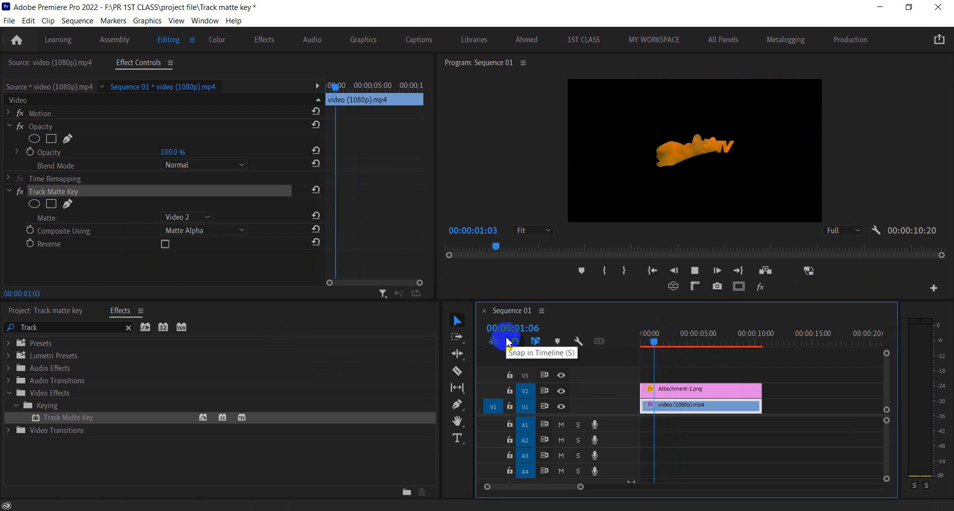
pyautogui.press('space')
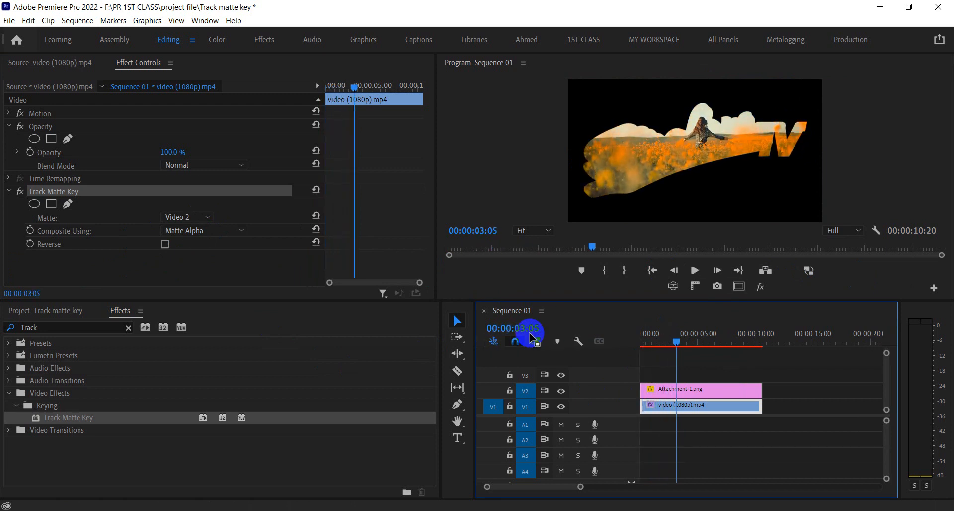
# Delete the Attachment-1.png logo clip from V2 and return the playhead to the sequence start.
pyautogui.click(677, 390)
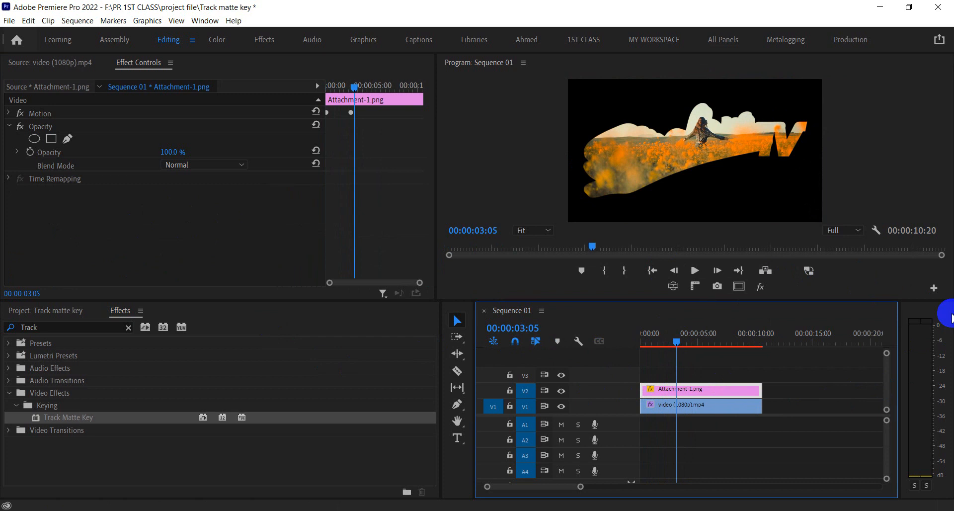
pyautogui.press('Delete')
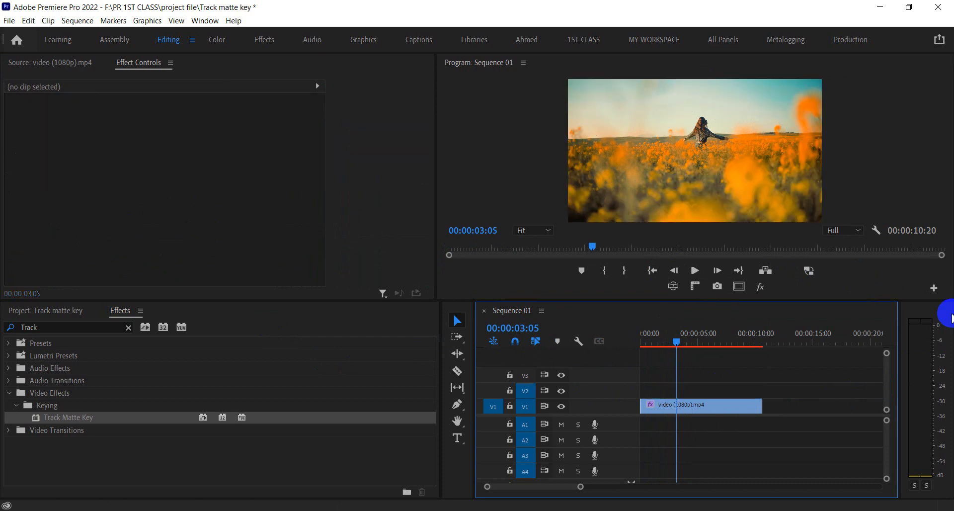
pyautogui.moveTo(669, 343); pyautogui.dragTo(576, 343)
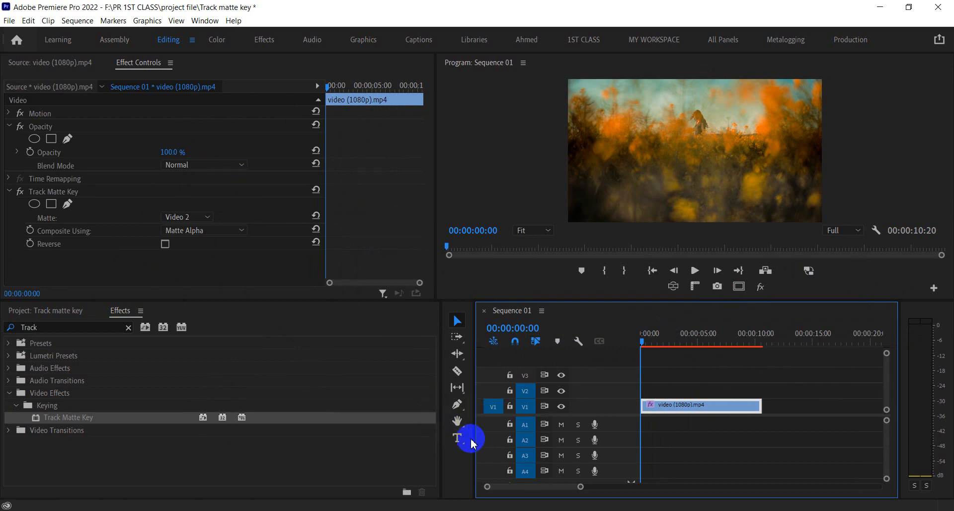
# Add the text "AMADER" near the frame's centre and extend its V2 clip to the end of the footage.
pyautogui.click(458, 437)
pyautogui.click(695, 152)
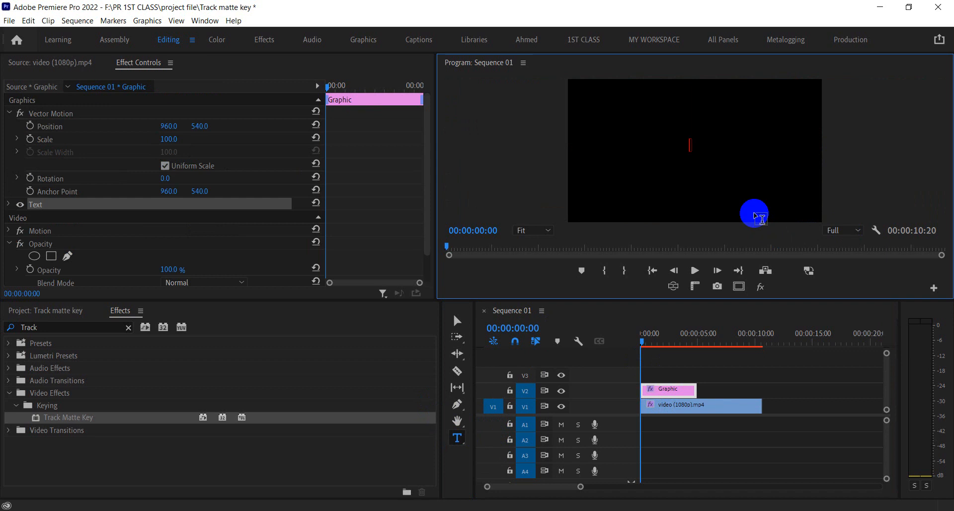
pyautogui.write('AMADER')
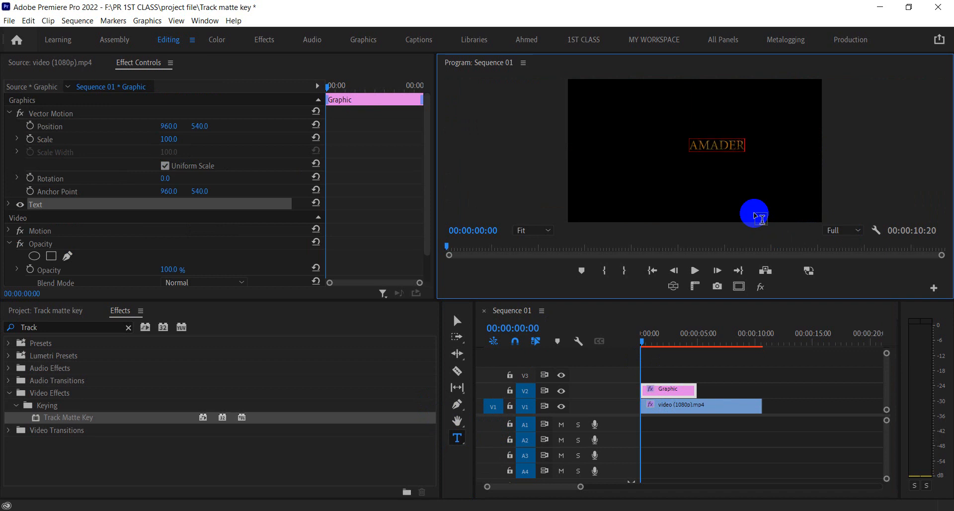
pyautogui.moveTo(697, 389); pyautogui.dragTo(762, 390)
pyautogui.click(673, 135)
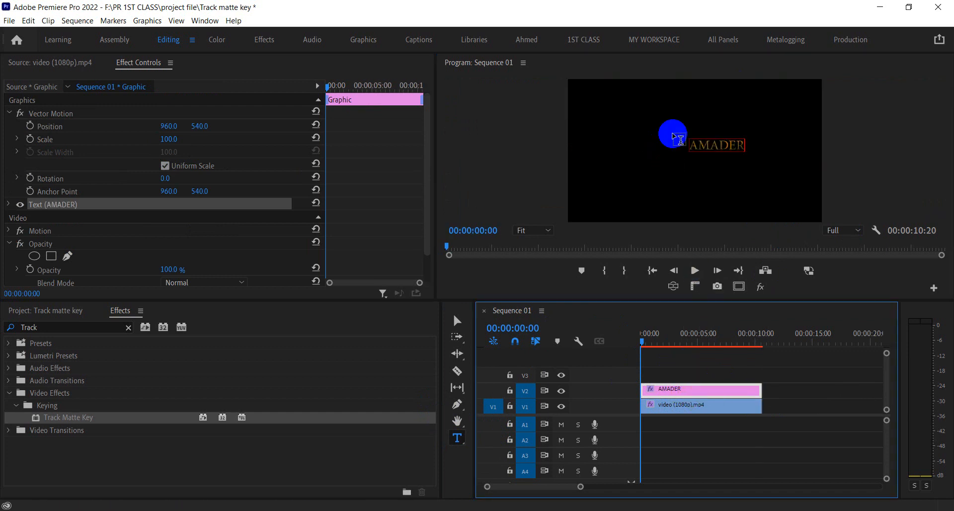
pyautogui.click(688, 394)
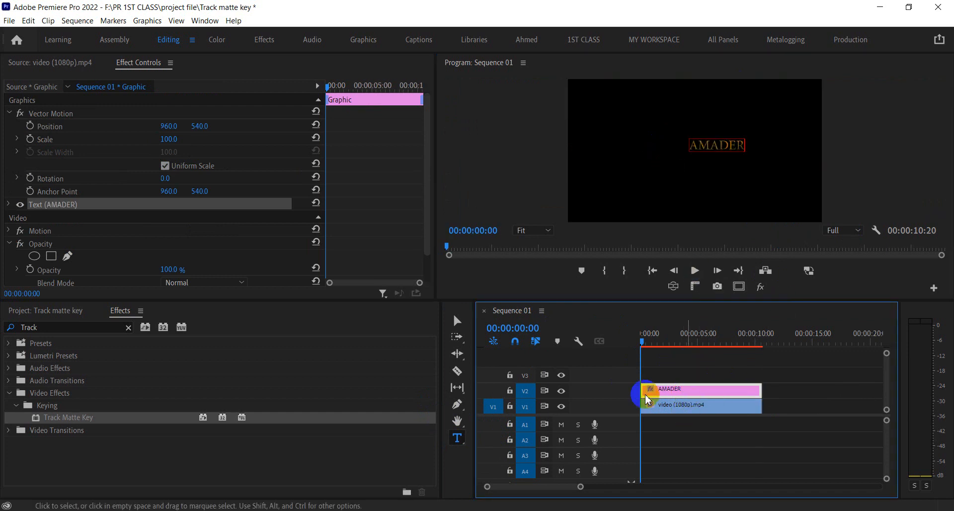
# Try to set the AMADER text to Roboto Bold at size 874.
pyautogui.click(9, 204)
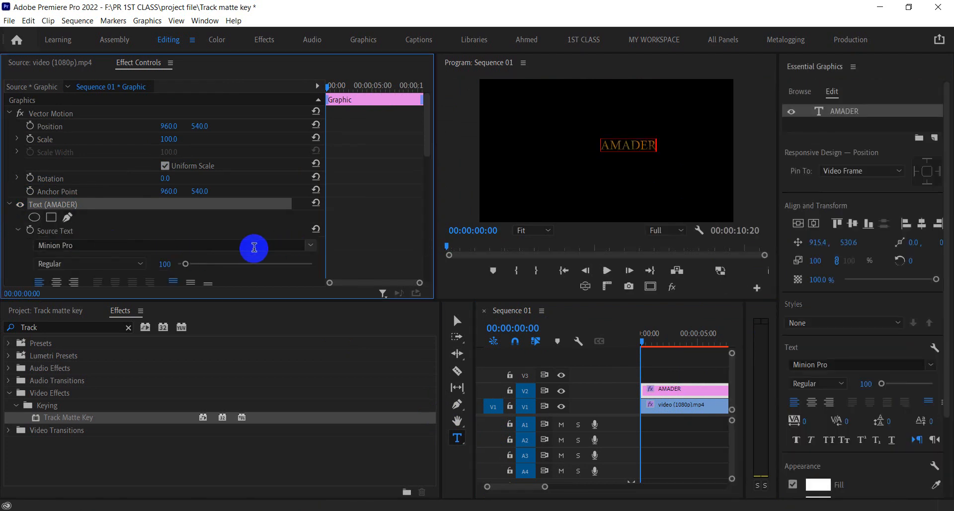
pyautogui.click(239, 245)
pyautogui.write('ROBO')
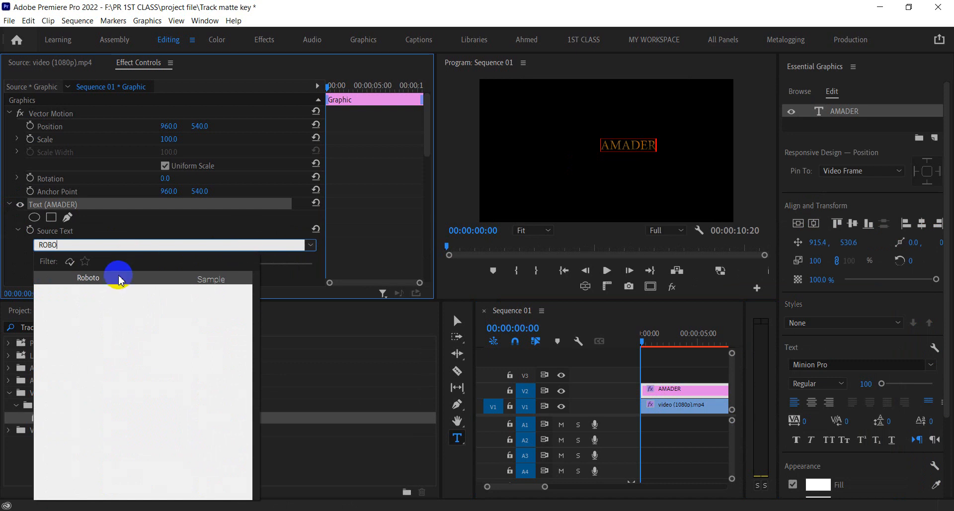
pyautogui.click(119, 278)
pyautogui.click(132, 264)
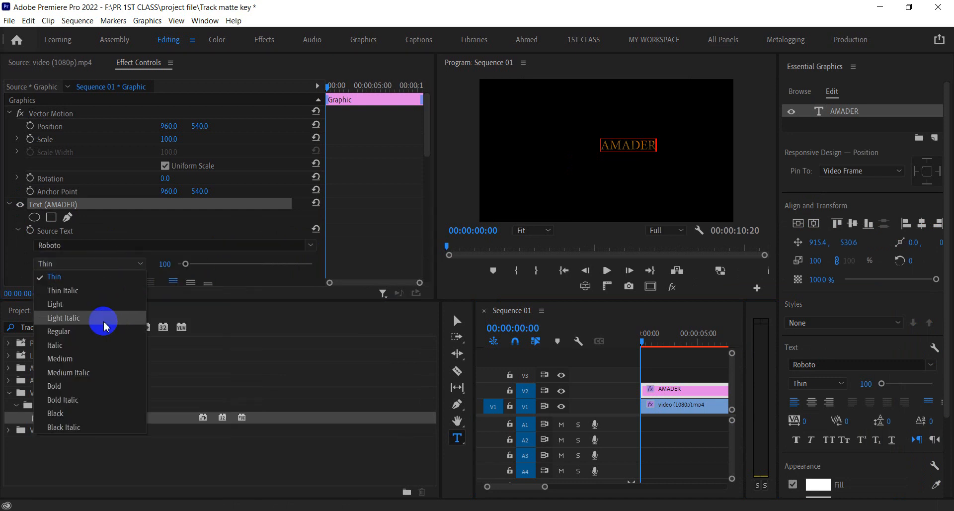
pyautogui.click(94, 386)
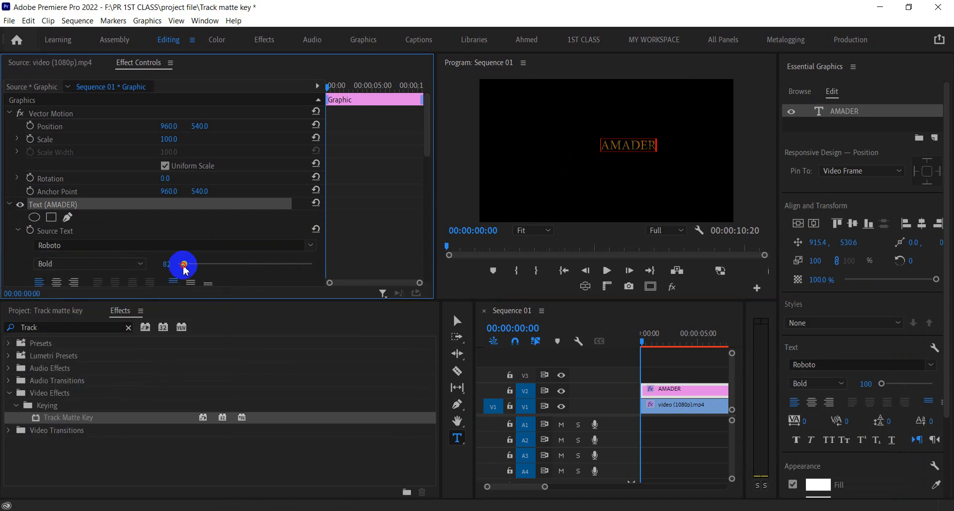
pyautogui.moveTo(184, 266); pyautogui.dragTo(244, 268)
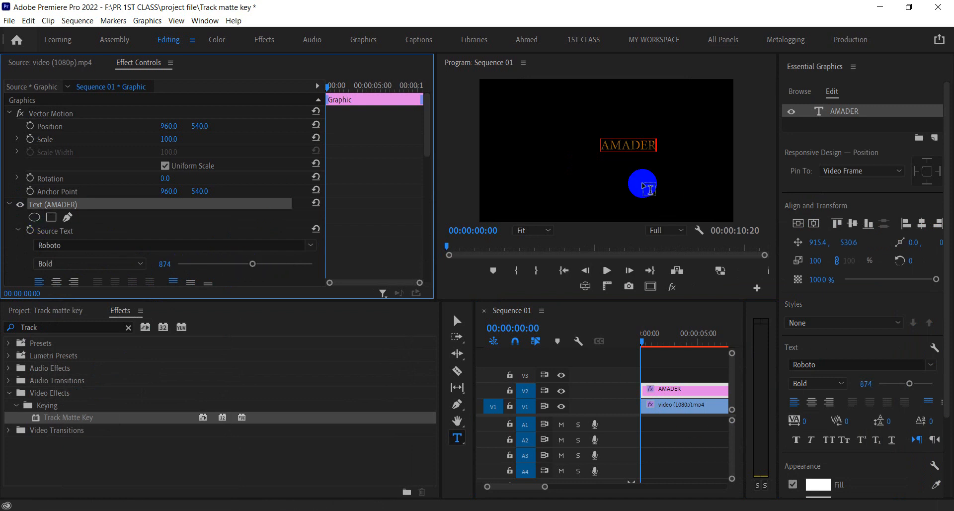
# Select the AMADER text in the frame and set it to Roboto Bold at size 661.
pyautogui.click(633, 145)
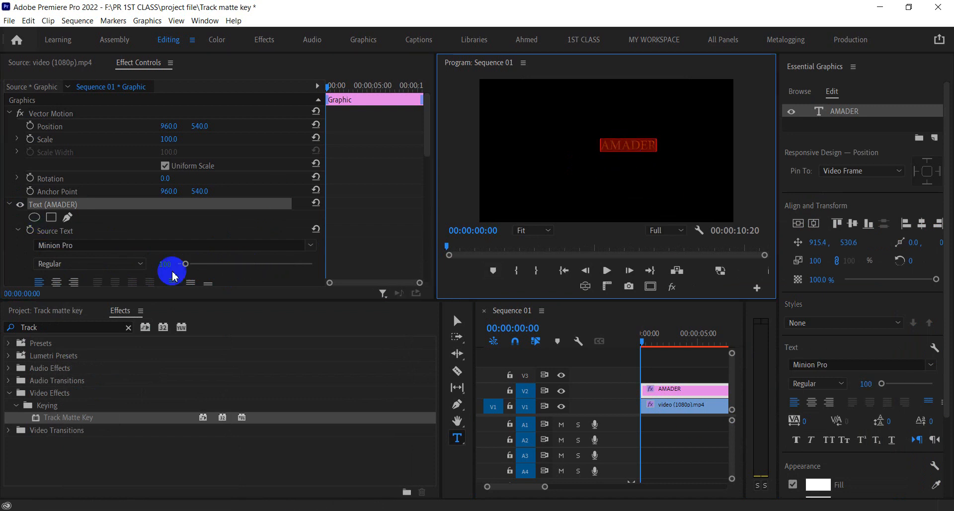
pyautogui.moveTo(186, 267); pyautogui.dragTo(233, 269)
pyautogui.click(83, 244)
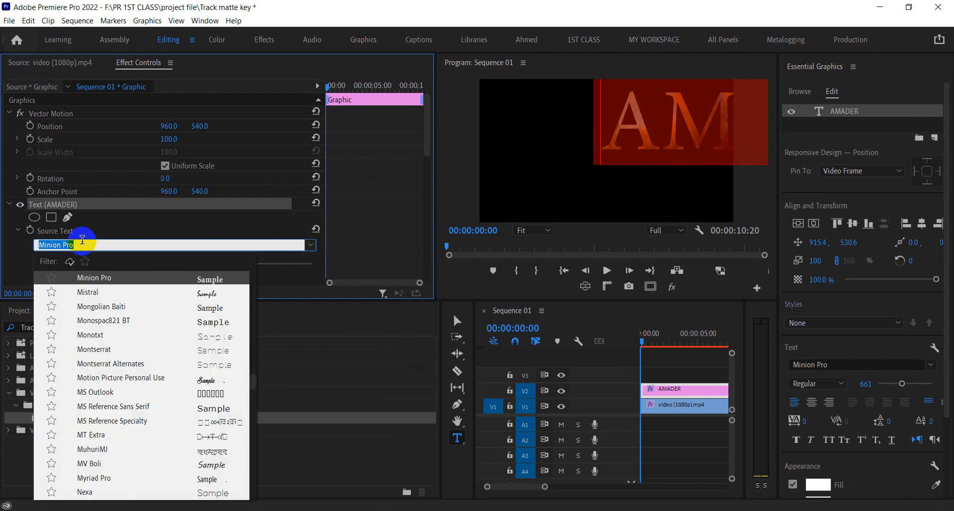
pyautogui.write('ROB')
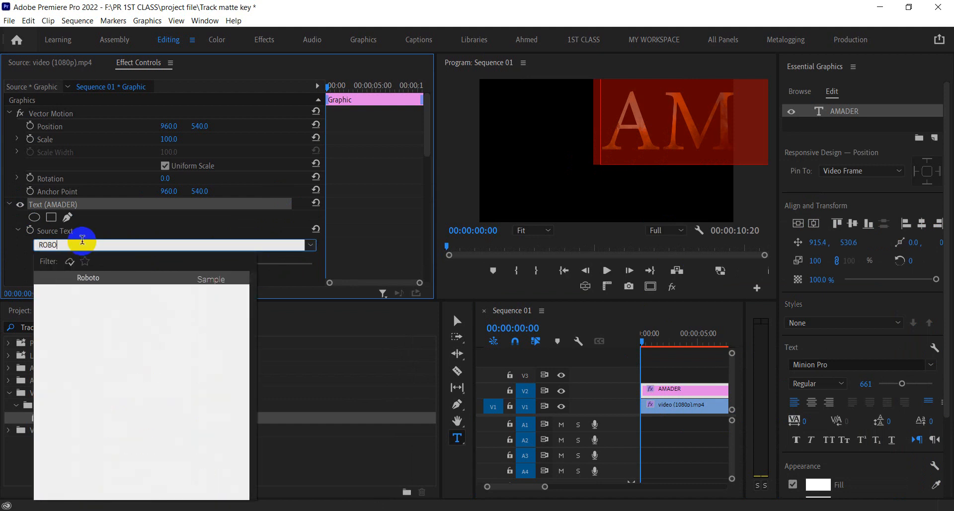
pyautogui.write('O')
pyautogui.click(130, 281)
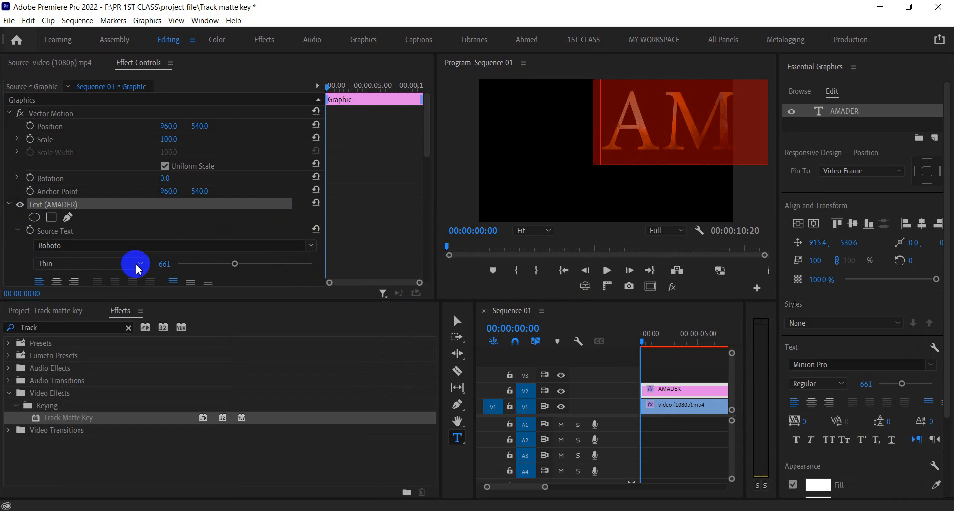
pyautogui.click(139, 265)
pyautogui.click(74, 386)
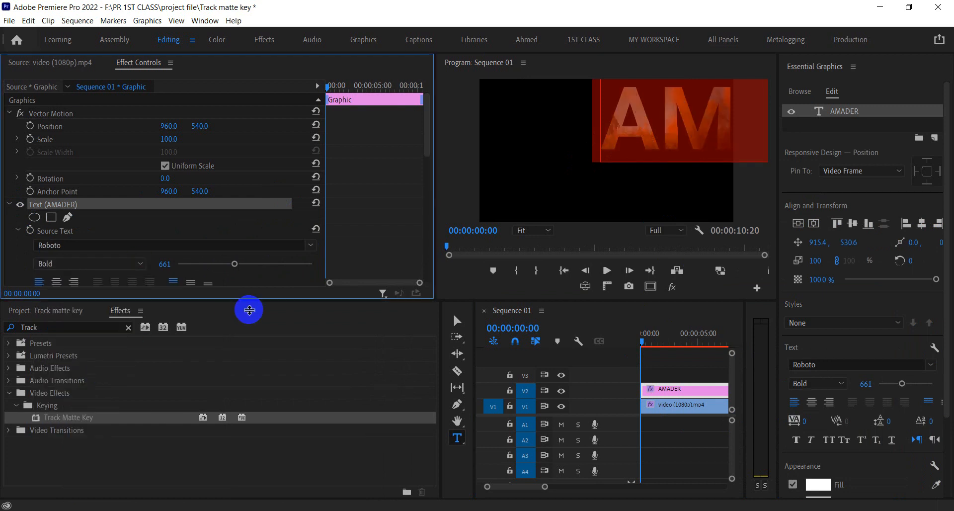
# Try sizes 177, 529 and 353 for the AMADER text, centring it in the frame after each change.
pyautogui.moveTo(233, 264); pyautogui.dragTo(191, 264)
pyautogui.click(814, 225)
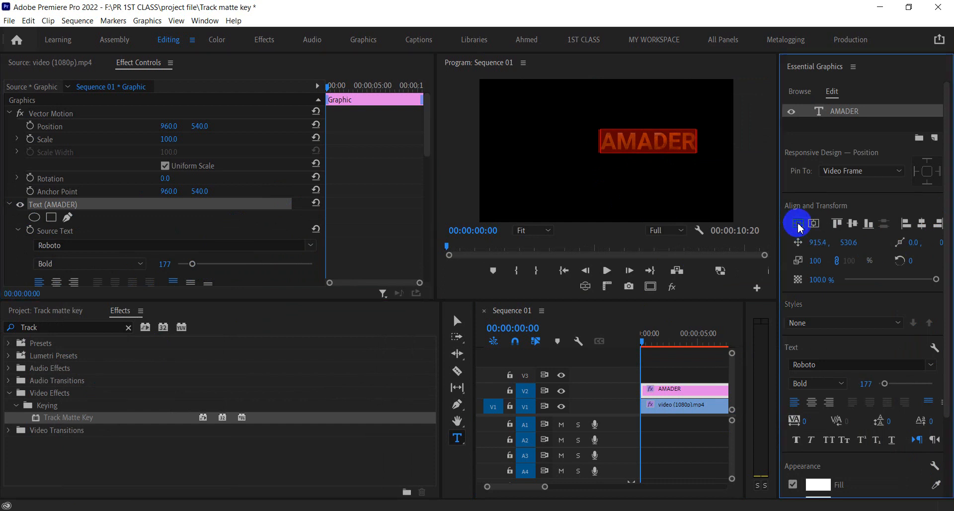
pyautogui.click(814, 225)
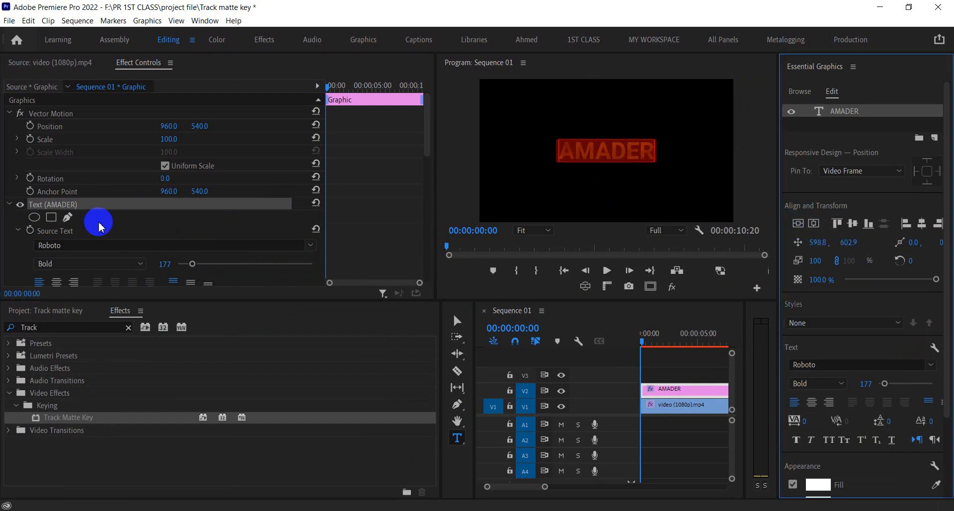
pyautogui.moveTo(192, 264); pyautogui.dragTo(222, 264)
pyautogui.click(824, 242)
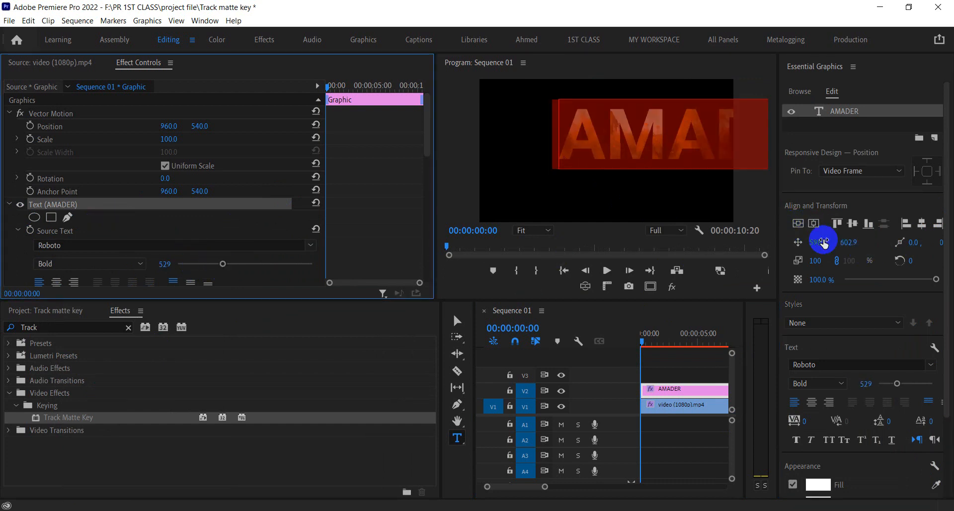
pyautogui.click(798, 223)
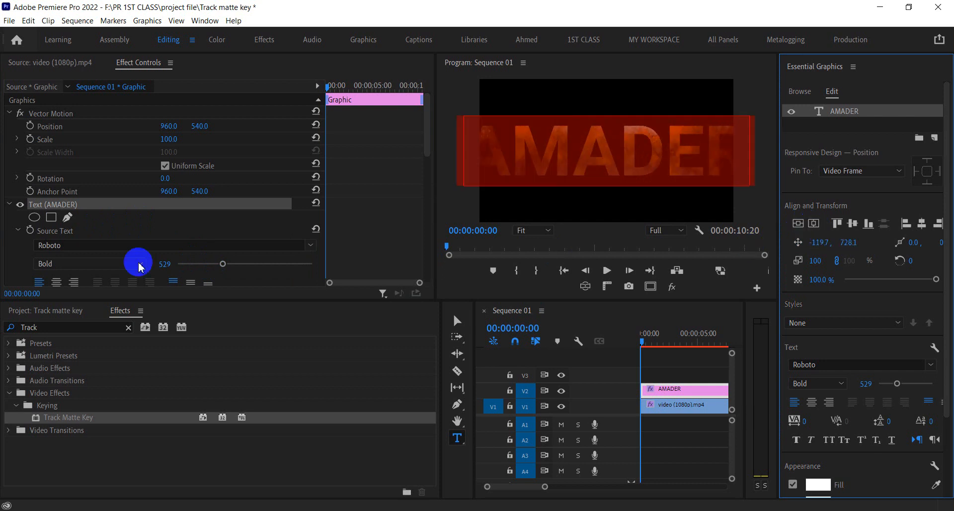
pyautogui.moveTo(138, 264); pyautogui.dragTo(207, 266)
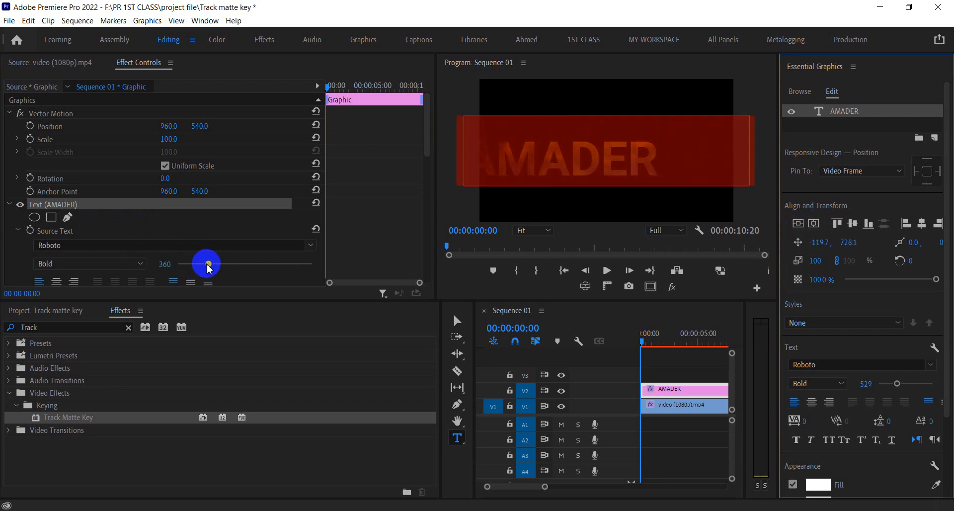
pyautogui.click(798, 225)
pyautogui.click(814, 225)
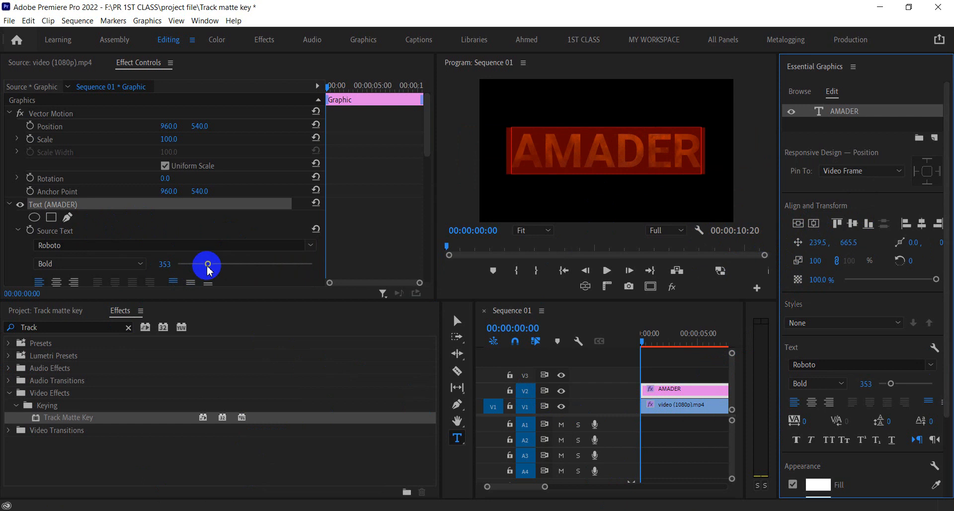
# Set the AMADER text size to 199, centre it in the frame both ways and play the sequence.
pyautogui.moveTo(208, 264); pyautogui.dragTo(194, 267)
pyautogui.click(798, 225)
pyautogui.click(814, 225)
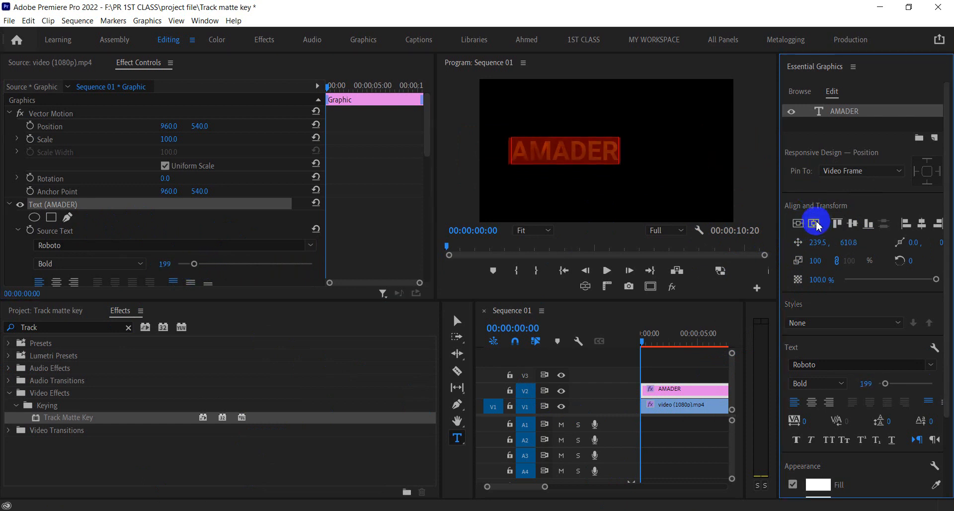
pyautogui.click(663, 450)
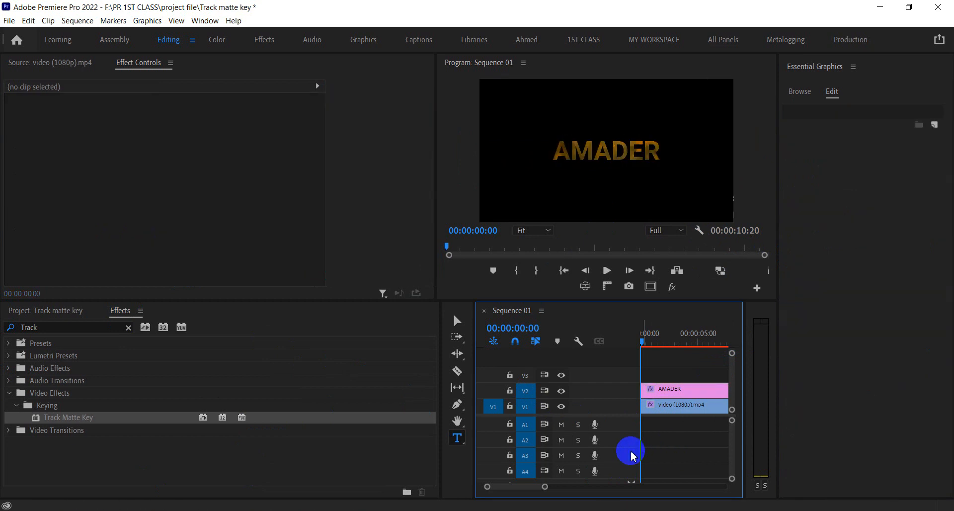
pyautogui.press('space')
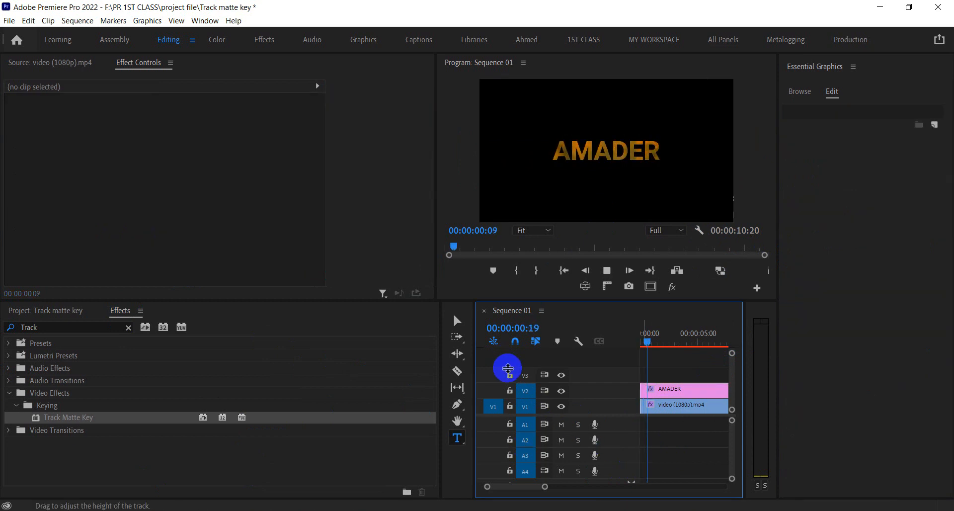
# At 00:00:05:01, enable Vector Motion Scale keyframing on the AMADER clip and raise the Scale to 10000.
pyautogui.click(646, 389)
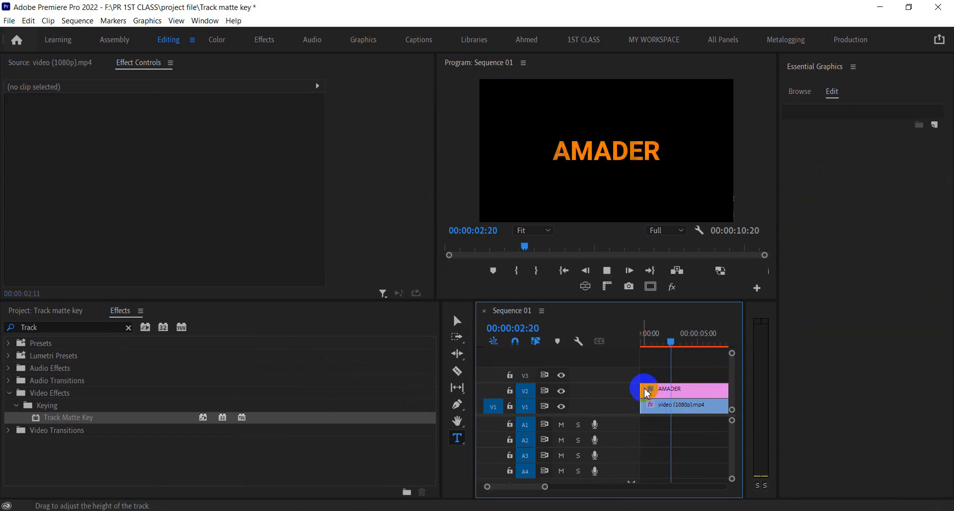
pyautogui.moveTo(663, 337); pyautogui.dragTo(698, 348)
pyautogui.click(30, 139)
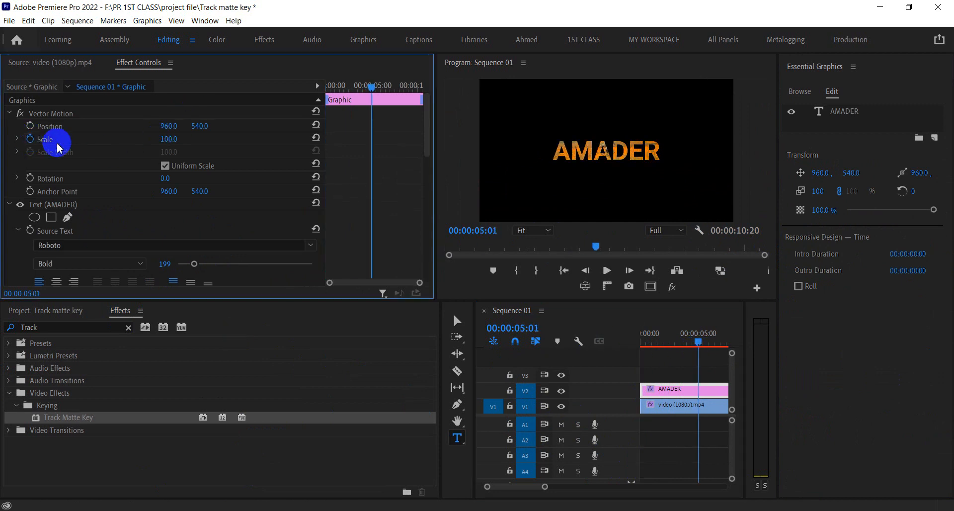
pyautogui.moveTo(166, 139); pyautogui.dragTo(6, 323)
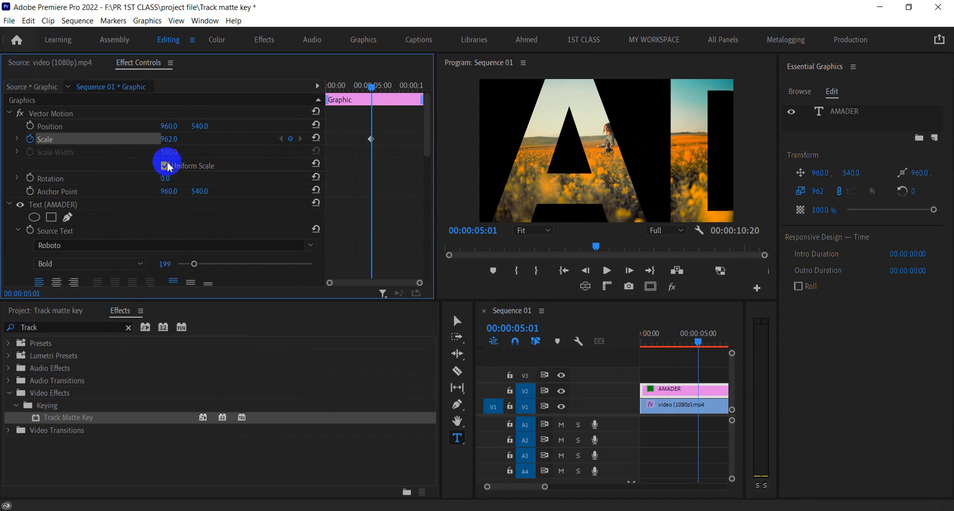
pyautogui.moveTo(180, 140)
pyautogui.mouseDown()
pyautogui.moveTo(480, 144)
pyautogui.moveTo(173, 142)
pyautogui.mouseUp()
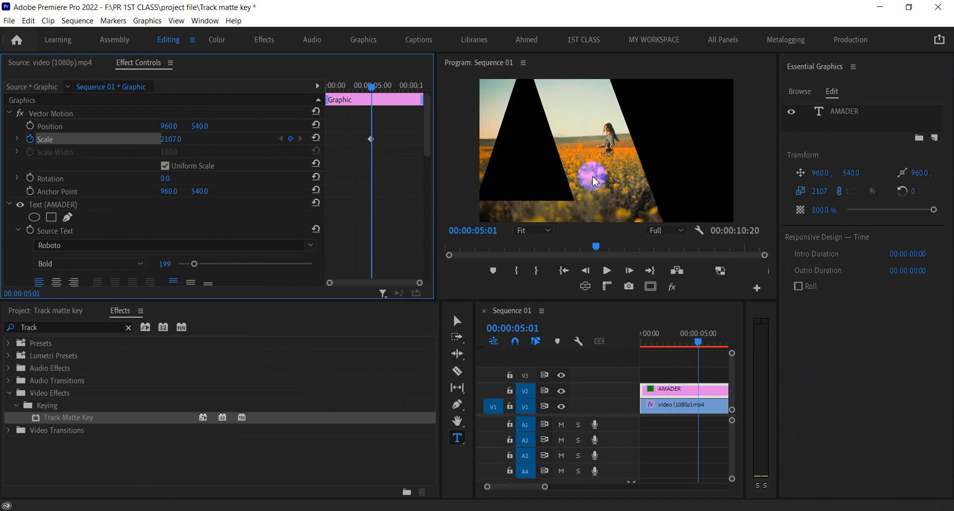
pyautogui.moveTo(302, 143); pyautogui.dragTo(0, 439)
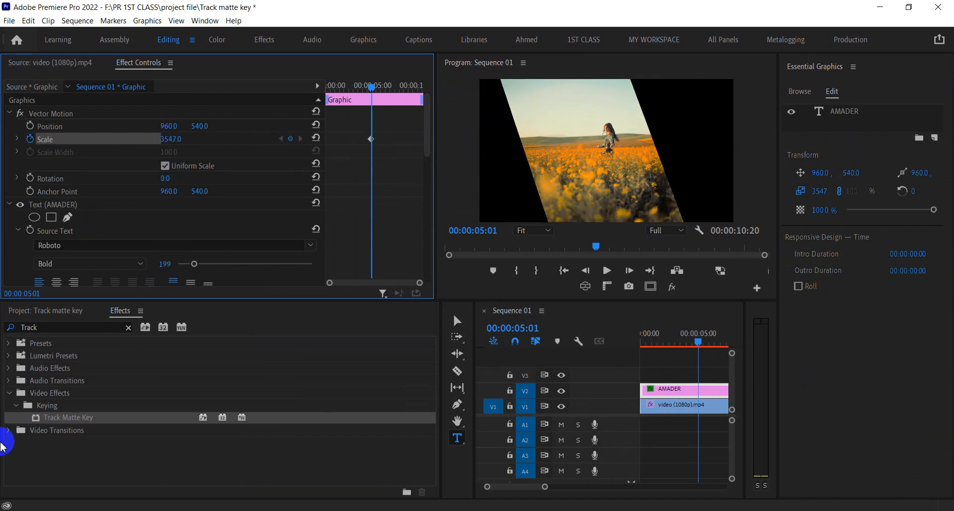
pyautogui.moveTo(171, 137); pyautogui.dragTo(855, 87)
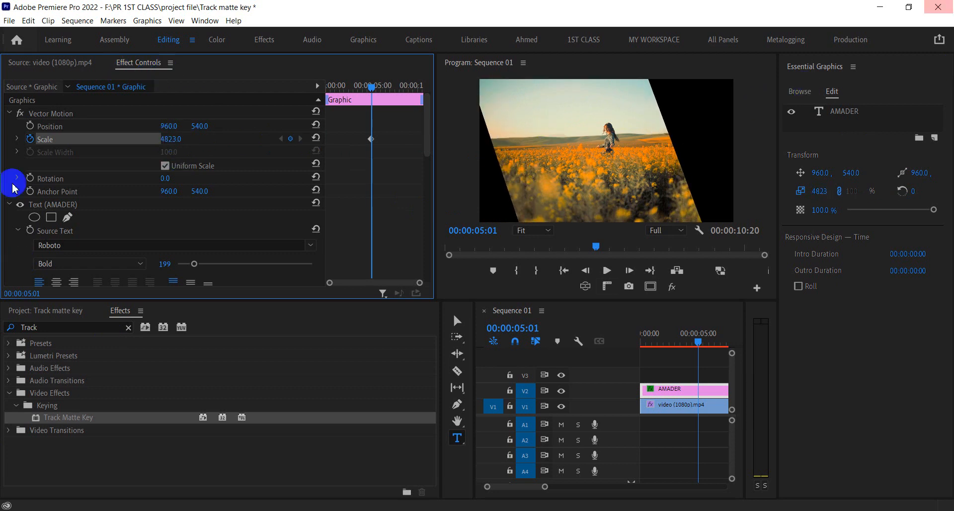
pyautogui.moveTo(171, 136)
pyautogui.mouseDown()
pyautogui.moveTo(799, 64)
pyautogui.moveTo(178, 140)
pyautogui.mouseUp()
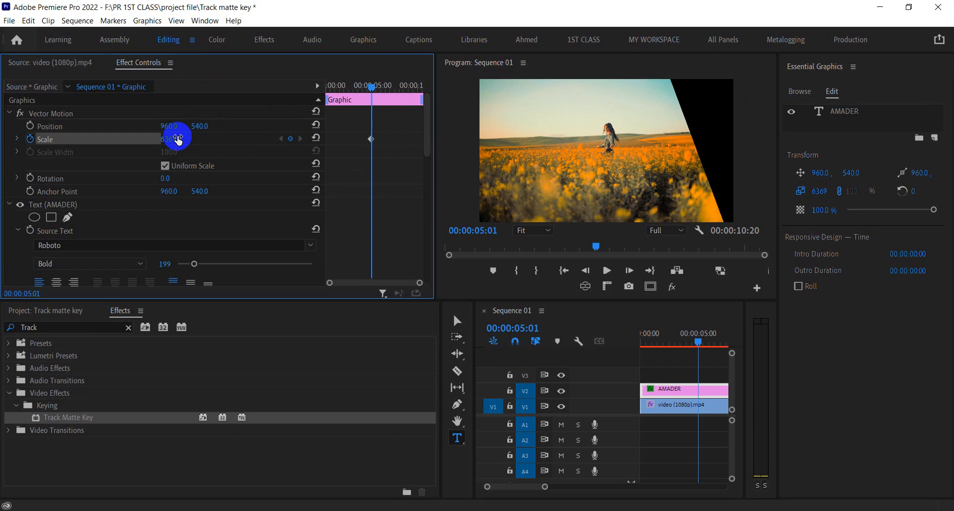
pyautogui.moveTo(325, 139); pyautogui.dragTo(175, 145)
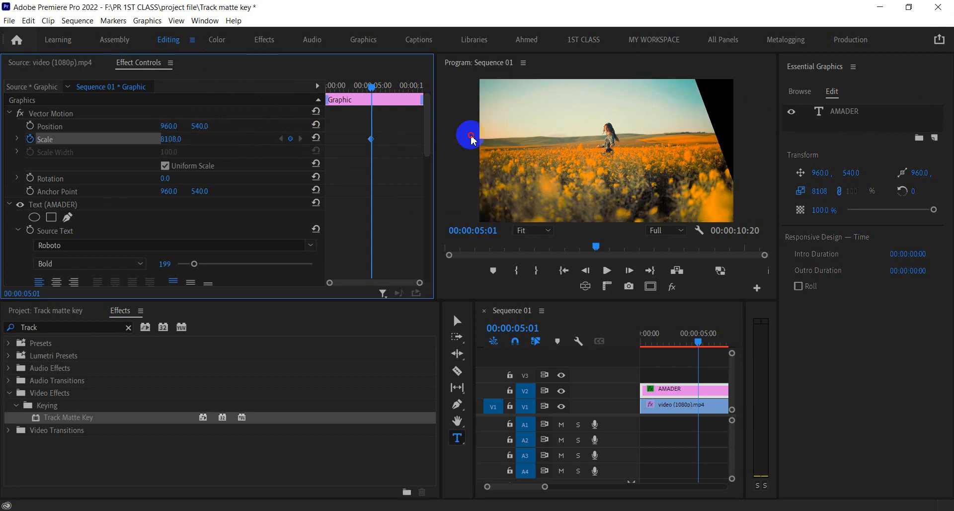
pyautogui.moveTo(173, 143); pyautogui.dragTo(3, 406)
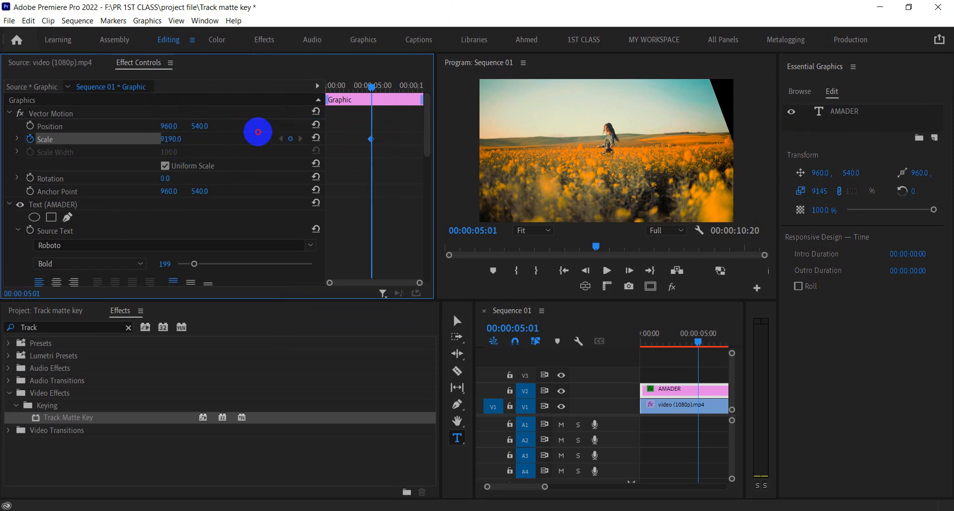
pyautogui.moveTo(258, 131); pyautogui.dragTo(227, 153)
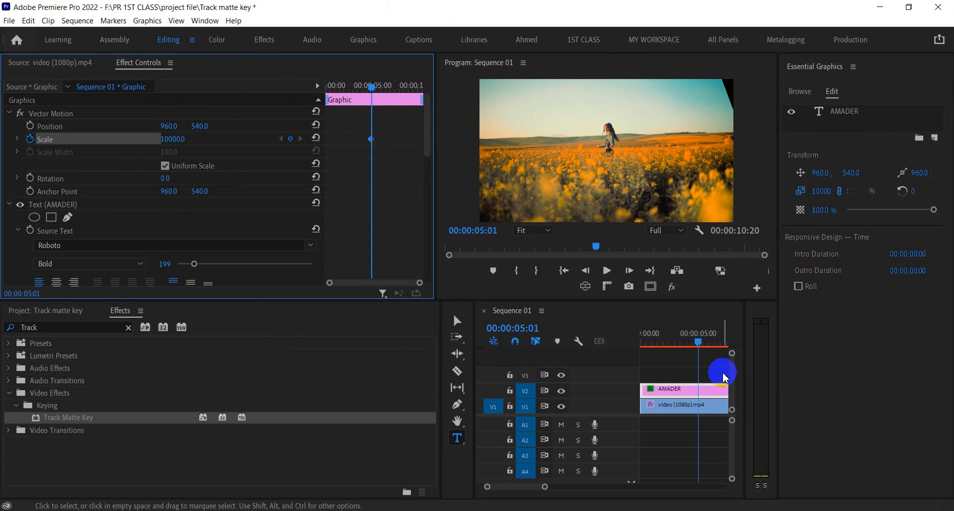
# Keyframe the AMADER clip's Scale at 100 at the sequence start, then play the zoom to about 00:00:05:03 and return to the start.
pyautogui.click(698, 392)
pyautogui.moveTo(685, 335); pyautogui.dragTo(490, 339)
pyautogui.moveTo(177, 139)
pyautogui.mouseDown()
pyautogui.moveTo(25, 149)
pyautogui.moveTo(178, 140)
pyautogui.mouseUp()
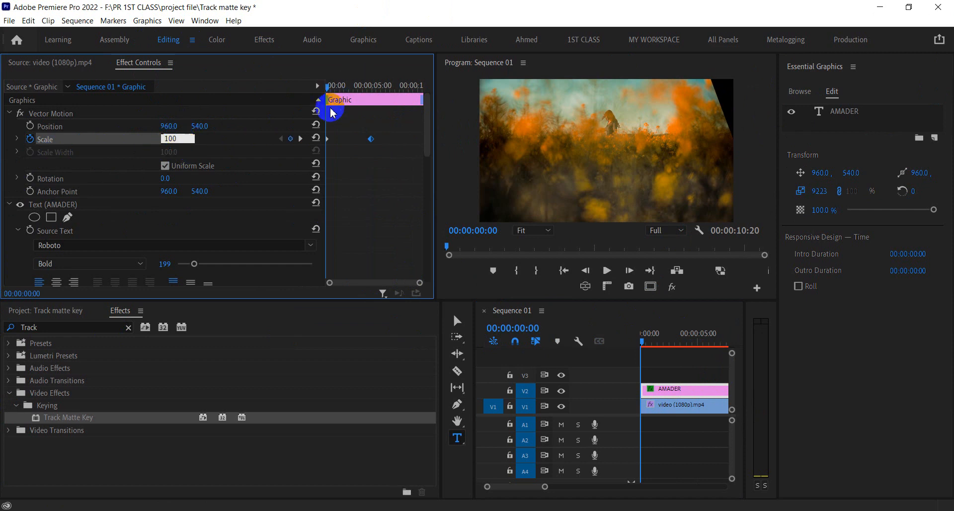
pyautogui.write('100')
pyautogui.press('Return')
pyautogui.press('space')
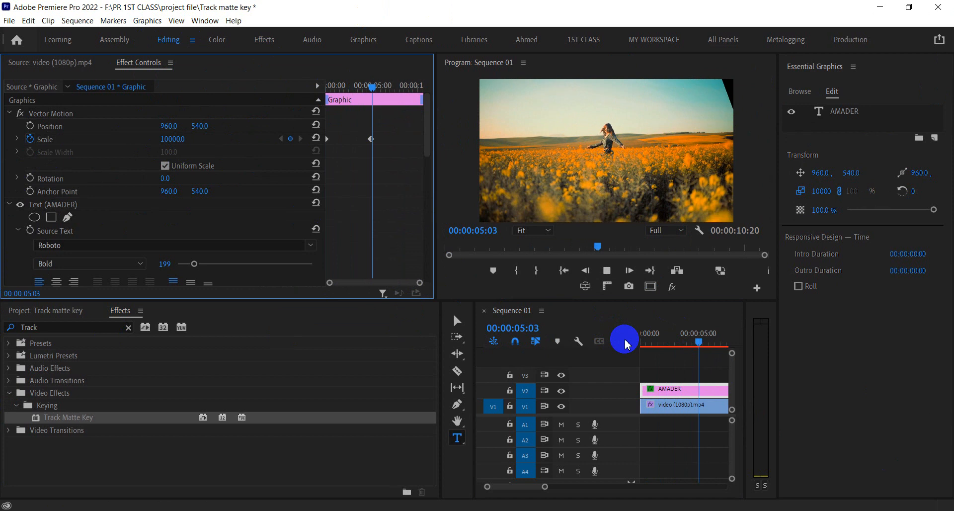
pyautogui.moveTo(701, 341); pyautogui.dragTo(423, 358)
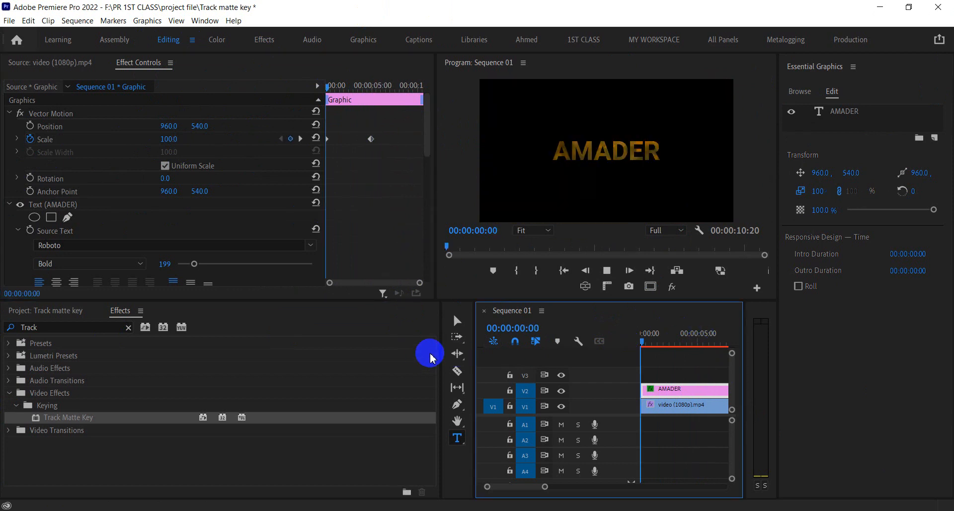
# Move the ending Scale keyframe earlier to about 1.5 seconds, play the faster zoom and return to the sequence start.
pyautogui.moveTo(371, 139); pyautogui.dragTo(342, 148)
pyautogui.press('space')
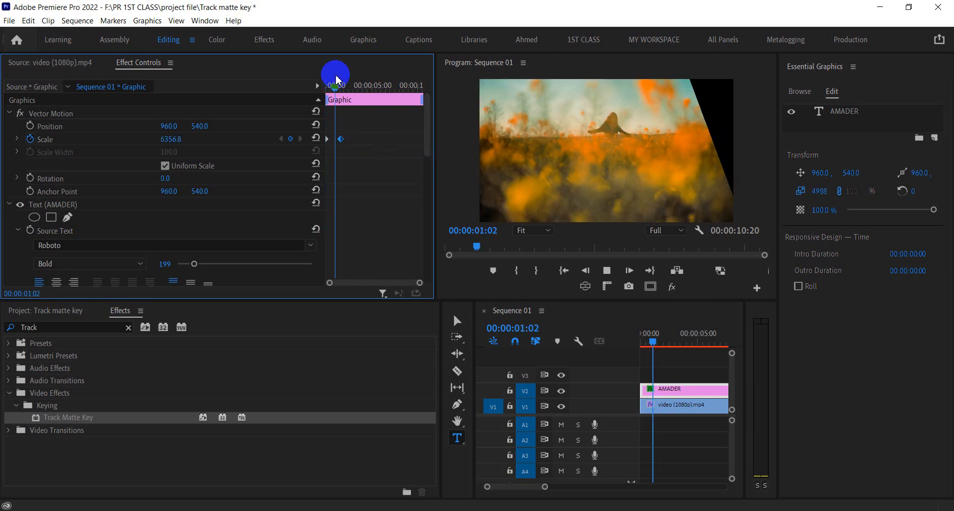
pyautogui.press('space')
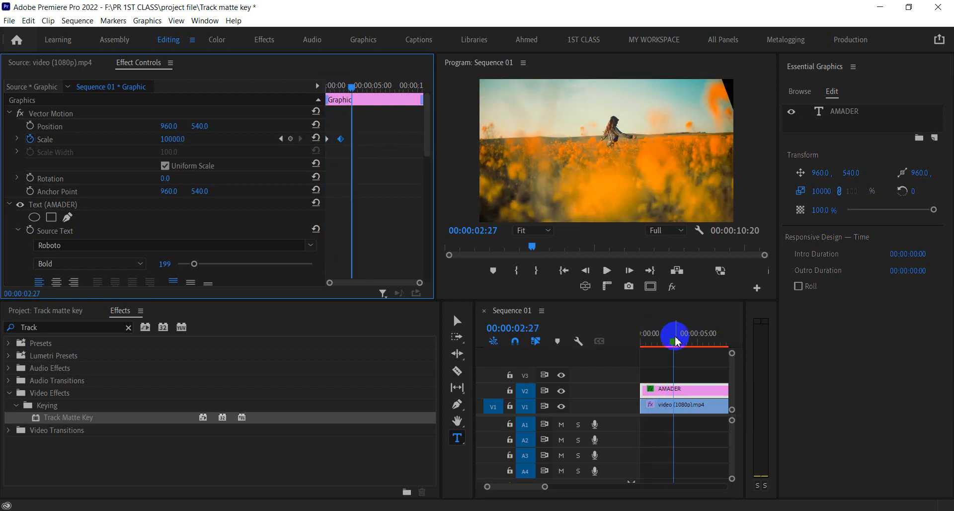
pyautogui.moveTo(674, 338); pyautogui.dragTo(618, 347)
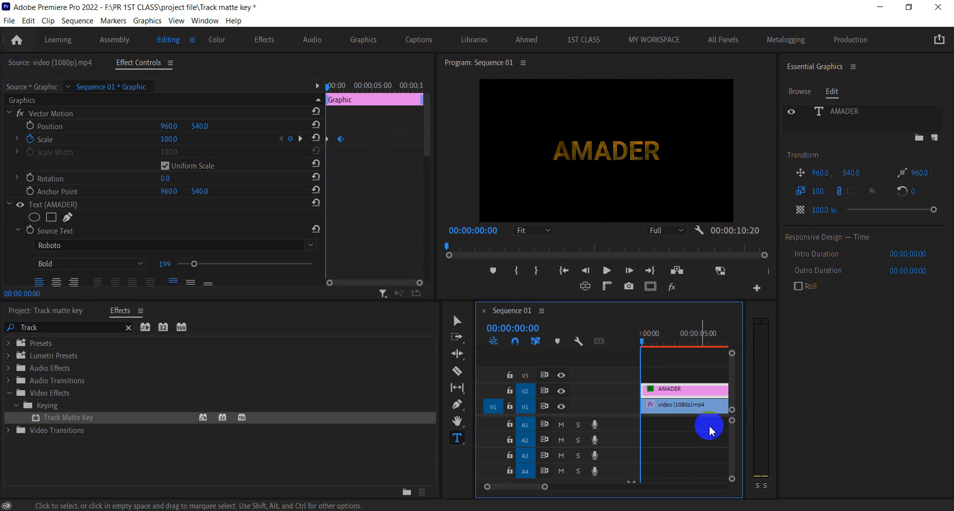
# Select the video (1080p).mp4 clip, scrub through the zoom to 00:00:02:16 and return to the sequence start.
pyautogui.click(685, 411)
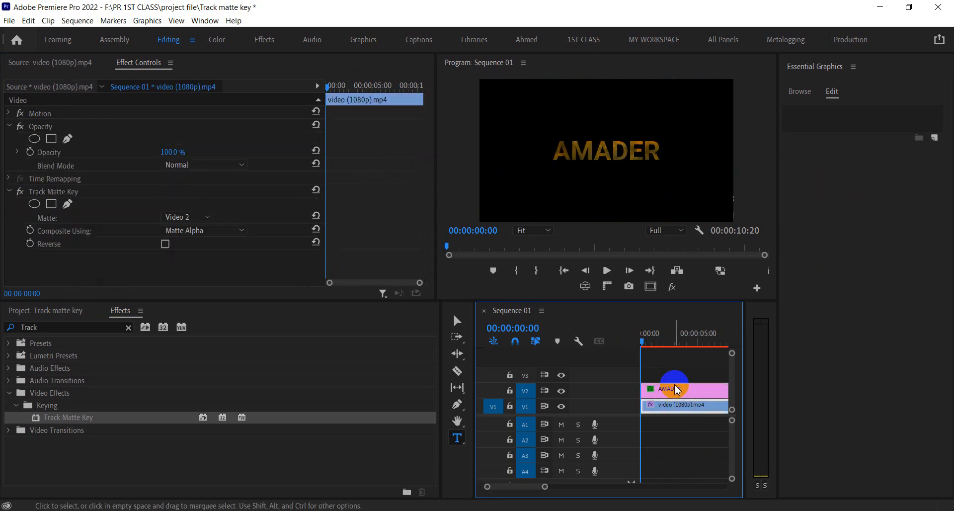
pyautogui.moveTo(652, 341); pyautogui.dragTo(669, 342)
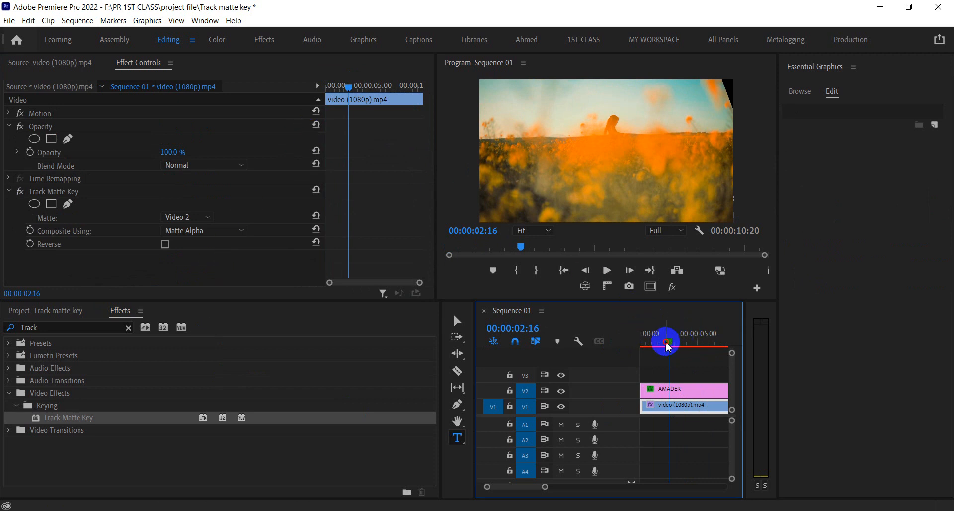
pyautogui.click(650, 346)
pyautogui.moveTo(650, 346); pyautogui.dragTo(638, 349)
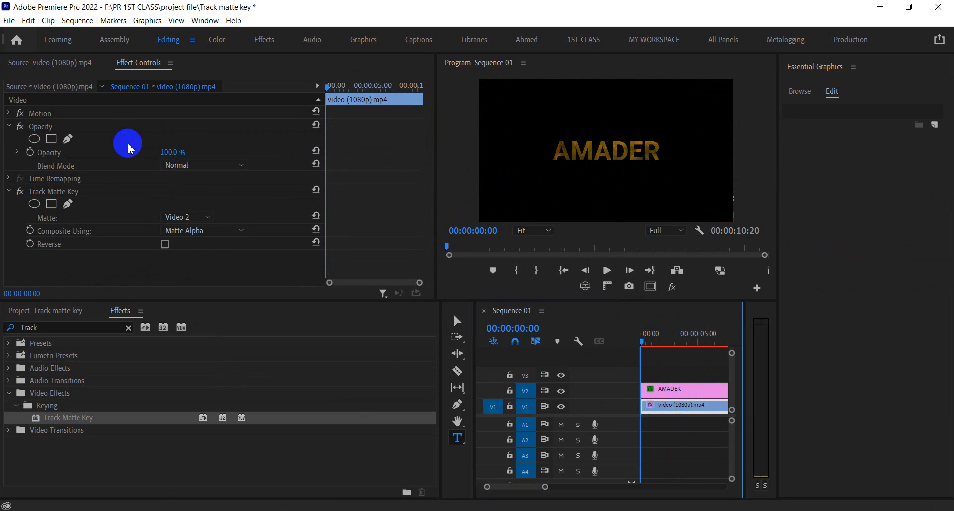
# Try reducing the video (1080p).mp4 clip's Motion Scale to about 75, then undo the scale changes.
pyautogui.click(9, 126)
pyautogui.click(9, 114)
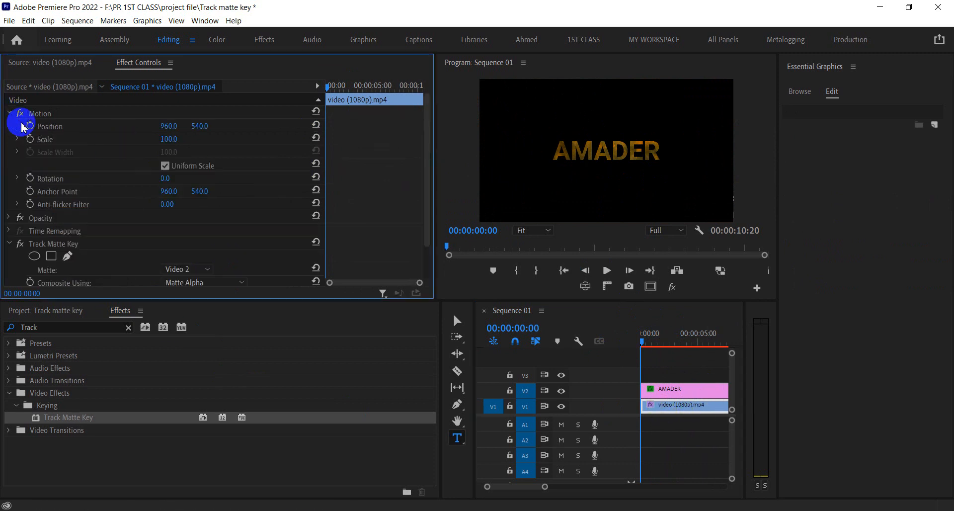
pyautogui.moveTo(166, 142); pyautogui.dragTo(157, 143)
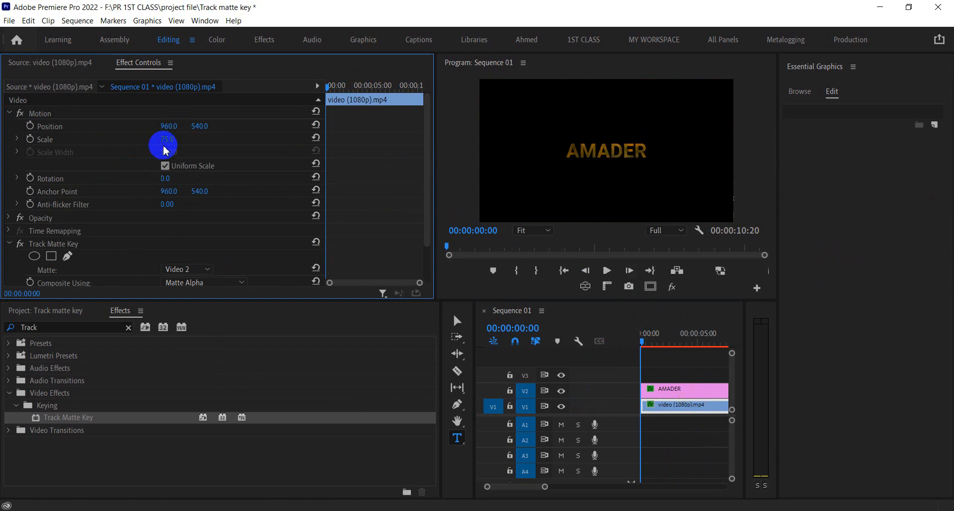
pyautogui.moveTo(166, 144)
pyautogui.mouseDown()
pyautogui.moveTo(182, 141)
pyautogui.moveTo(172, 142)
pyautogui.mouseUp()
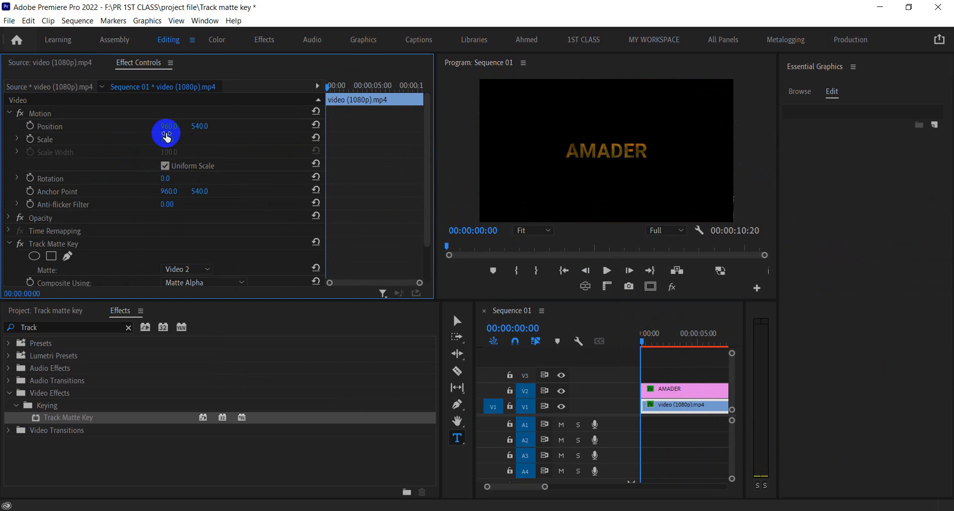
pyautogui.moveTo(164, 142)
pyautogui.mouseDown()
pyautogui.moveTo(219, 141)
pyautogui.moveTo(179, 143)
pyautogui.moveTo(220, 132)
pyautogui.moveTo(178, 140)
pyautogui.mouseUp()
pyautogui.hotkey('ctrl', 'z')
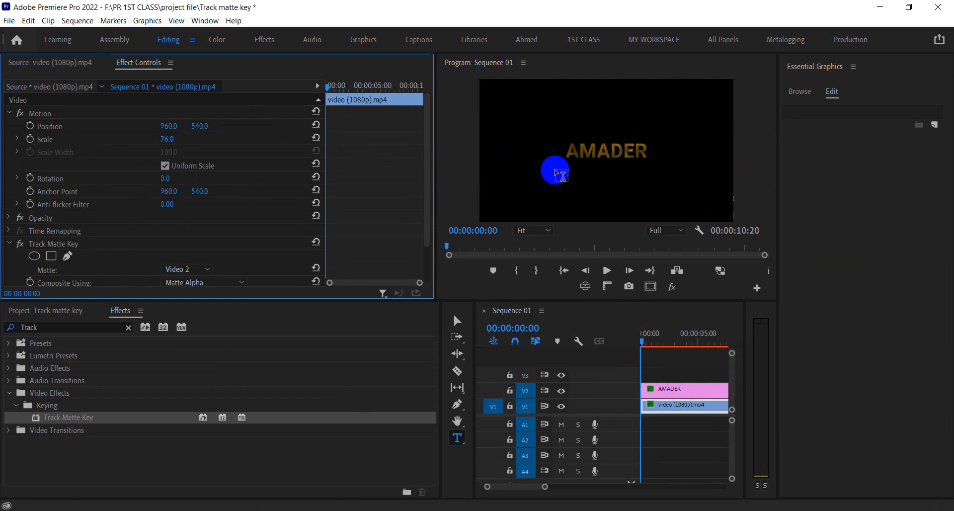
pyautogui.hotkey('ctrl', 'z')
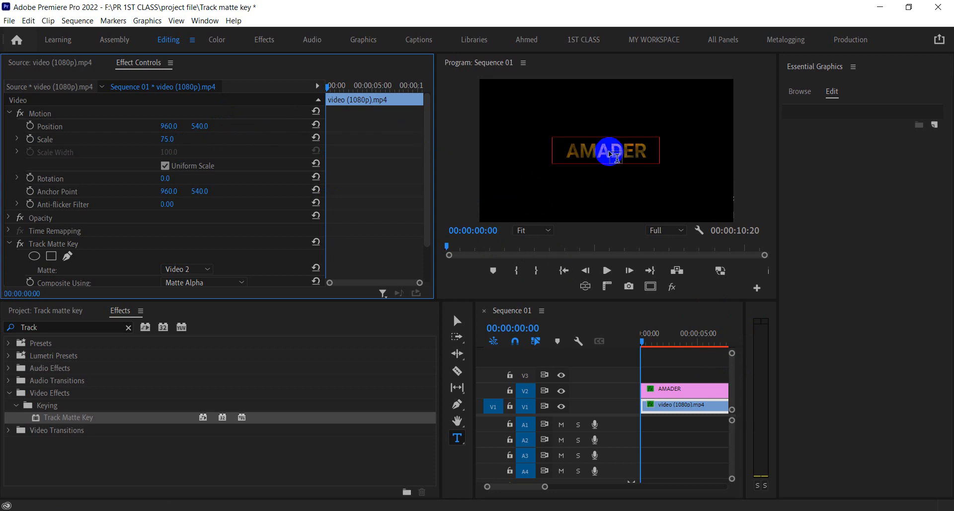
pyautogui.moveTo(674, 409); pyautogui.dragTo(677, 410)
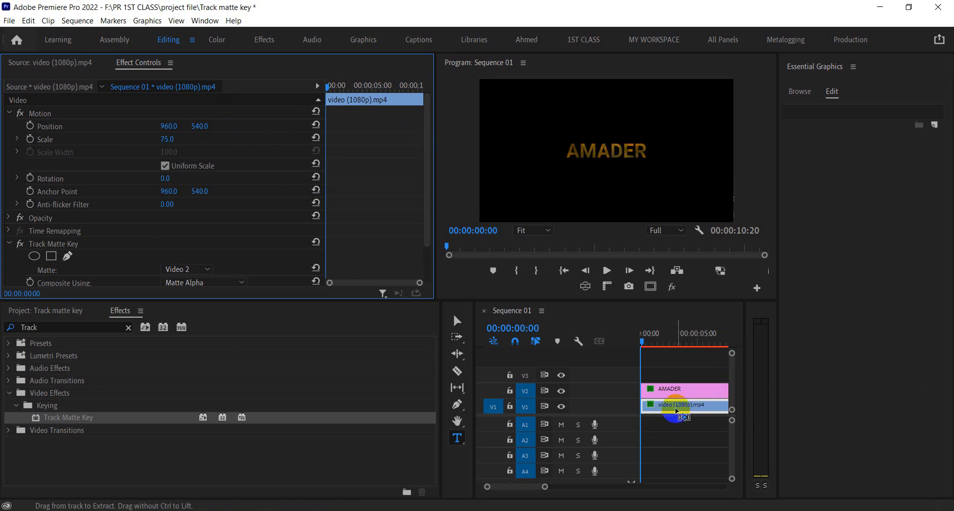
pyautogui.hotkey('ctrl', 'z')
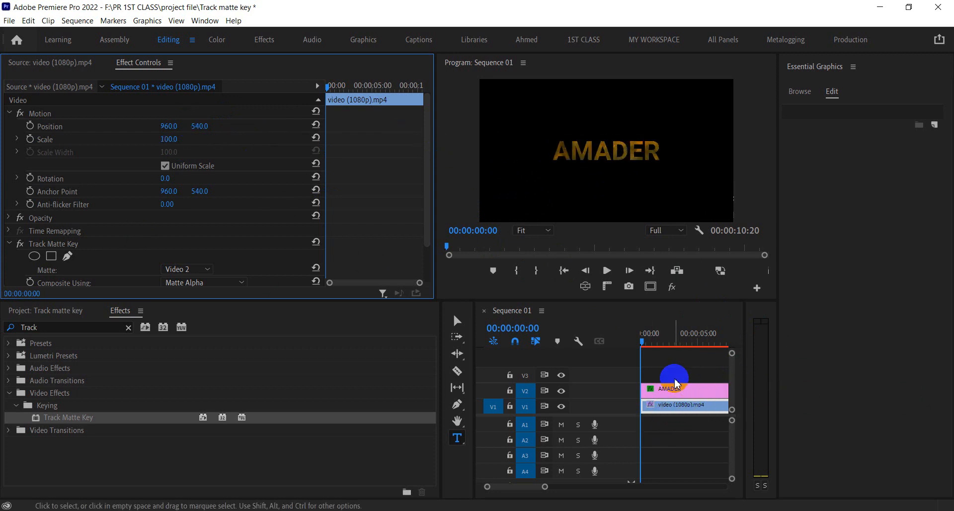
# Shift the AMADER clip sideways by setting its Vector Motion Position X to 1155.
pyautogui.click(676, 386)
pyautogui.moveTo(169, 125)
pyautogui.mouseDown()
pyautogui.moveTo(678, 88)
pyautogui.moveTo(358, 136)
pyautogui.moveTo(175, 124)
pyautogui.mouseUp()
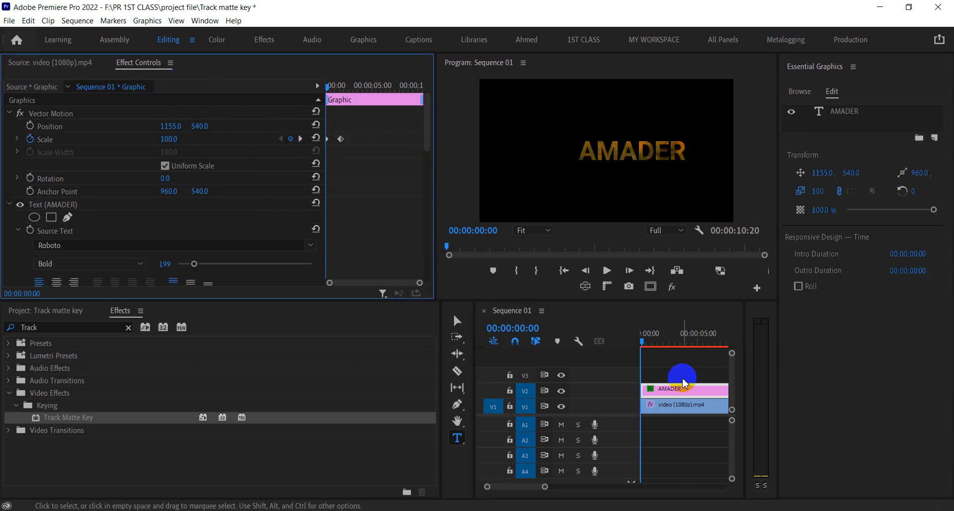
pyautogui.click(687, 415)
pyautogui.moveTo(688, 415); pyautogui.dragTo(671, 358)
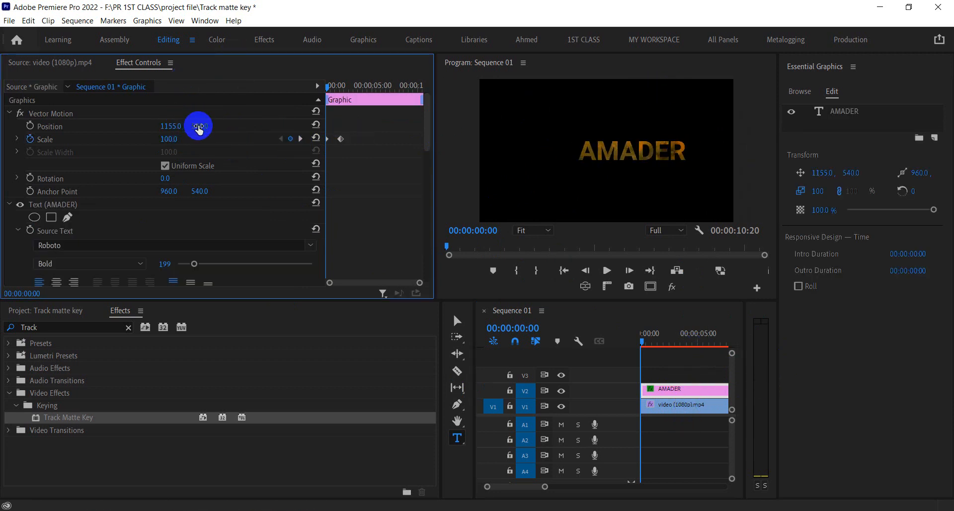
pyautogui.moveTo(196, 128); pyautogui.dragTo(265, 143)
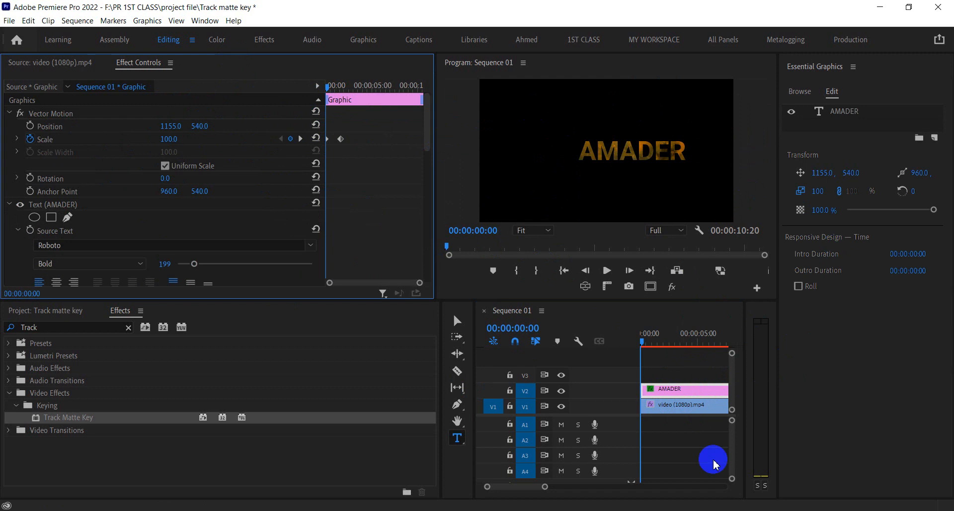
# Select the video (1080p).mp4 clip and try shifting its horizontal Position, returning it to 960.
pyautogui.click(665, 405)
pyautogui.moveTo(164, 127); pyautogui.dragTo(5, 150)
pyautogui.moveTo(181, 142); pyautogui.dragTo(196, 111)
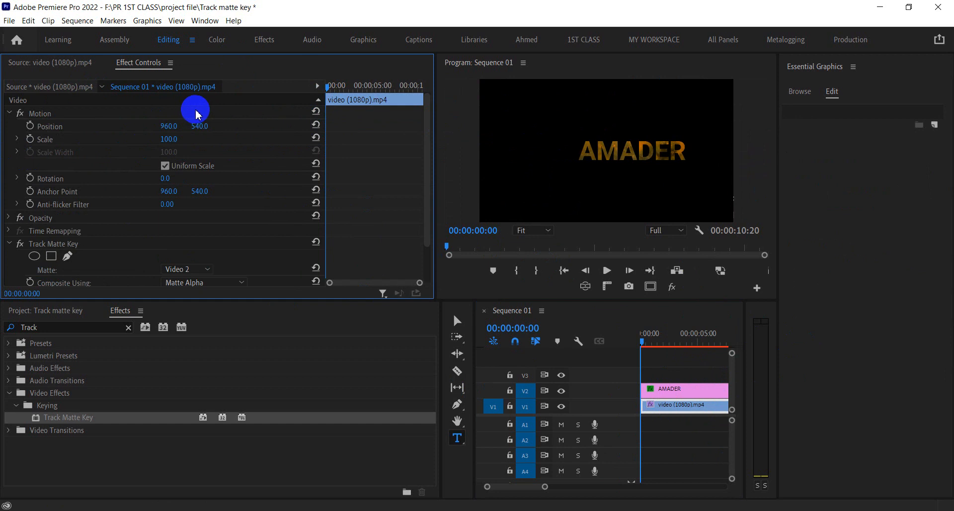
# Delete both clips from the sequence, clear the effects search and show the project's files.
pyautogui.moveTo(671, 439); pyautogui.dragTo(683, 298)
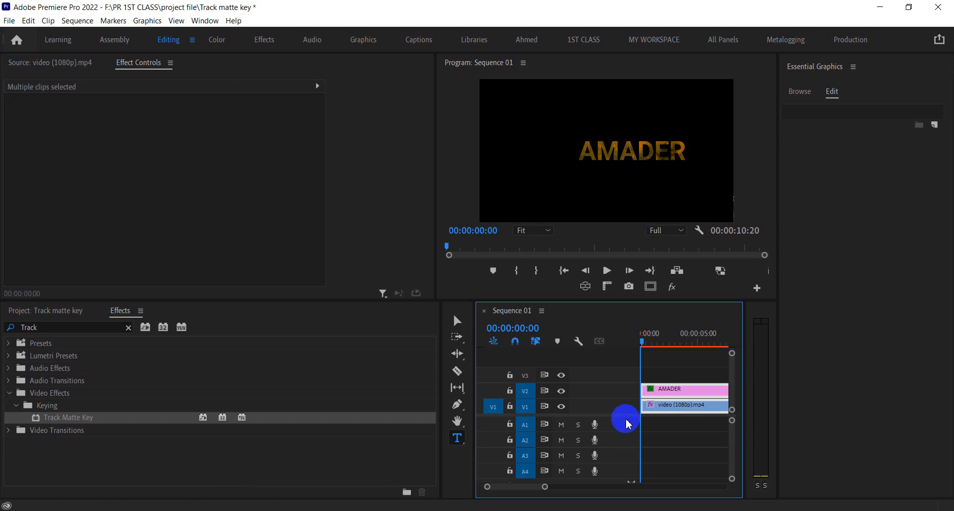
pyautogui.press('Delete')
pyautogui.moveTo(62, 328); pyautogui.dragTo(2, 316)
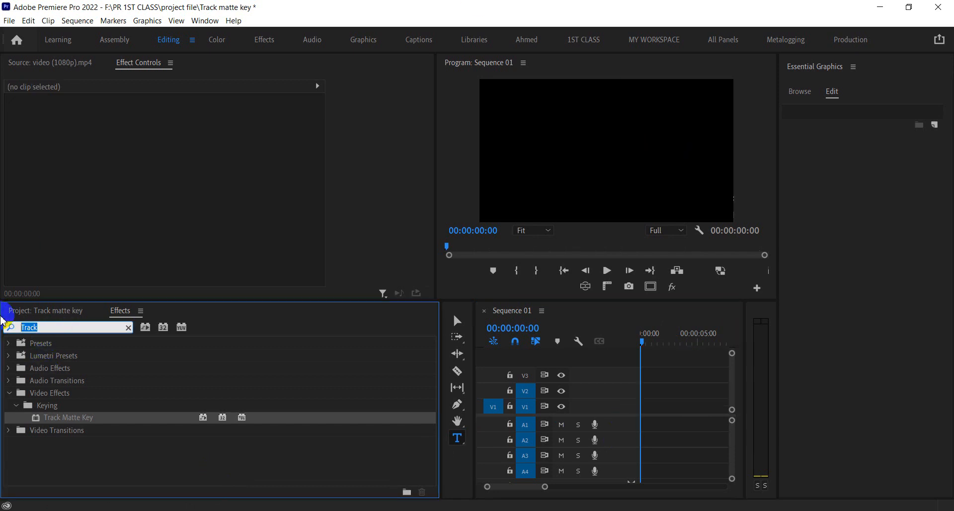
pyautogui.press('BackSpace')
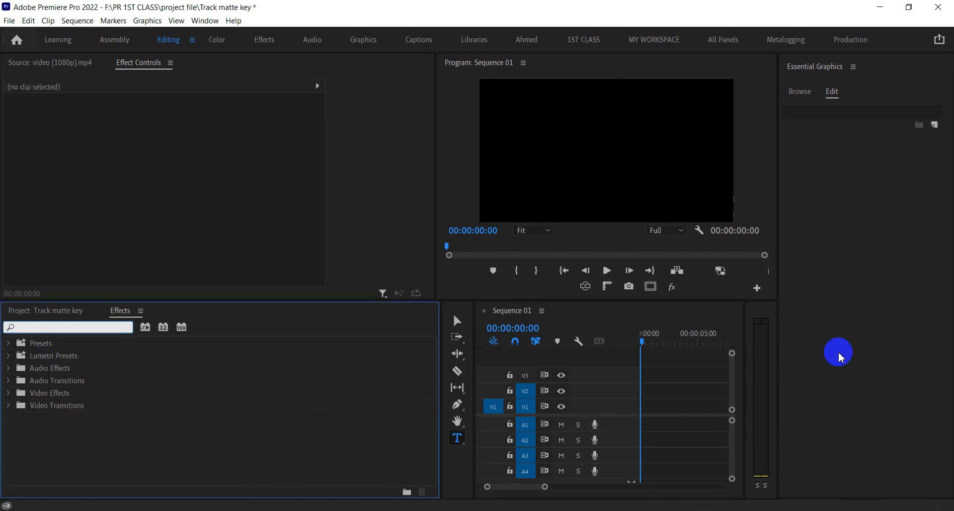
pyautogui.click(64, 313)
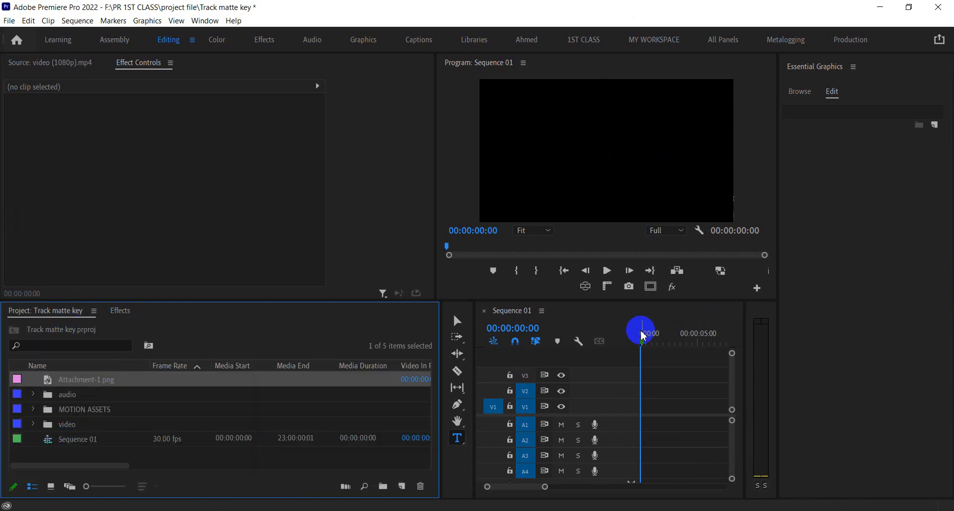
# Undo the deletion of both clips, delete only the AMADER clip and select the video (1080p).mp4 clip.
pyautogui.hotkey('ctrl', 'z')
pyautogui.click(672, 392)
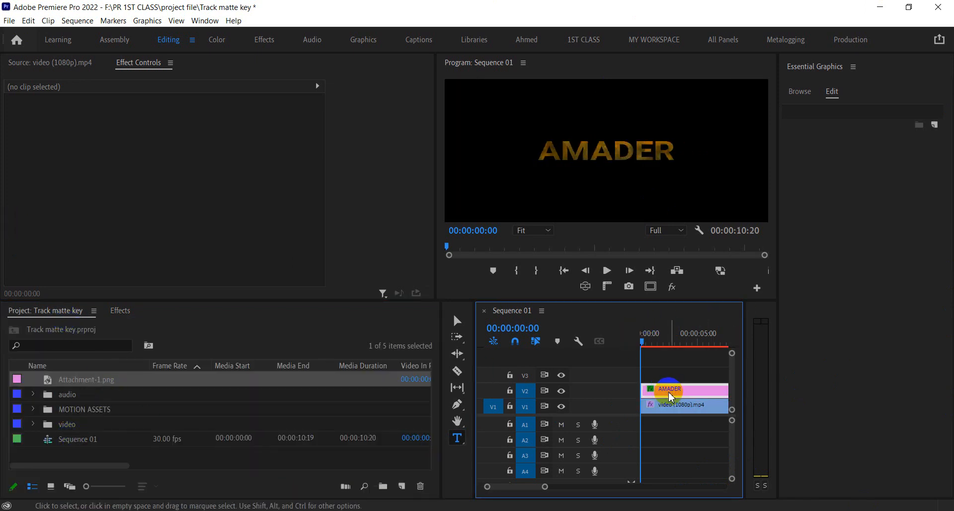
pyautogui.press('Delete')
pyautogui.click(681, 414)
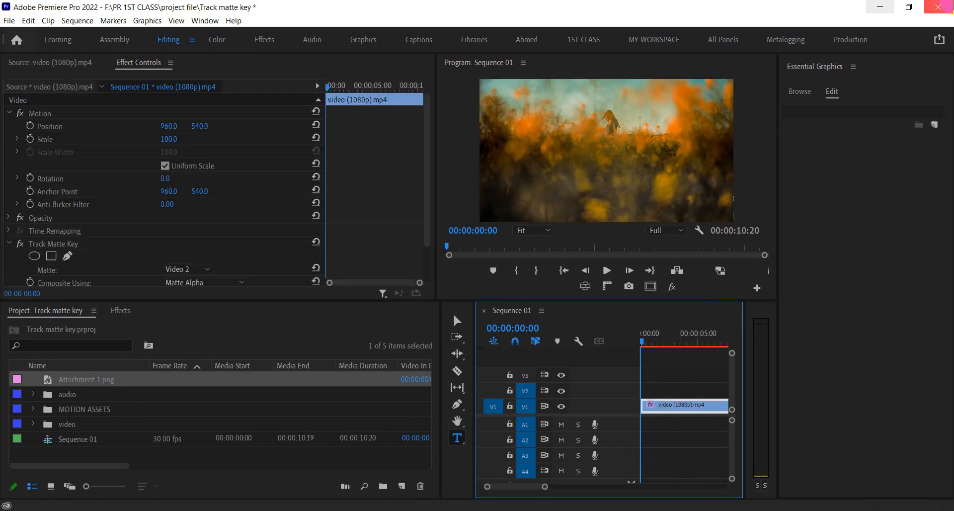
# Switch to File Explorer and open the 01.Video editing class Asset folder on Local Disk (I:).
pyautogui.click(411, 510)
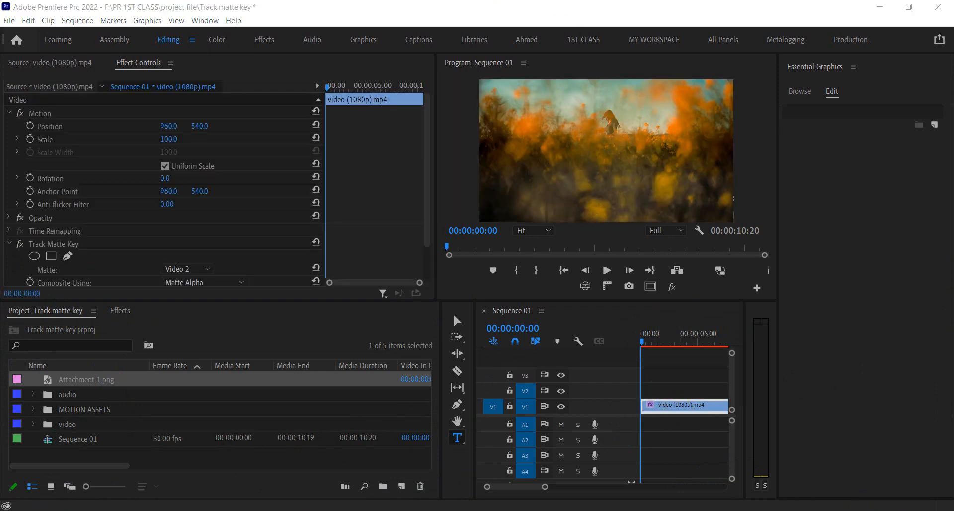
pyautogui.click(366, 482)
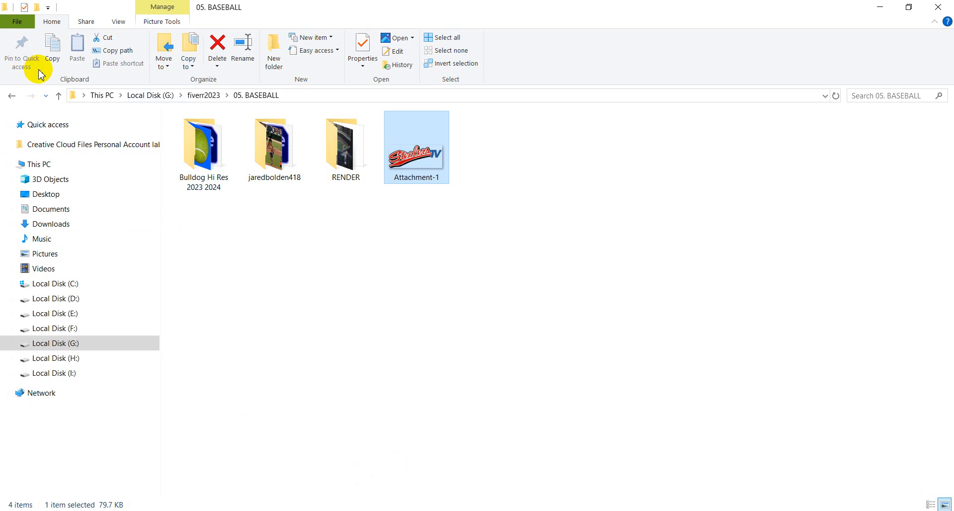
pyautogui.click(59, 95)
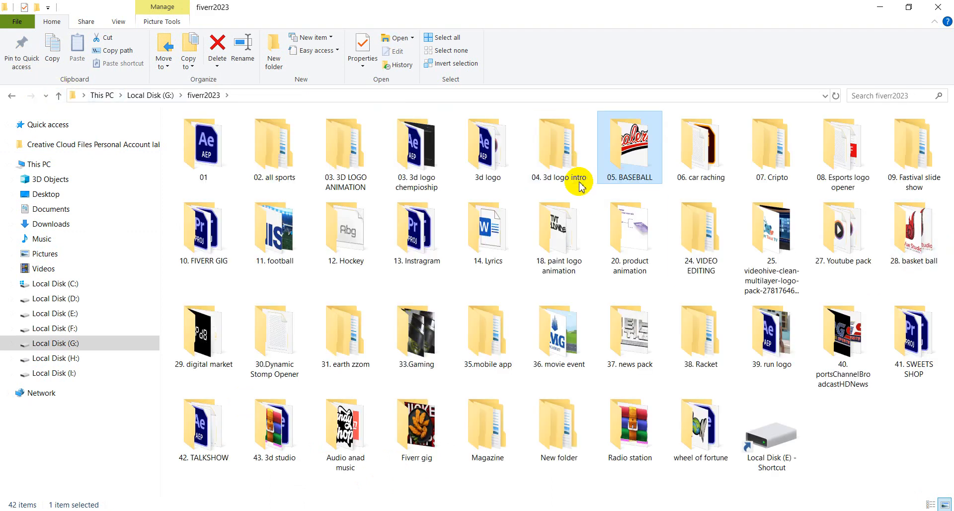
pyautogui.click(81, 373)
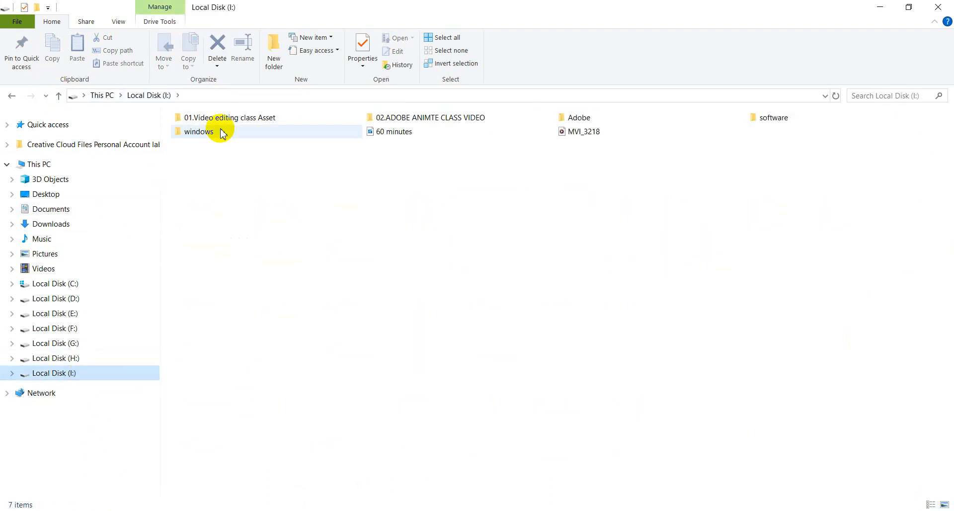
pyautogui.doubleClick(245, 120)
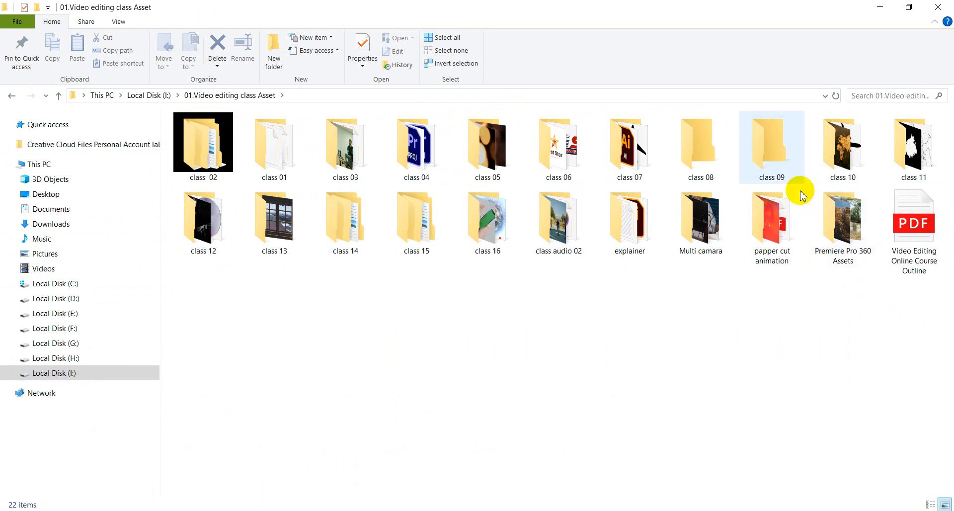
# Check the class 03 folder, then import the MVI_3218 video from class 02's Green scren folder into the Premiere Pro project.
pyautogui.doubleClick(343, 149)
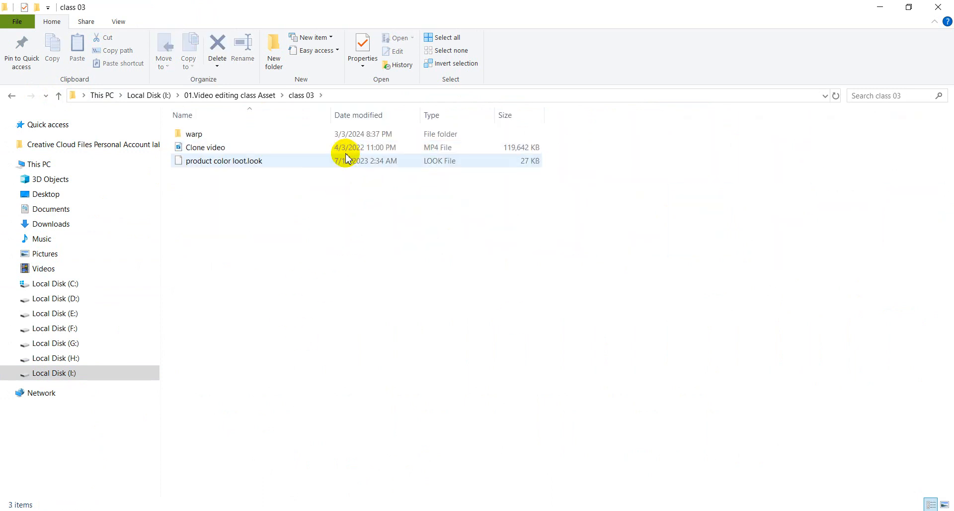
pyautogui.click(59, 96)
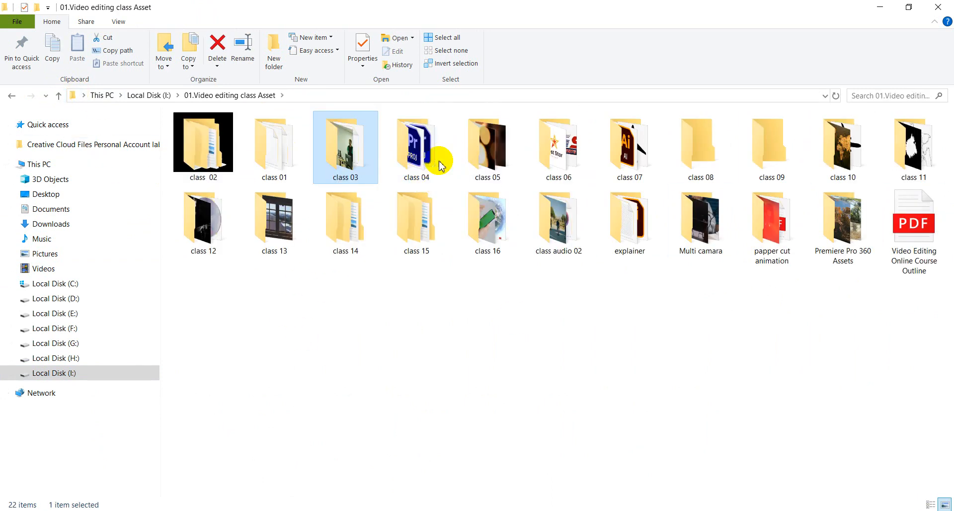
pyautogui.doubleClick(203, 149)
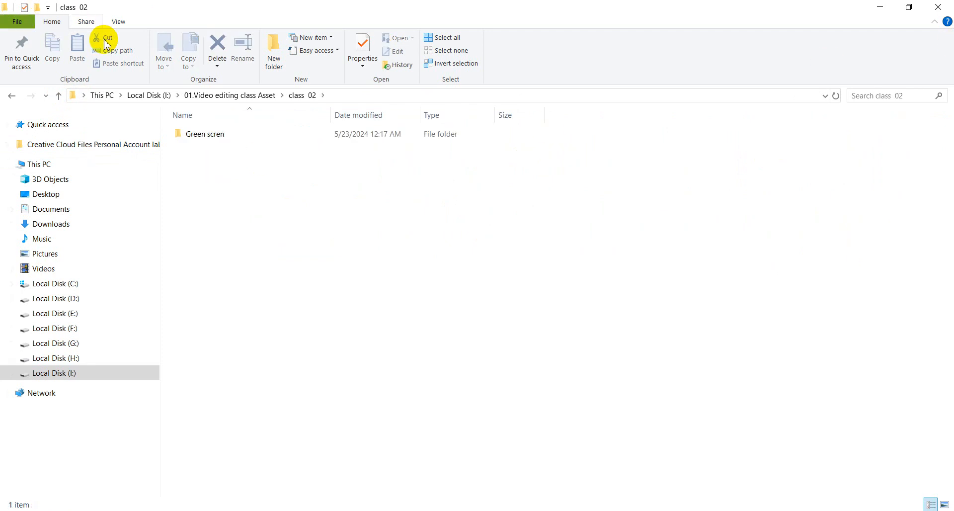
pyautogui.doubleClick(219, 142)
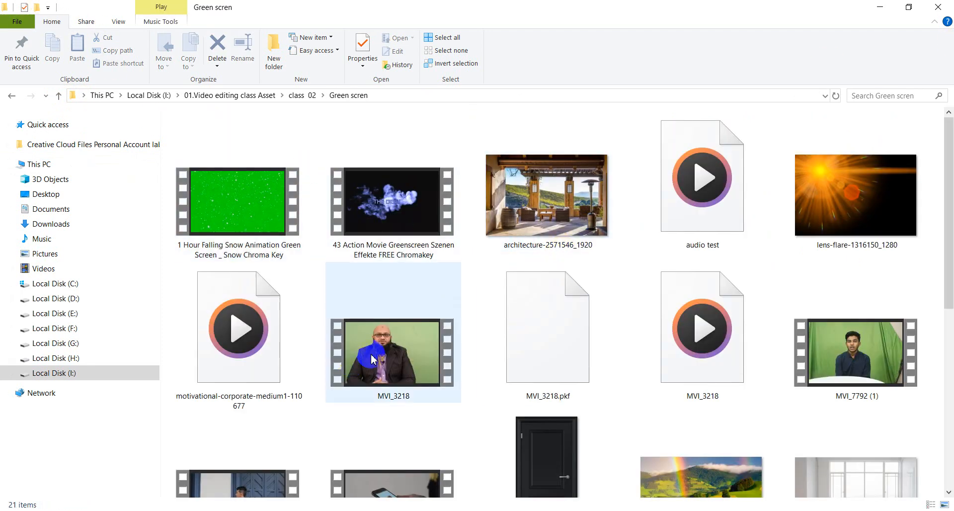
pyautogui.click(383, 352)
pyautogui.moveTo(382, 352); pyautogui.dragTo(142, 462)
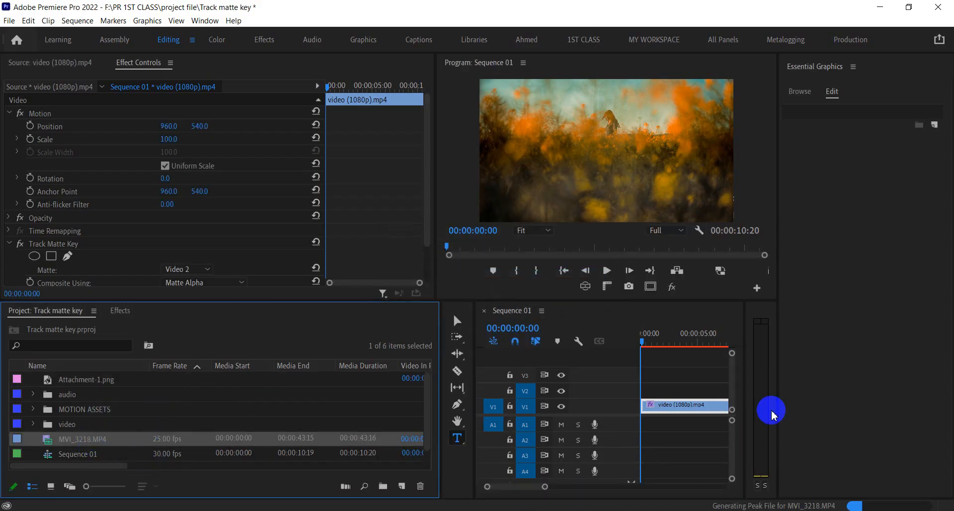
# Zoom the timeline out, close Essential Graphics and widen the timeline area by narrowing the project file area.
pyautogui.moveTo(547, 487); pyautogui.dragTo(567, 486)
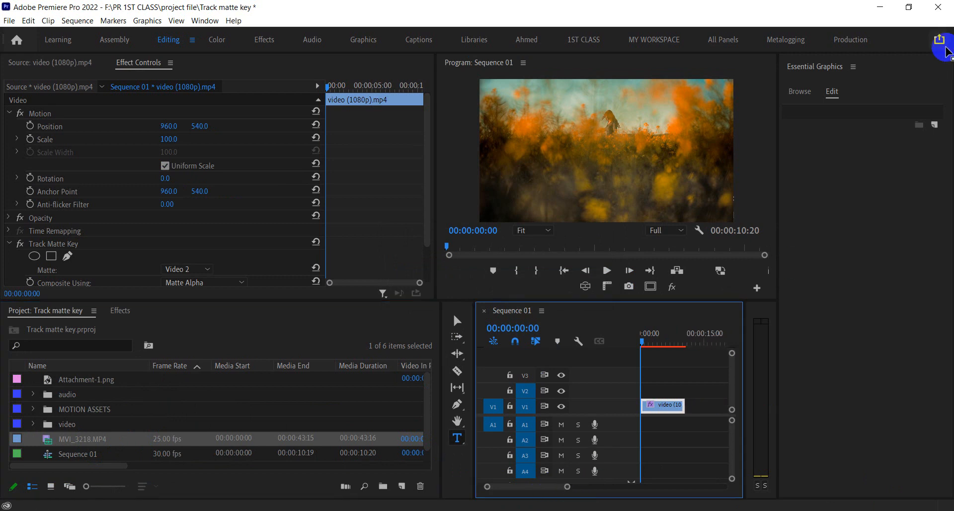
pyautogui.click(854, 68)
pyautogui.click(757, 66)
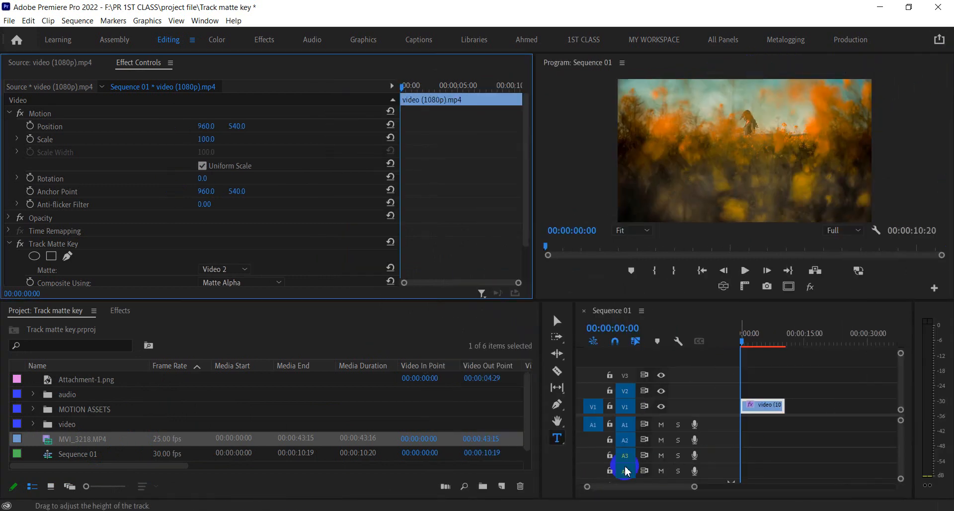
pyautogui.moveTo(541, 347); pyautogui.dragTo(360, 353)
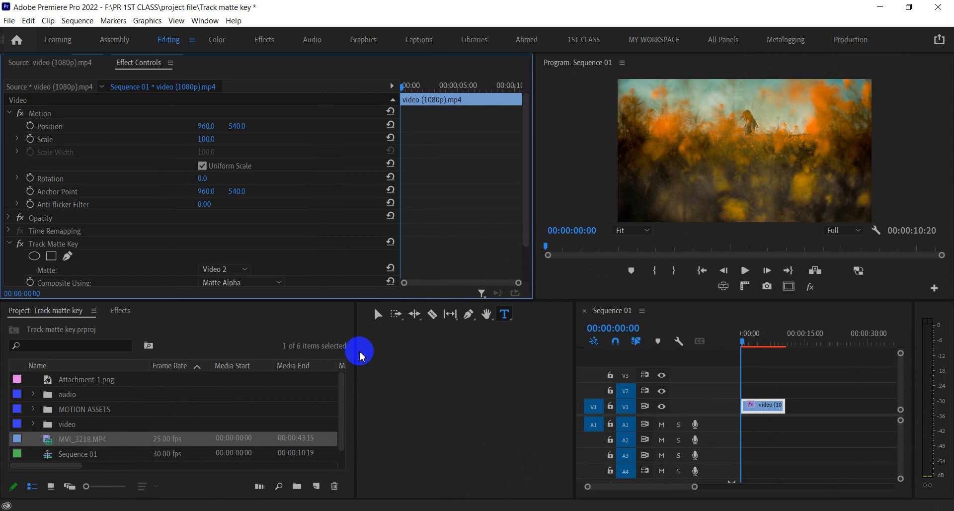
pyautogui.moveTo(577, 341); pyautogui.dragTo(341, 341)
# Open the MVI_3218.MP4 clip in the Source Monitor.
pyautogui.click(68, 440)
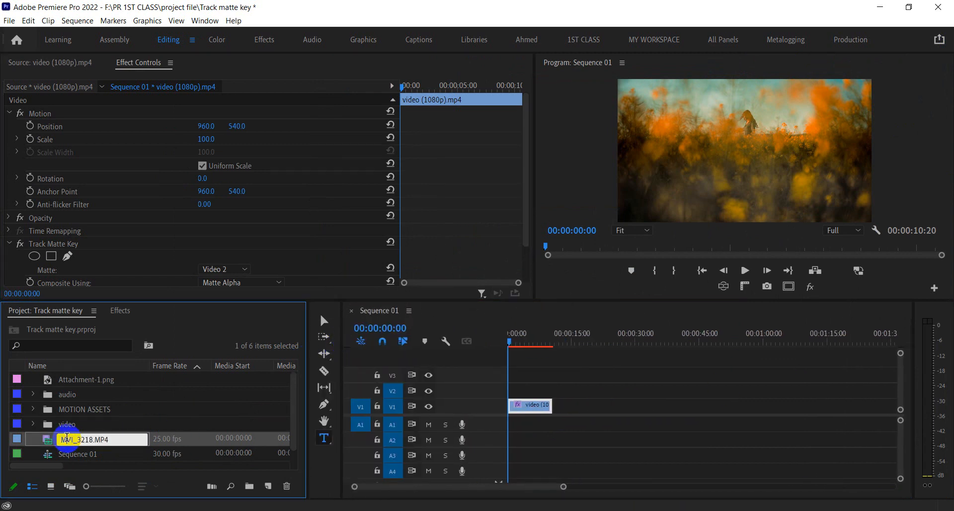
pyautogui.doubleClick(153, 439)
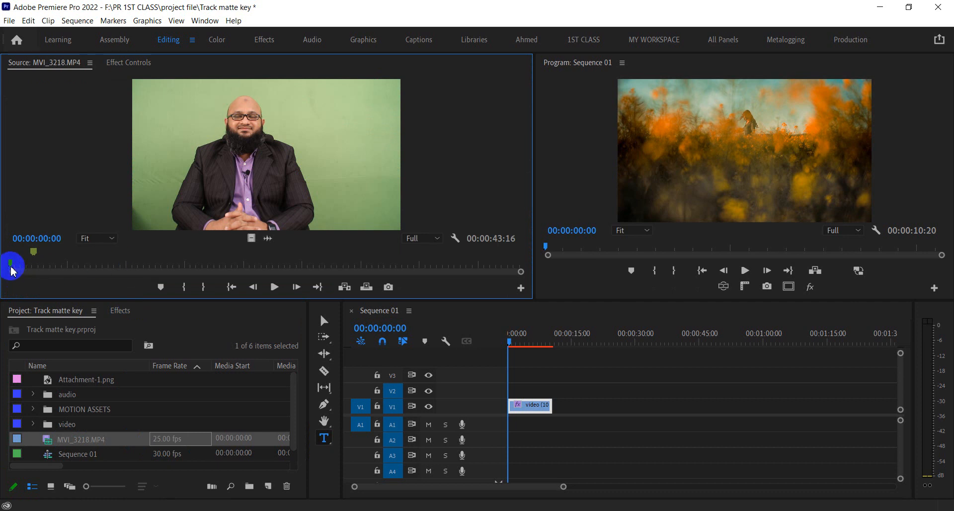
# Mark MVI_3218.MP4 from near its start to 00:00:23:19, place it on V2, and trim it to the V1 clip's length.
pyautogui.moveTo(13, 268); pyautogui.dragTo(289, 266)
pyautogui.press('i')
pyautogui.press('o')
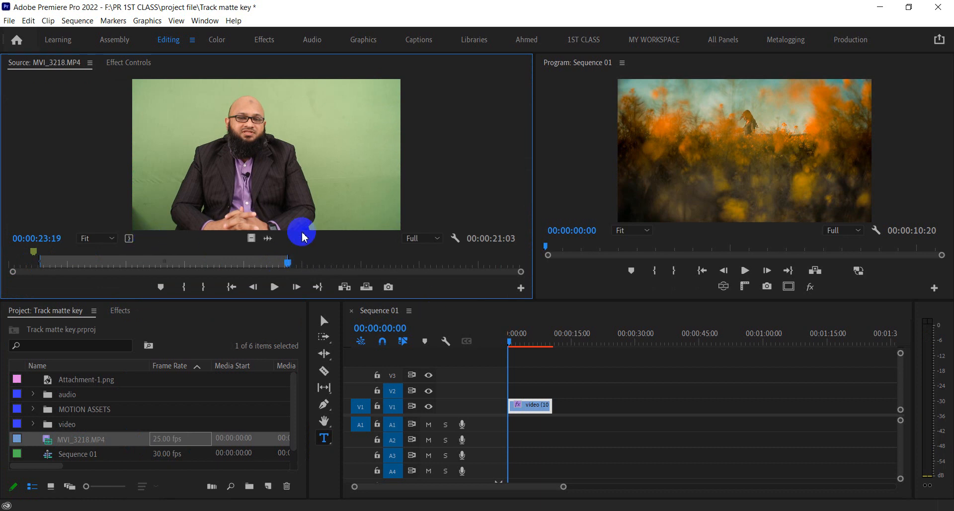
pyautogui.moveTo(586, 318); pyautogui.dragTo(529, 386)
pyautogui.moveTo(590, 389); pyautogui.dragTo(551, 390)
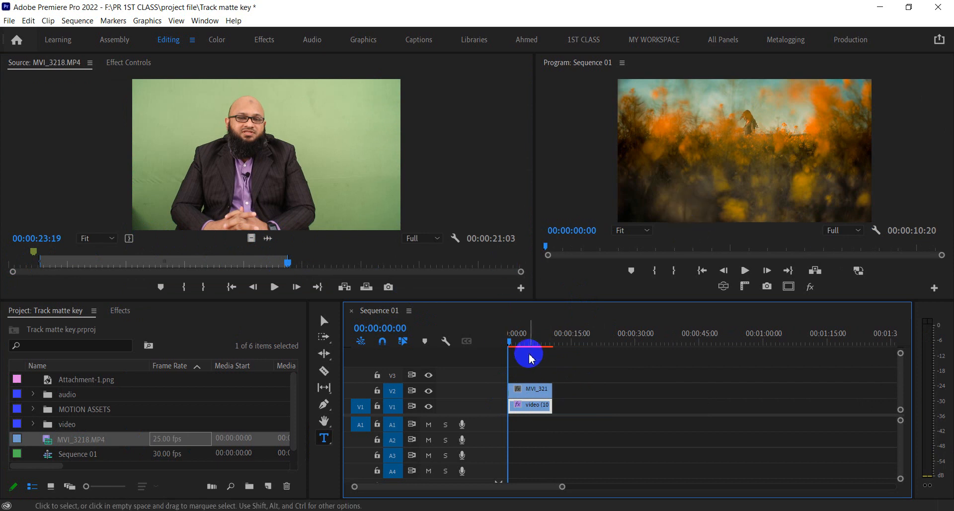
# Move the playhead to 00:00:05:16 and remove the Track Matte Key effect from the video (1080p) clip on V1.
pyautogui.click(525, 338)
pyautogui.moveTo(528, 342); pyautogui.dragTo(531, 344)
pyautogui.click(537, 395)
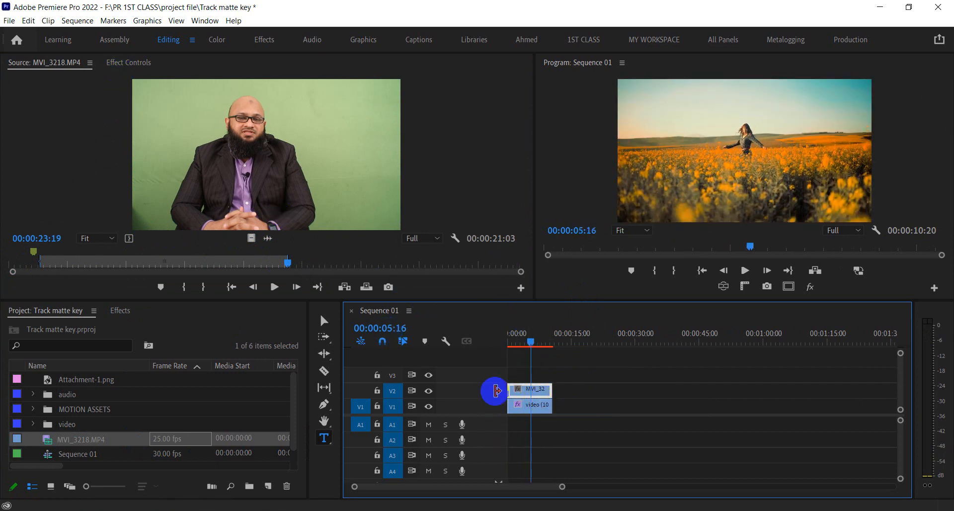
pyautogui.click(528, 410)
pyautogui.click(129, 62)
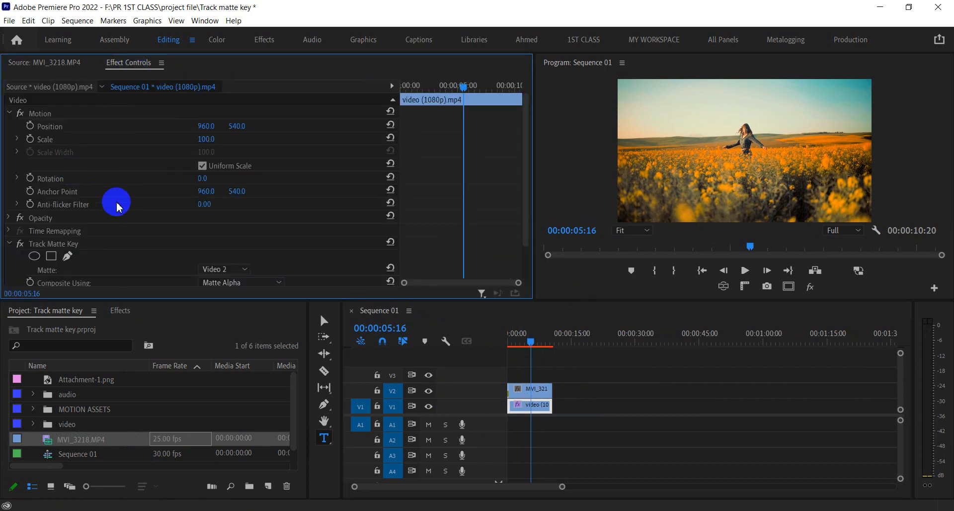
pyautogui.scroll(-2, 115, 202)
pyautogui.click(69, 210)
pyautogui.press('Delete')
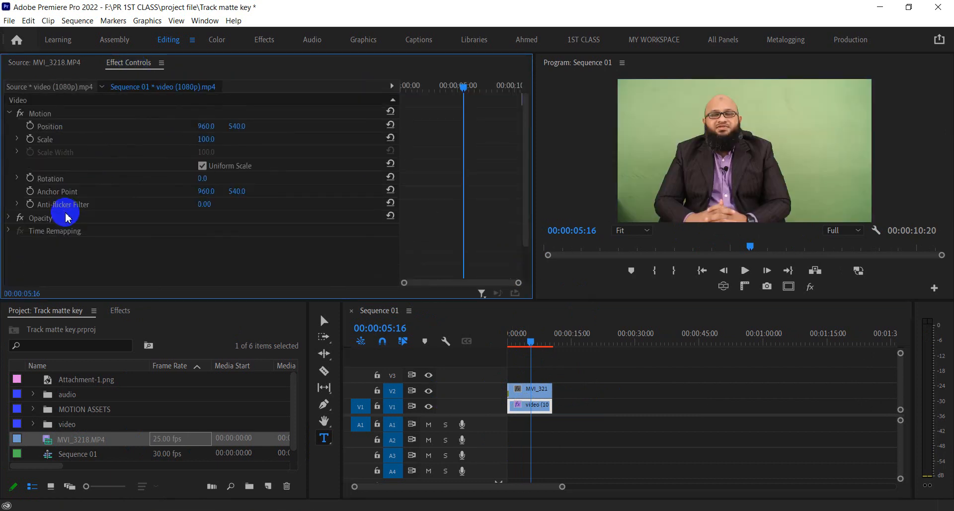
# Target track V3 and draw a circle over the seated man with the Ellipse tool, with no clip selected.
pyautogui.click(535, 395)
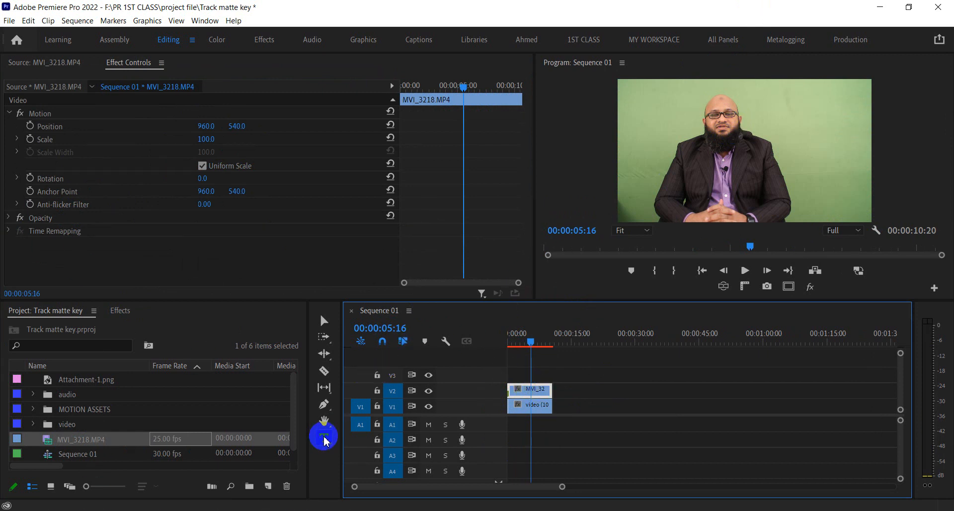
pyautogui.click(332, 407)
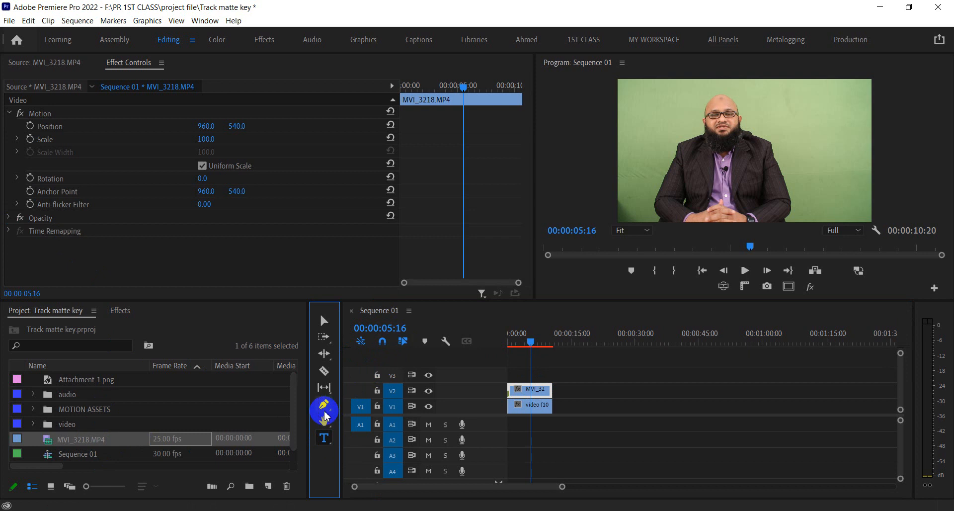
pyautogui.moveTo(328, 410); pyautogui.dragTo(361, 430)
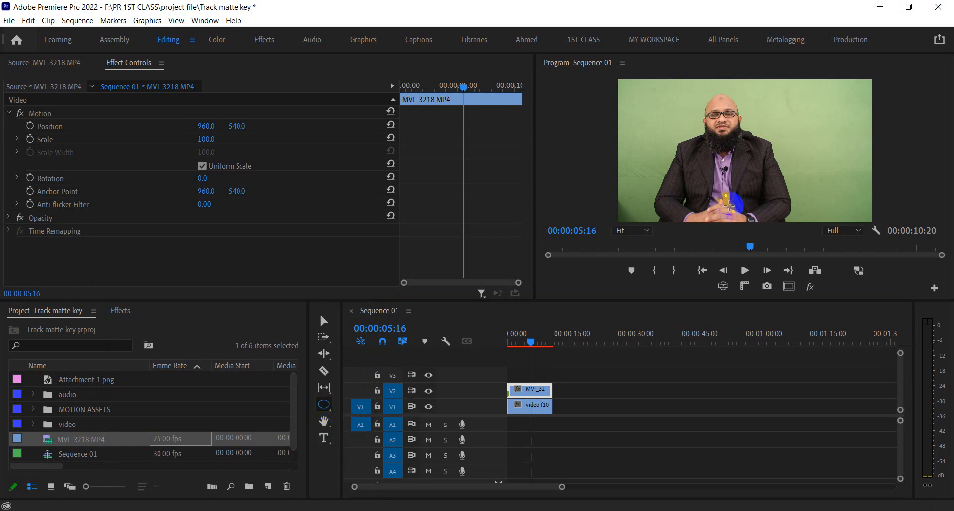
pyautogui.click(41, 218)
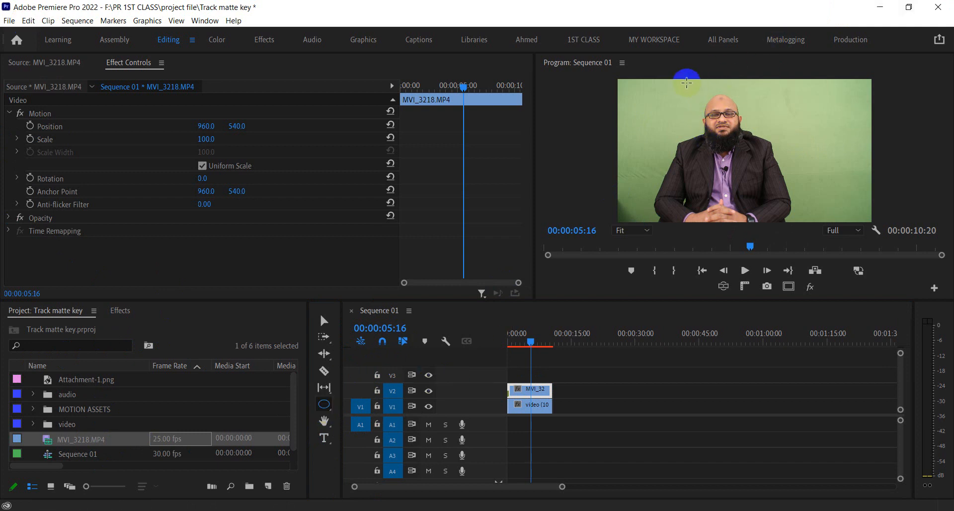
pyautogui.click(592, 402)
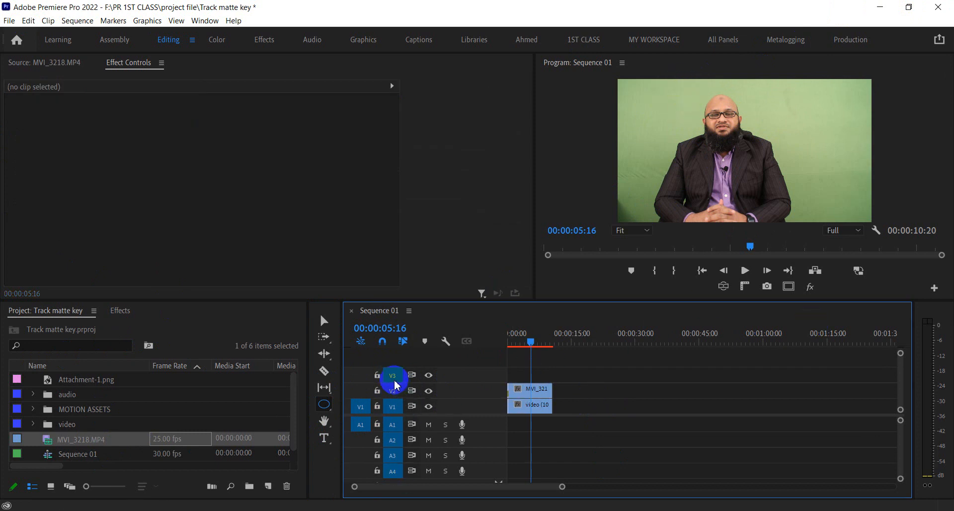
pyautogui.click(358, 409)
pyautogui.click(361, 375)
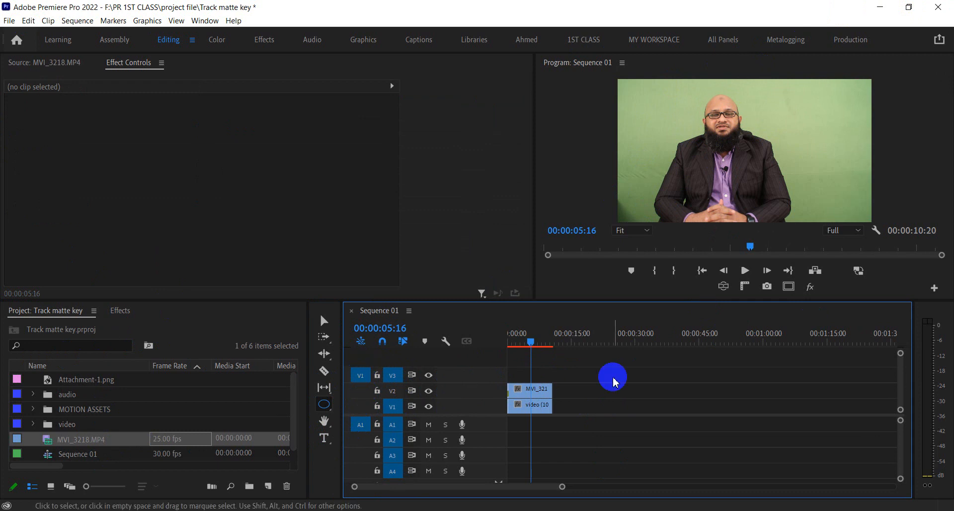
pyautogui.moveTo(693, 95); pyautogui.dragTo(780, 211)
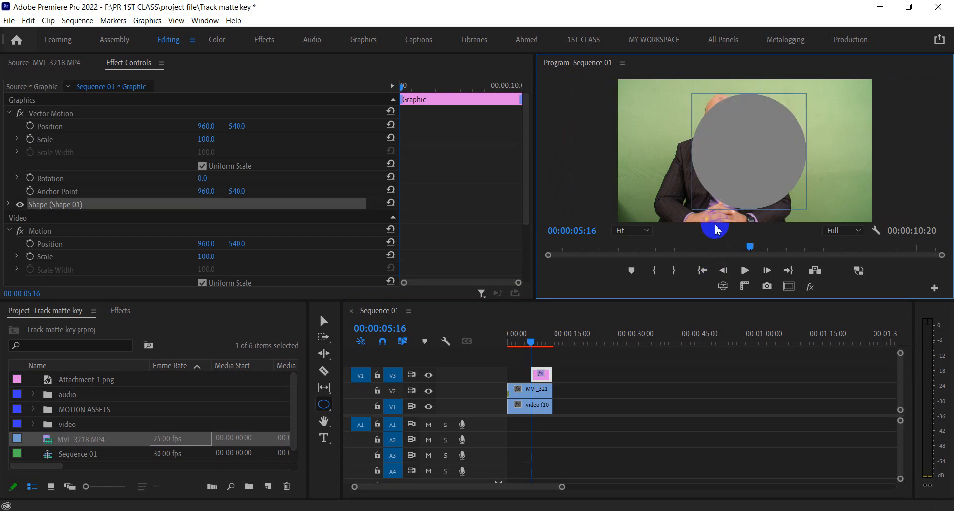
# Center and slightly enlarge the circle over the man, and extend its V3 graphic clip back to the sequence start.
pyautogui.press('v')
pyautogui.moveTo(763, 171); pyautogui.dragTo(730, 173)
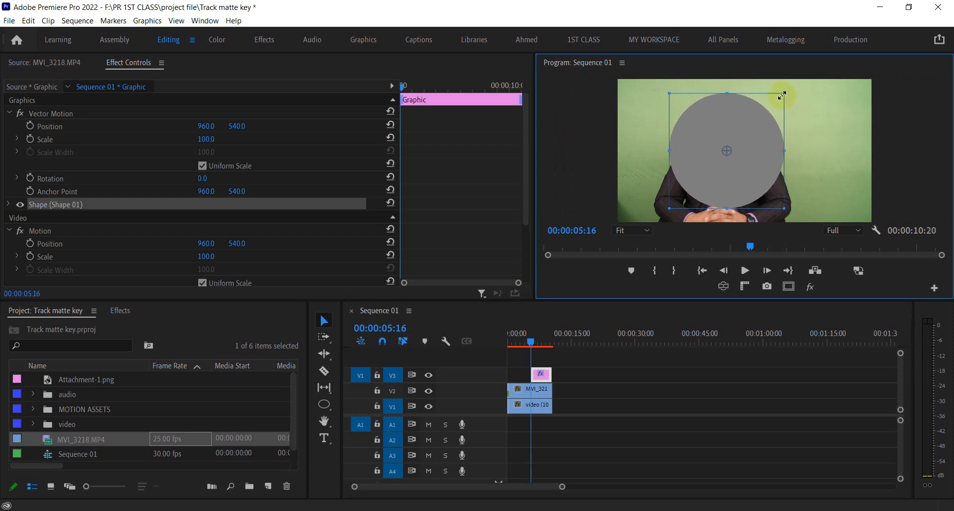
pyautogui.moveTo(782, 101); pyautogui.dragTo(794, 85)
pyautogui.moveTo(748, 141)
pyautogui.mouseDown()
pyautogui.moveTo(745, 153)
pyautogui.moveTo(740, 142)
pyautogui.mouseUp()
pyautogui.moveTo(527, 370); pyautogui.dragTo(509, 373)
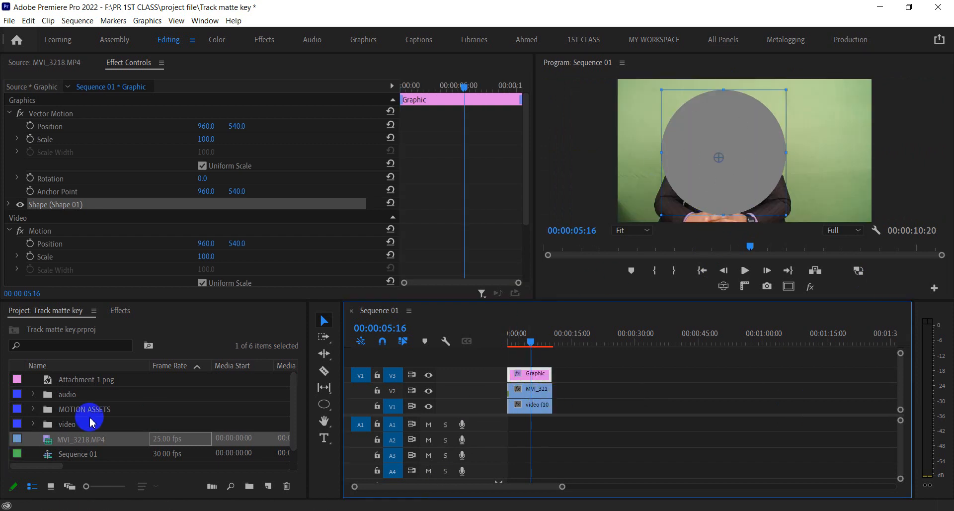
# Search the effects for "Trac" to find Track Matte Key.
pyautogui.click(119, 311)
pyautogui.click(96, 327)
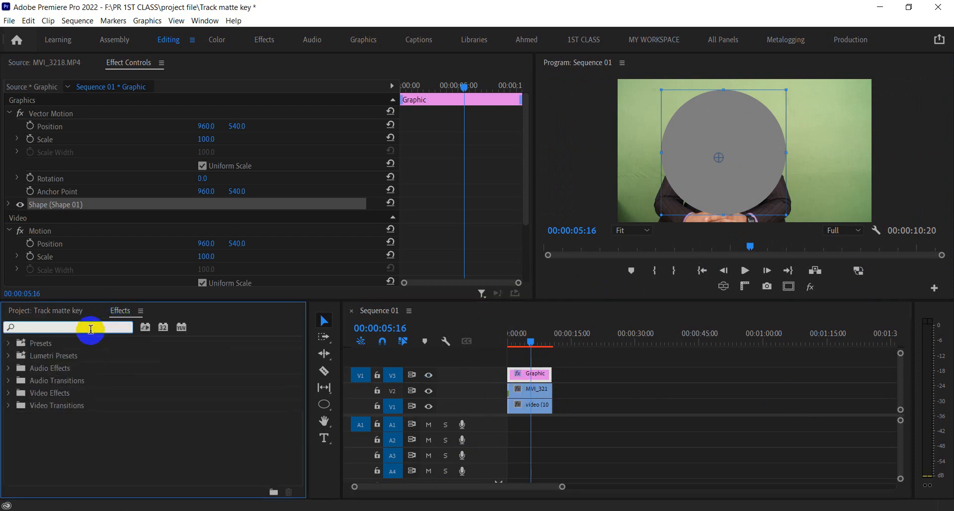
pyautogui.write('TR')
pyautogui.scroll(-3, 97, 445)
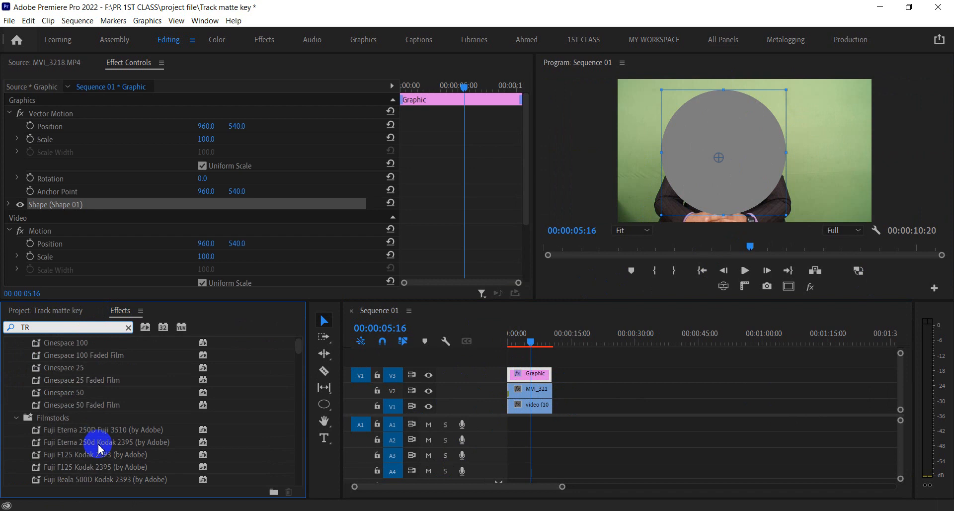
pyautogui.scroll(-3, 97, 442)
pyautogui.scroll(2, 96, 443)
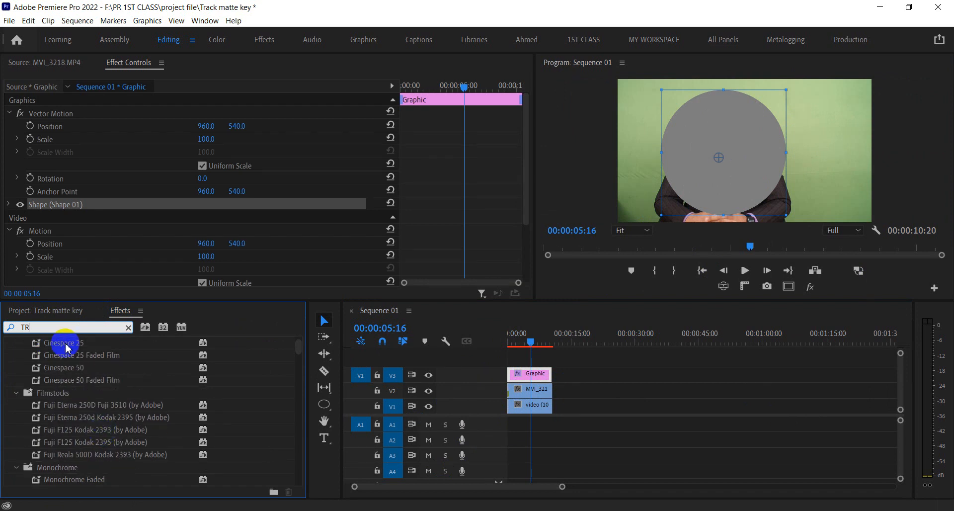
pyautogui.write('ACK')
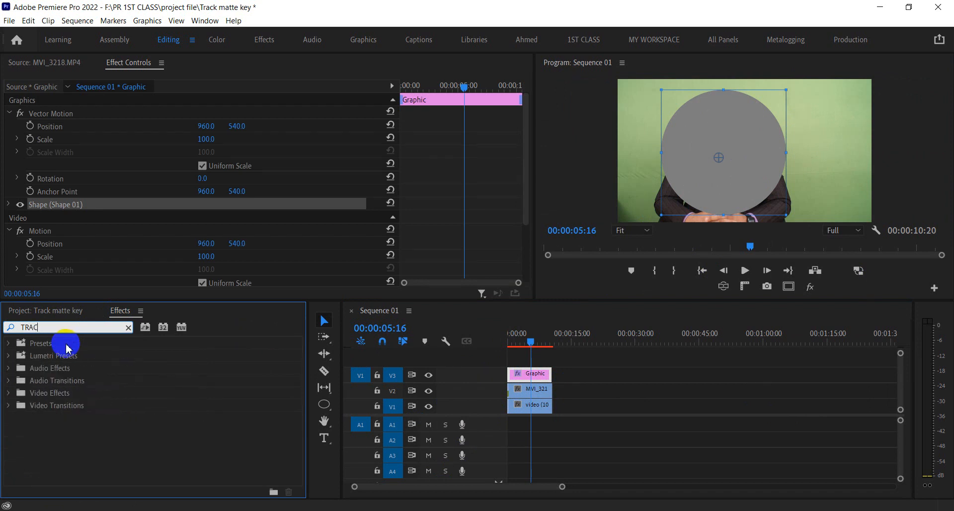
pyautogui.press('BackSpace')
pyautogui.press('BackSpace')
pyautogui.press('BackSpace')
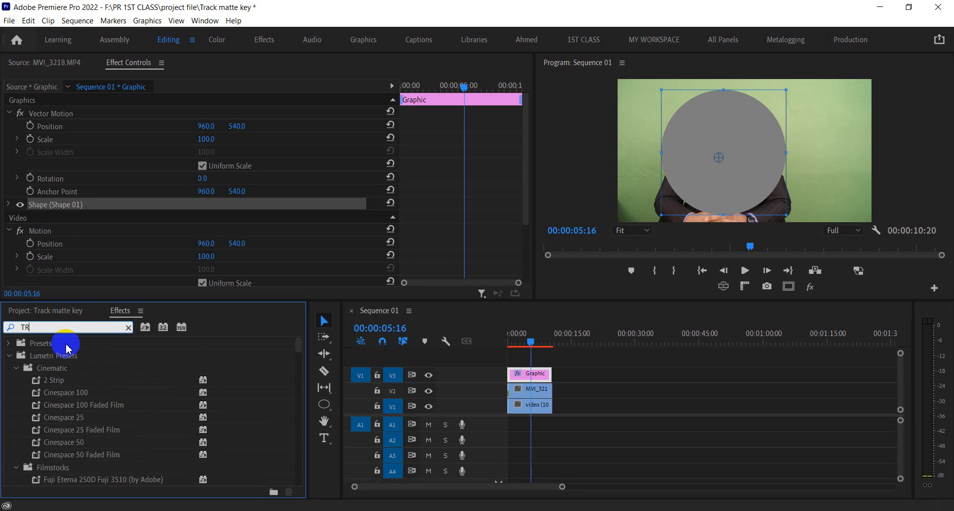
pyautogui.write('rac')
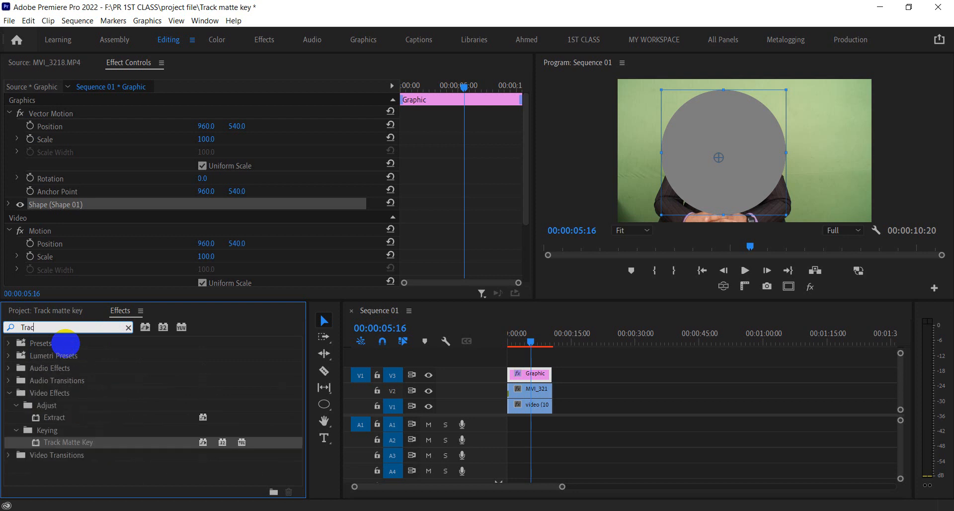
# Apply Track Matte Key to the MVI_3218 clip on V2 and set its matte to Video 3.
pyautogui.moveTo(93, 442); pyautogui.dragTo(546, 390)
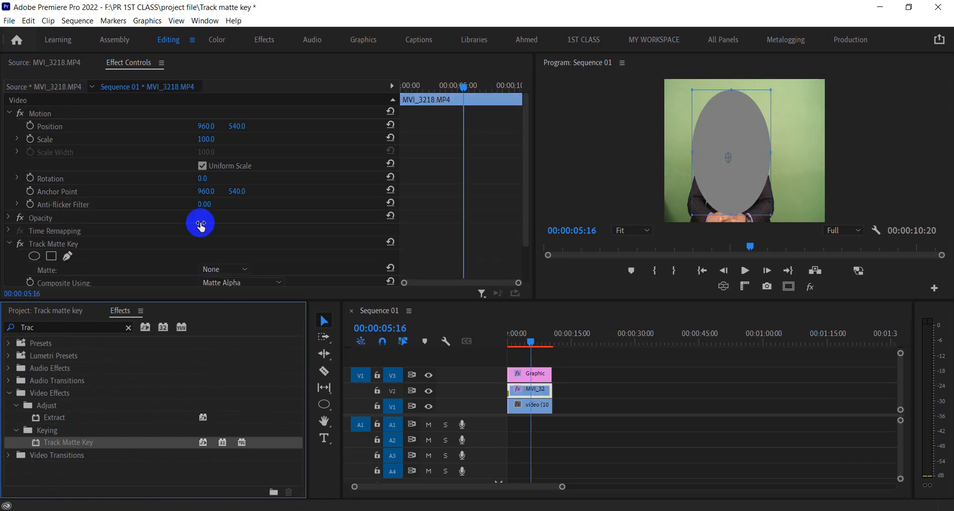
pyautogui.scroll(-2, 168, 233)
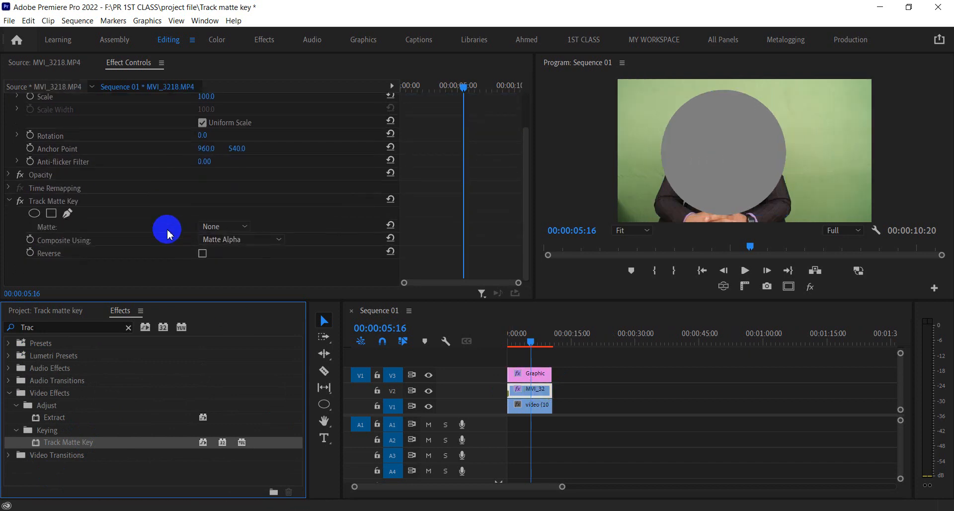
pyautogui.click(245, 228)
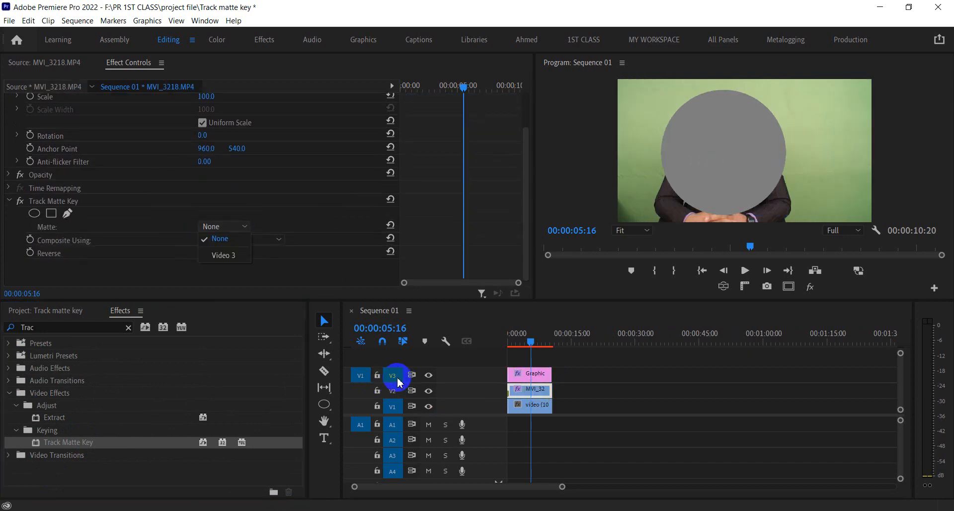
pyautogui.click(228, 257)
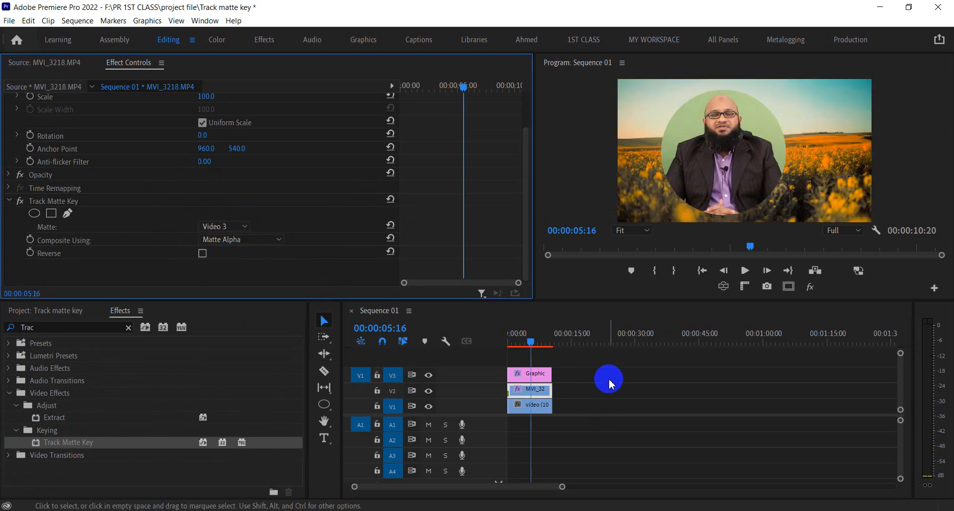
# Duplicate the circle graphic onto a new track V4 and turn off the copy's fill.
pyautogui.click(535, 381)
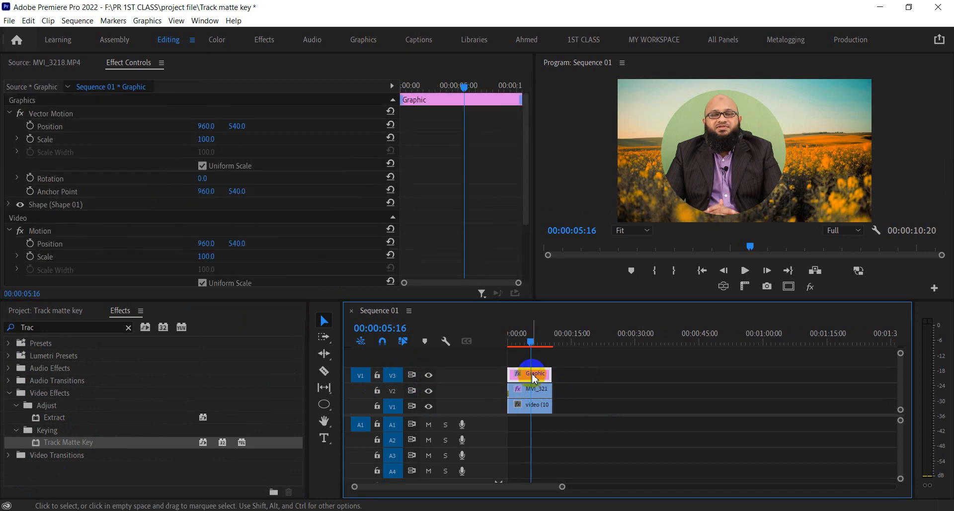
pyautogui.moveTo(533, 378); pyautogui.dragTo(534, 363)
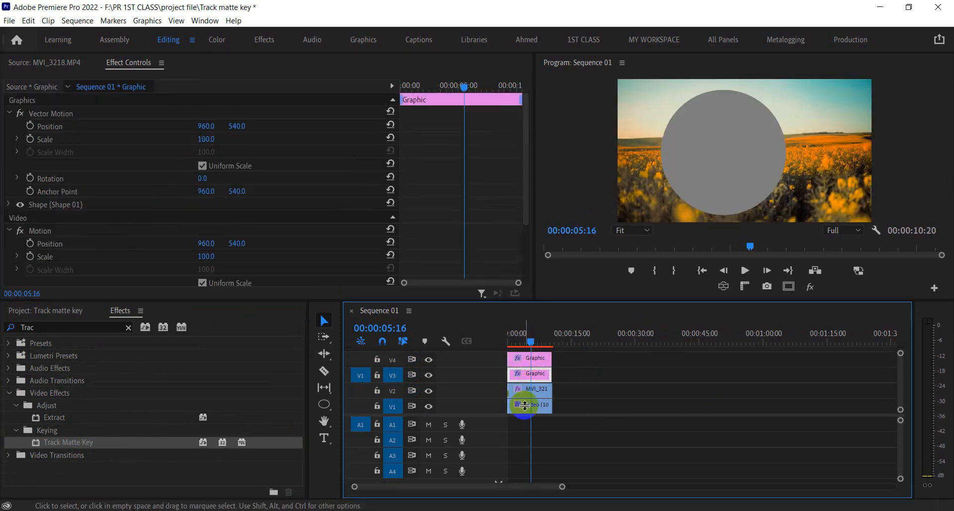
pyautogui.scroll(-3, 129, 213)
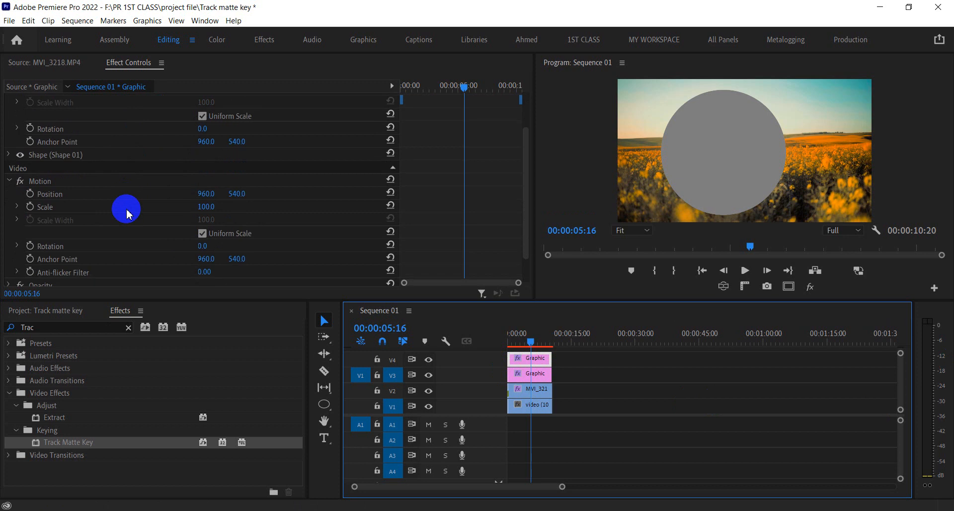
pyautogui.scroll(2, 128, 214)
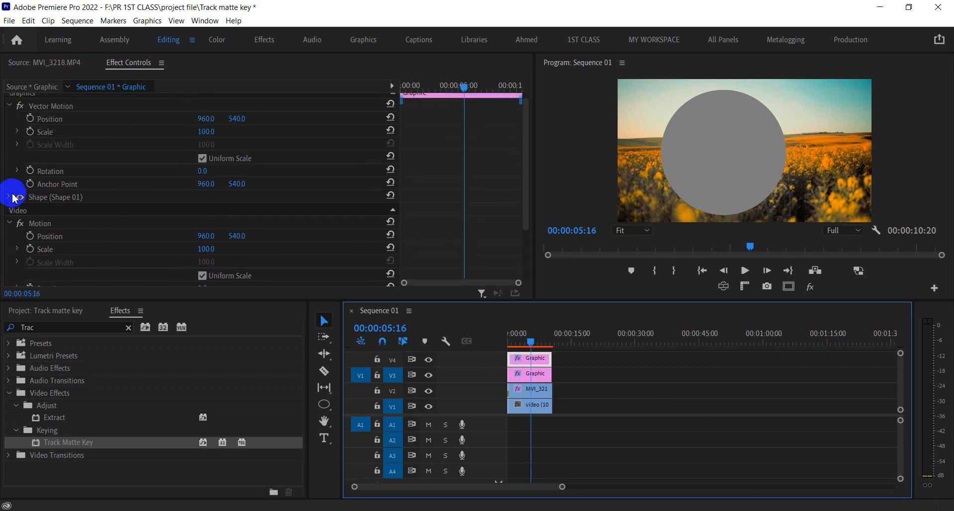
pyautogui.click(11, 197)
pyautogui.scroll(-2, 170, 241)
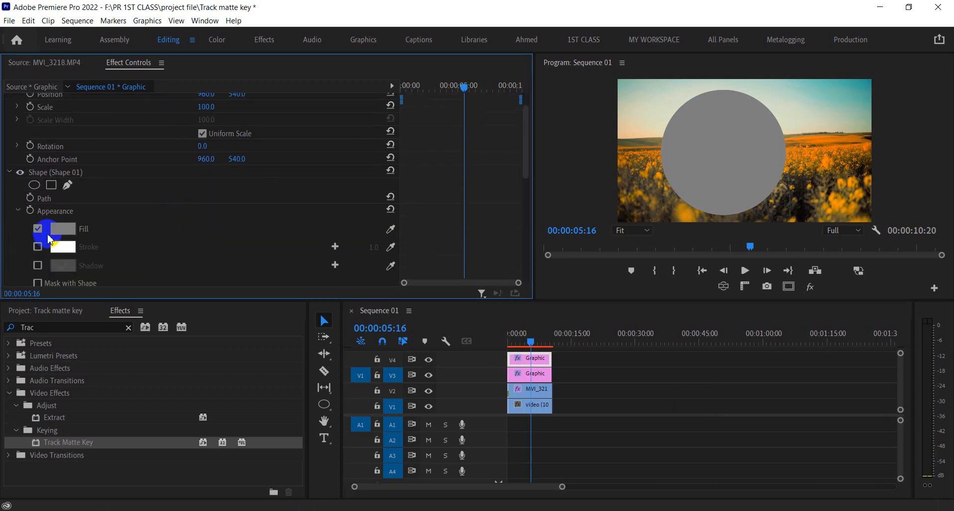
pyautogui.click(38, 228)
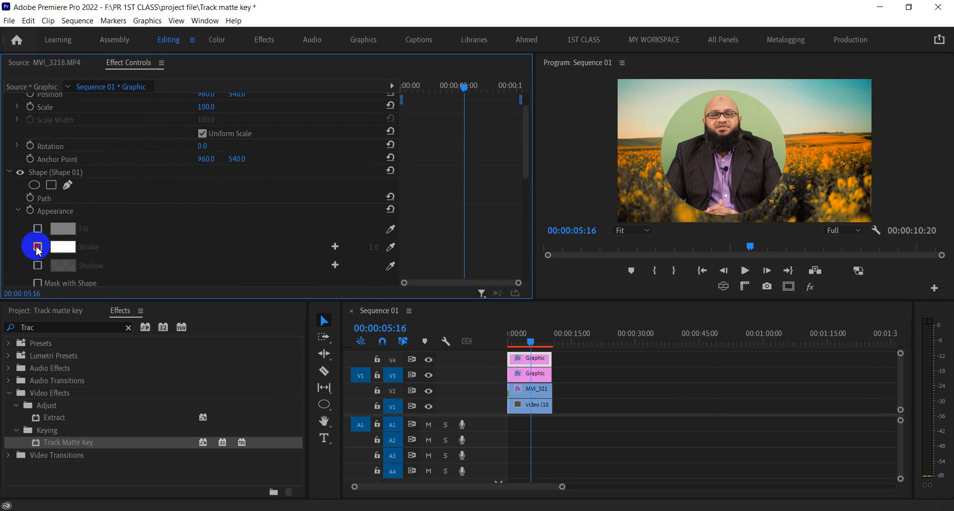
# Give the V4 circle a white stroke 17.0 wide and add a second stroke in red.
pyautogui.click(37, 247)
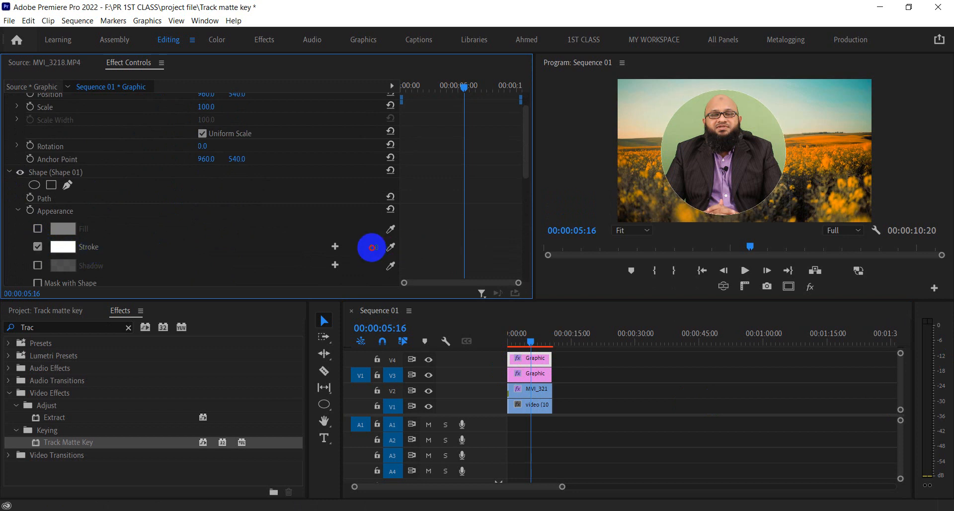
pyautogui.moveTo(372, 247)
pyautogui.mouseDown()
pyautogui.moveTo(391, 247)
pyautogui.moveTo(383, 248)
pyautogui.mouseUp()
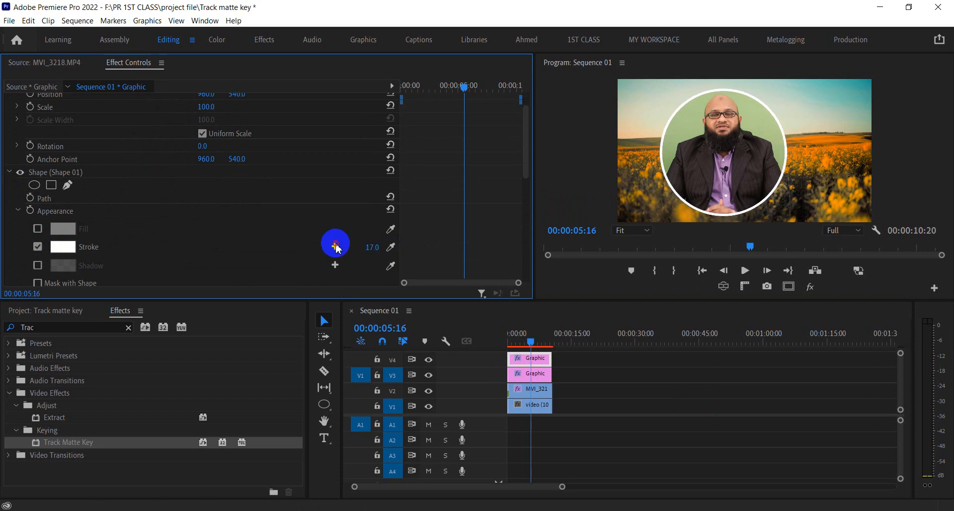
pyautogui.click(335, 247)
pyautogui.scroll(-1, 258, 256)
pyautogui.scroll(-1, 258, 256)
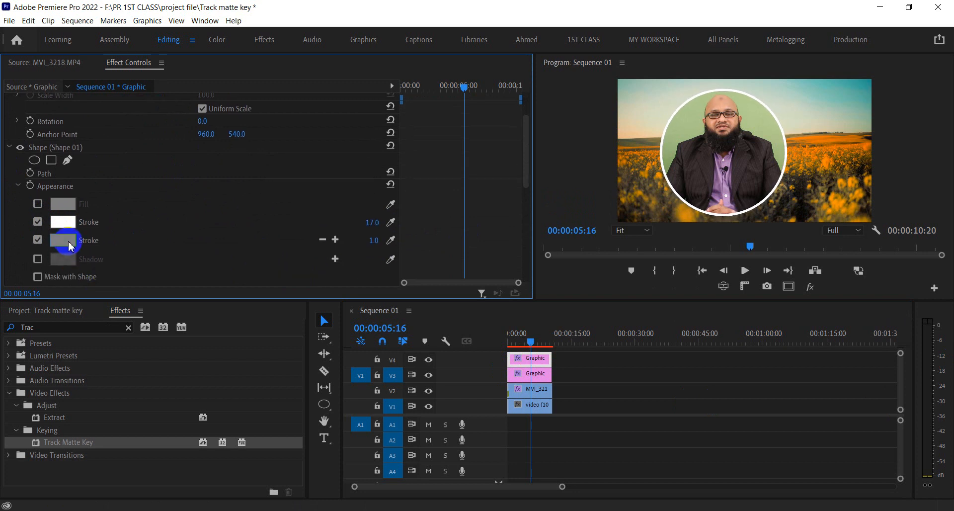
pyautogui.click(71, 246)
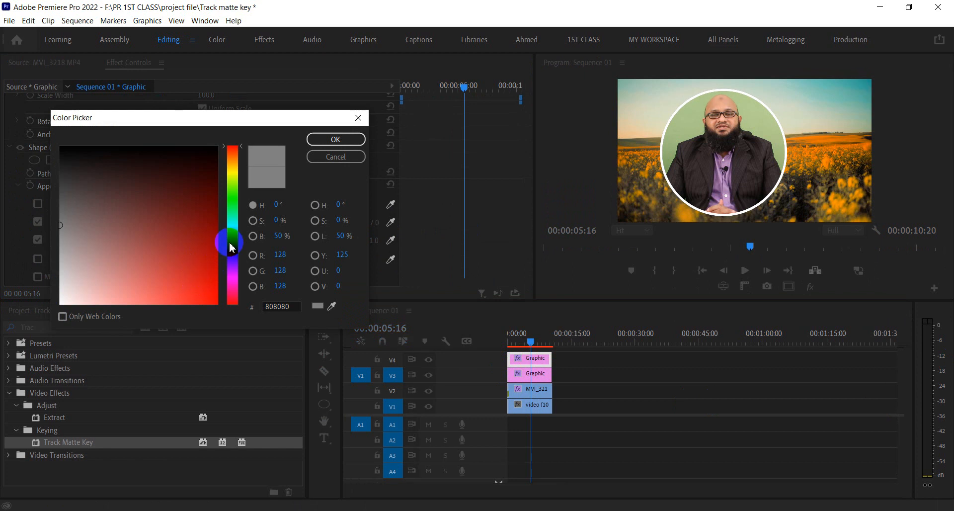
pyautogui.click(216, 290)
pyautogui.click(343, 142)
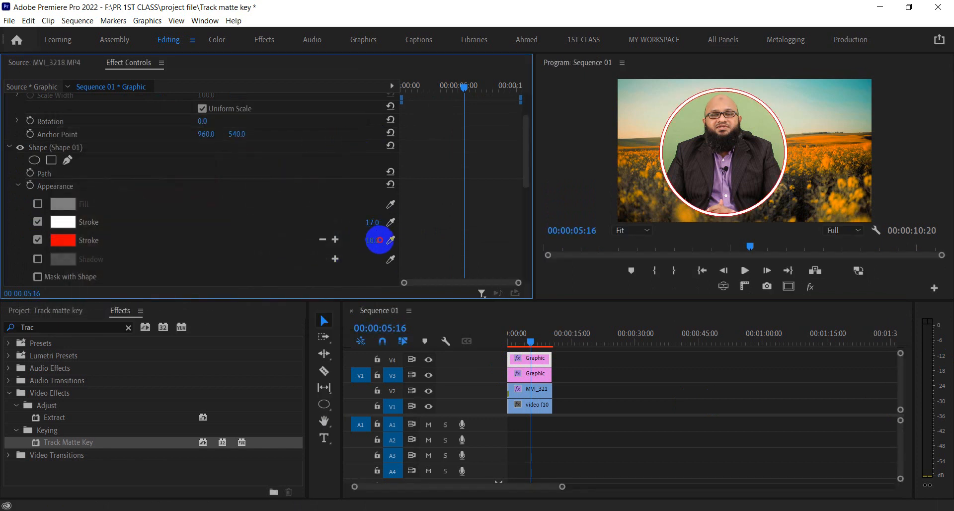
# Set the width of the V4 circle's second stroke to 1.0 and change its color to black.
pyautogui.moveTo(384, 240); pyautogui.dragTo(391, 239)
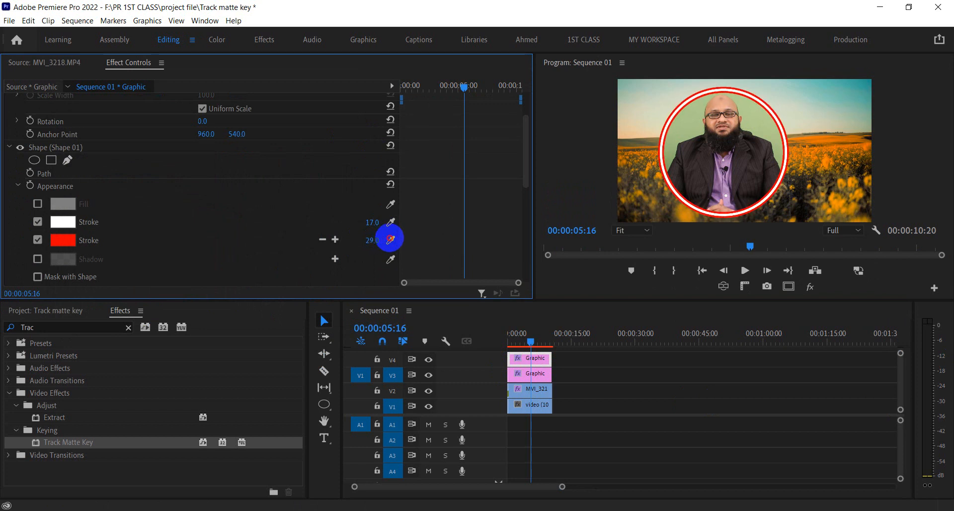
pyautogui.moveTo(385, 239)
pyautogui.mouseDown()
pyautogui.moveTo(363, 241)
pyautogui.moveTo(428, 220)
pyautogui.moveTo(390, 232)
pyautogui.mouseUp()
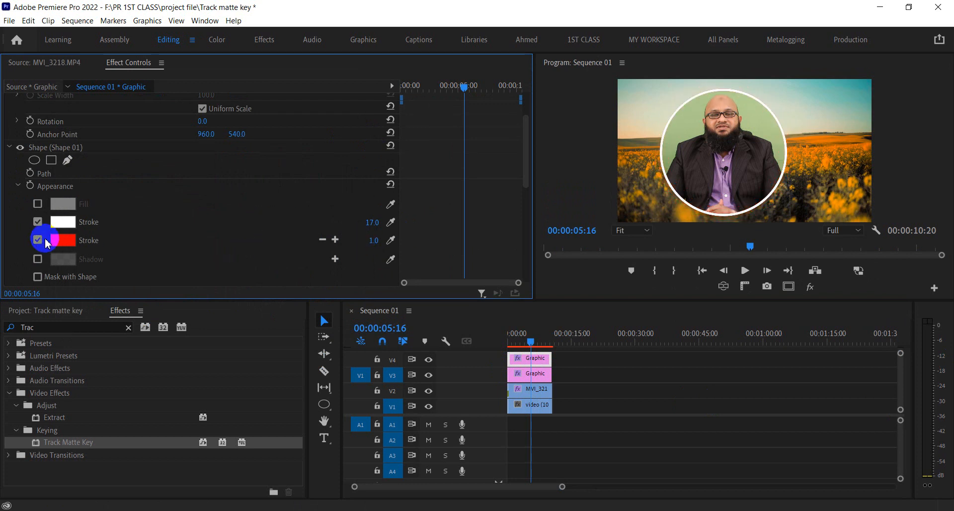
pyautogui.click(63, 240)
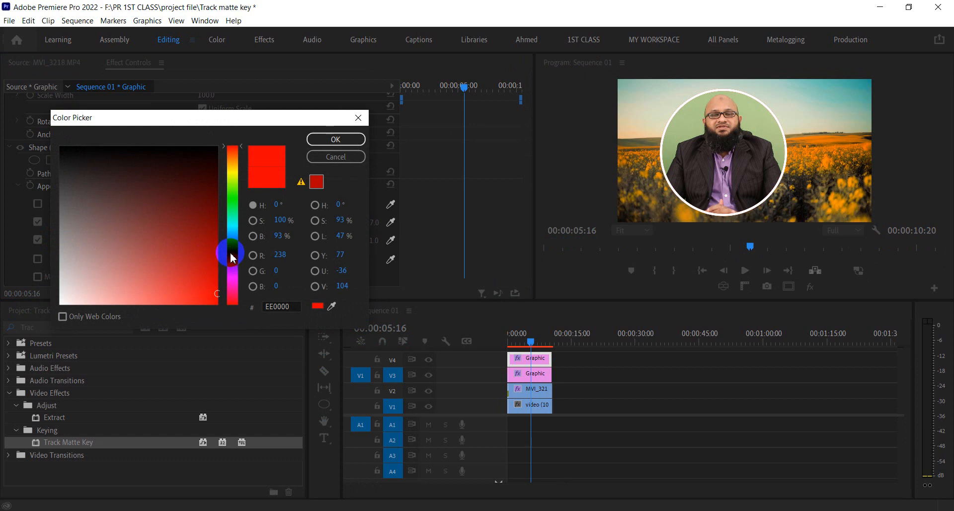
pyautogui.click(119, 193)
pyautogui.moveTo(119, 192); pyautogui.dragTo(47, 146)
pyautogui.click(336, 139)
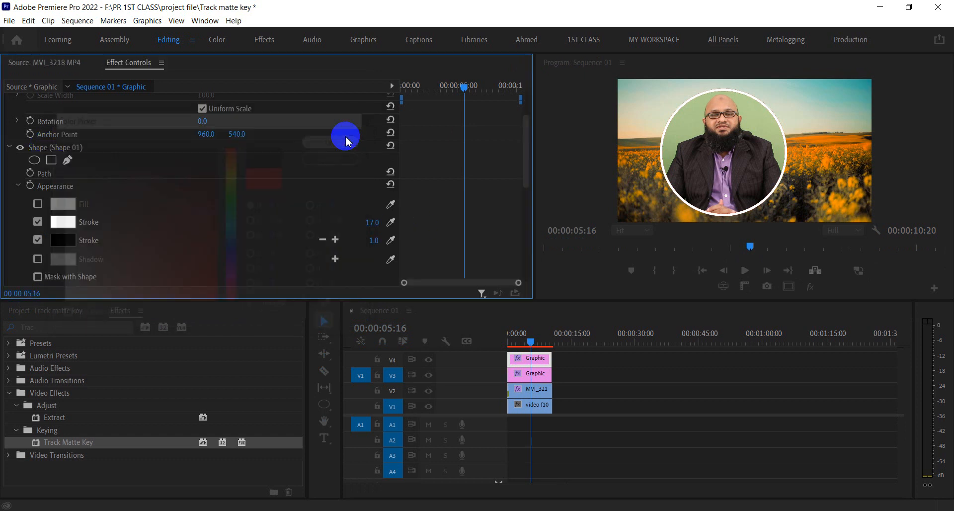
# Widen the V4 circle's second stroke to 14.0 and recolor it blue.
pyautogui.click(373, 241)
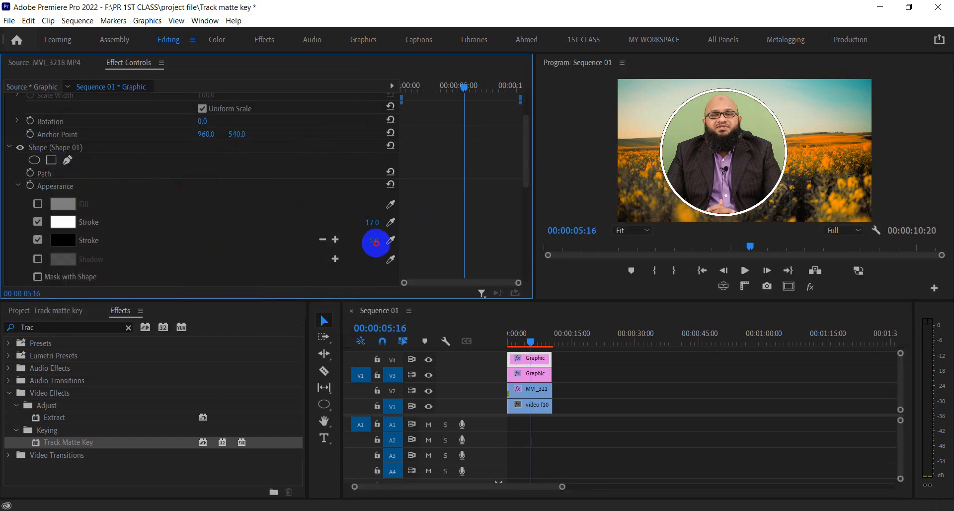
pyautogui.moveTo(382, 243); pyautogui.dragTo(381, 242)
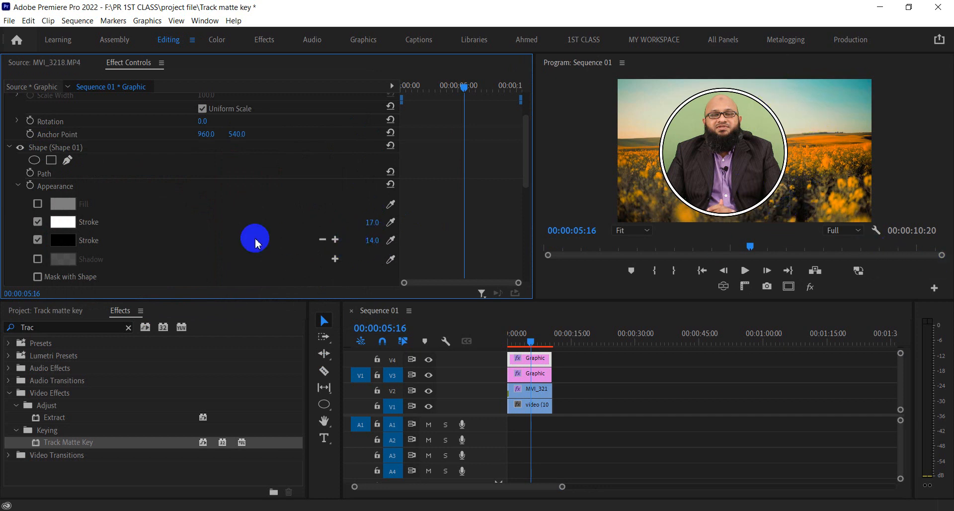
pyautogui.click(60, 240)
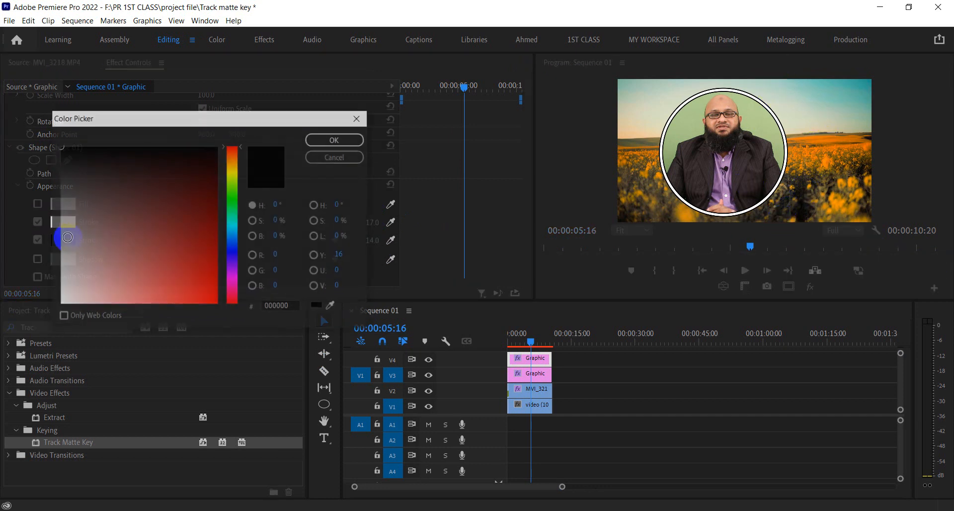
pyautogui.click(232, 245)
pyautogui.click(190, 288)
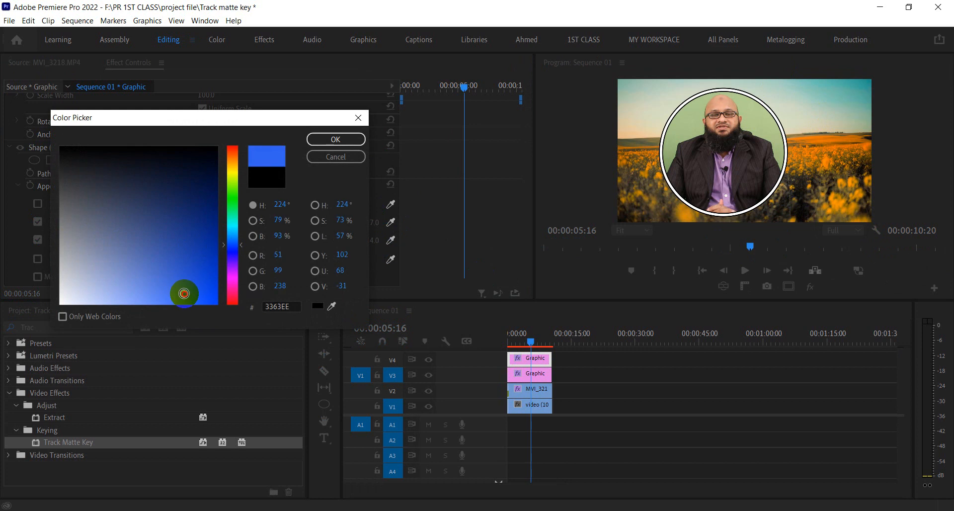
pyautogui.click(330, 140)
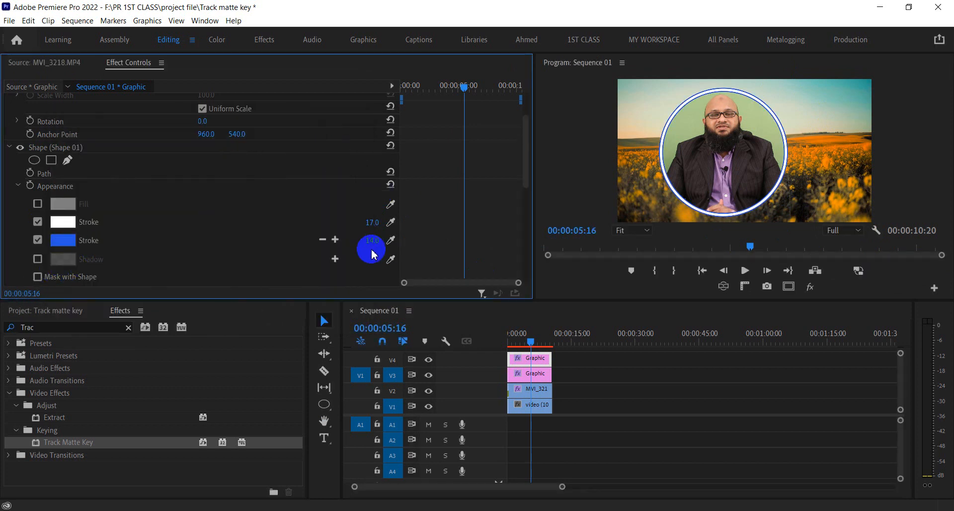
# Change the second stroke's color to a bright cyan and deselect the V4 circle.
pyautogui.click(63, 240)
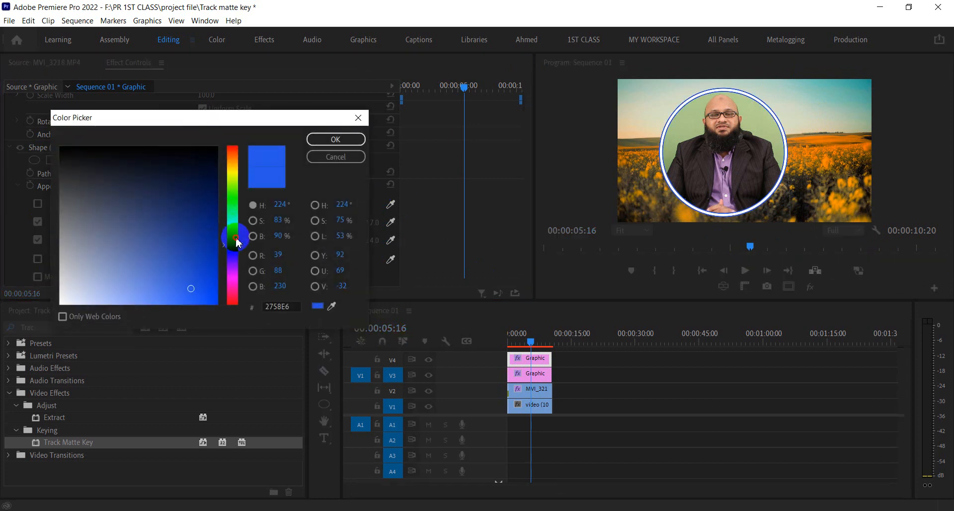
pyautogui.click(233, 227)
pyautogui.click(333, 140)
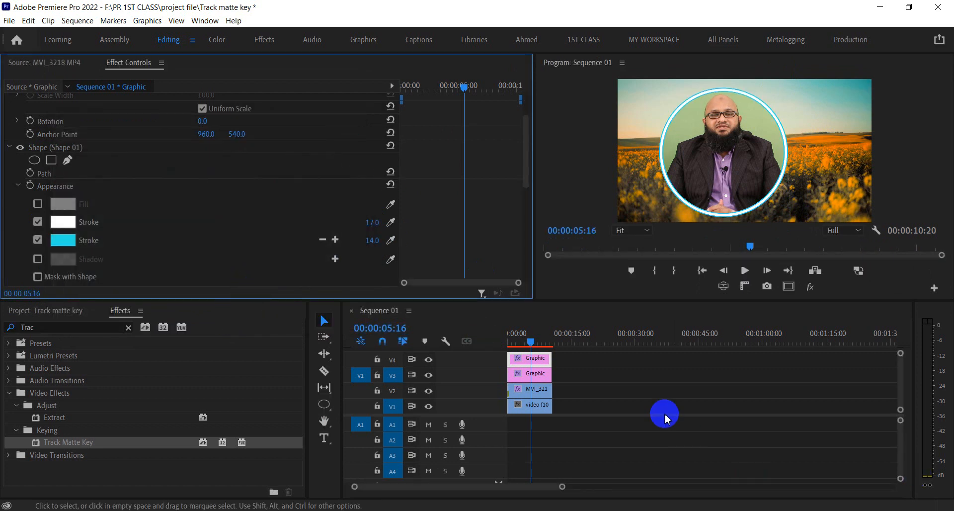
pyautogui.click(585, 358)
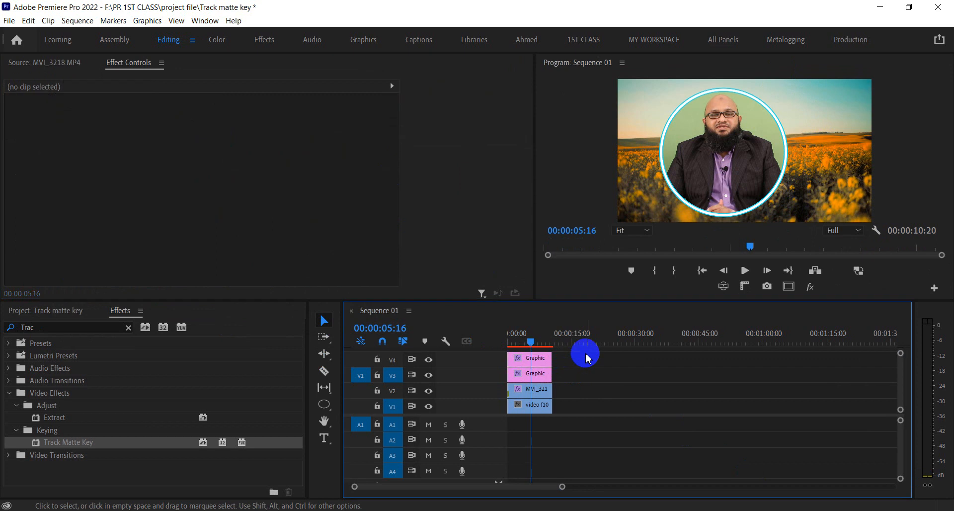
# Shift the MVI_3218 clip horizontally to 1062.0, hide track V4, and try moving the clip back to 959.0.
pyautogui.click(529, 388)
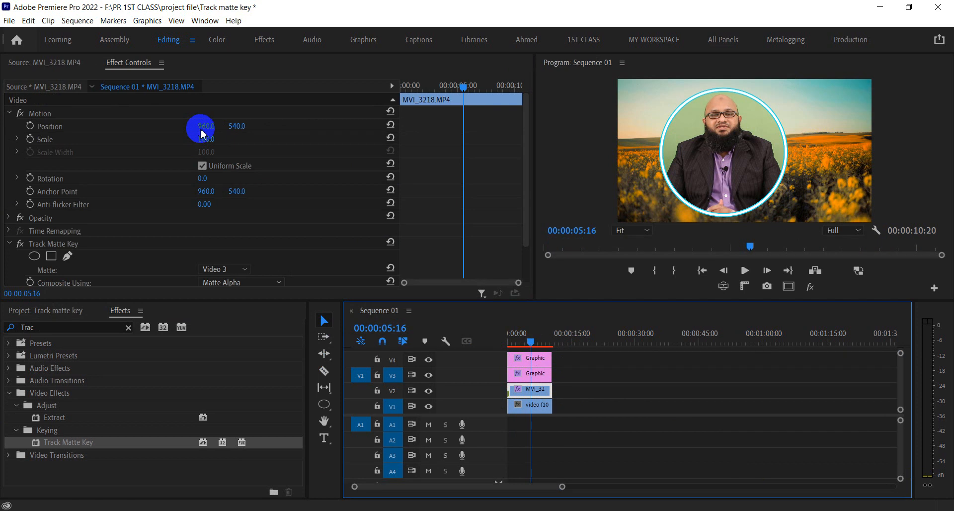
pyautogui.moveTo(213, 128); pyautogui.dragTo(270, 128)
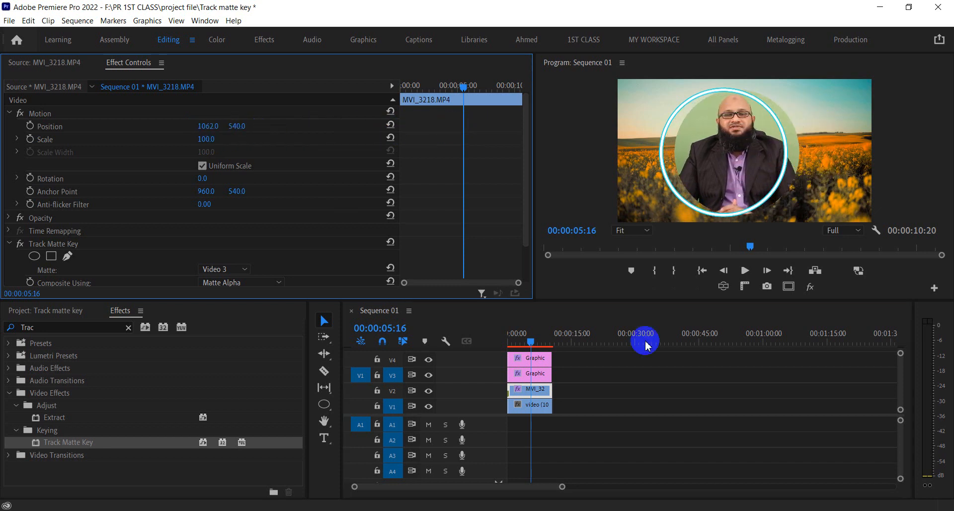
pyautogui.click(429, 359)
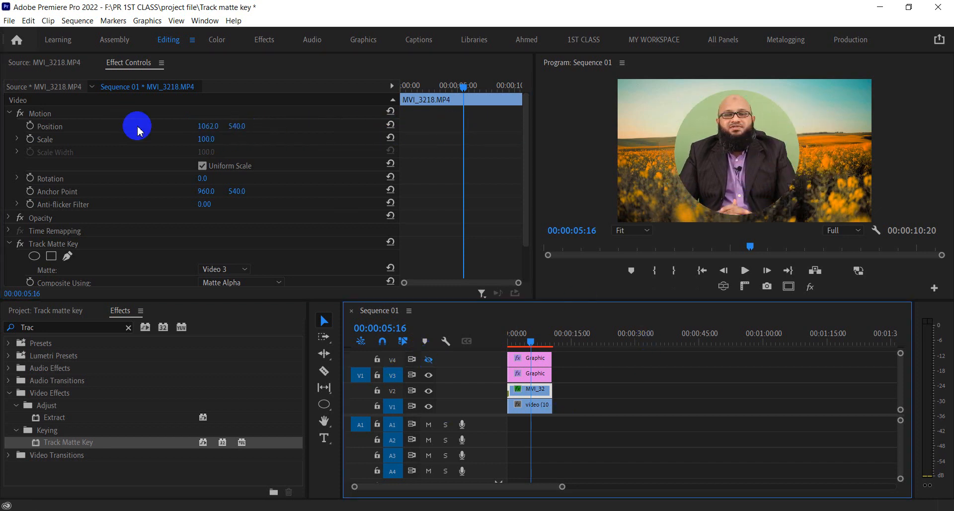
pyautogui.moveTo(217, 128); pyautogui.dragTo(144, 128)
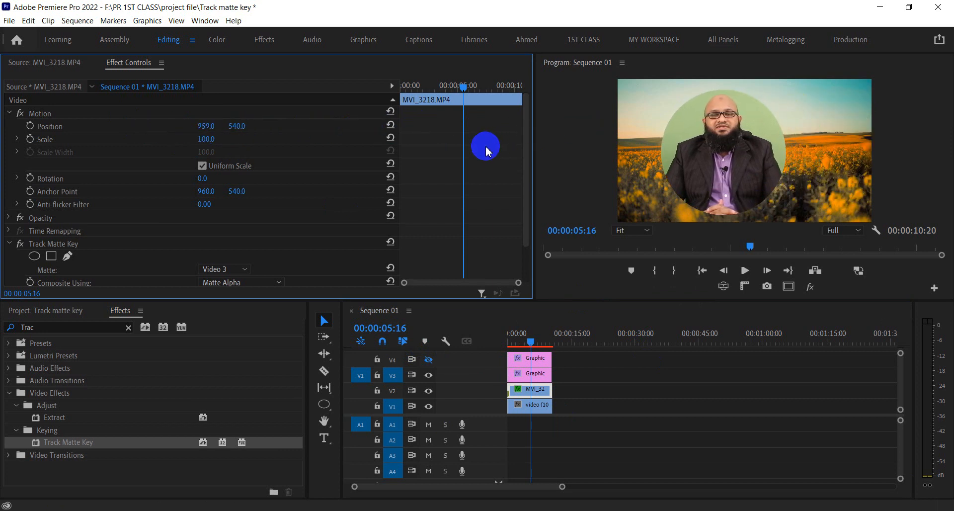
pyautogui.hotkey('ctrl', 'z')
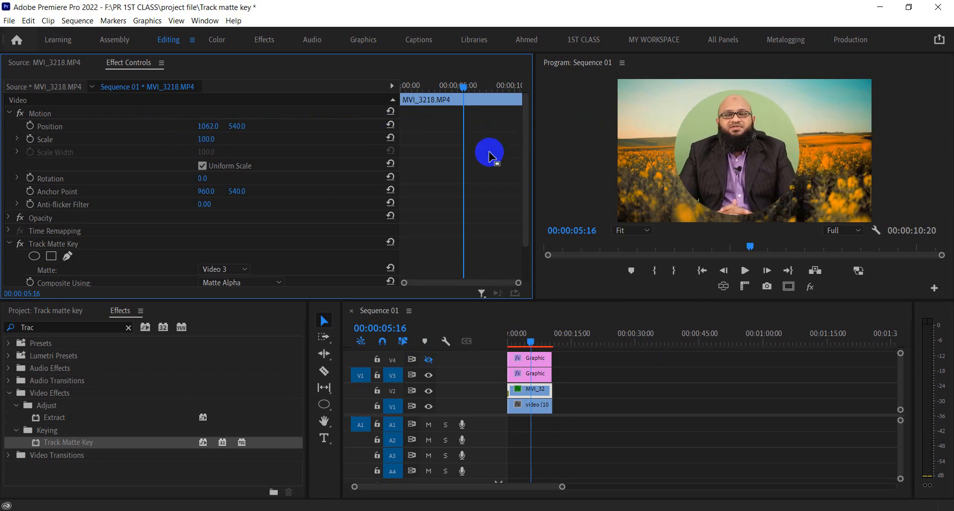
# Turn Track Matte Key on the MVI_3218 clip off and on again to compare the masked and unmasked footage.
pyautogui.click(533, 380)
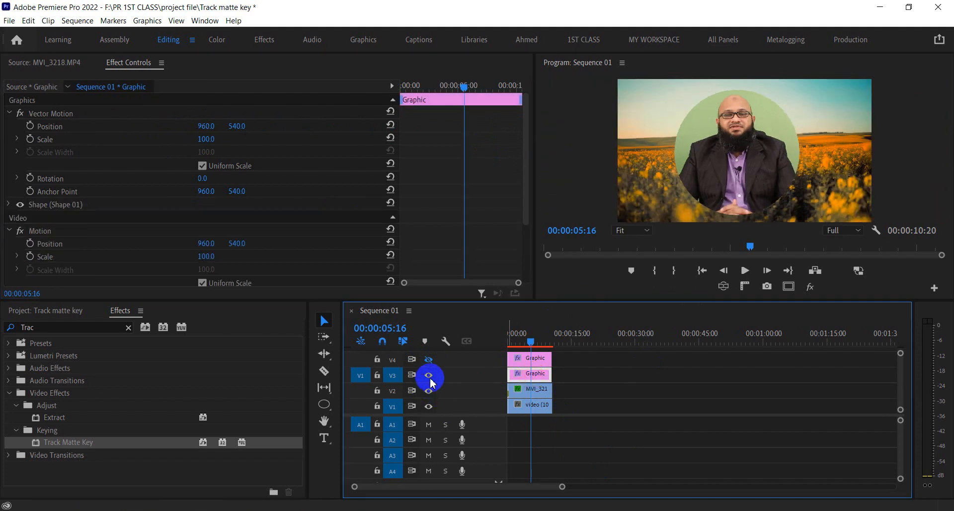
pyautogui.scroll(-3, 137, 232)
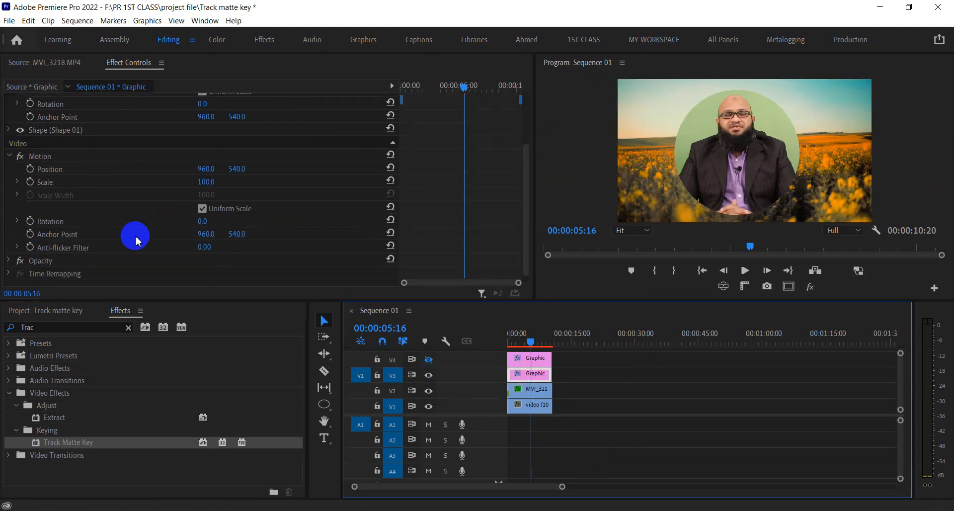
pyautogui.click(514, 396)
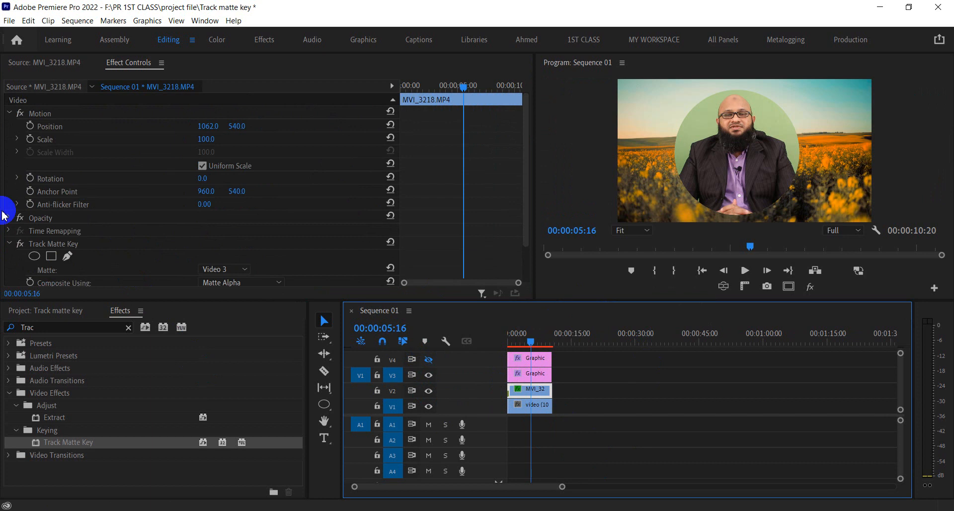
pyautogui.click(20, 244)
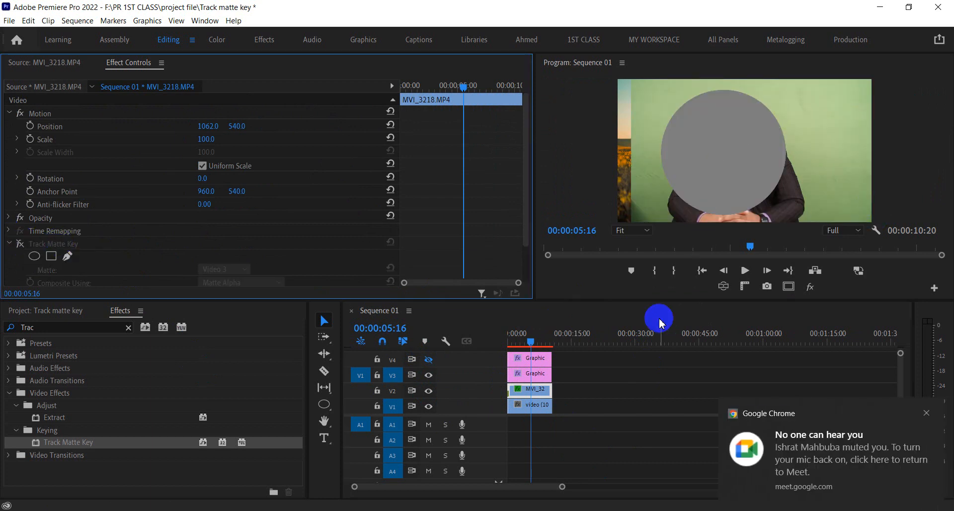
pyautogui.click(22, 246)
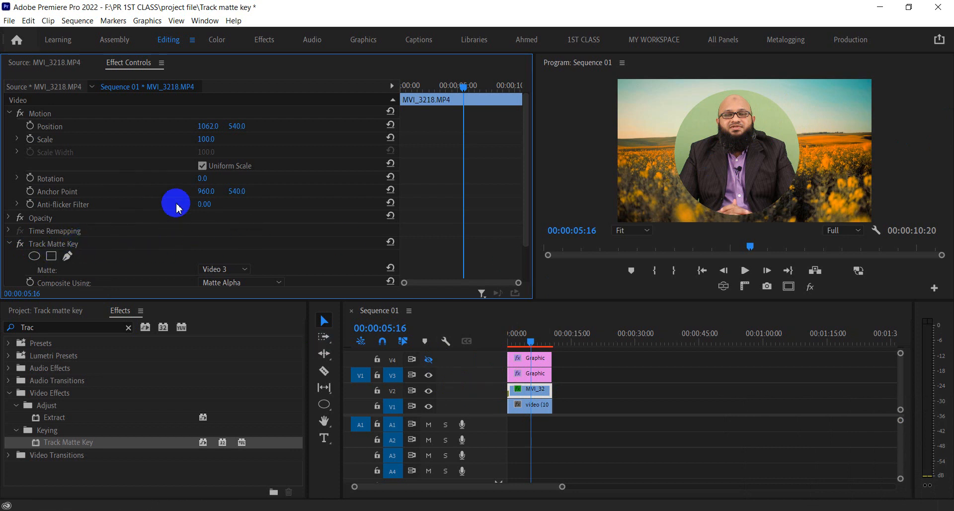
# Switch to the Google Meet window, turn the microphone back on, and return to Premiere Pro.
pyautogui.moveTo(497, 507)
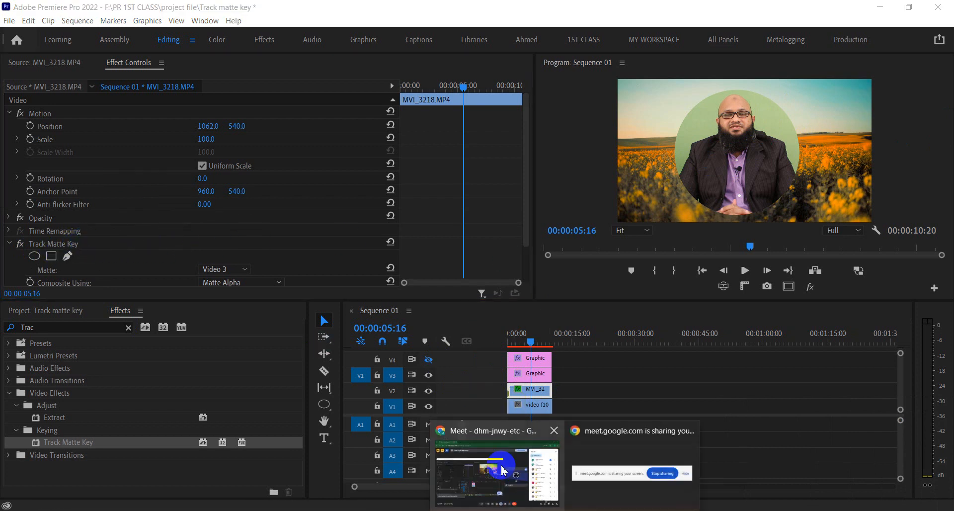
pyautogui.click(502, 463)
pyautogui.click(359, 487)
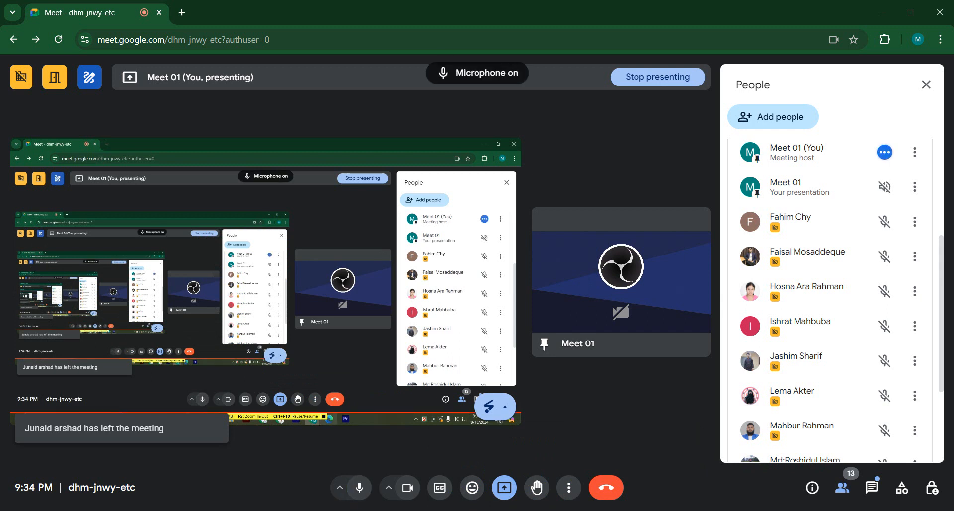
pyautogui.click(632, 510)
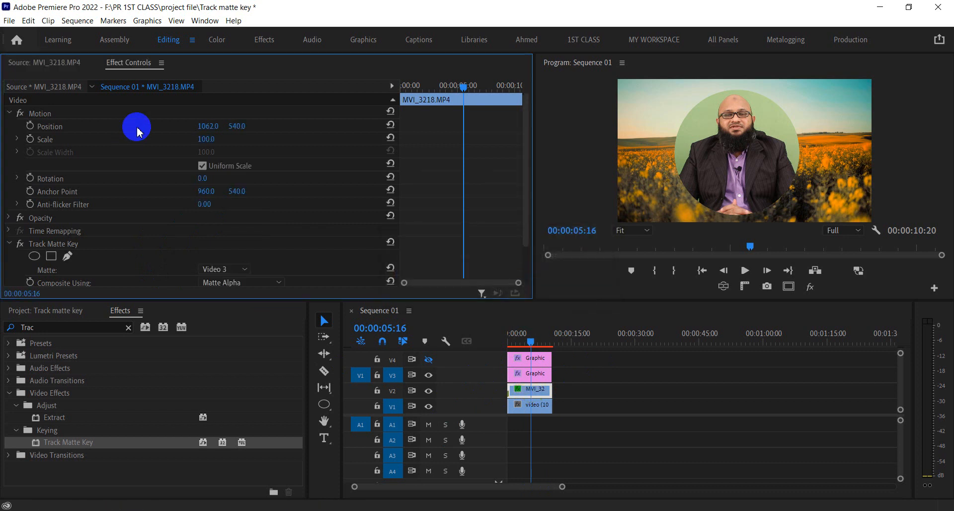
# Set the MVI_3218 clip's horizontal position to 966.0 and make track V4 visible again.
pyautogui.moveTo(206, 130)
pyautogui.mouseDown()
pyautogui.moveTo(139, 130)
pyautogui.moveTo(255, 133)
pyautogui.moveTo(219, 126)
pyautogui.mouseUp()
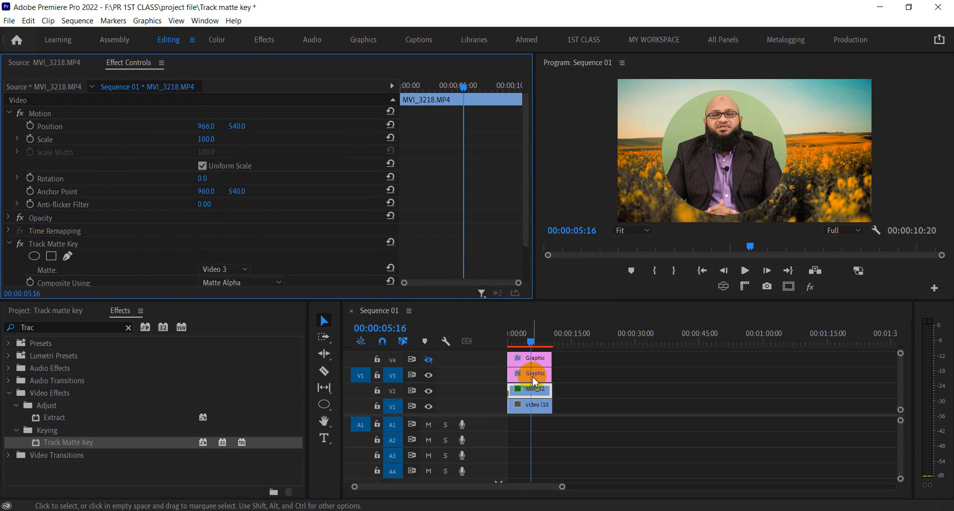
pyautogui.click(428, 363)
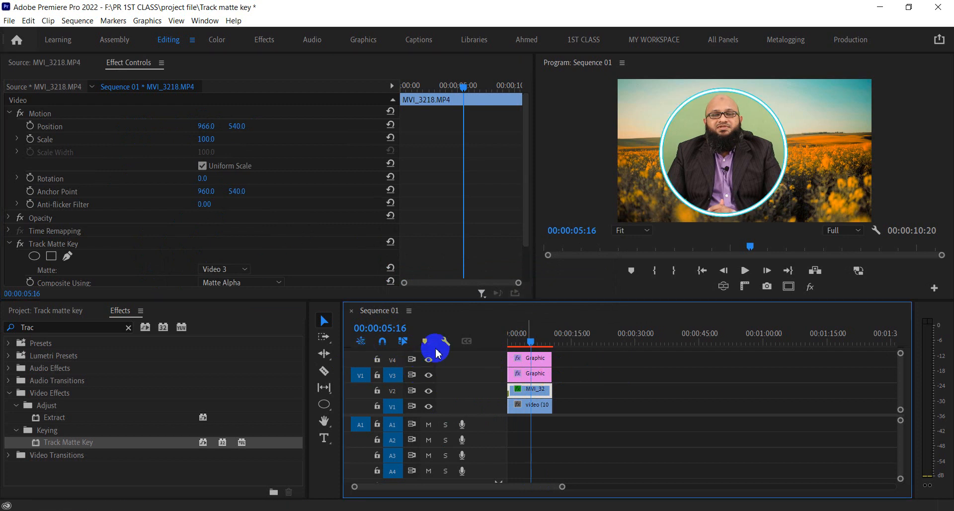
# Nest the clips on V2, V3 and V4 into a sequence named "wwav cam".
pyautogui.click(541, 377)
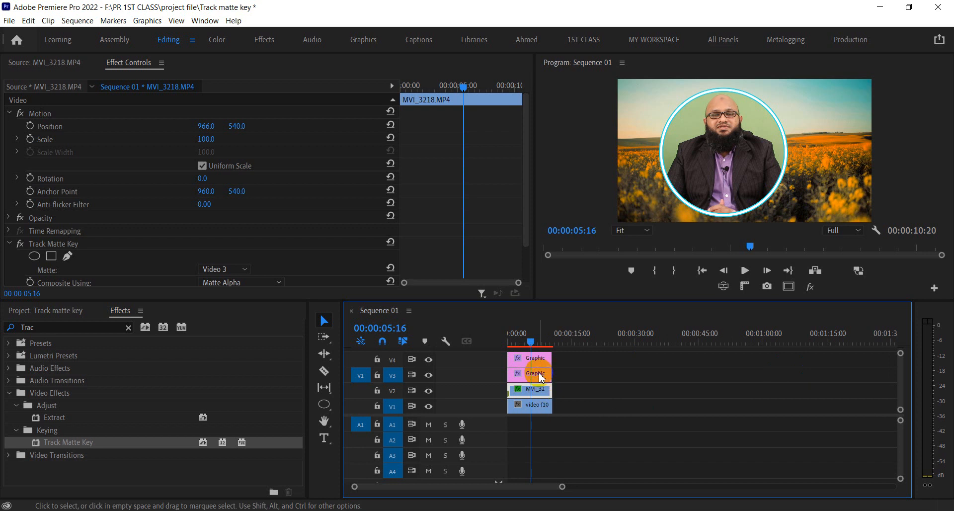
pyautogui.click(541, 358)
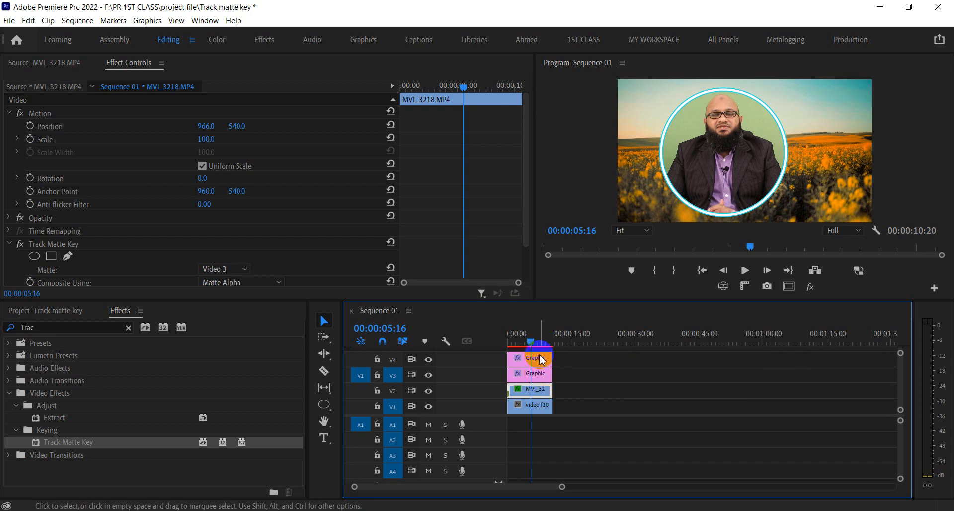
pyautogui.moveTo(587, 355); pyautogui.dragTo(538, 398)
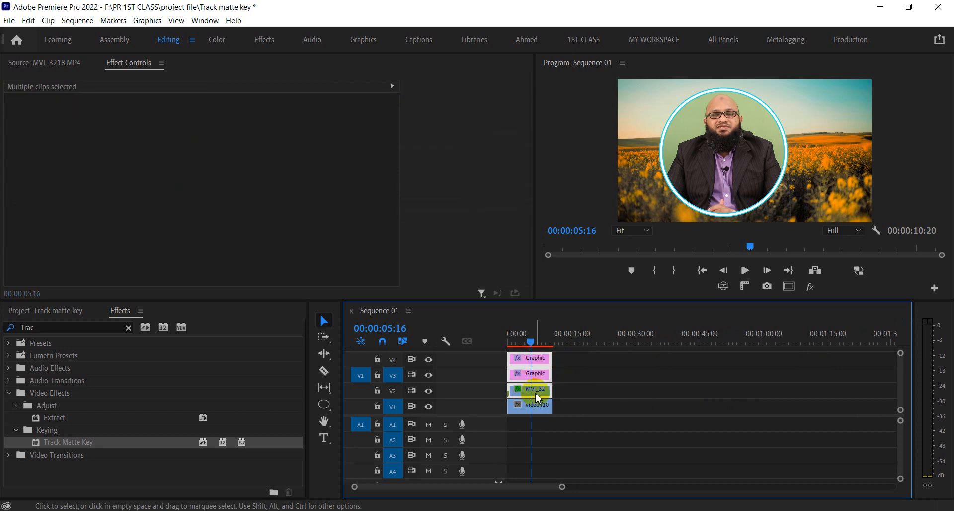
pyautogui.rightClick(540, 395)
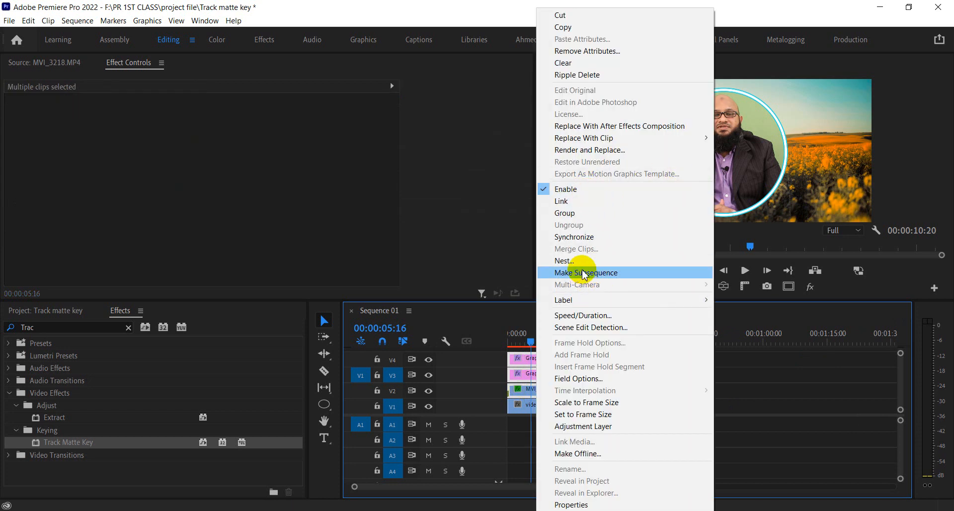
pyautogui.click(572, 259)
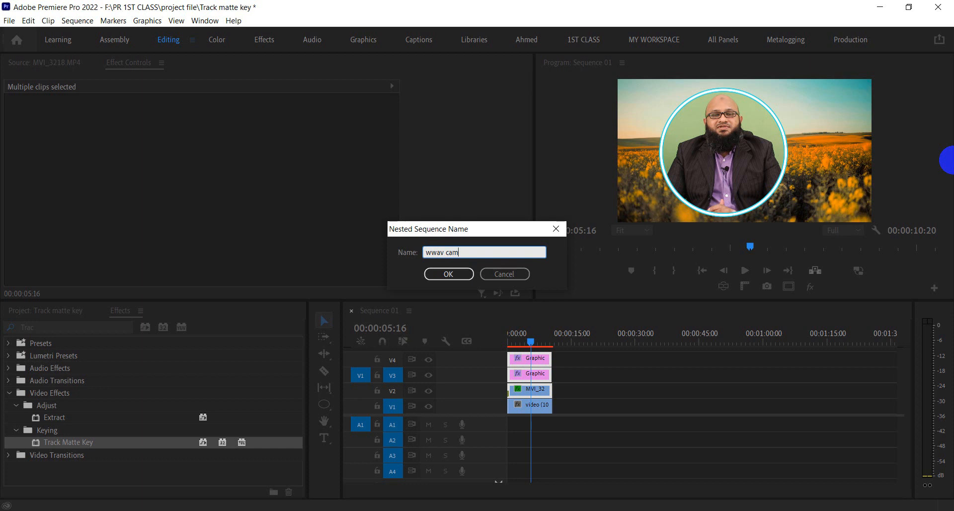
pyautogui.press('Return')
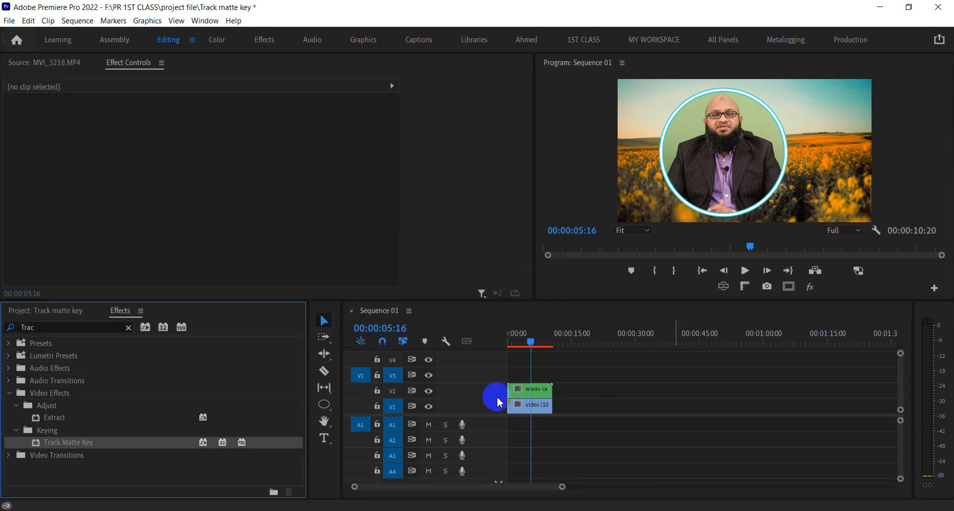
# Scale the nested wwav cam clip to 34.0 at position 1722.0, 875.0 and play the sequence from the start.
pyautogui.click(541, 392)
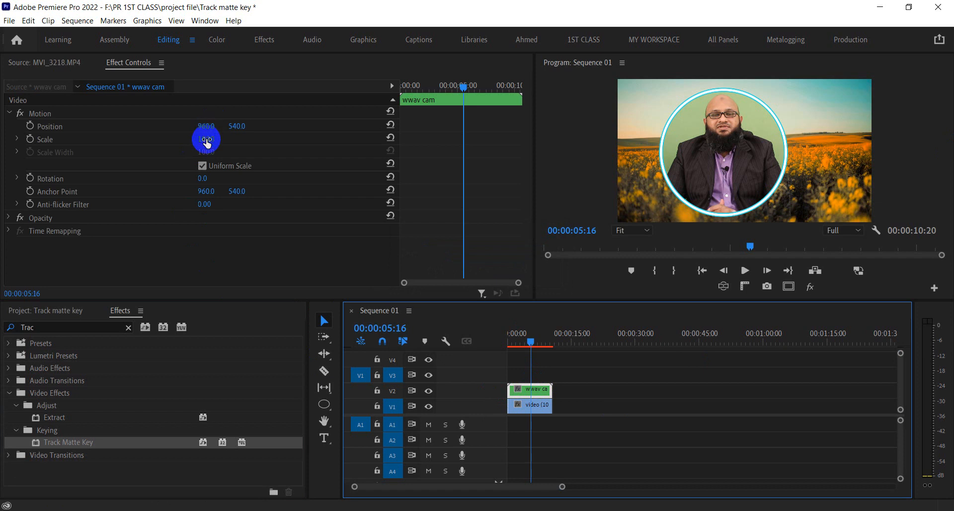
pyautogui.moveTo(207, 140); pyautogui.dragTo(629, 73)
pyautogui.moveTo(235, 125); pyautogui.dragTo(380, 102)
pyautogui.moveTo(204, 138); pyautogui.dragTo(312, 109)
pyautogui.click(506, 336)
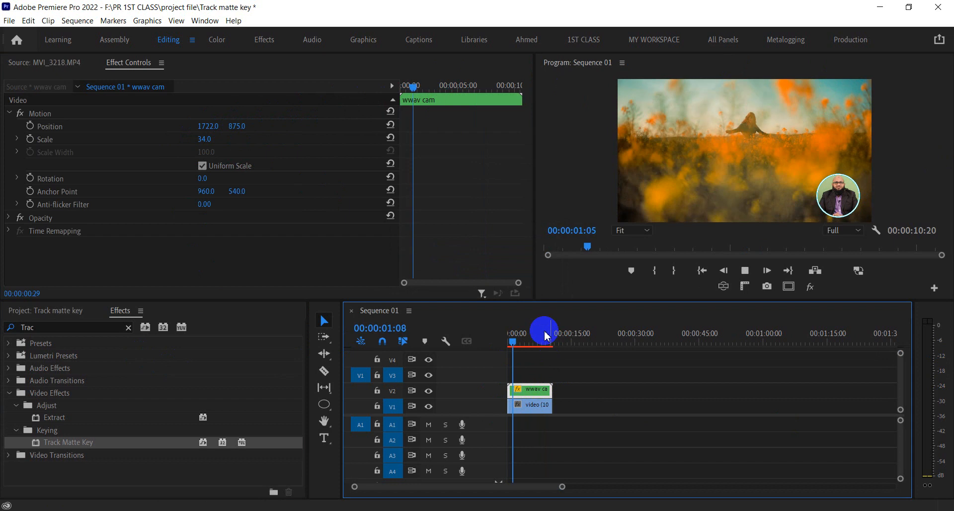
# In the nested wwav cam sequence, try reversing the MVI_3218 clip's Track Matte Key, restore it, and return to Sequence 01.
pyautogui.click(806, 204)
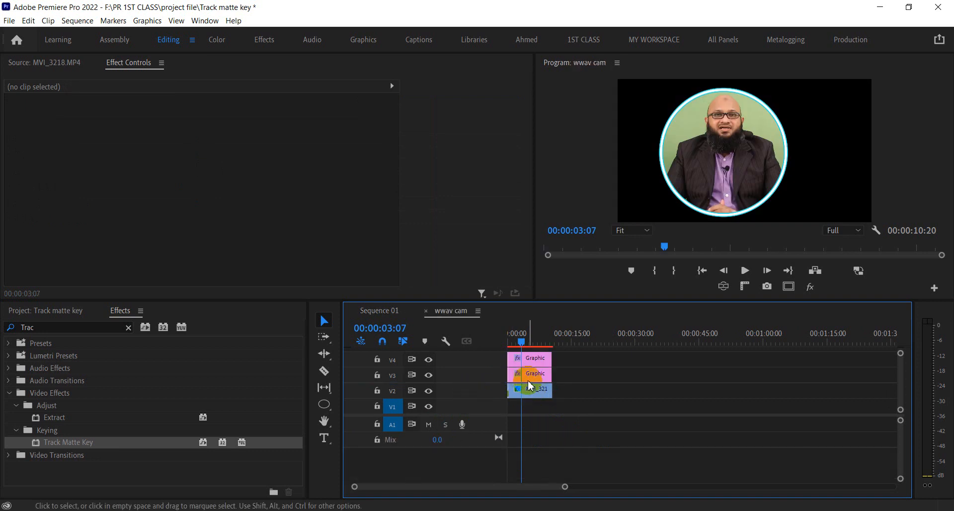
pyautogui.click(529, 379)
pyautogui.click(528, 389)
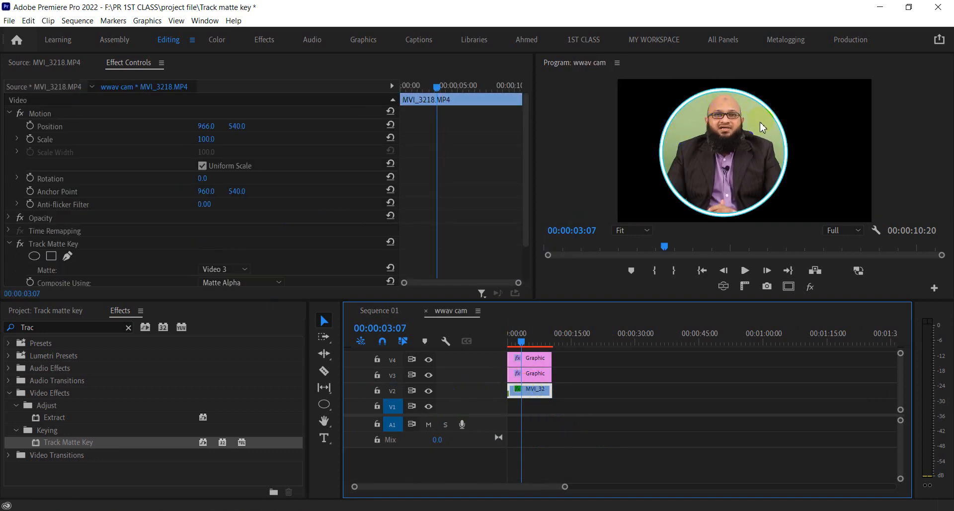
pyautogui.scroll(-2, 301, 199)
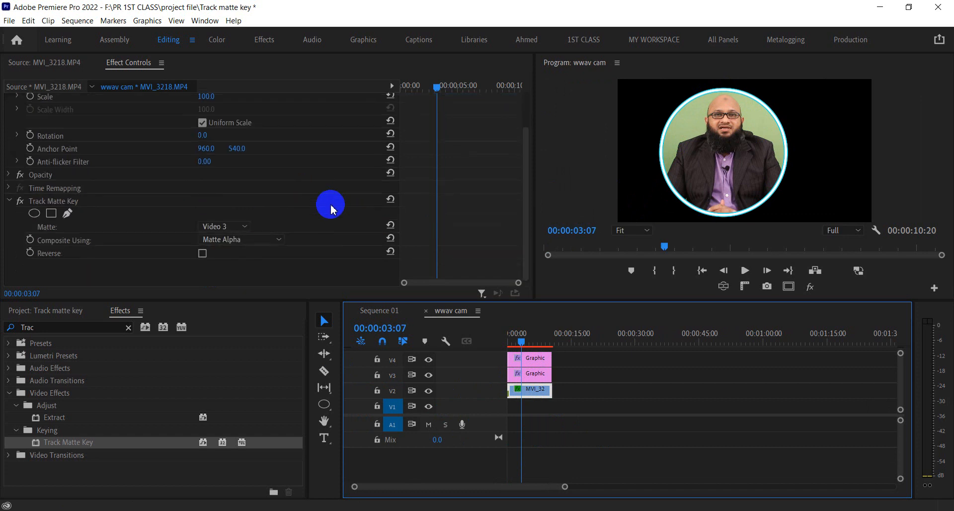
pyautogui.click(203, 254)
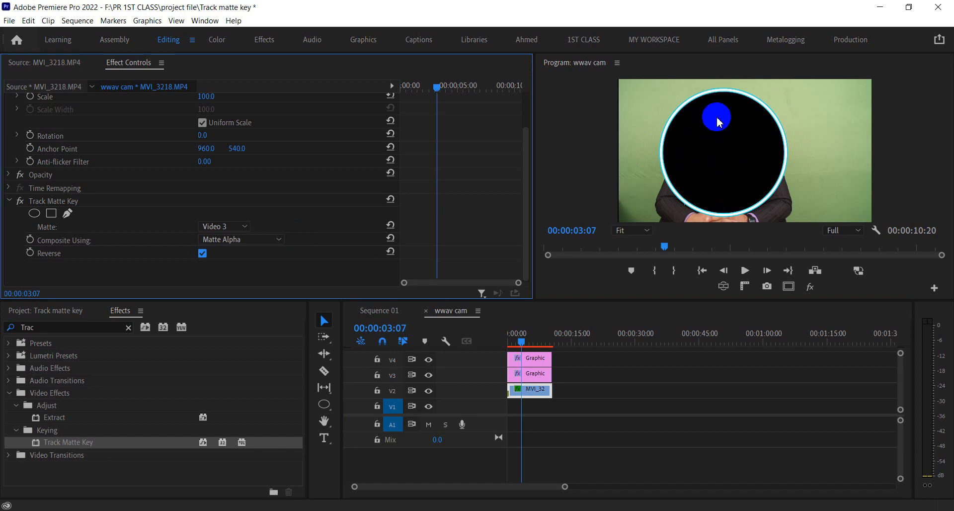
pyautogui.click(203, 253)
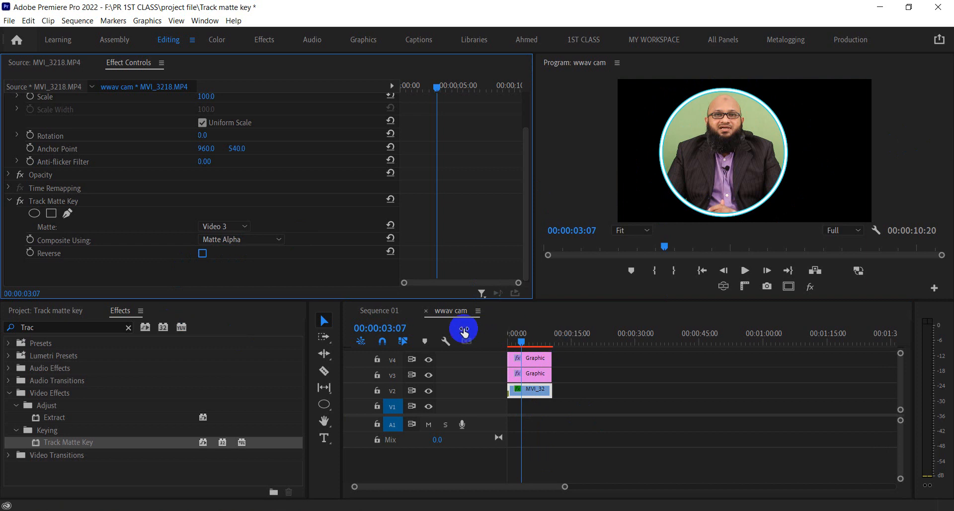
pyautogui.click(398, 312)
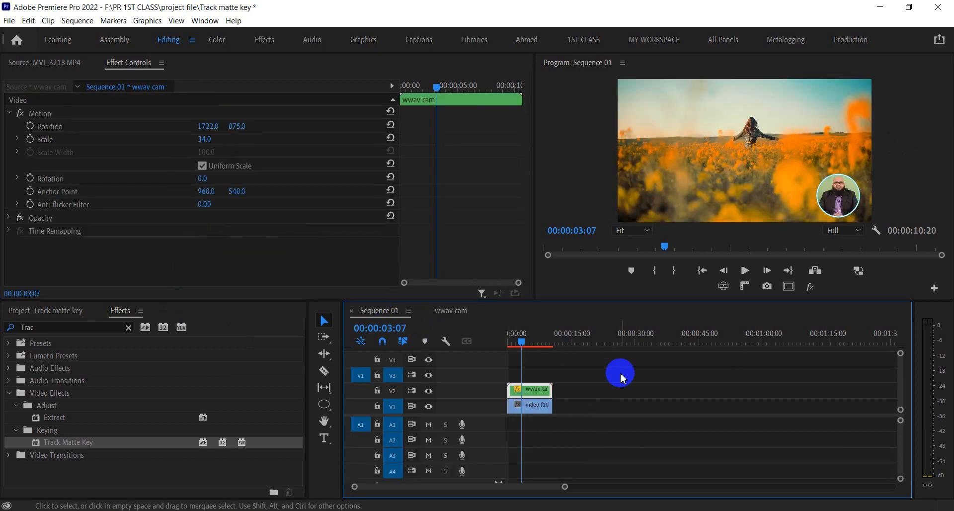
# Create a new sequence from the custom Hd preset.
pyautogui.click(42, 310)
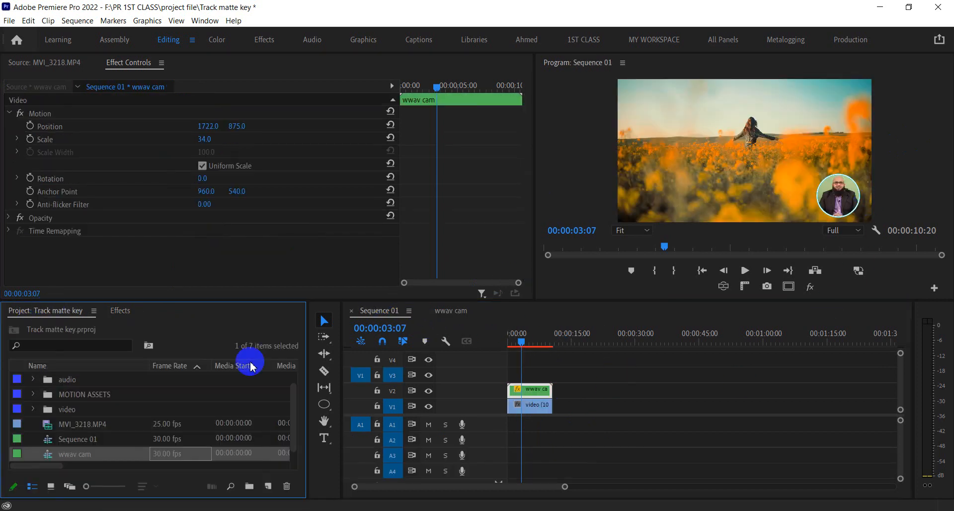
pyautogui.click(268, 486)
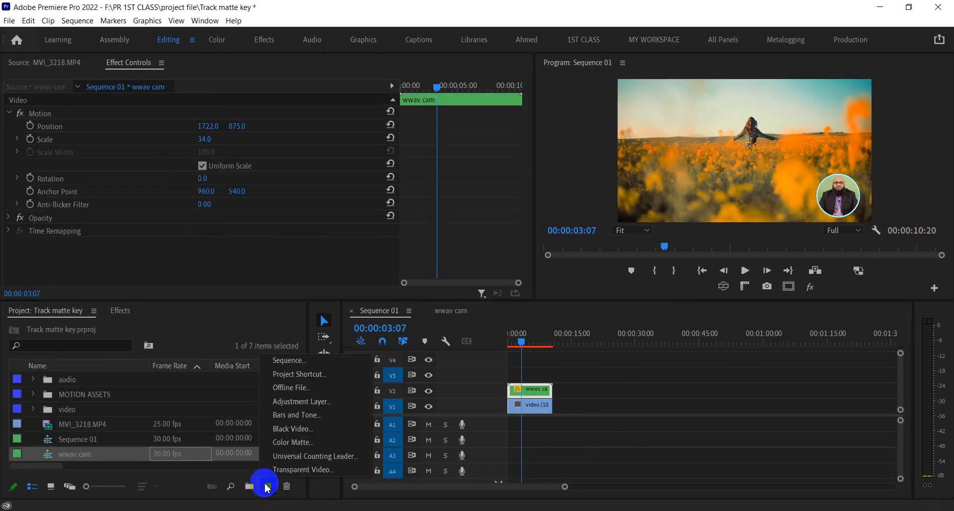
pyautogui.click(304, 367)
pyautogui.scroll(-3, 576, 383)
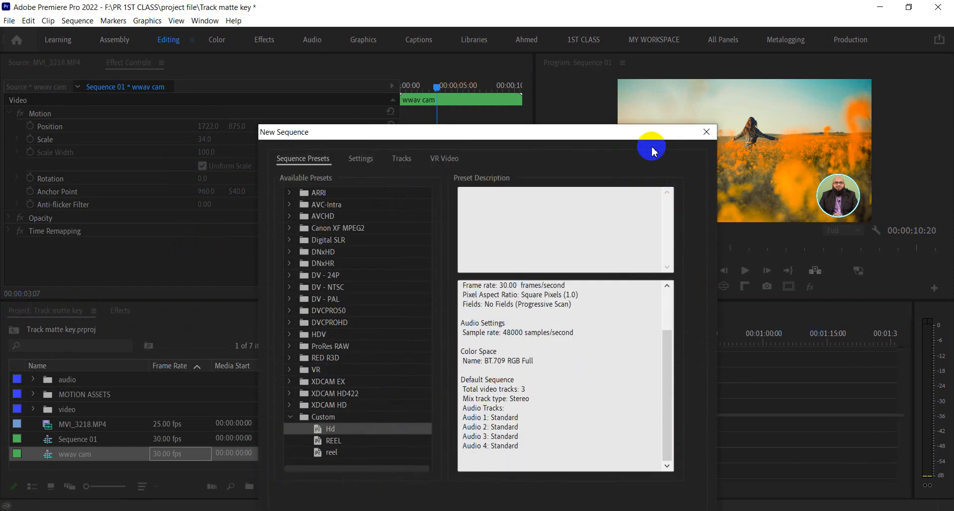
pyautogui.moveTo(650, 135); pyautogui.dragTo(651, 32)
pyautogui.click(601, 476)
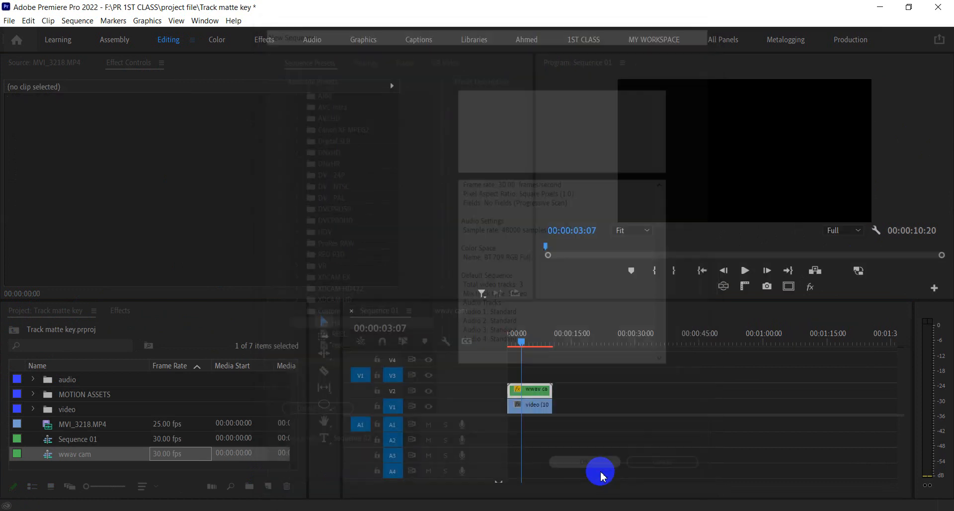
# Expand the video bin in the project to show its clips.
pyautogui.scroll(1, 87, 440)
pyautogui.click(81, 430)
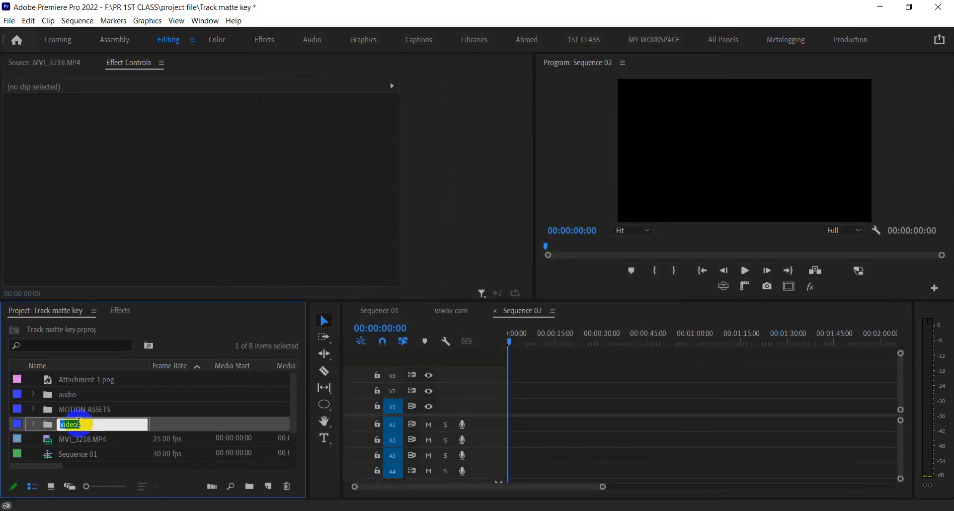
pyautogui.click(33, 424)
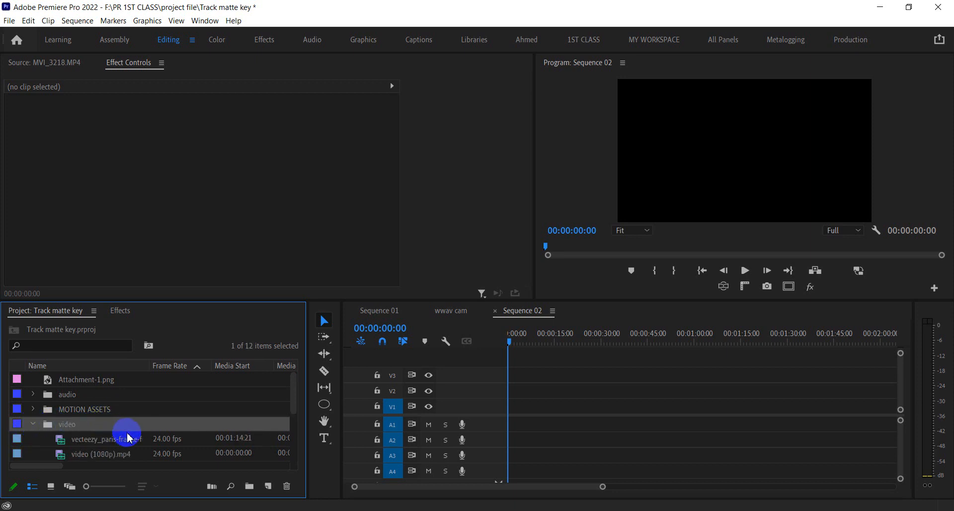
pyautogui.scroll(-2, 122, 435)
pyautogui.click(110, 427)
pyautogui.moveTo(110, 427); pyautogui.dragTo(544, 385)
pyautogui.click(550, 288)
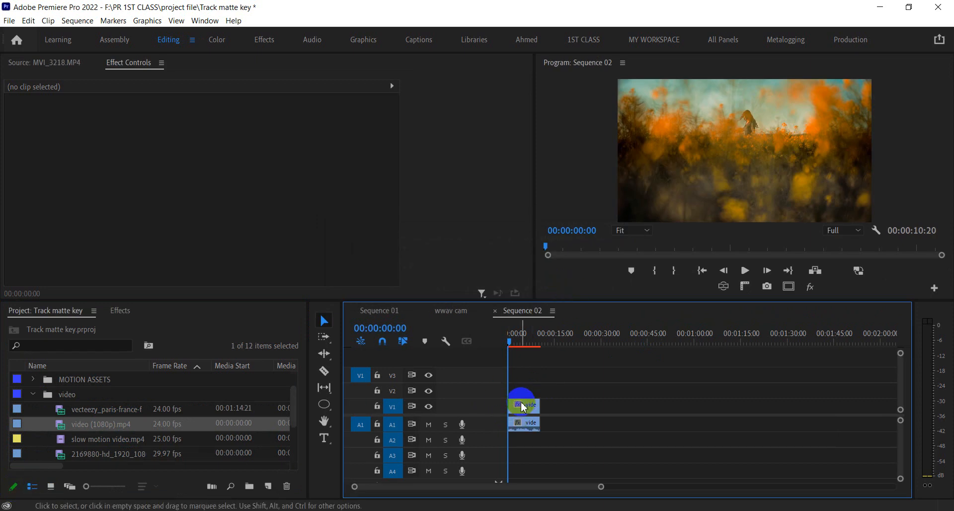
pyautogui.press('Delete')
pyautogui.click(97, 425)
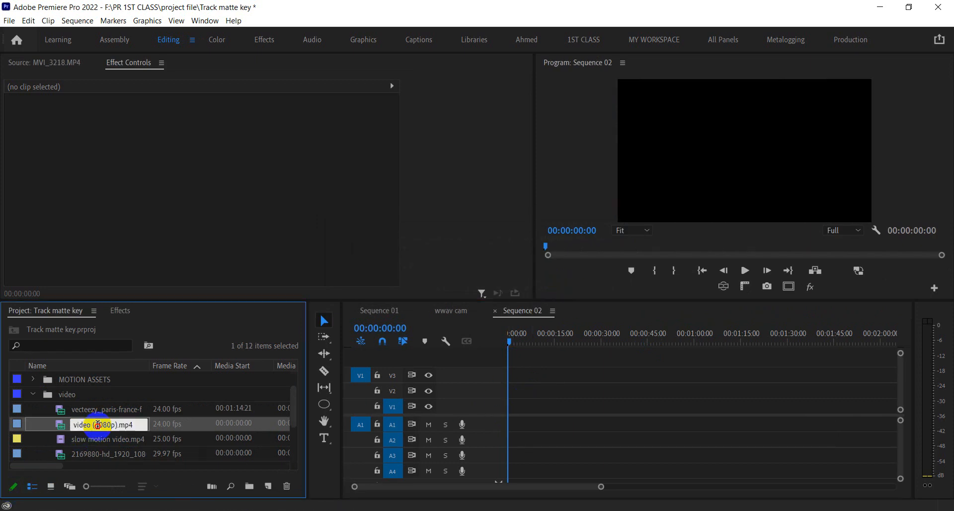
pyautogui.click(51, 430)
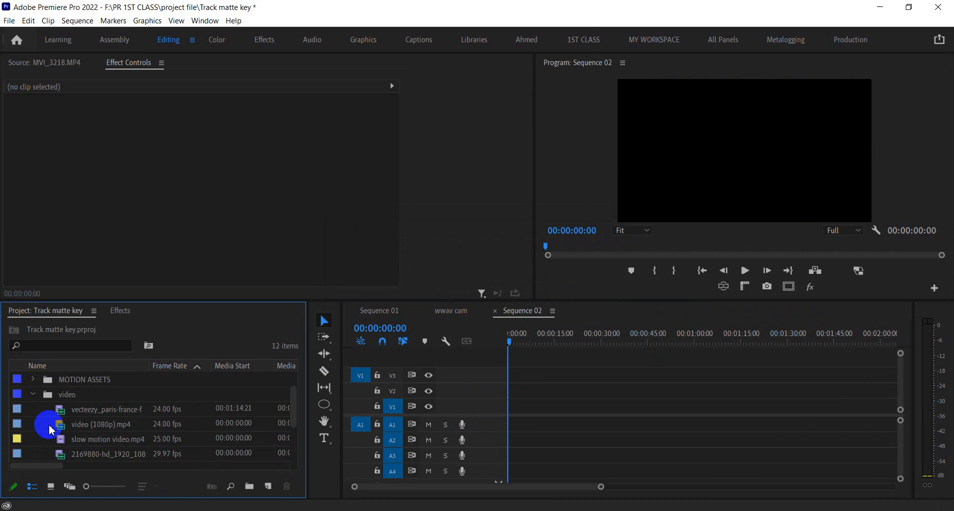
pyautogui.doubleClick(49, 425)
pyautogui.click(784, 17)
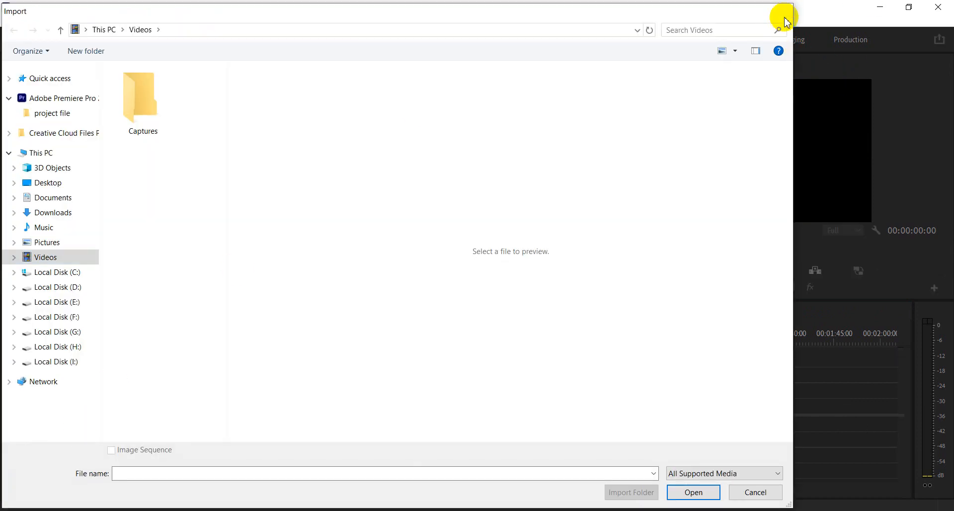
# Add only the picture of video (1080p).mp4 to V1 at the sequence start, keeping the existing sequence settings.
pyautogui.doubleClick(121, 423)
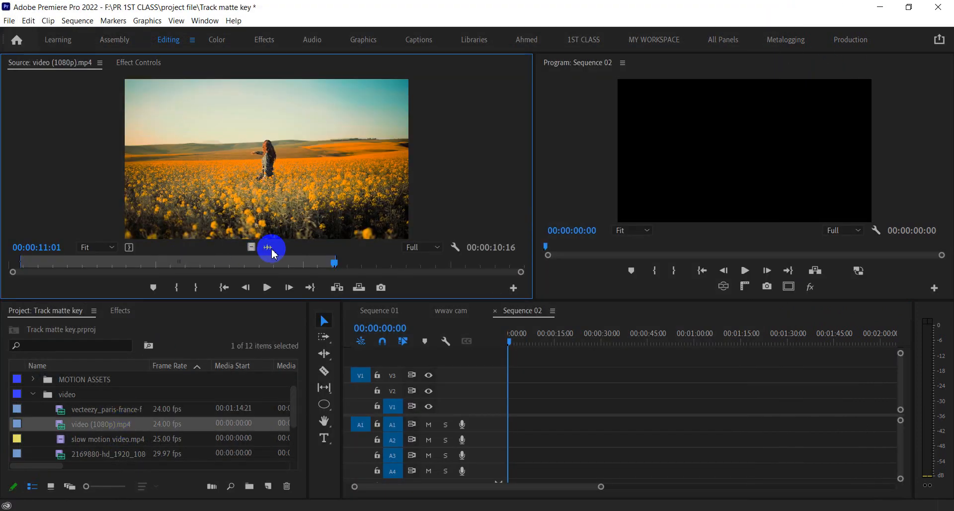
pyautogui.moveTo(268, 247); pyautogui.dragTo(757, 440)
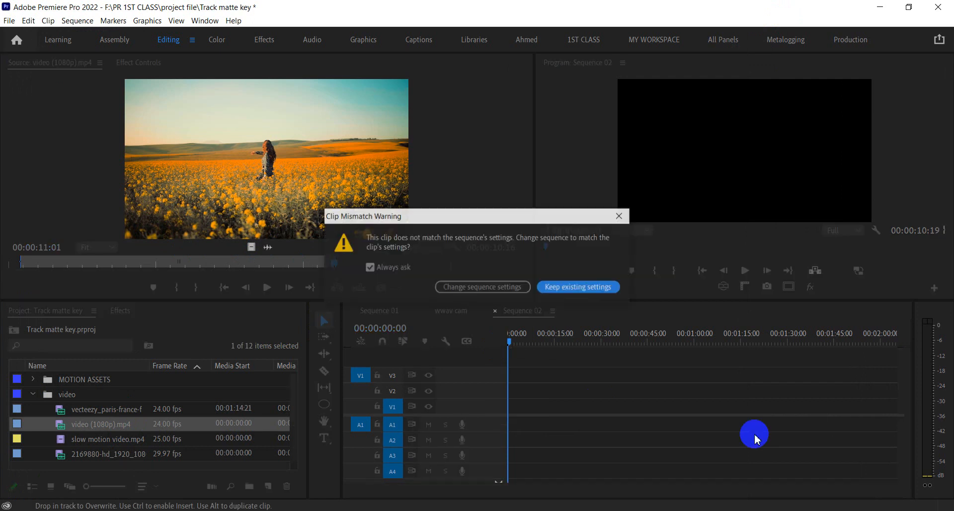
pyautogui.click(606, 287)
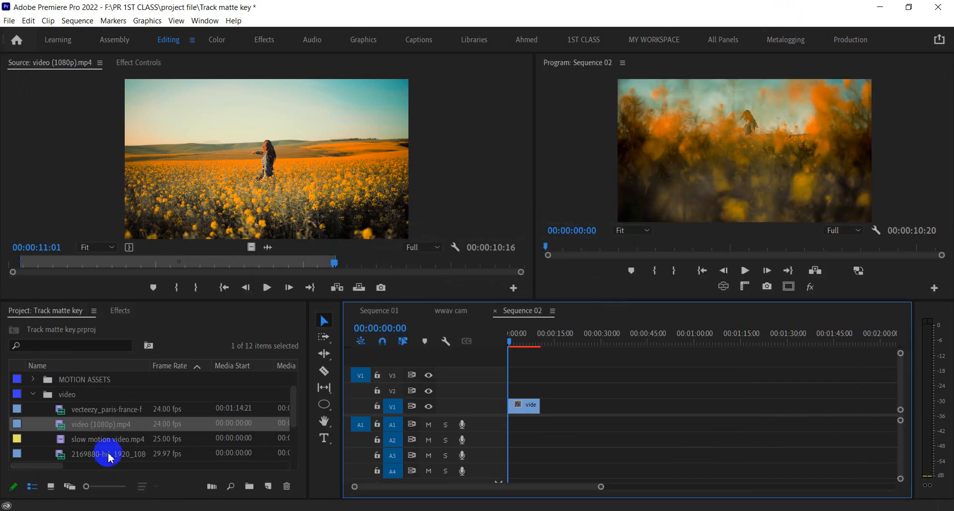
# Add only the picture of the vecteezy Paris Eiffel Tower clip to V2 at the sequence start and scrub through it.
pyautogui.doubleClick(108, 409)
pyautogui.click(107, 408)
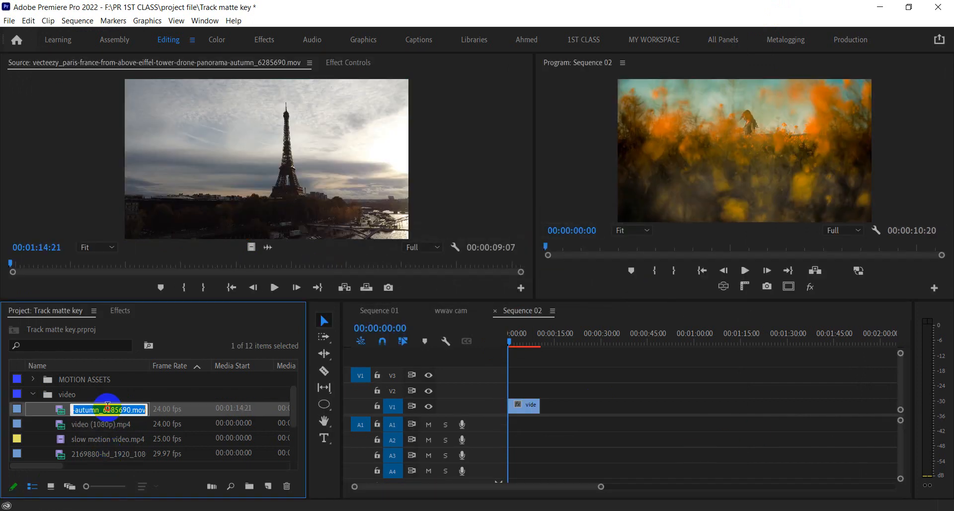
pyautogui.moveTo(251, 247); pyautogui.dragTo(493, 388)
pyautogui.moveTo(511, 332); pyautogui.dragTo(526, 338)
# Place the 2169880-hd_1920_1080_30fps coastline clip on V3 at the sequence start and trim its end to match the Paris clip on V2.
pyautogui.scroll(-2, 117, 437)
pyautogui.click(109, 425)
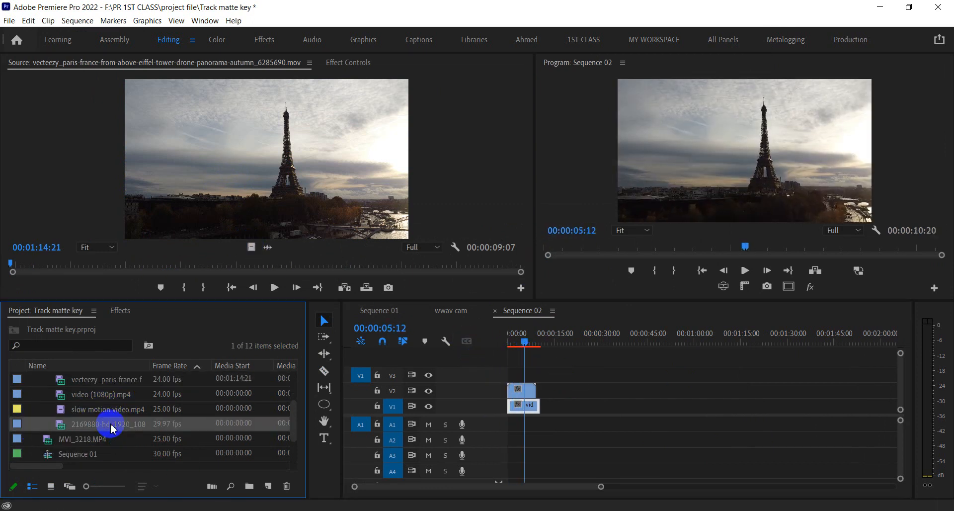
pyautogui.click(111, 426)
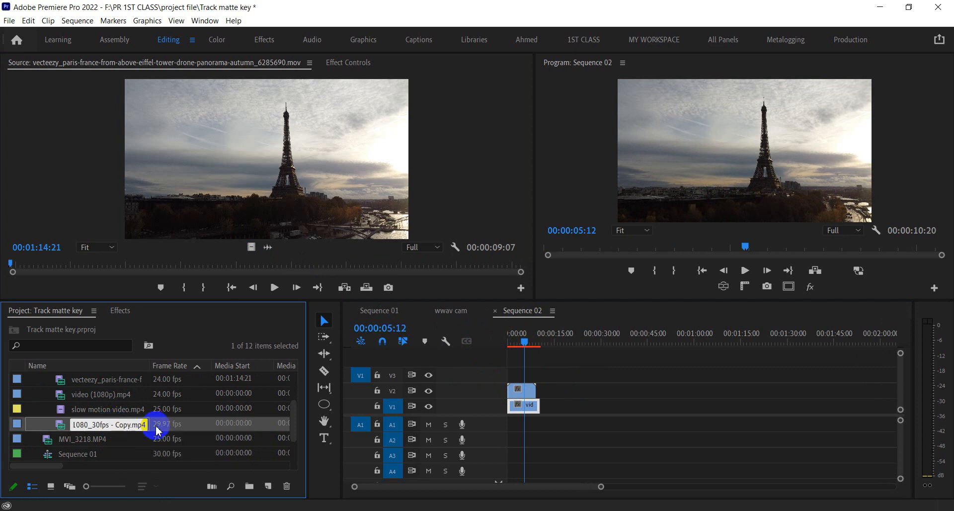
pyautogui.doubleClick(47, 425)
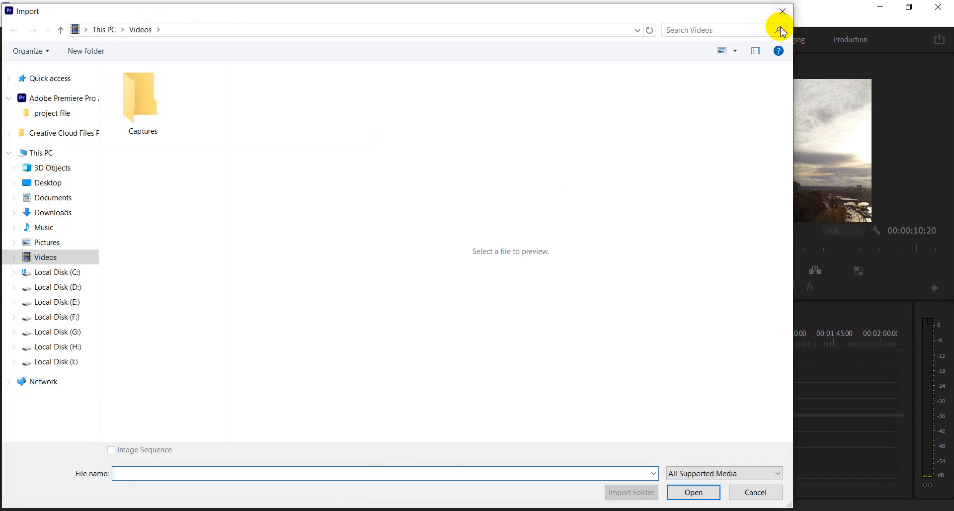
pyautogui.click(779, 15)
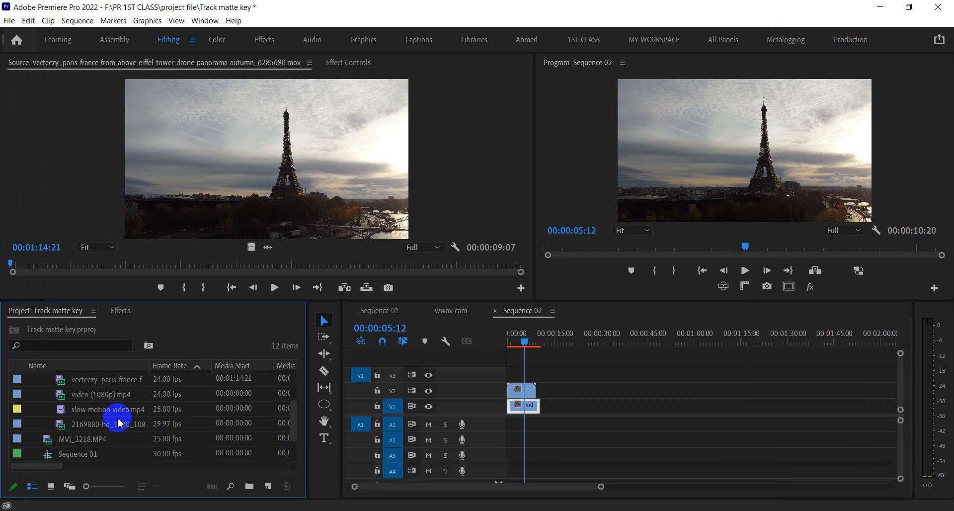
pyautogui.doubleClick(118, 423)
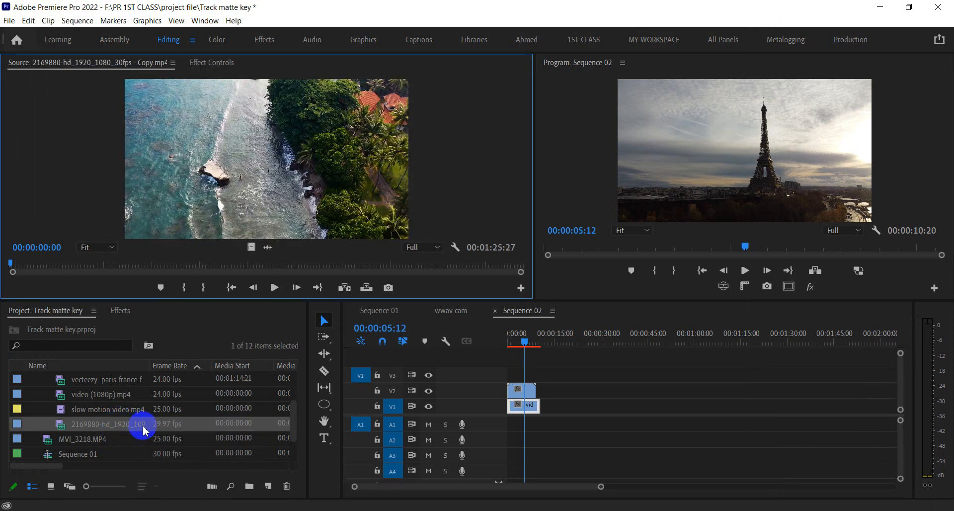
pyautogui.moveTo(143, 430); pyautogui.dragTo(517, 373)
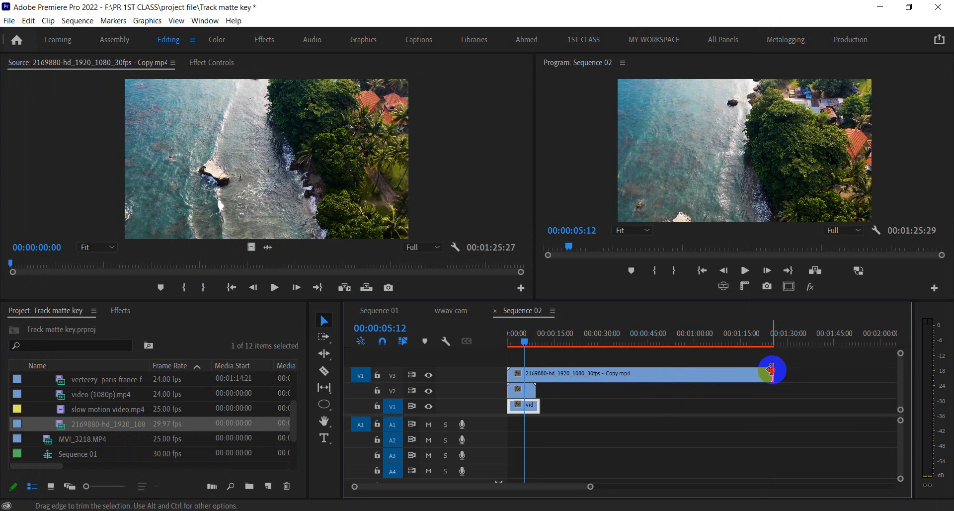
pyautogui.moveTo(772, 370); pyautogui.dragTo(528, 418)
# Cut the clips on V1, V2 and V3 at 00:00:08:12 and delete the pieces after the cut.
pyautogui.click(527, 338)
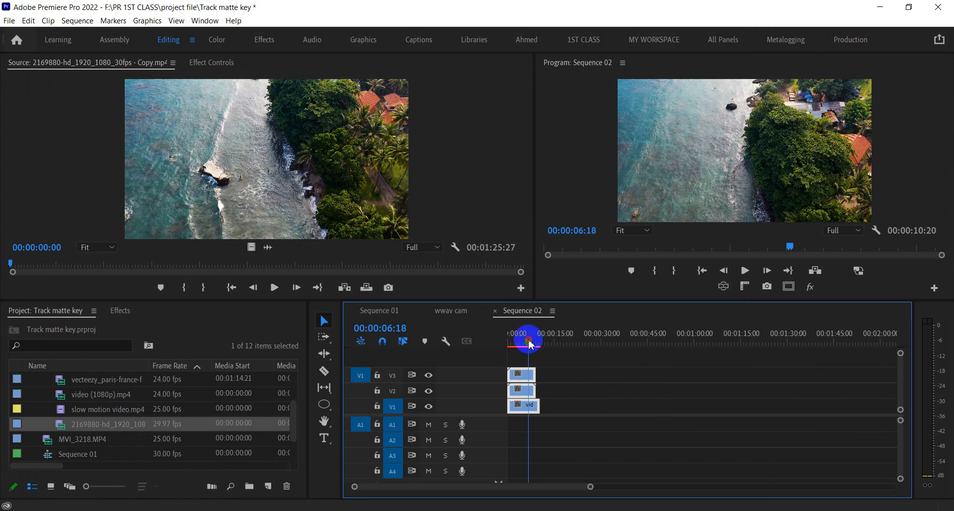
pyautogui.moveTo(531, 343); pyautogui.dragTo(537, 343)
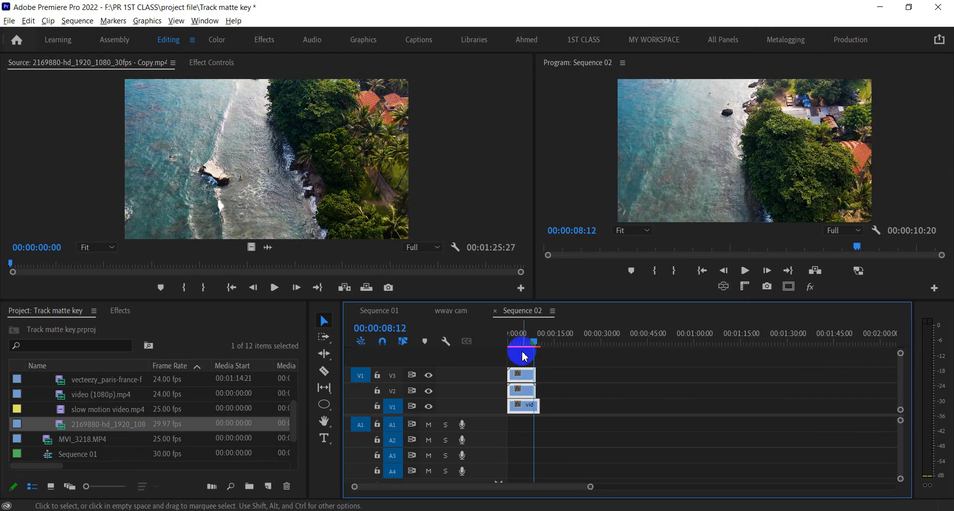
pyautogui.click(534, 378)
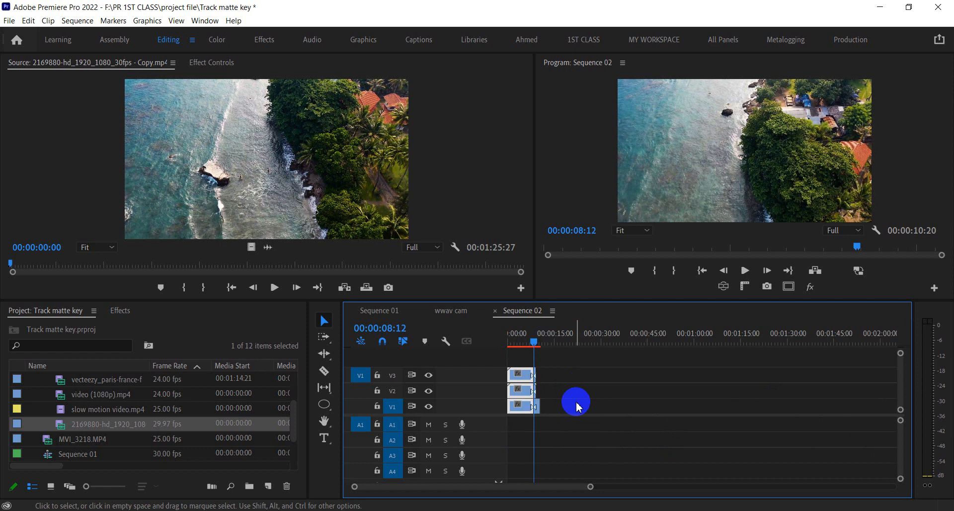
pyautogui.moveTo(590, 486); pyautogui.dragTo(444, 486)
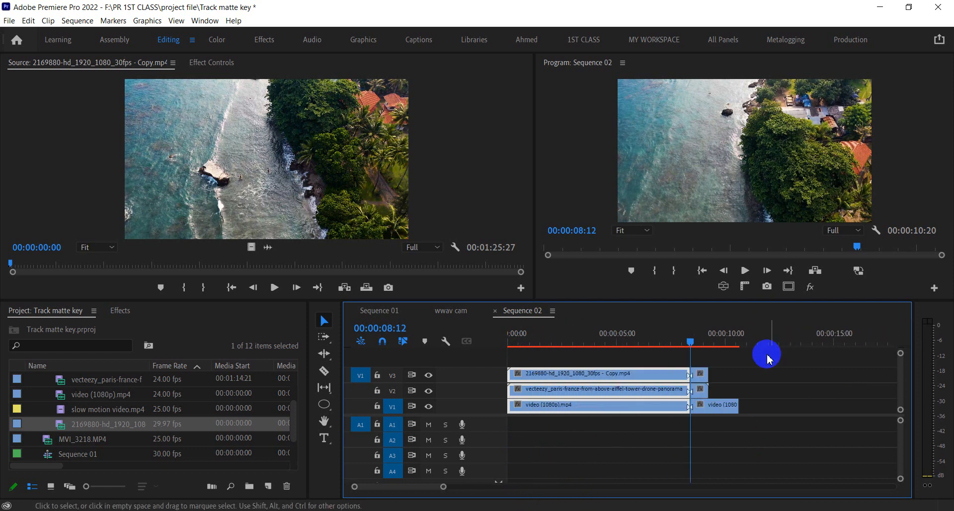
pyautogui.moveTo(768, 356); pyautogui.dragTo(694, 428)
pyautogui.press('Delete')
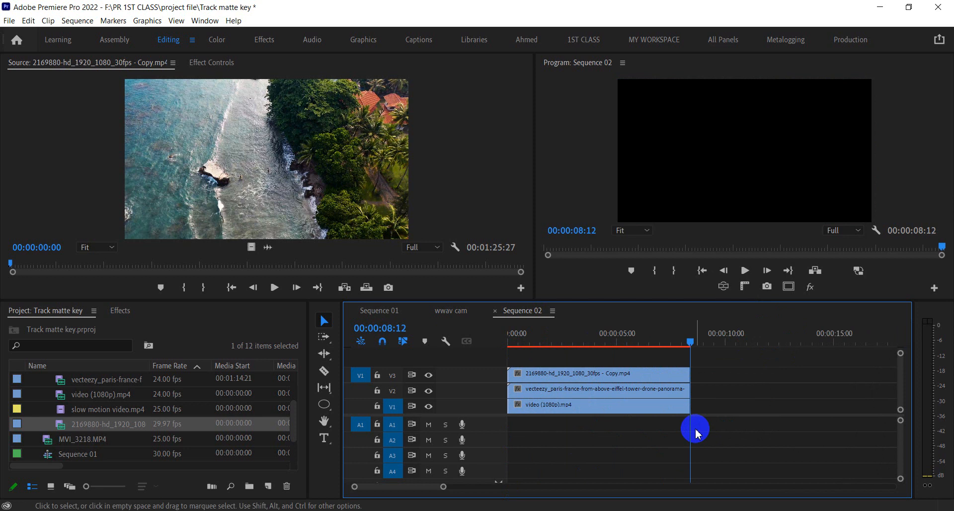
# Move the playhead to 00:00:01:19, hide track V3, and toggle track V2 off and on to compare the stacked clips.
pyautogui.moveTo(688, 331); pyautogui.dragTo(536, 408)
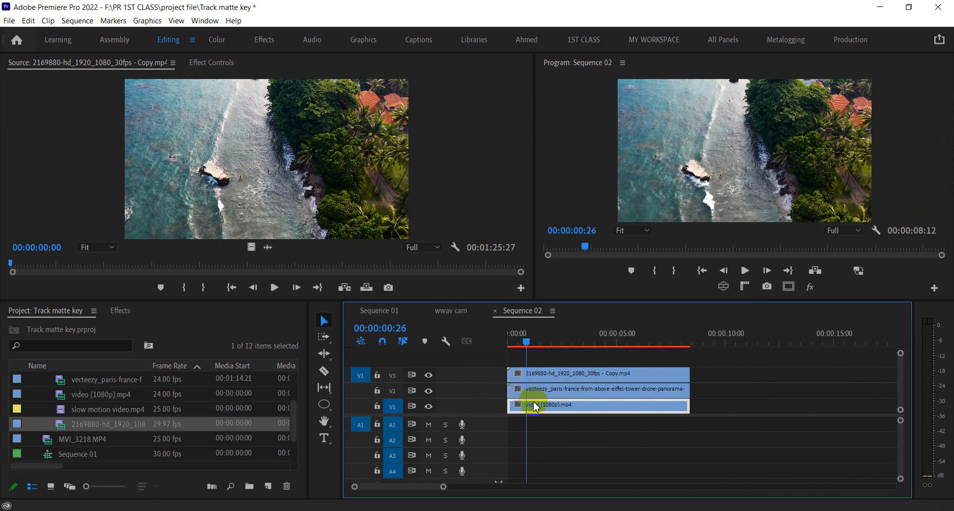
pyautogui.click(544, 336)
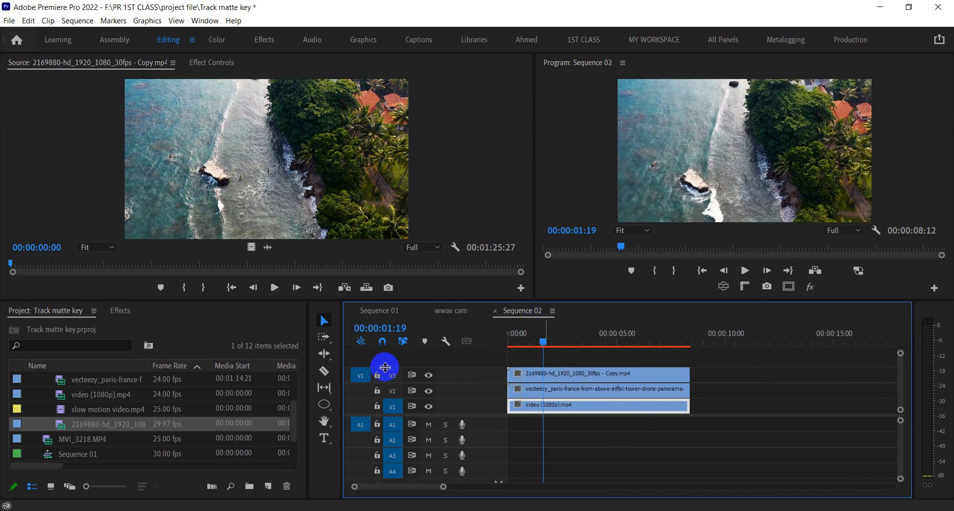
pyautogui.click(428, 375)
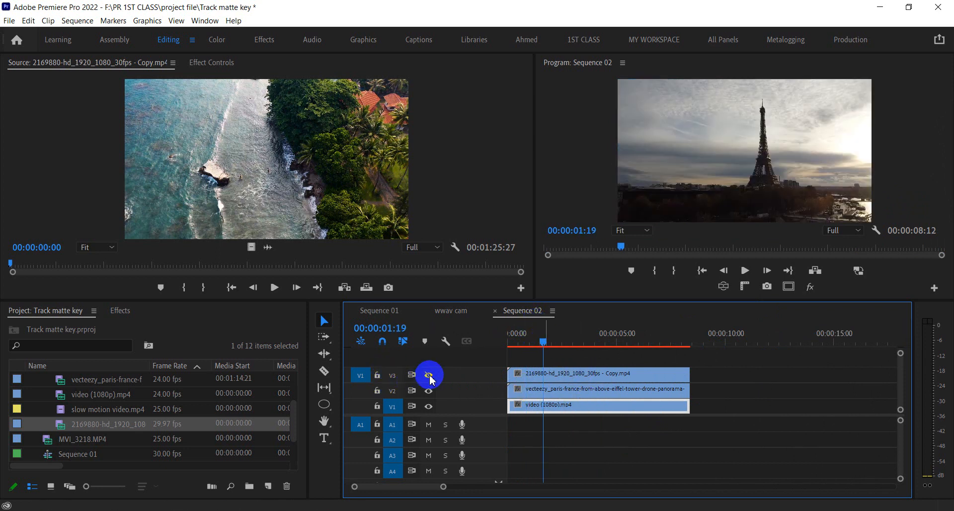
pyautogui.click(429, 390)
pyautogui.click(429, 390)
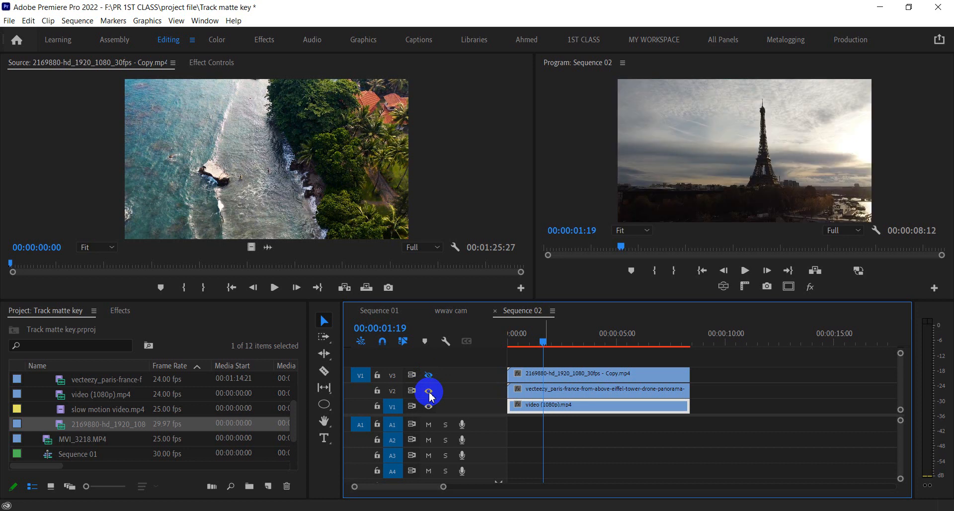
# Make track V3 visible again and enlarge the Program Monitor in both width and height.
pyautogui.click(429, 375)
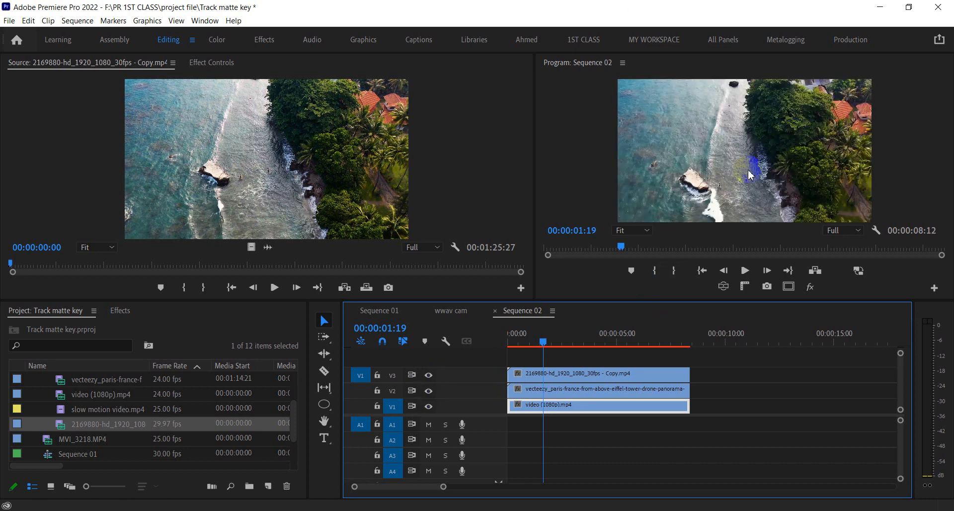
pyautogui.moveTo(533, 149); pyautogui.dragTo(327, 145)
pyautogui.moveTo(449, 298); pyautogui.dragTo(451, 315)
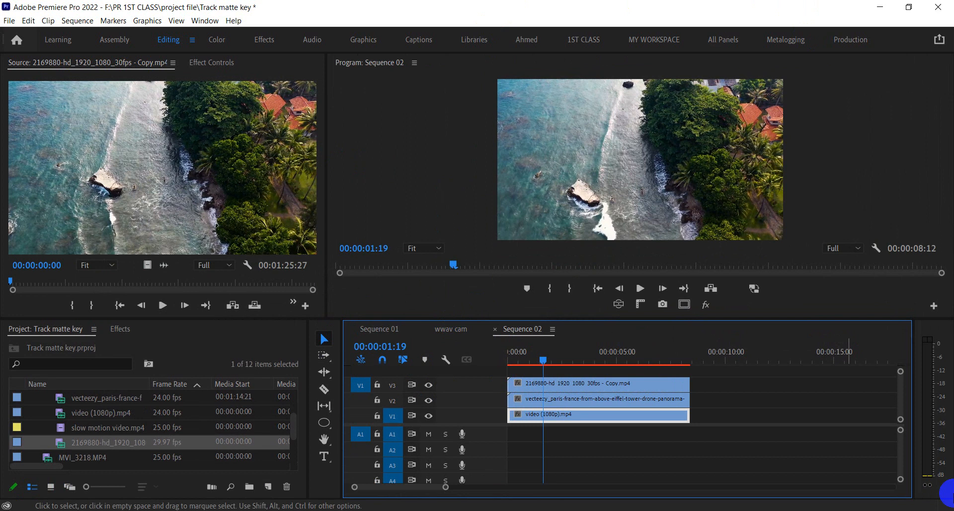
# Customize the Program Monitor's controls so that they include Show Rulers and Show Guides at the end of the second row.
pyautogui.click(933, 306)
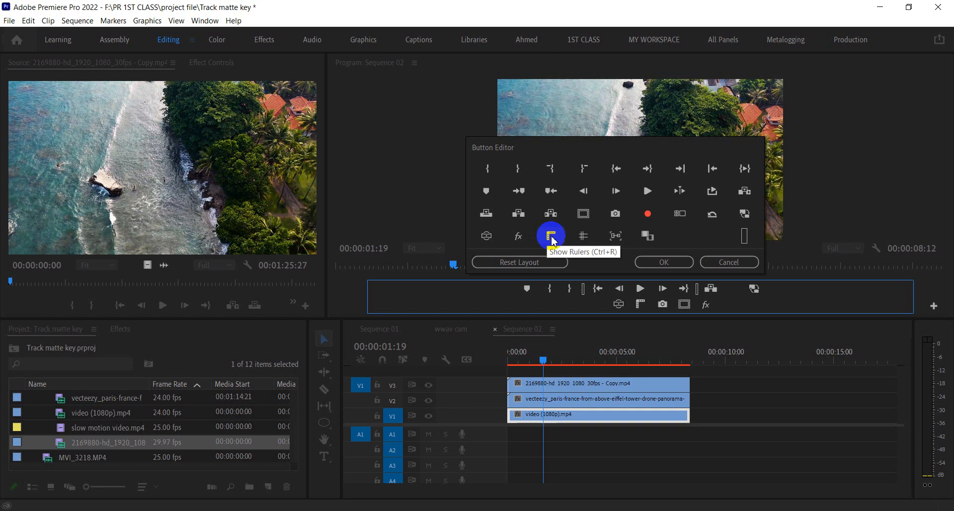
pyautogui.moveTo(553, 239); pyautogui.dragTo(750, 304)
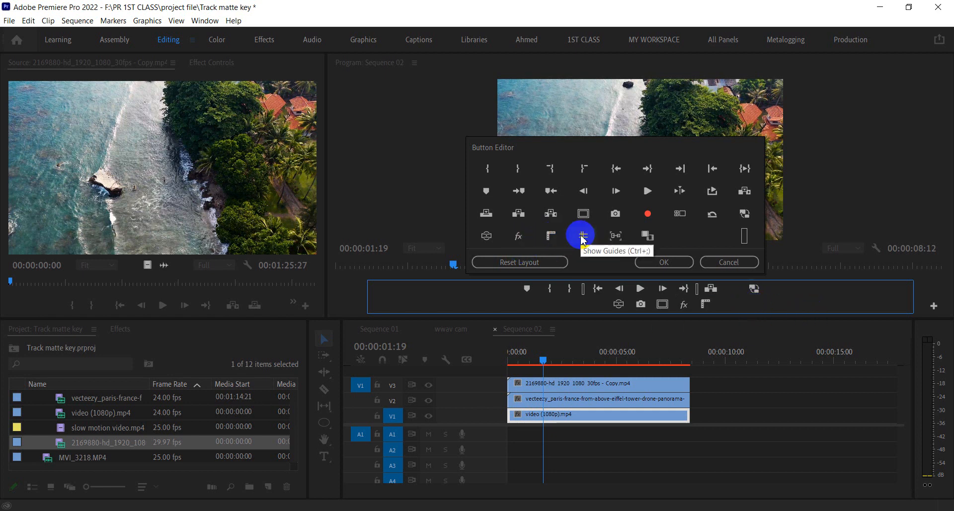
pyautogui.moveTo(584, 240); pyautogui.dragTo(711, 304)
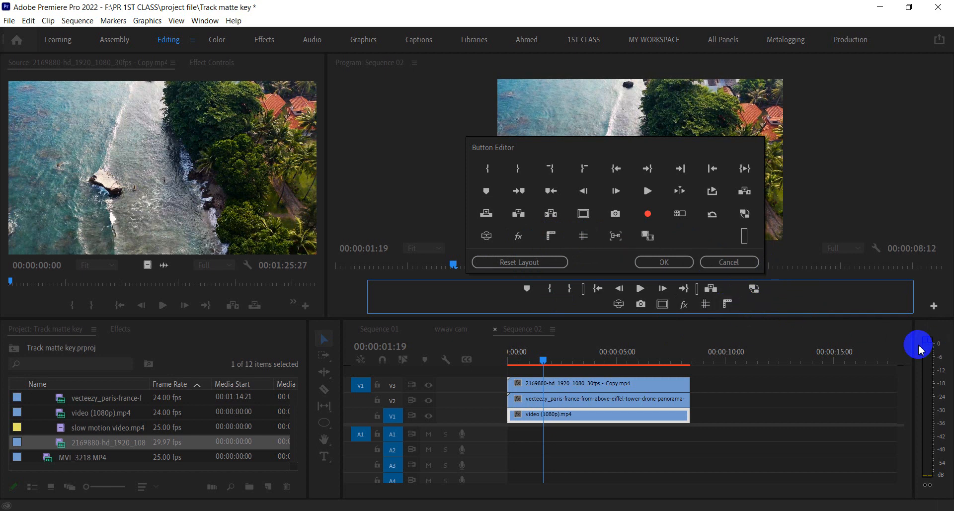
pyautogui.click(665, 262)
# Show guides and rulers in the Program Monitor and remove the existing horizontal guide.
pyautogui.click(706, 304)
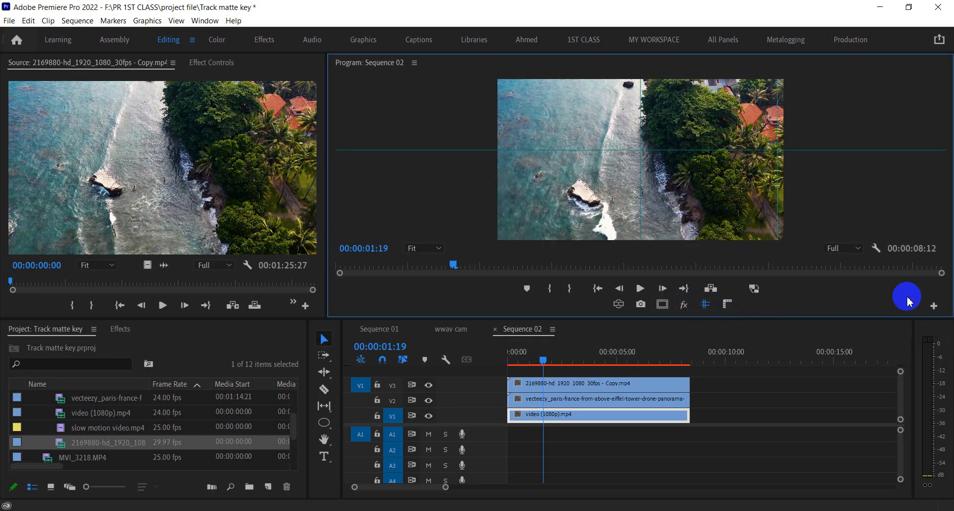
pyautogui.click(727, 304)
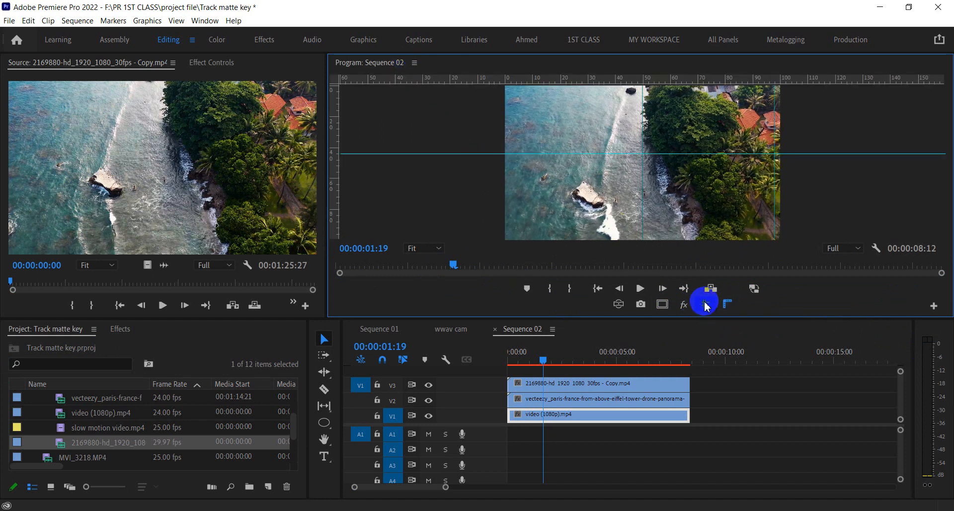
pyautogui.moveTo(586, 164); pyautogui.dragTo(580, 80)
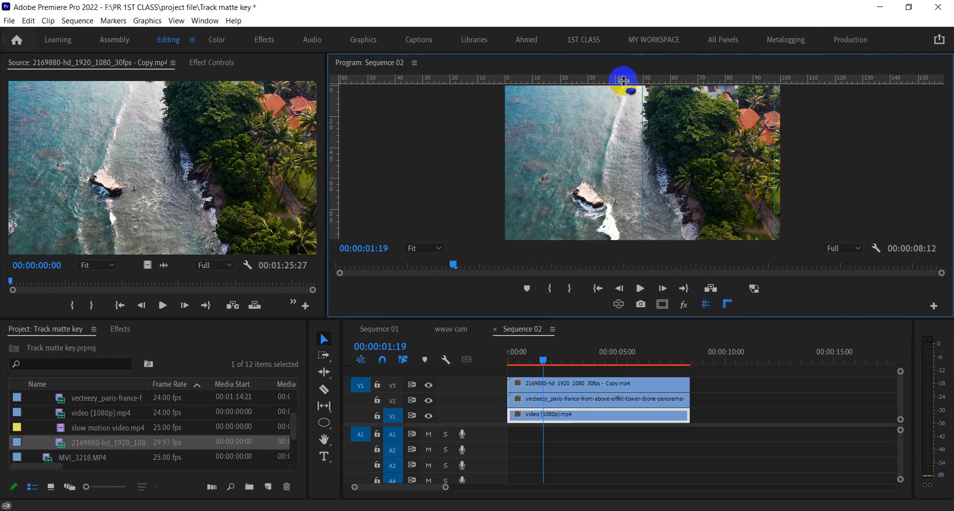
# Start adding a ruler guide with vertical orientation to the Program Monitor.
pyautogui.rightClick(624, 79)
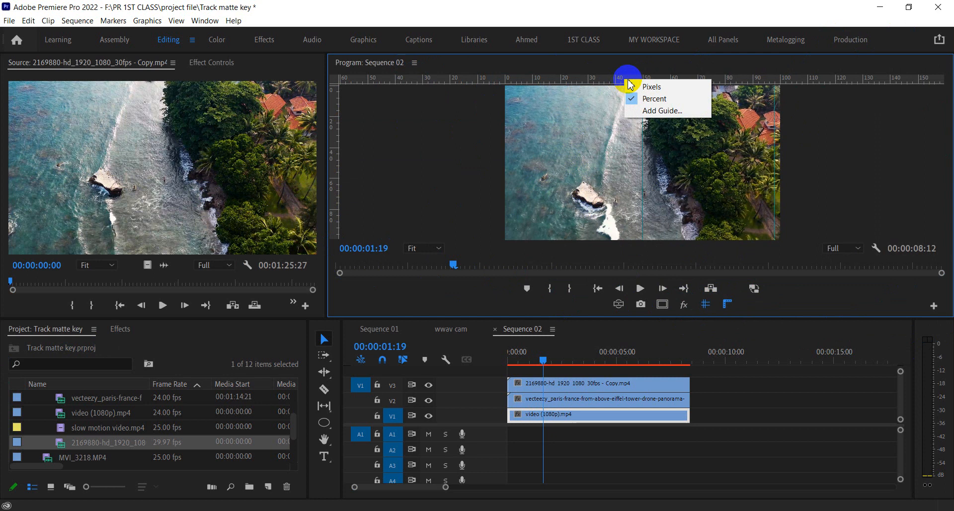
pyautogui.click(666, 115)
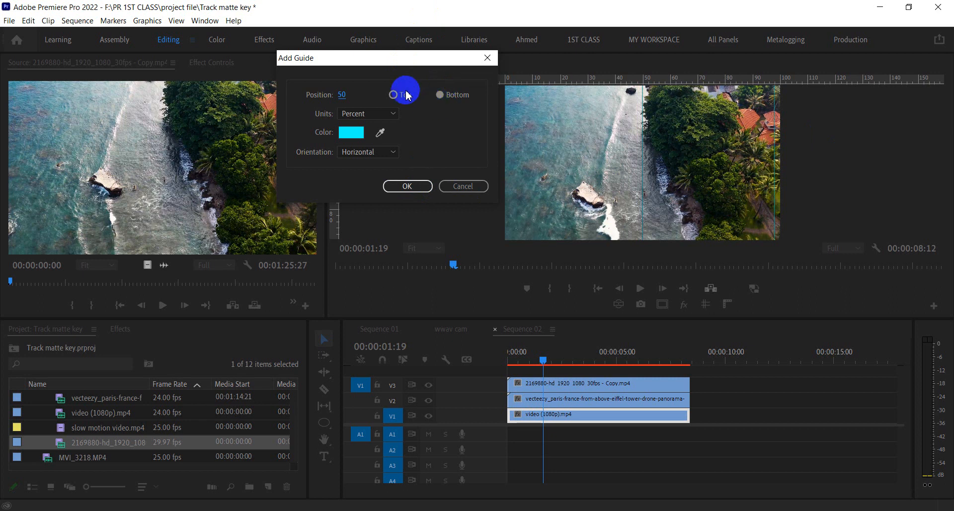
pyautogui.click(394, 152)
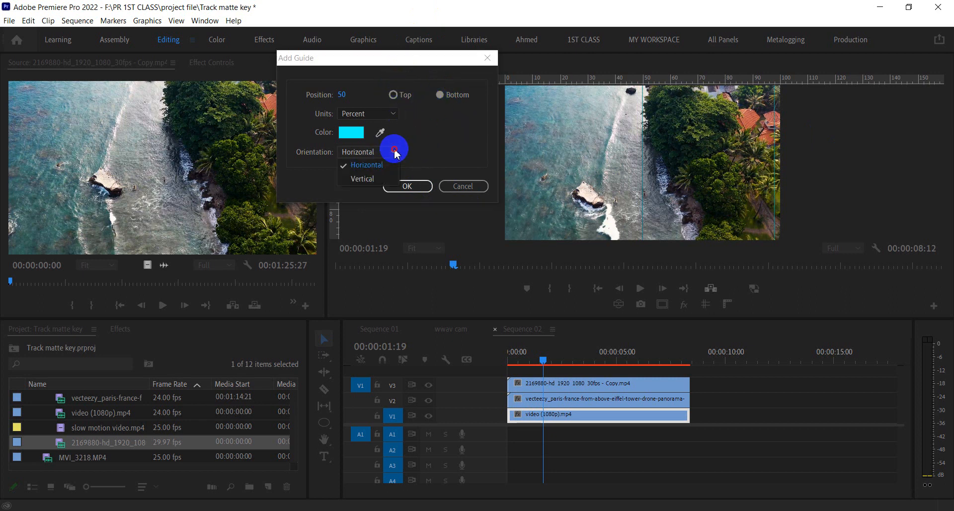
pyautogui.click(374, 180)
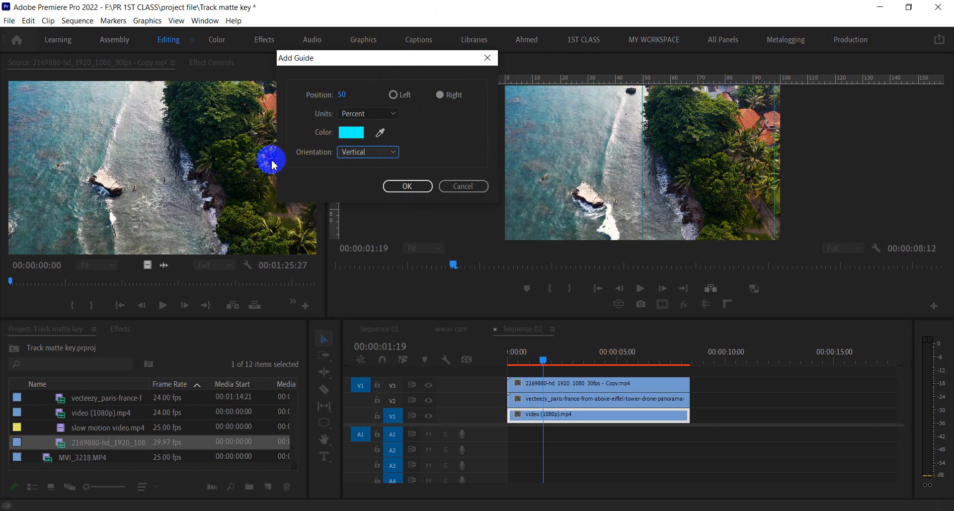
# Add a vertical guide at 33.1 percent from the frame's right edge and remove the centre guide.
pyautogui.click(341, 95)
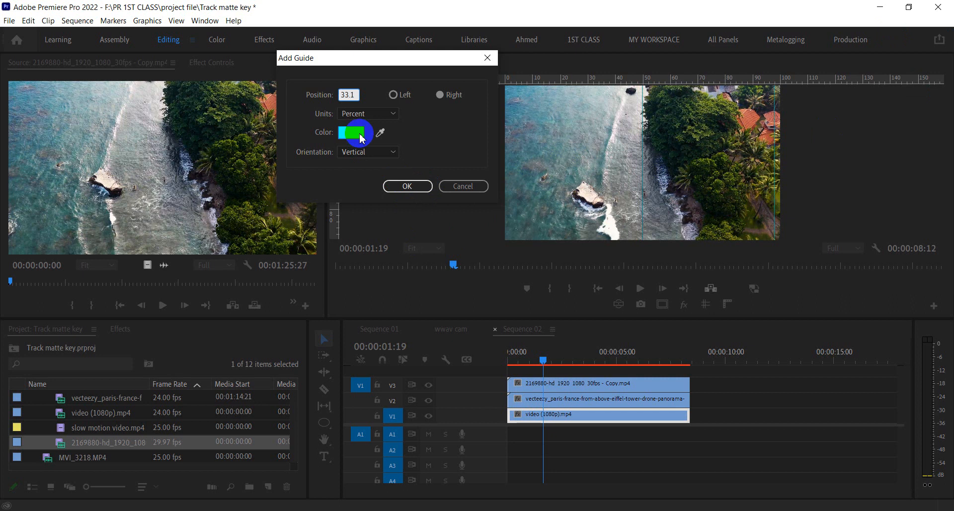
pyautogui.click(409, 186)
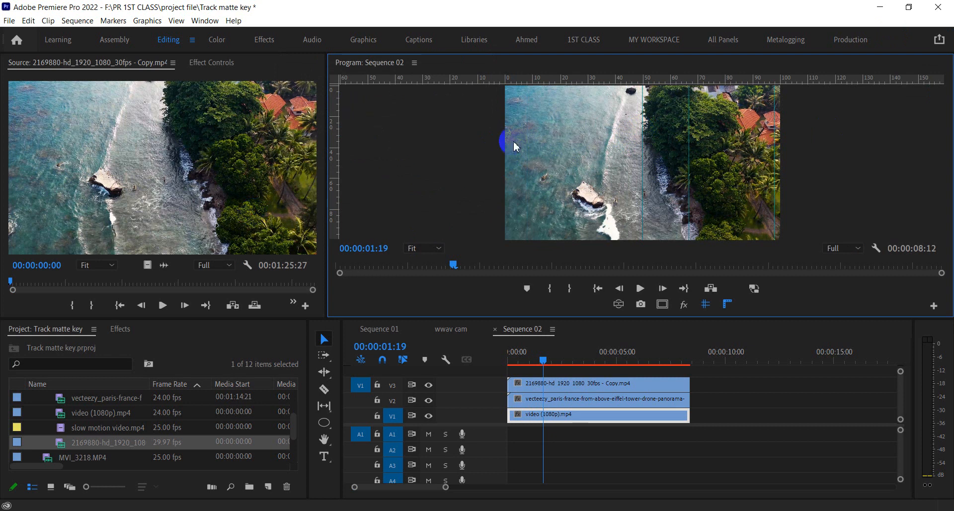
pyautogui.moveTo(642, 141); pyautogui.dragTo(405, 87)
# Add a second vertical guide at 33.1 percent, measured from the frame's left edge.
pyautogui.rightClick(406, 86)
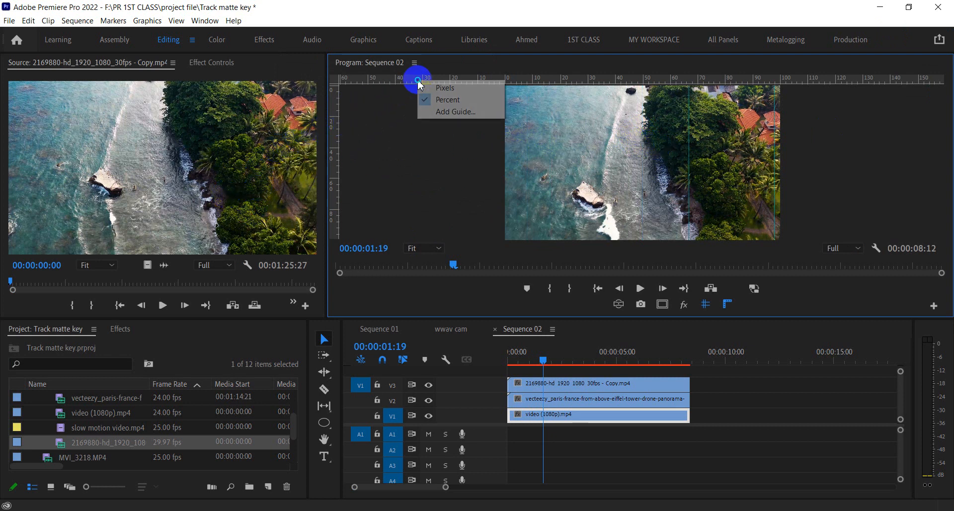
pyautogui.click(449, 110)
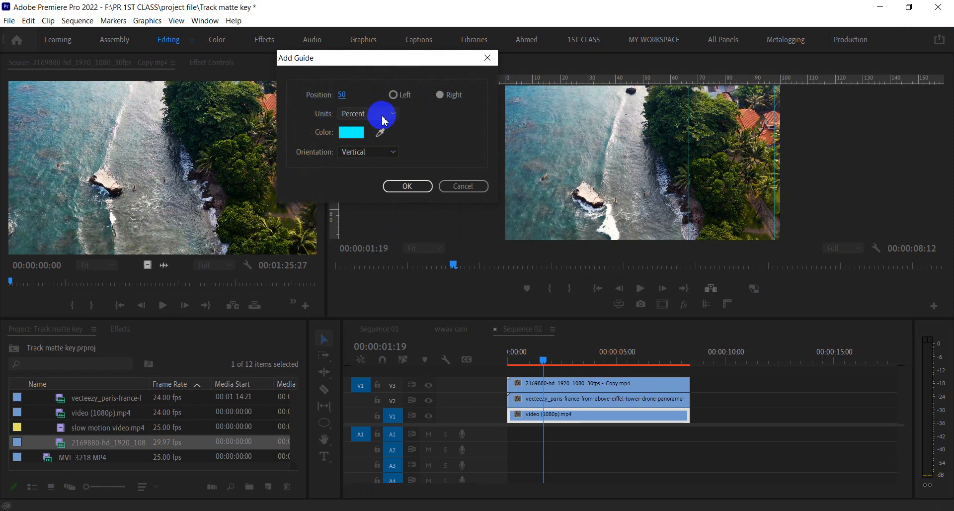
pyautogui.click(343, 94)
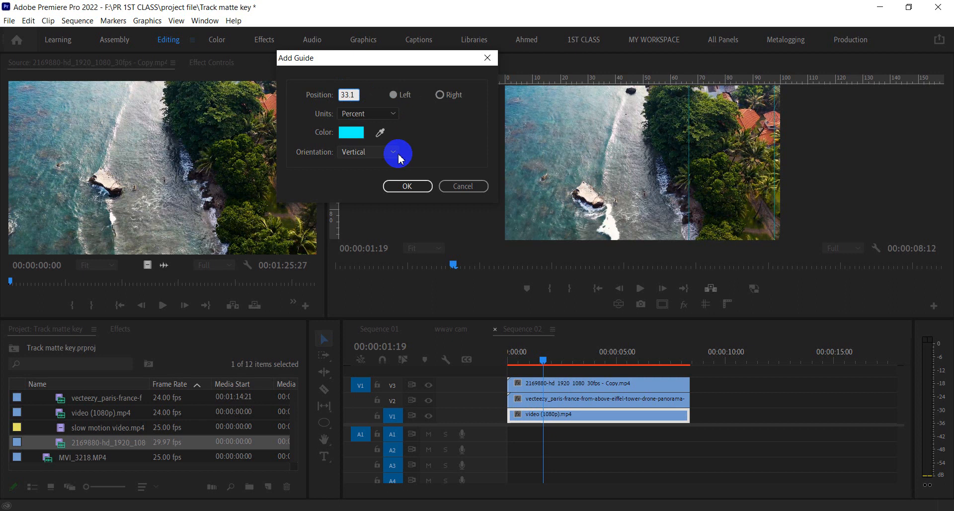
pyautogui.click(403, 186)
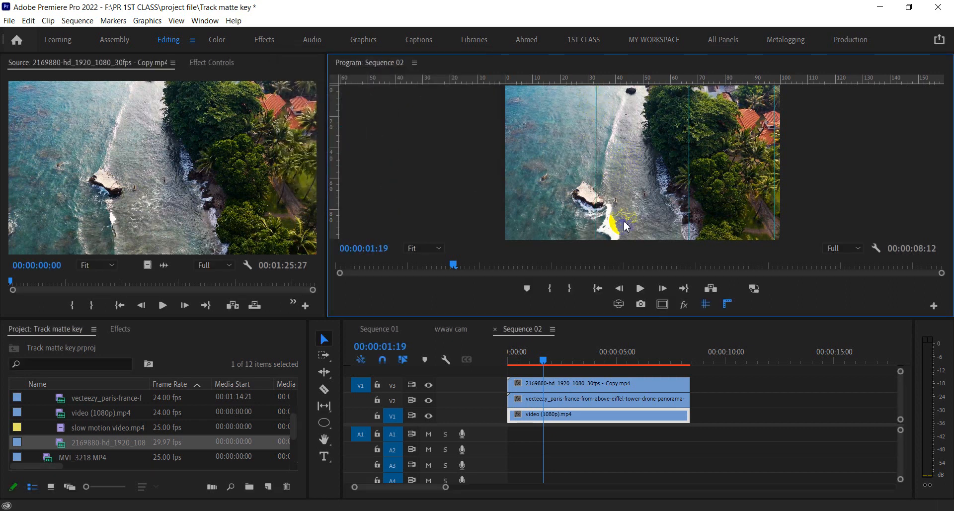
# Search the effects for "crop" and try to apply Crop to the aerial coast clip on V3.
pyautogui.click(551, 391)
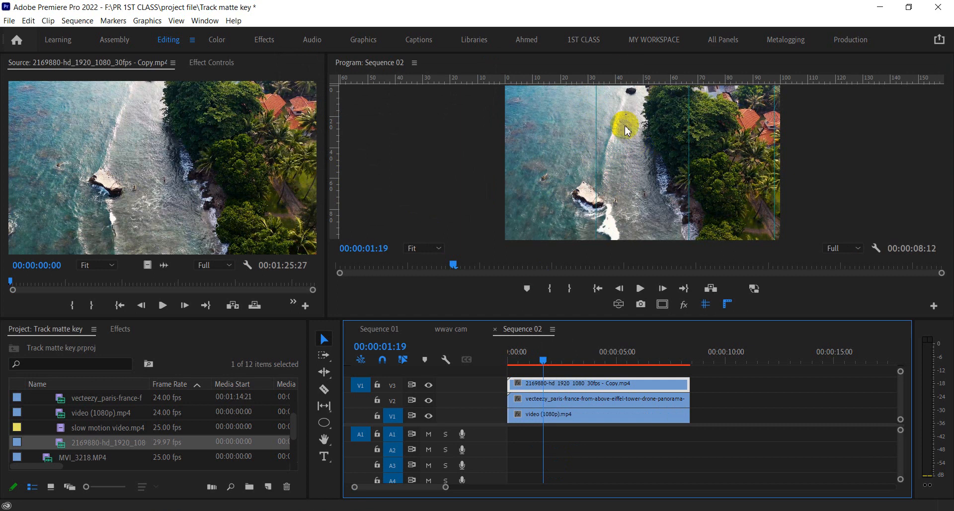
pyautogui.moveTo(774, 127); pyautogui.dragTo(944, 131)
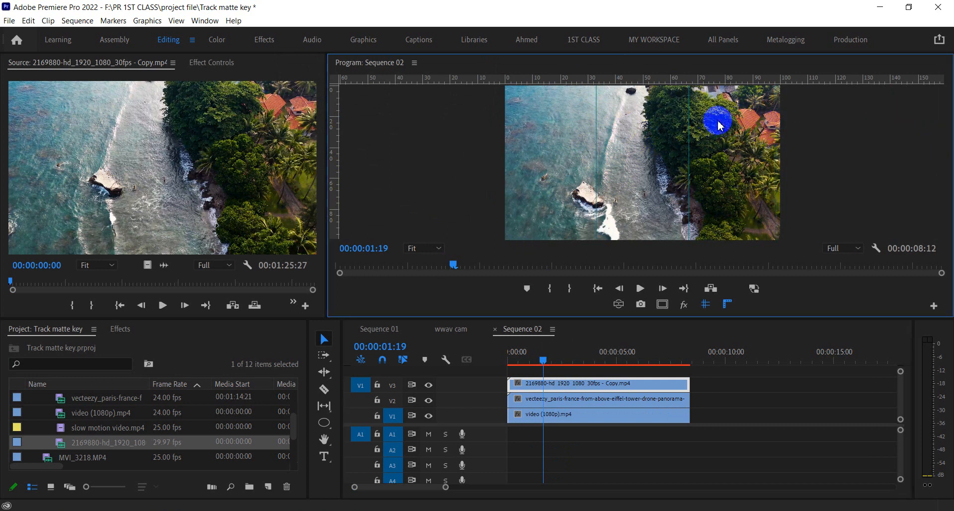
pyautogui.click(119, 329)
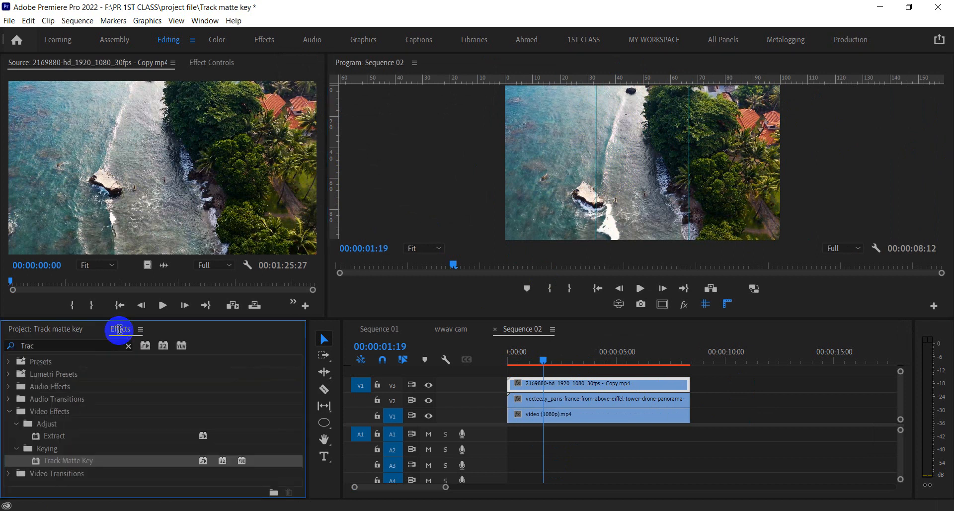
pyautogui.click(70, 347)
pyautogui.press('BackSpace')
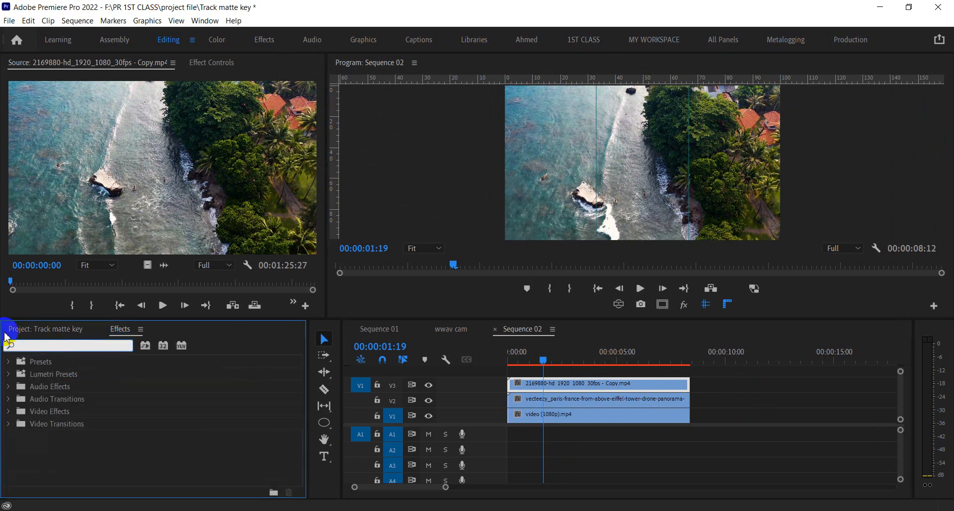
pyautogui.write('crop')
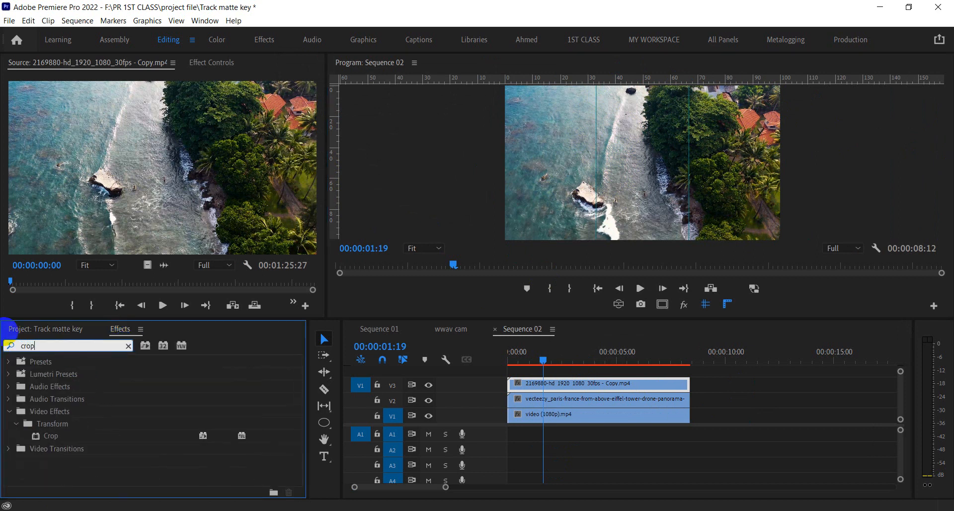
pyautogui.click(69, 437)
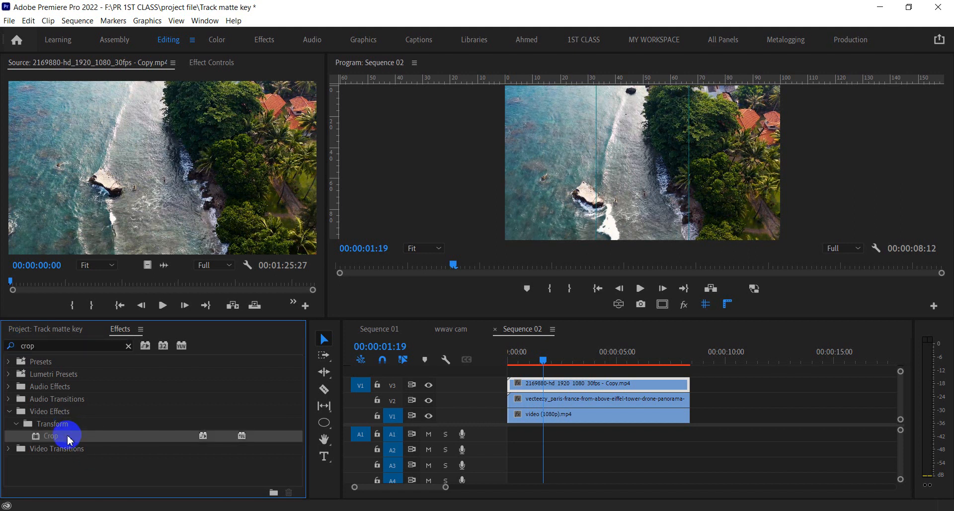
pyautogui.moveTo(61, 439); pyautogui.dragTo(553, 387)
# Set the V3 coast clip's horizontal position to 745, and apply the Crop effect to it.
pyautogui.click(214, 63)
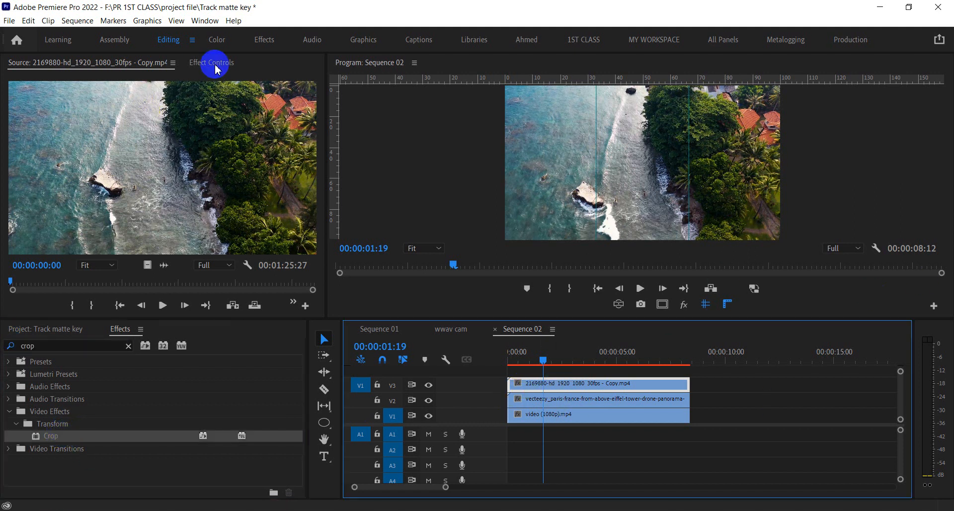
pyautogui.click(128, 129)
pyautogui.moveTo(128, 129); pyautogui.dragTo(667, 130)
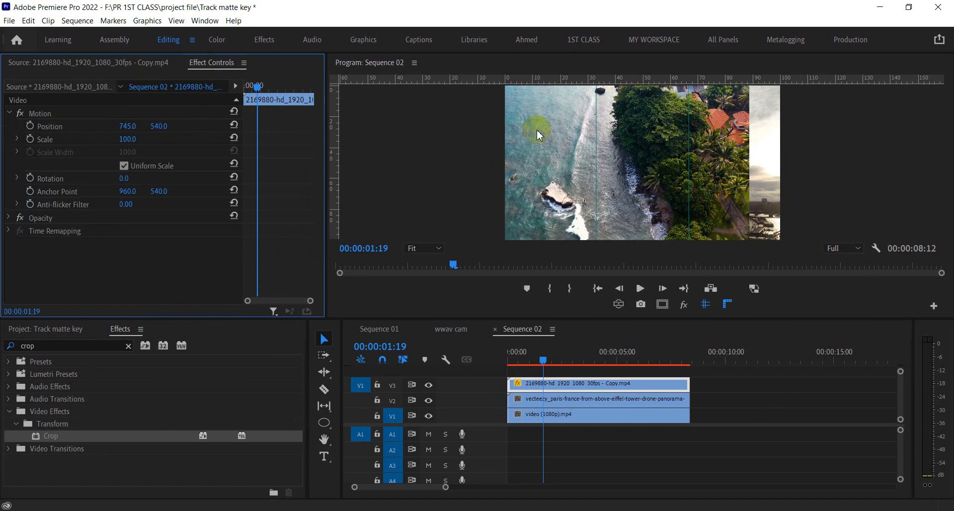
pyautogui.moveTo(68, 436); pyautogui.dragTo(549, 396)
pyautogui.scroll(-3, 149, 215)
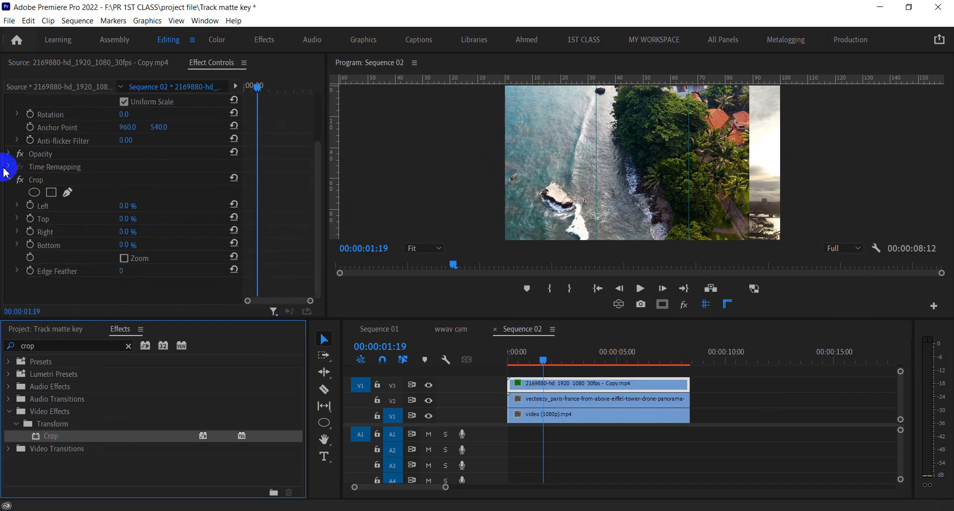
pyautogui.click(37, 183)
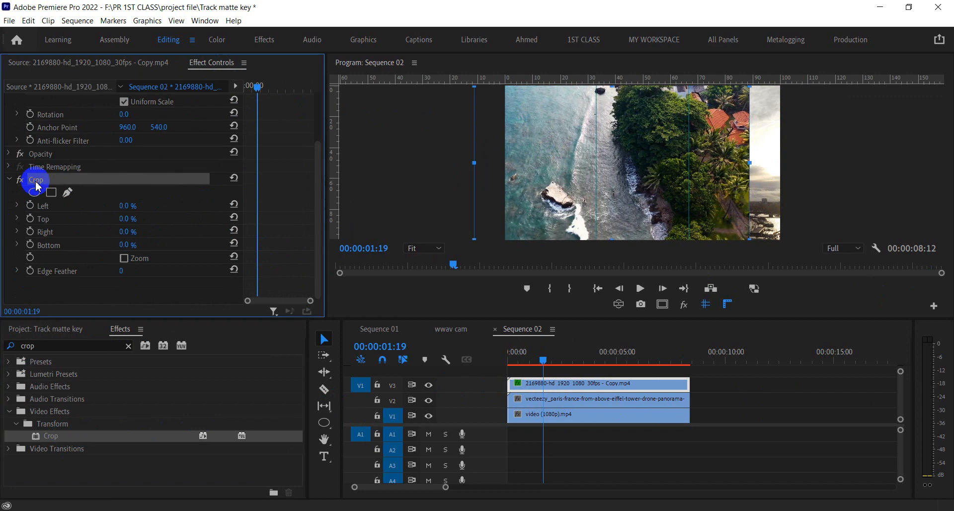
# Try cropping the V3 clip by its right edge and by its Left and Top values, undoing each change.
pyautogui.click(746, 164)
pyautogui.moveTo(747, 164); pyautogui.dragTo(602, 166)
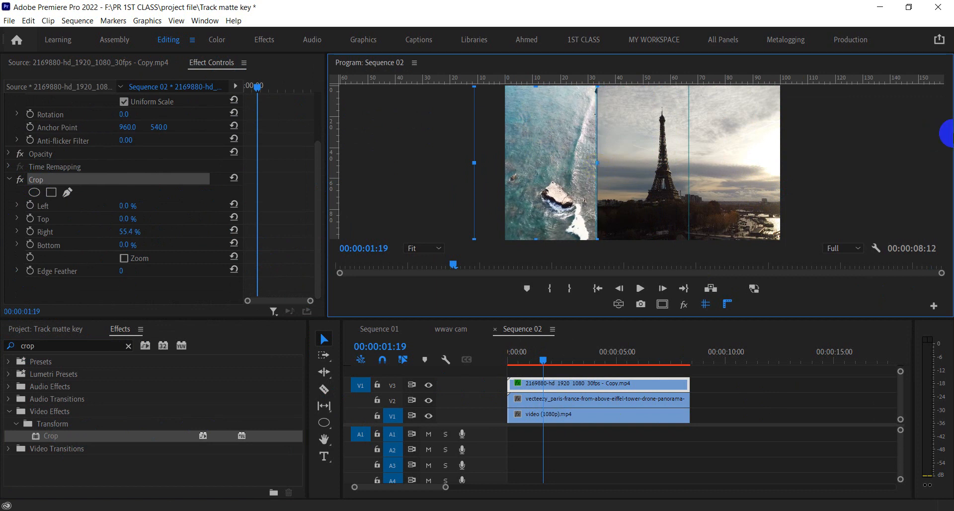
pyautogui.hotkey('ctrl', 'z')
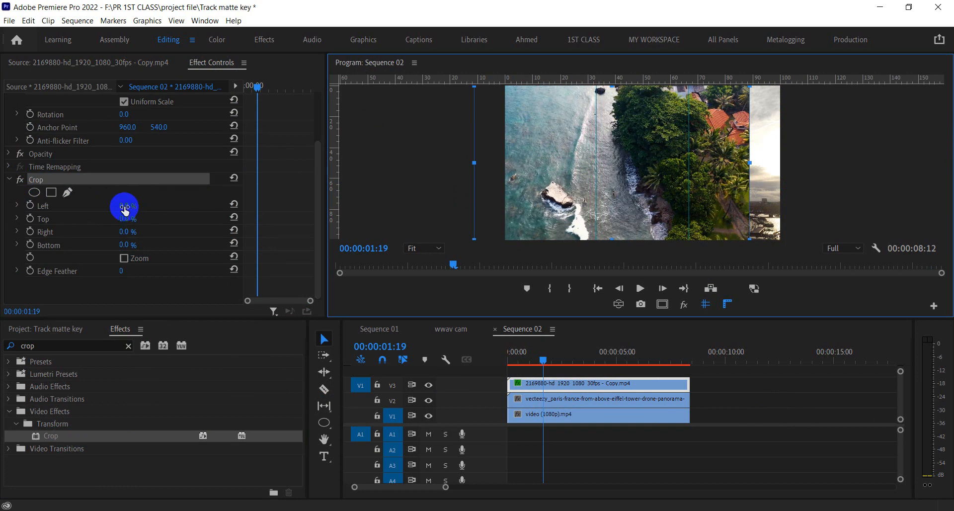
pyautogui.moveTo(124, 207); pyautogui.dragTo(145, 209)
pyautogui.hotkey('ctrl', 'z')
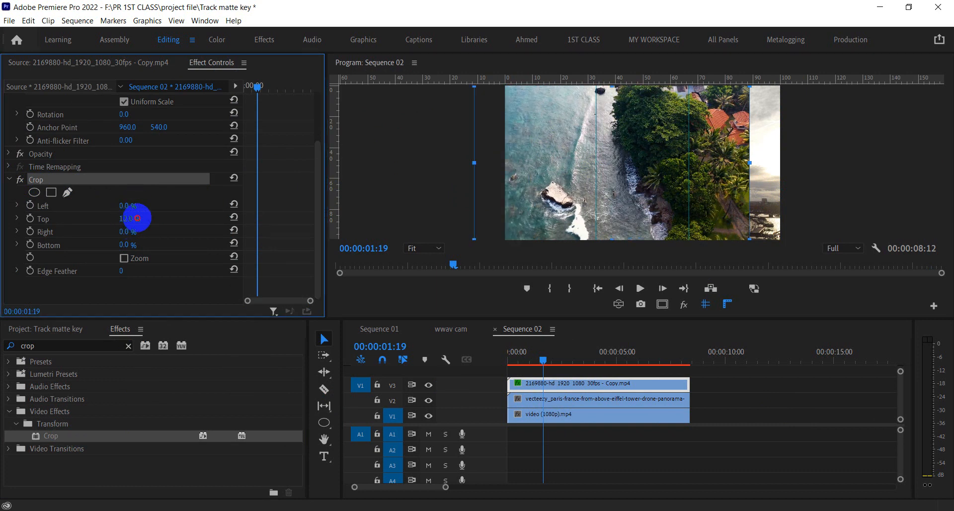
pyautogui.moveTo(137, 218); pyautogui.dragTo(122, 232)
pyautogui.hotkey('ctrl', 'z')
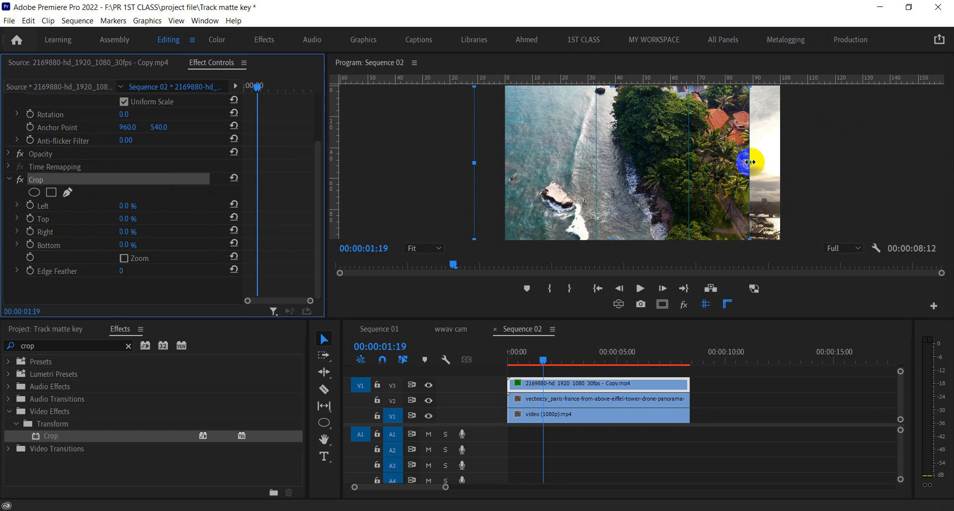
# Crop the V3 clip's right side by 55.4 percent so its edge meets the first vertical guide.
pyautogui.moveTo(750, 163); pyautogui.dragTo(596, 165)
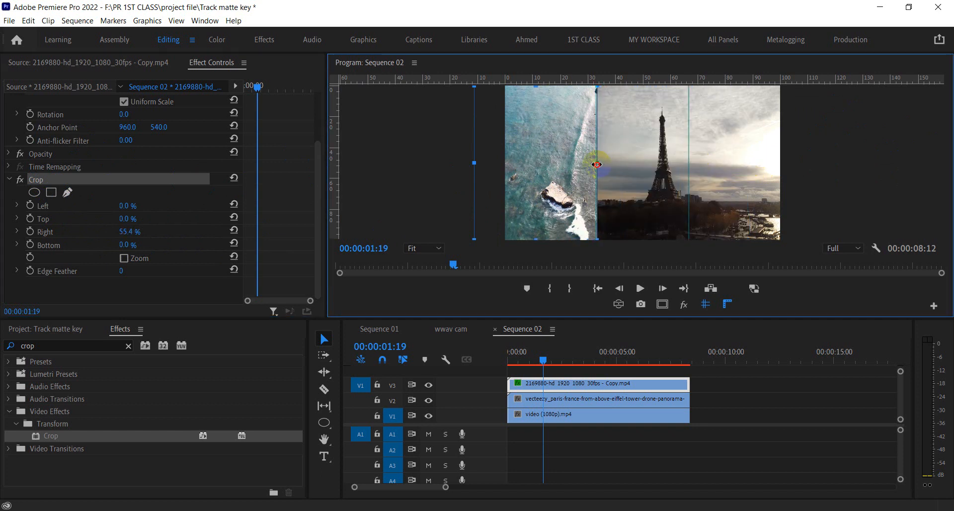
pyautogui.click(151, 472)
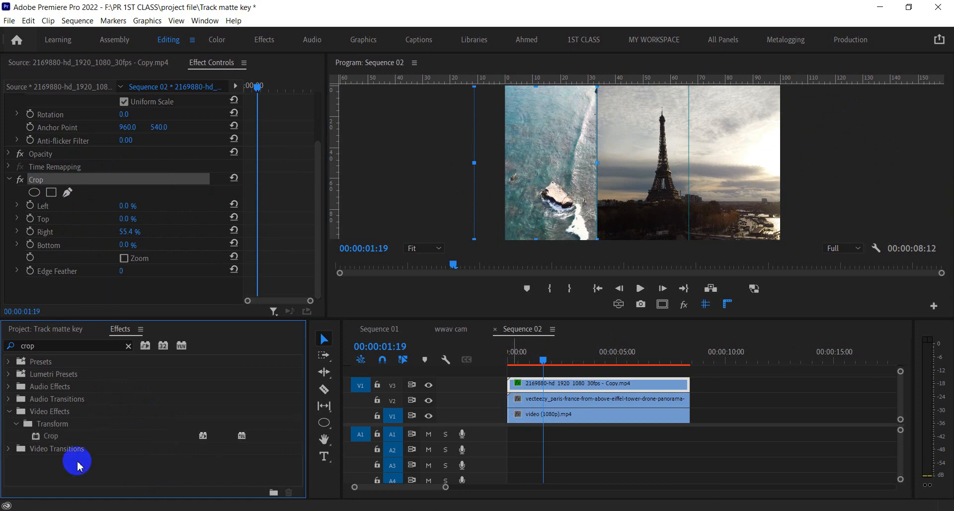
pyautogui.click(48, 182)
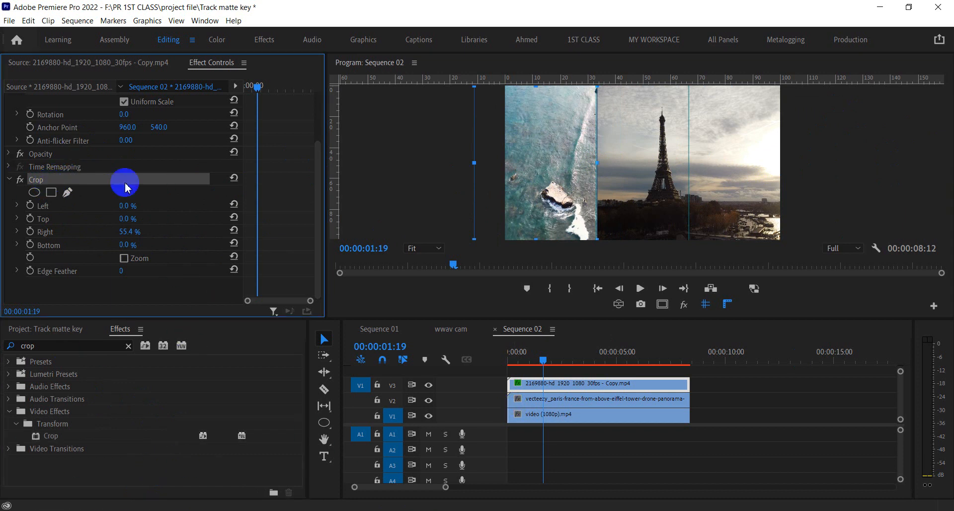
# Apply the Crop effect to the Eiffel Tower clip on V2 and set its horizontal position to 815.
pyautogui.click(57, 439)
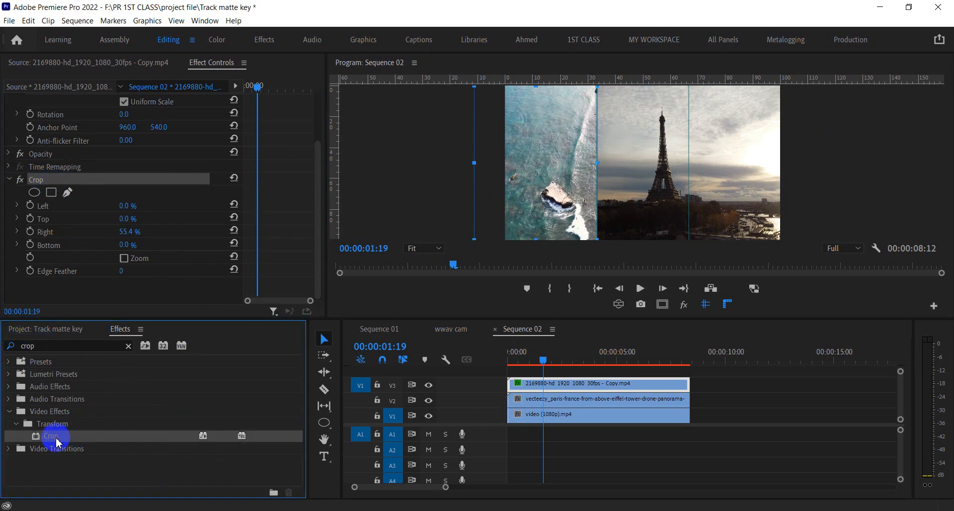
pyautogui.moveTo(59, 436); pyautogui.dragTo(549, 400)
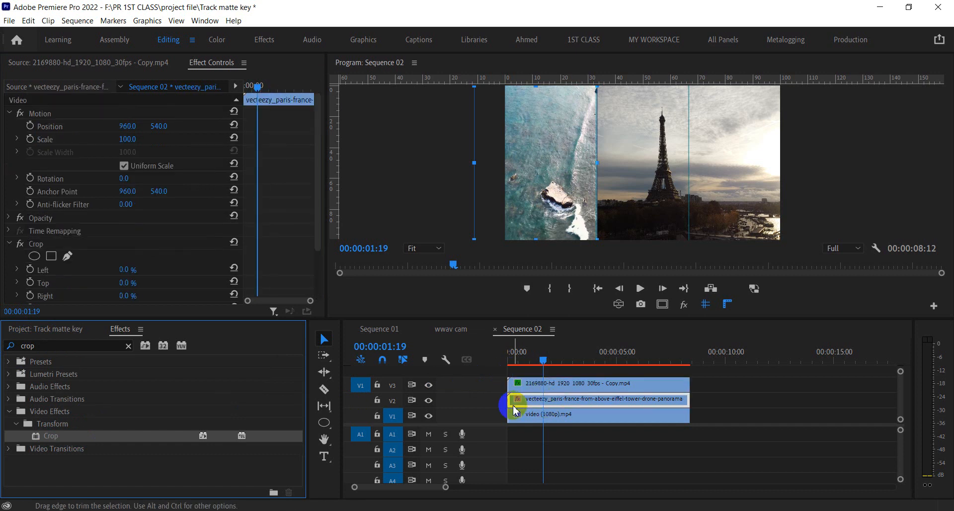
pyautogui.moveTo(125, 127); pyautogui.dragTo(32, 128)
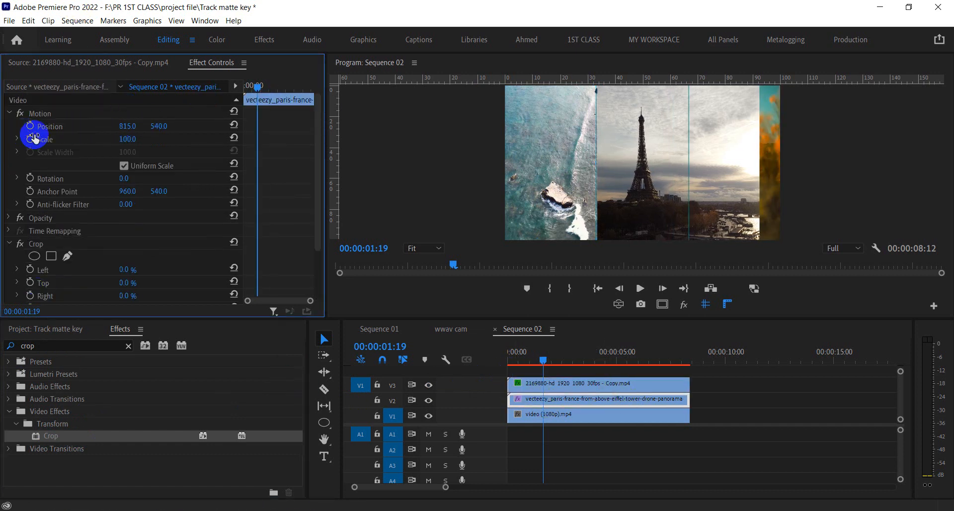
# Crop the V2 clip's right side by 25.4 percent so its edge meets the second vertical guide.
pyautogui.scroll(-2, 105, 229)
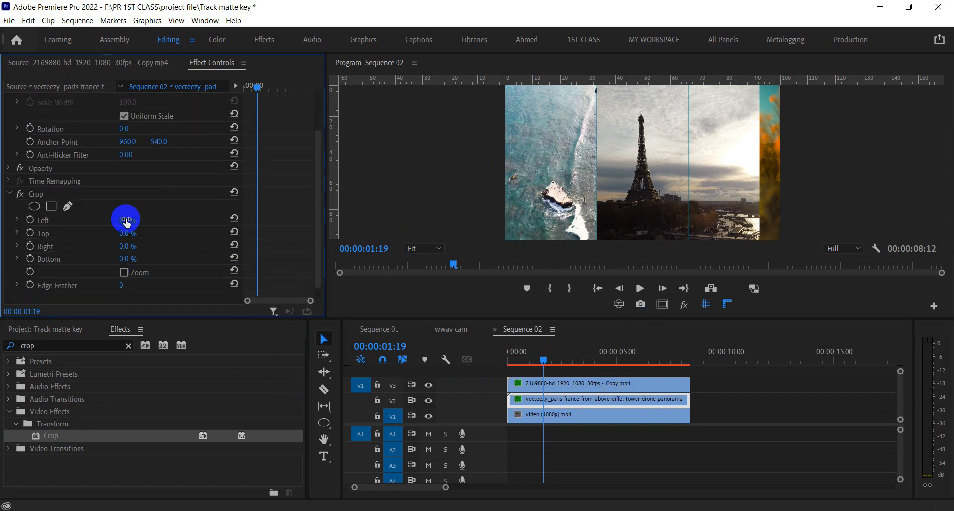
pyautogui.click(51, 194)
pyautogui.moveTo(760, 162); pyautogui.dragTo(694, 163)
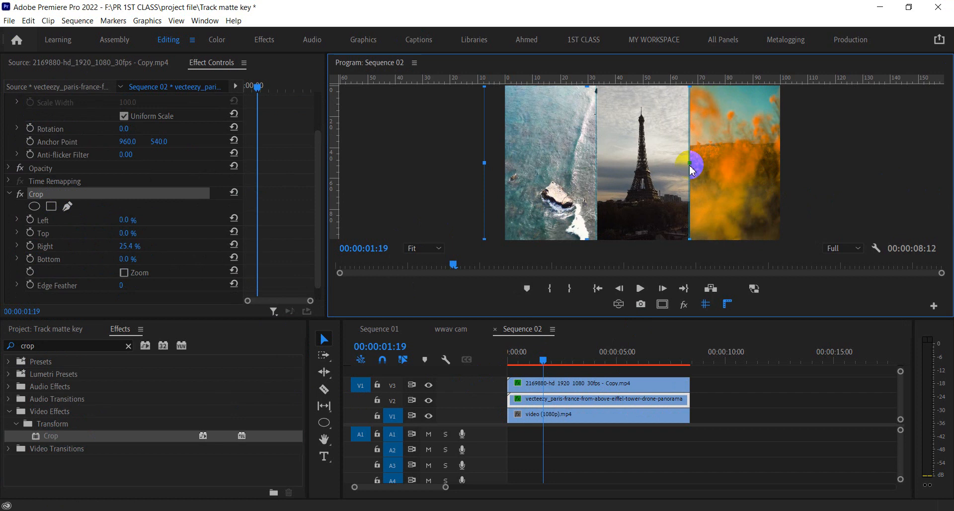
# Set the horizontal position of the video (1080p).mp4 clip on V1 to 1586.
pyautogui.click(605, 441)
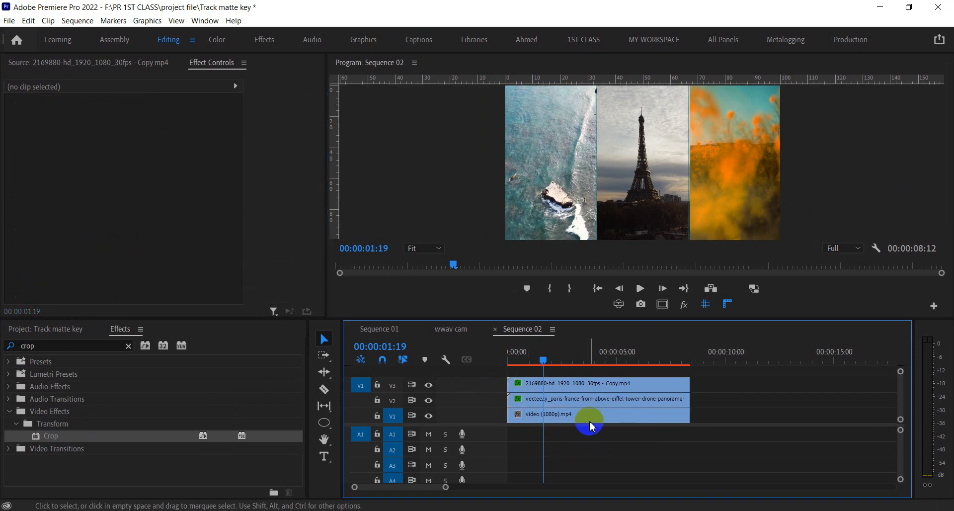
pyautogui.click(591, 426)
pyautogui.click(125, 127)
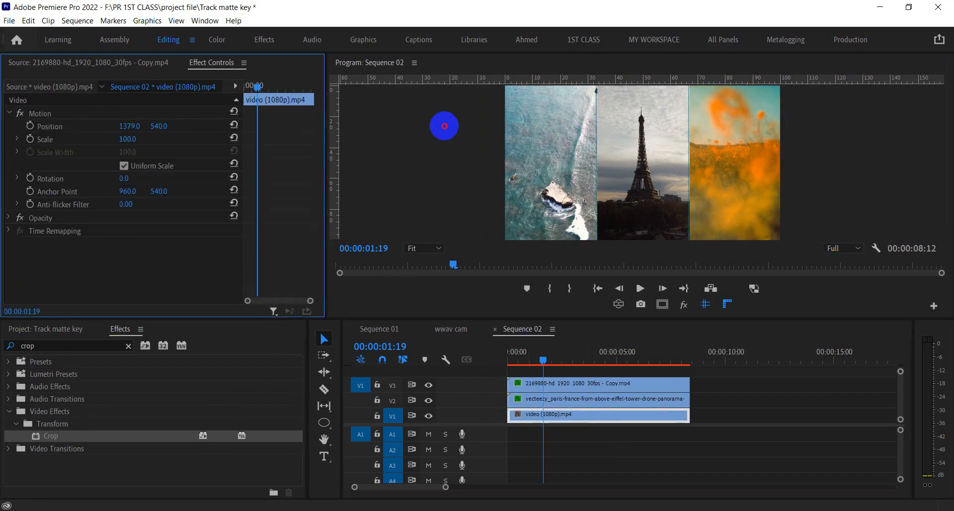
pyautogui.moveTo(445, 125); pyautogui.dragTo(511, 152)
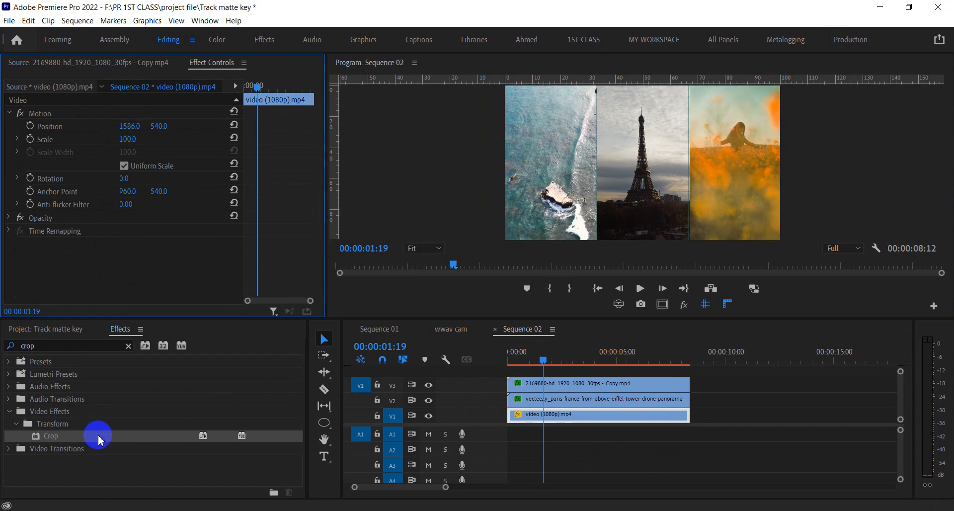
# Apply the Crop effect to the video (1080p).mp4 clip on V1, deselect it, and show the project's media items.
pyautogui.moveTo(97, 439); pyautogui.dragTo(587, 414)
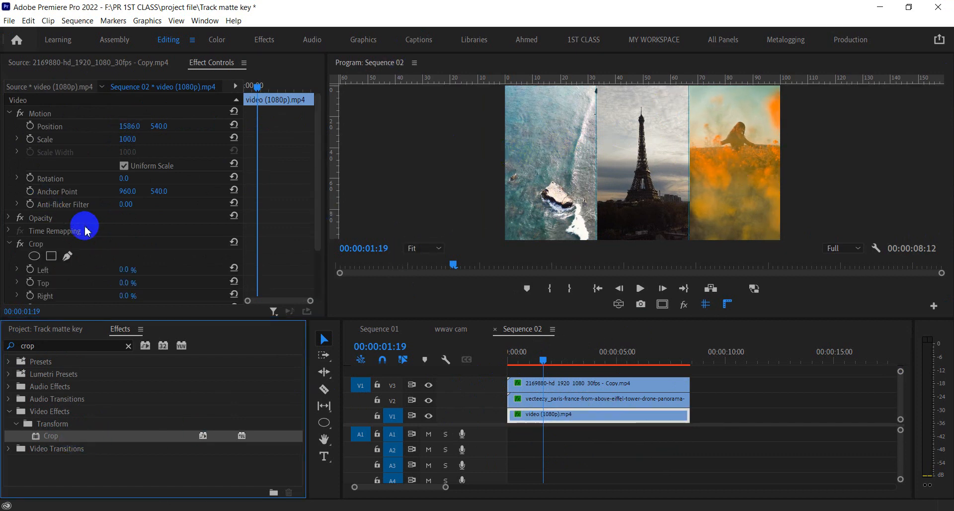
pyautogui.scroll(-3, 91, 233)
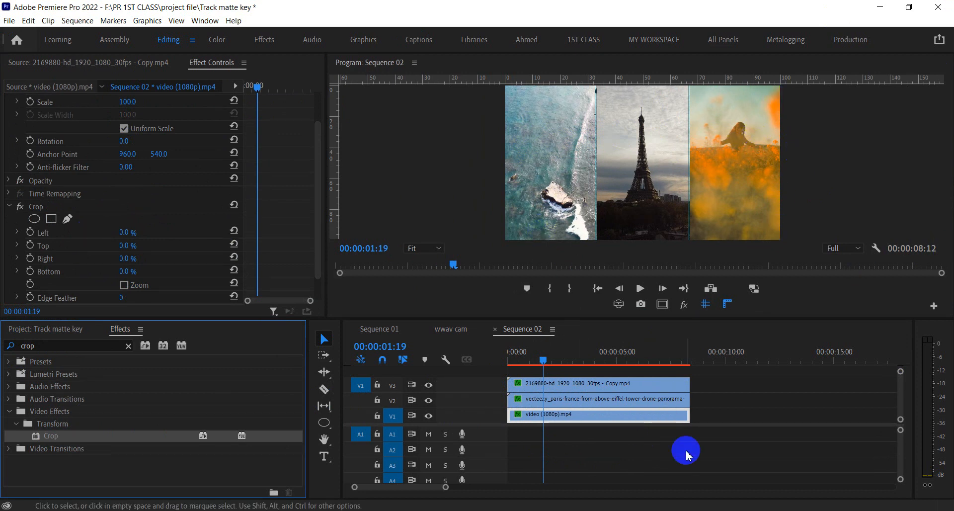
pyautogui.click(660, 458)
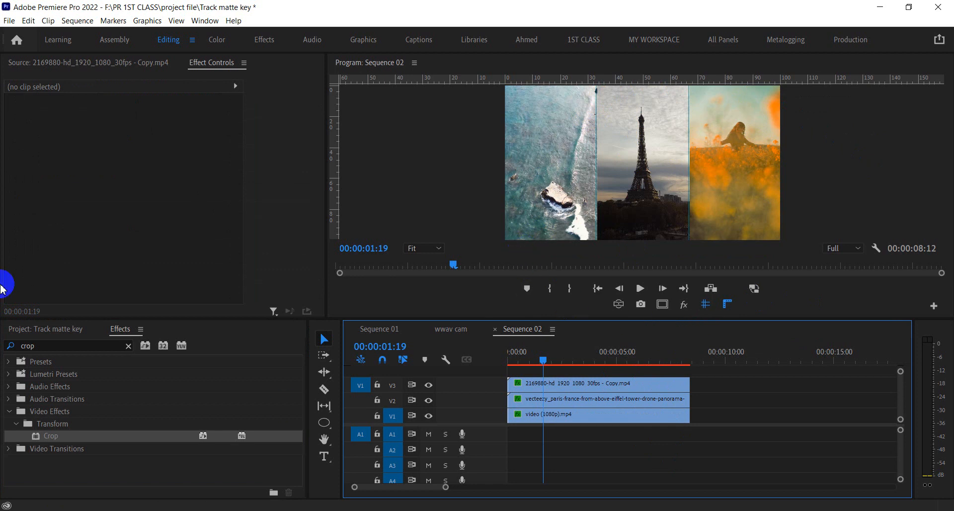
pyautogui.click(21, 328)
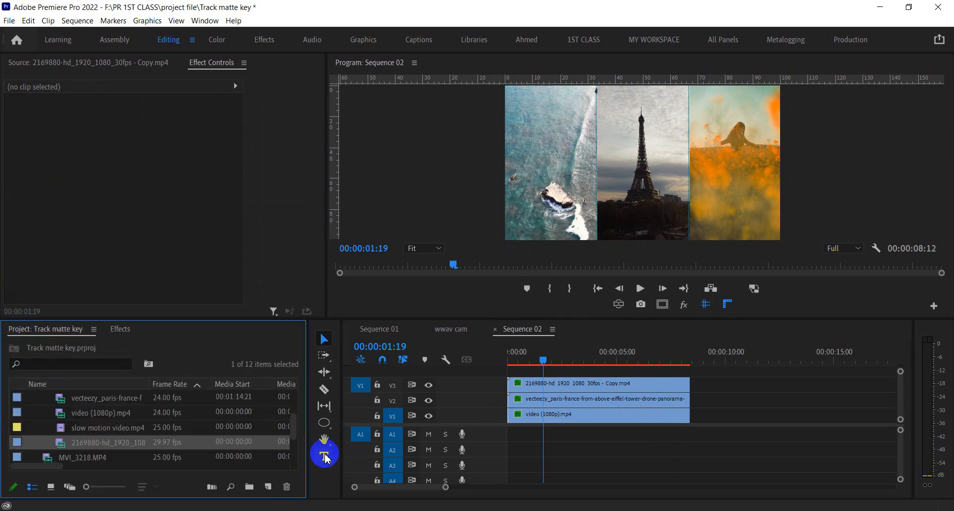
# Activate the Pen tool and make V3 the only targeted video track, with the V1 source patch off.
pyautogui.click(324, 423)
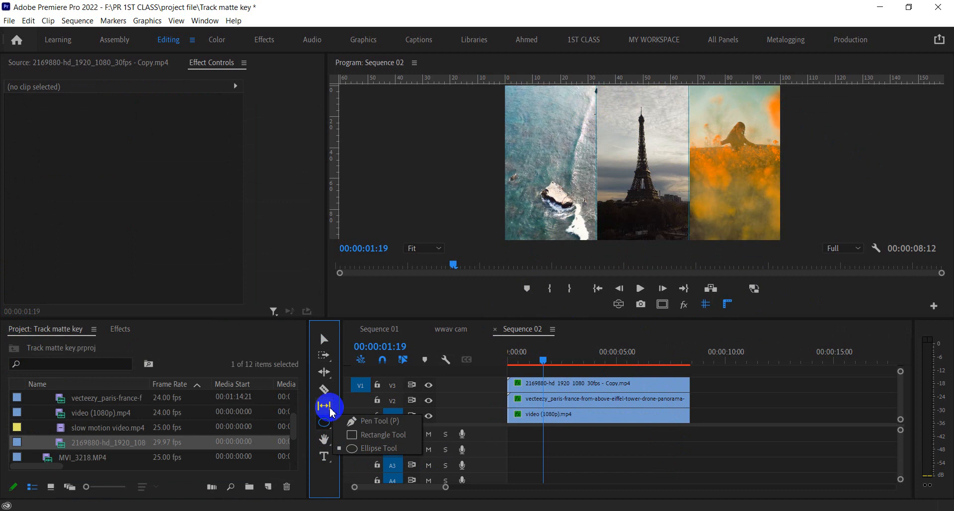
pyautogui.click(353, 421)
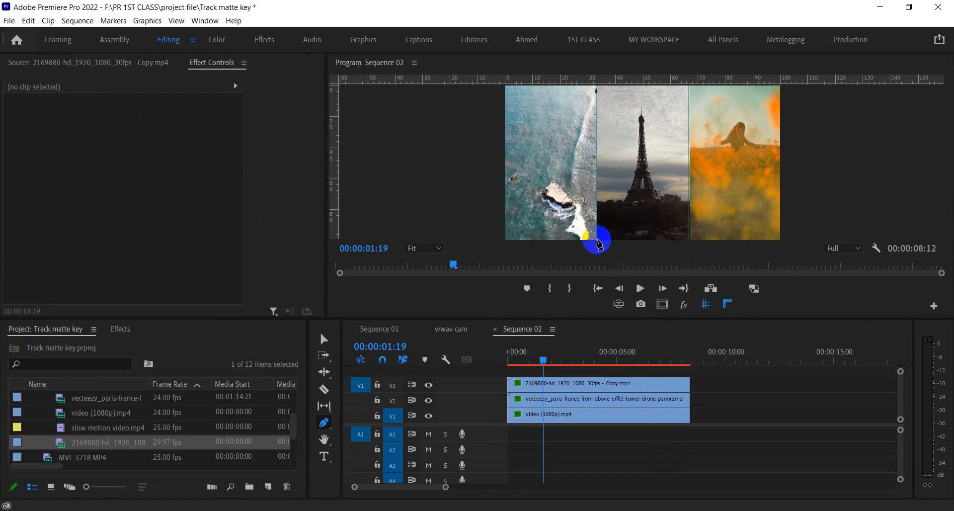
pyautogui.click(392, 400)
pyautogui.click(392, 384)
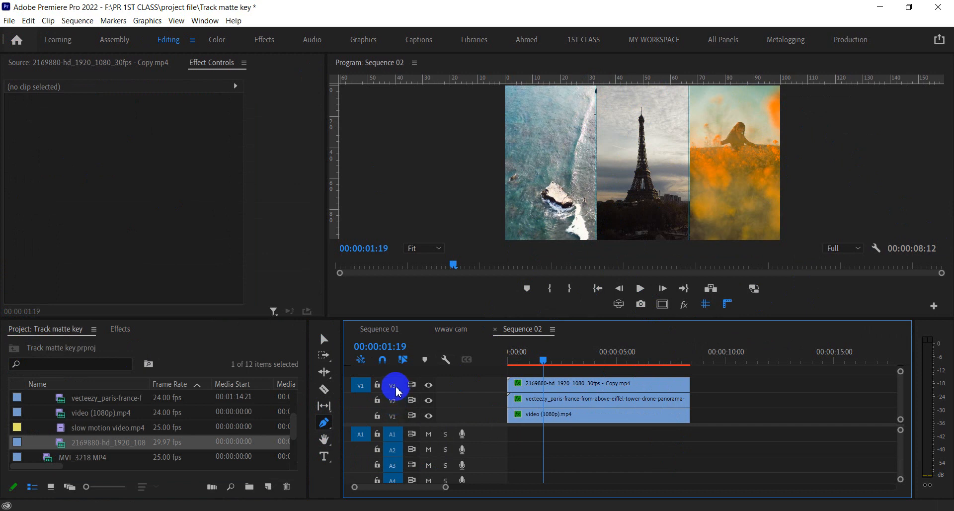
pyautogui.click(361, 385)
pyautogui.click(392, 385)
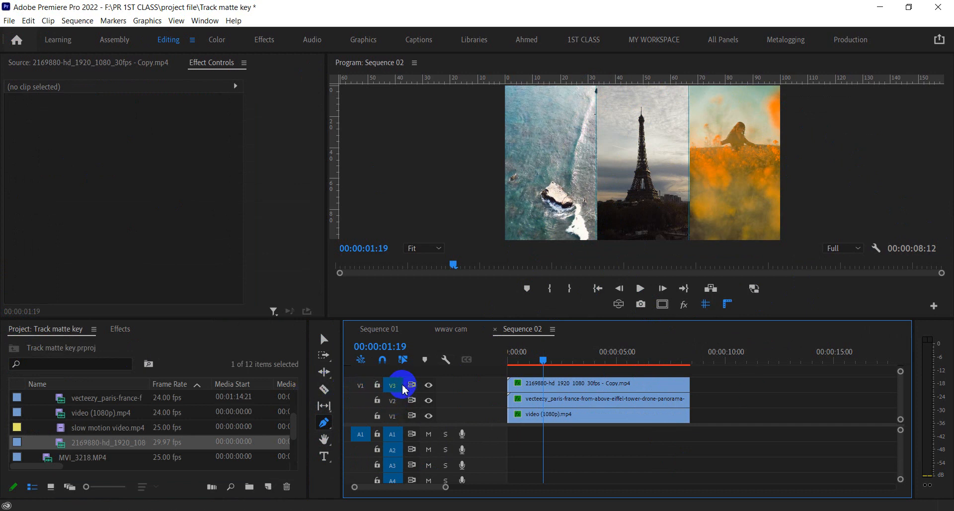
# Add one video track after Video 3 and one audio track after Audio 4.
pyautogui.scroll(2, 898, 408)
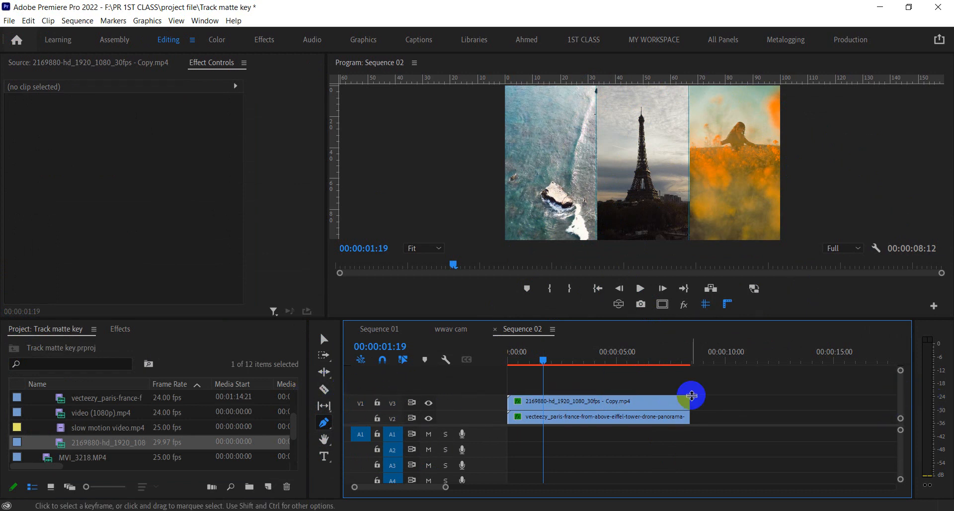
pyautogui.rightClick(396, 381)
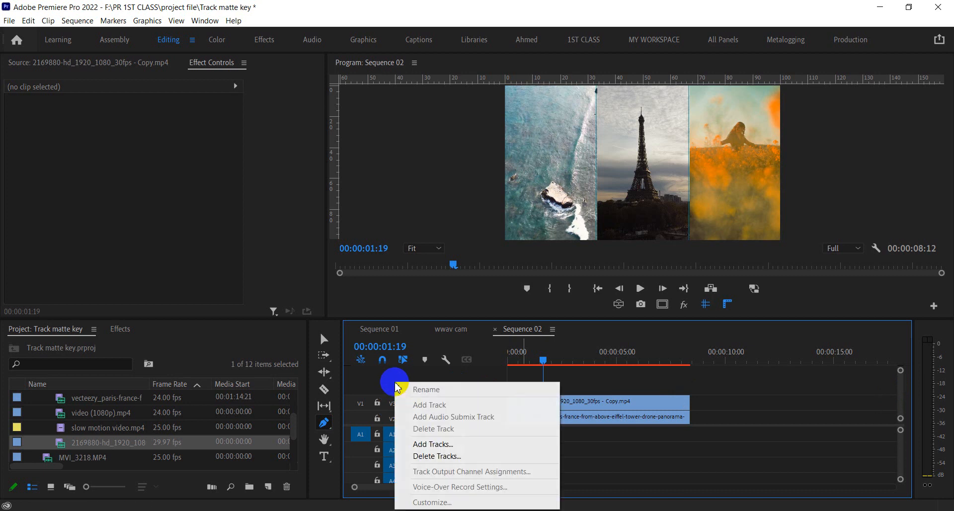
pyautogui.click(439, 447)
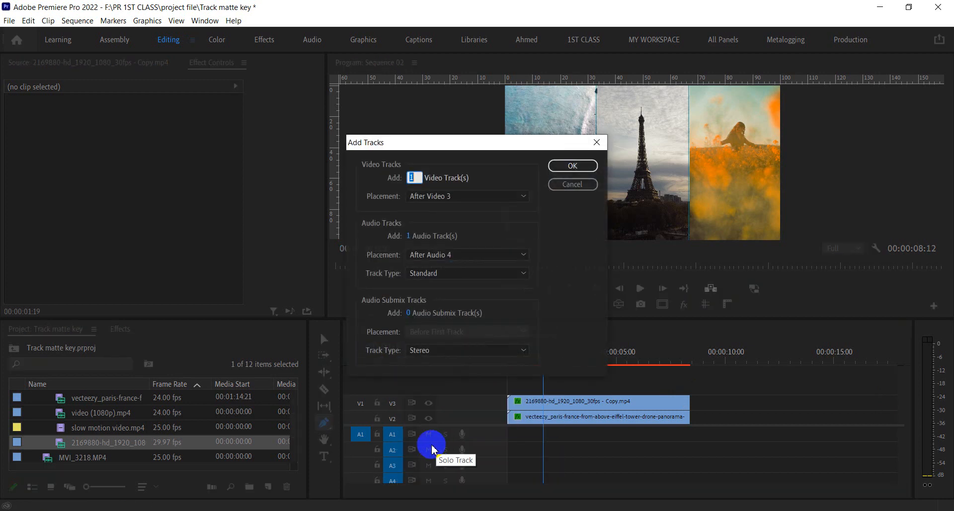
pyautogui.click(576, 167)
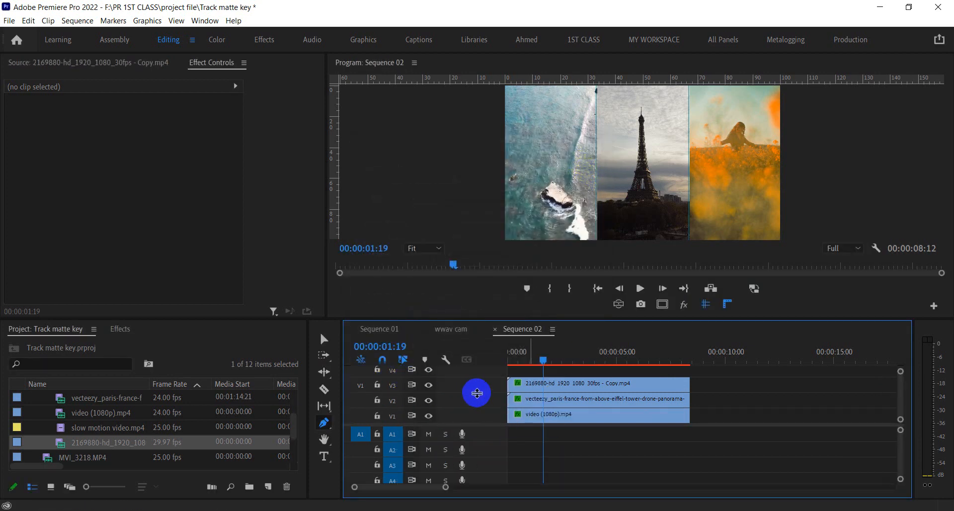
# Target the new V4 track, assign the V1 source patch to it, and return the playhead to 00:00:00:00.
pyautogui.scroll(2, 903, 402)
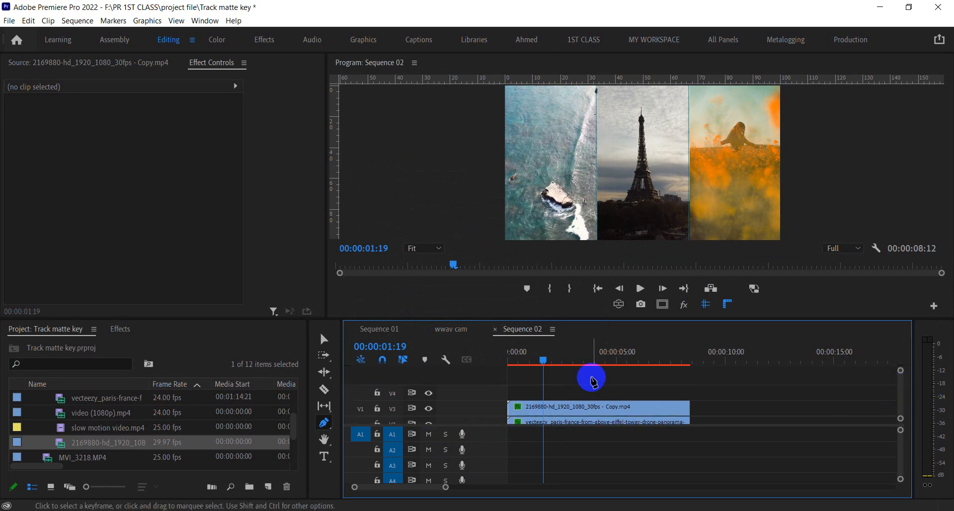
pyautogui.click(391, 394)
pyautogui.click(361, 394)
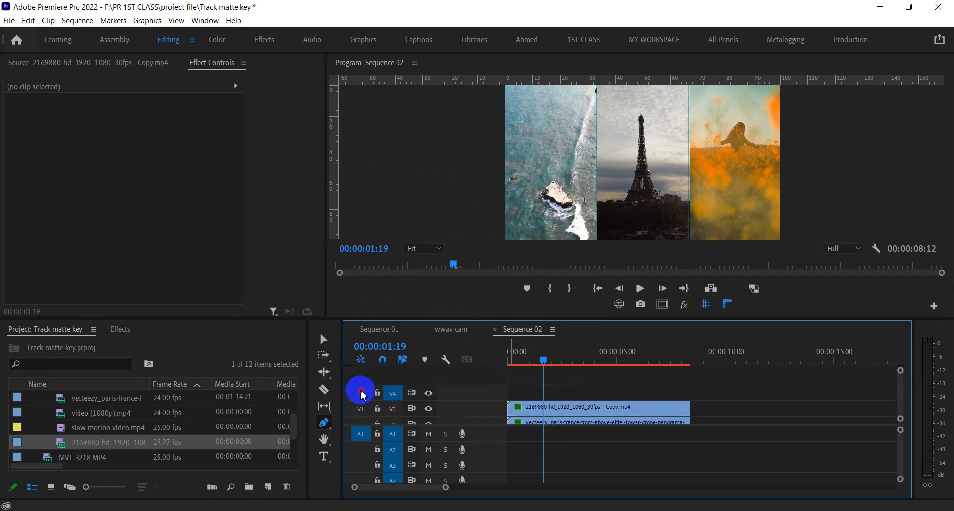
pyautogui.moveTo(625, 352); pyautogui.dragTo(458, 351)
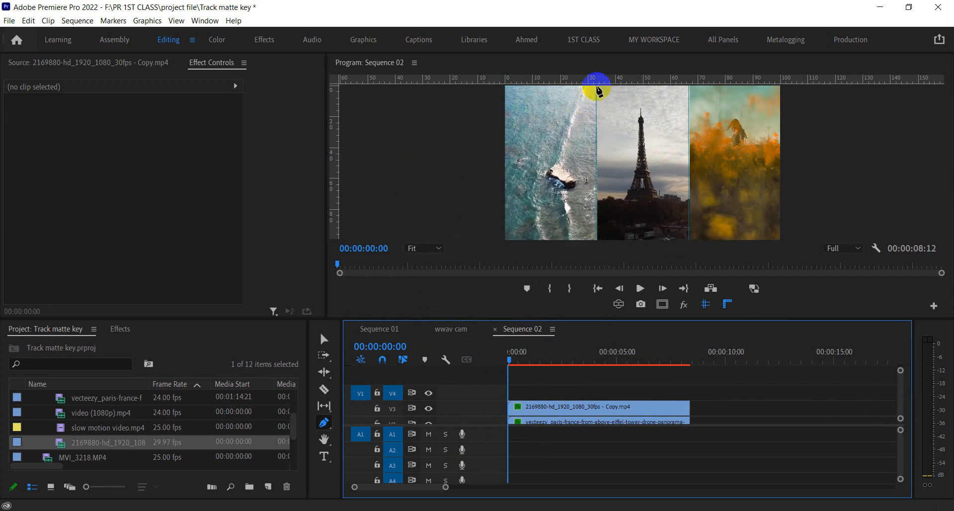
# Draw a full-height vertical divider line along the first guide, with the fill off and a white stroke 32 wide.
pyautogui.click(596, 88)
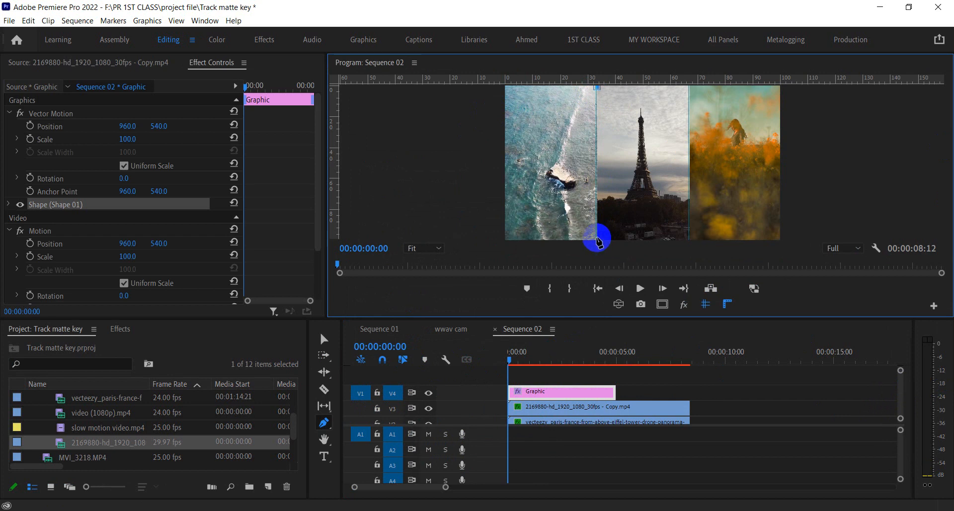
pyautogui.click(597, 238)
pyautogui.click(8, 205)
pyautogui.scroll(-1, 128, 238)
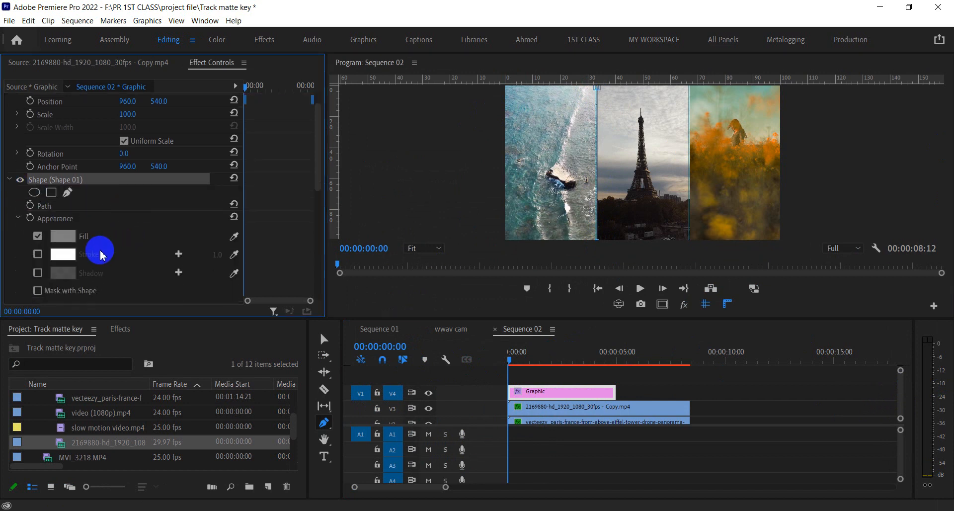
pyautogui.click(36, 236)
pyautogui.click(39, 254)
pyautogui.moveTo(216, 255)
pyautogui.mouseDown()
pyautogui.moveTo(264, 259)
pyautogui.moveTo(238, 268)
pyautogui.mouseUp()
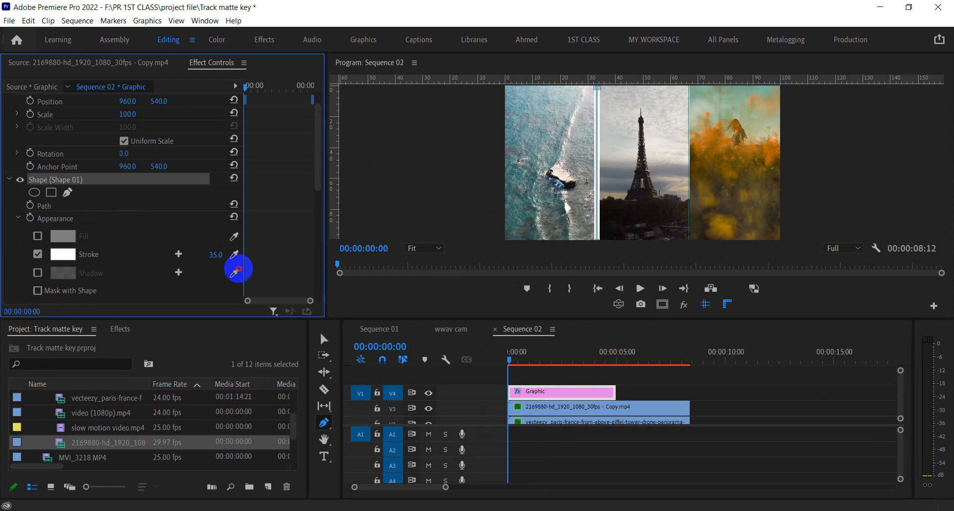
# Try a red stroke colour on the divider line and set the stroke back to white.
pyautogui.click(62, 254)
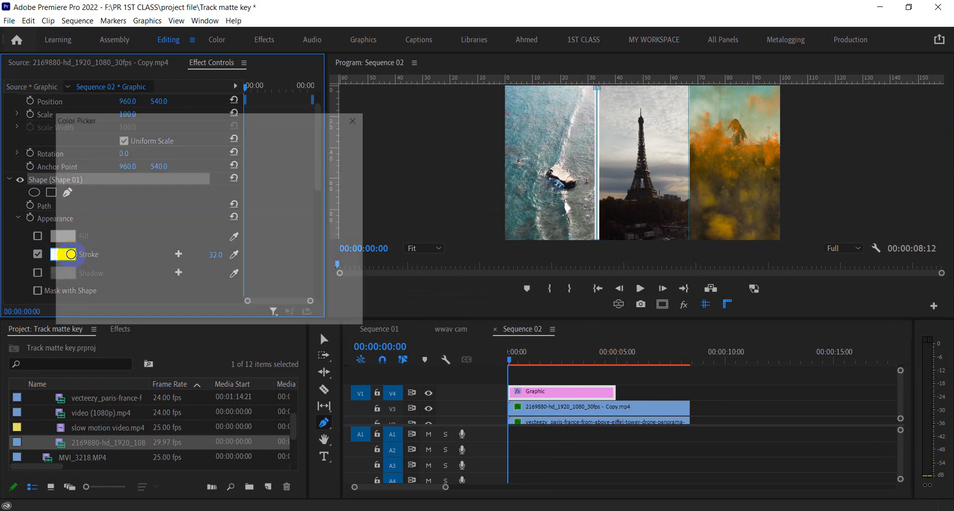
pyautogui.click(213, 294)
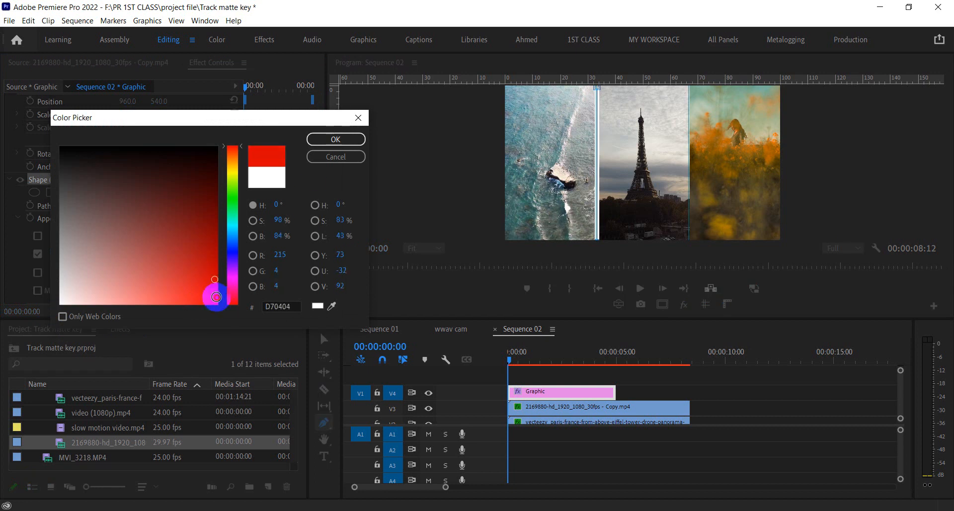
pyautogui.click(336, 139)
pyautogui.click(62, 254)
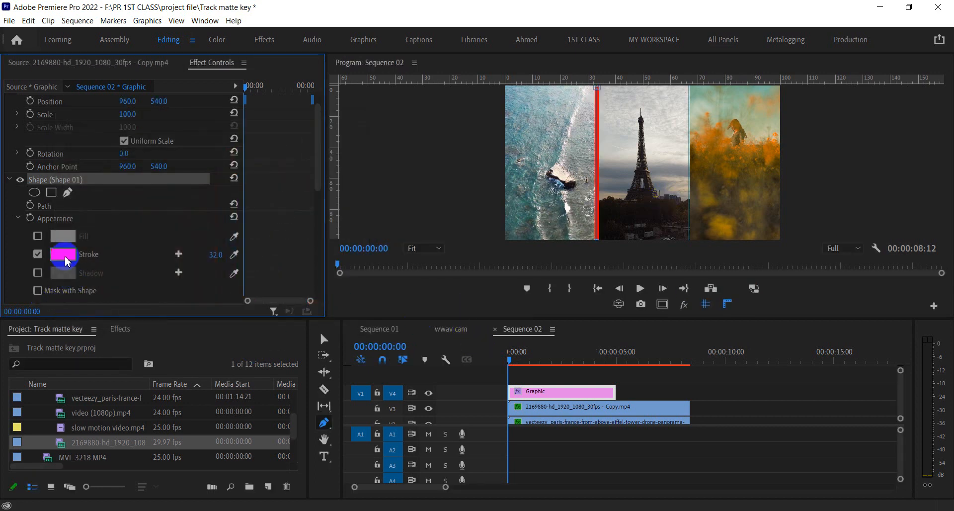
pyautogui.click(62, 305)
pyautogui.click(326, 140)
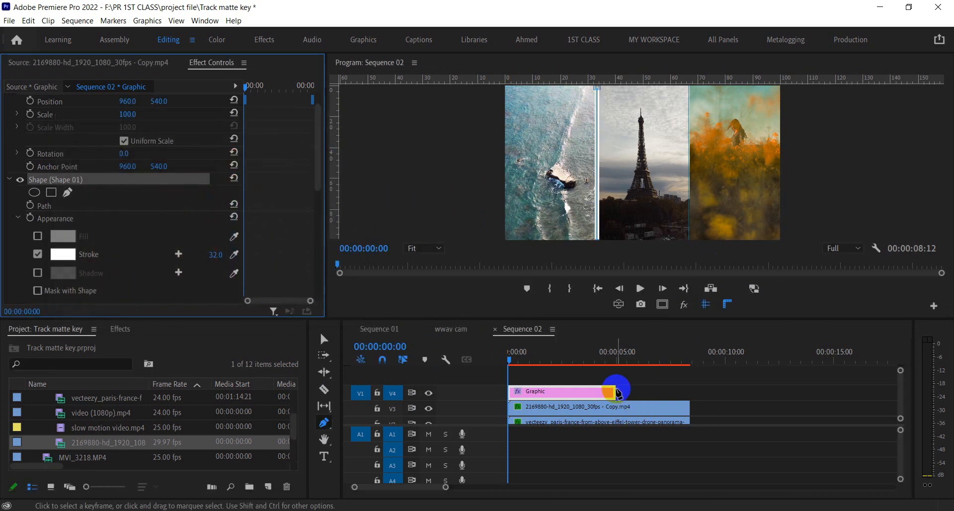
# Extend the Graphic clip on V4 to end together with the video clips below it.
pyautogui.press('v')
pyautogui.moveTo(612, 391); pyautogui.dragTo(689, 391)
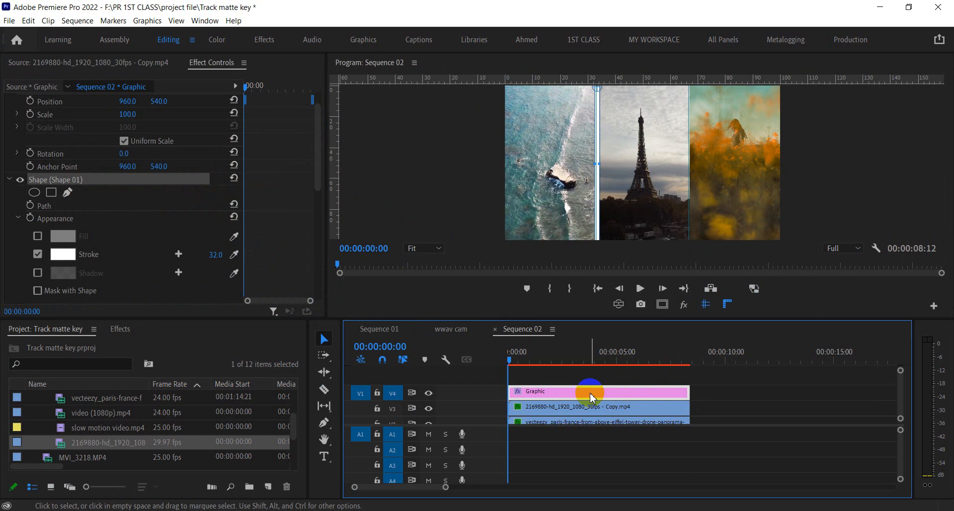
# Duplicate the Graphic divider clip from V4 onto a new V5 track directly above it.
pyautogui.moveTo(591, 397); pyautogui.dragTo(596, 385)
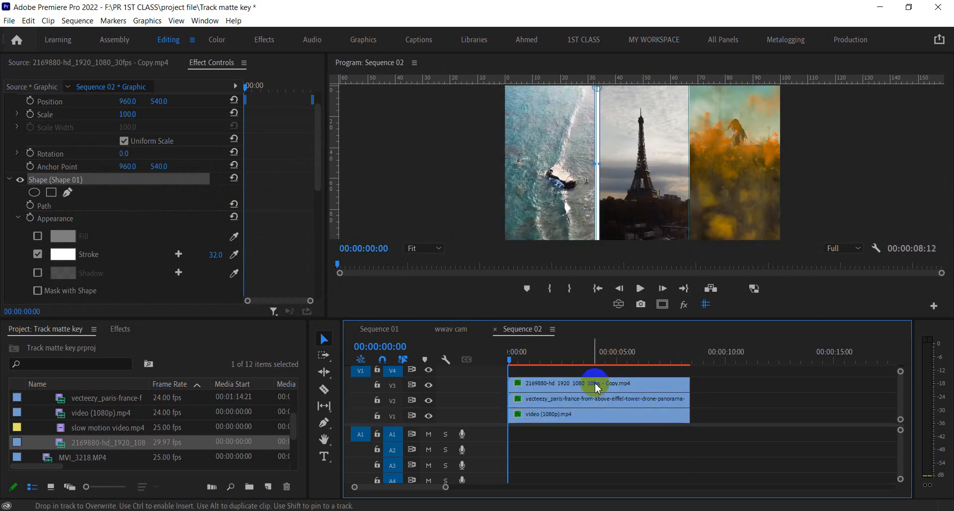
pyautogui.click(597, 383)
pyautogui.moveTo(128, 128)
pyautogui.mouseDown()
pyautogui.moveTo(347, 151)
pyautogui.moveTo(126, 135)
pyautogui.mouseUp()
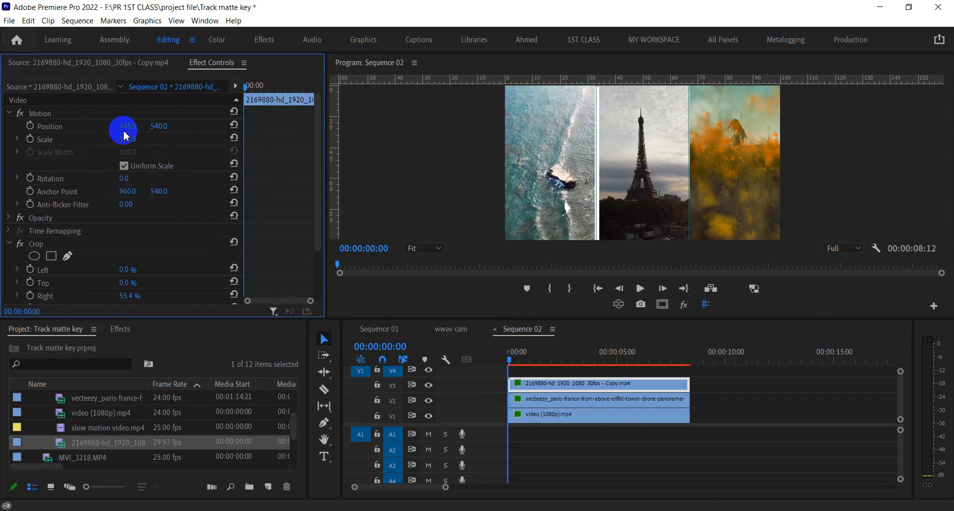
pyautogui.moveTo(904, 416); pyautogui.dragTo(901, 398)
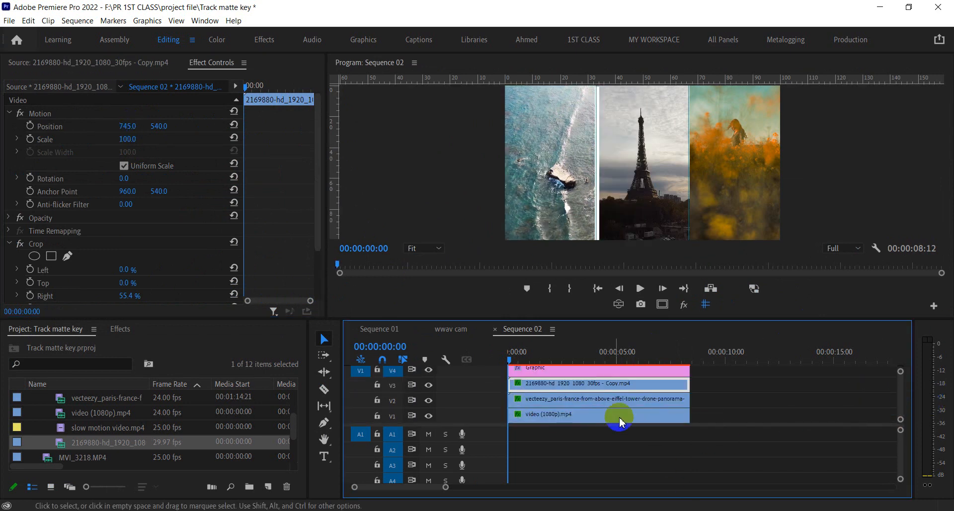
pyautogui.click(578, 370)
pyautogui.moveTo(900, 373); pyautogui.dragTo(899, 390)
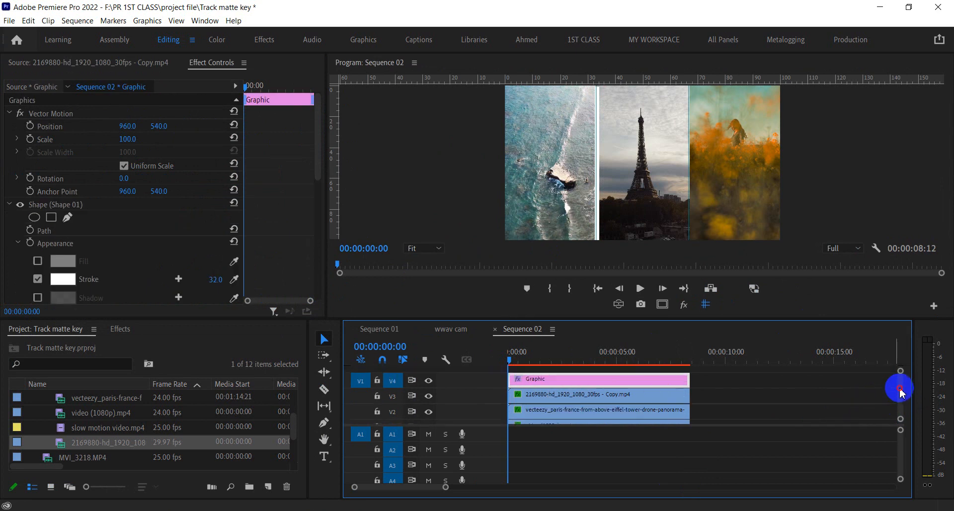
pyautogui.moveTo(568, 396); pyautogui.dragTo(575, 382)
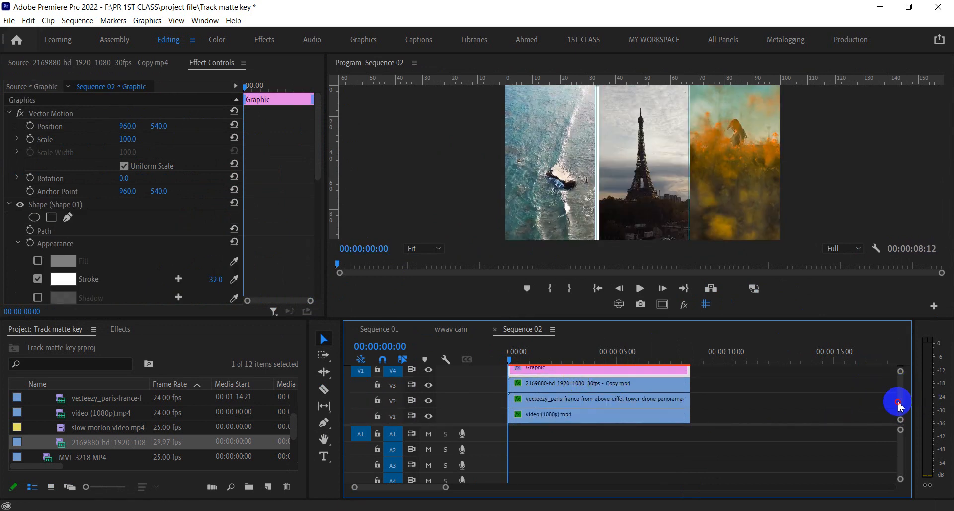
pyautogui.moveTo(901, 394); pyautogui.dragTo(900, 394)
pyautogui.click(555, 381)
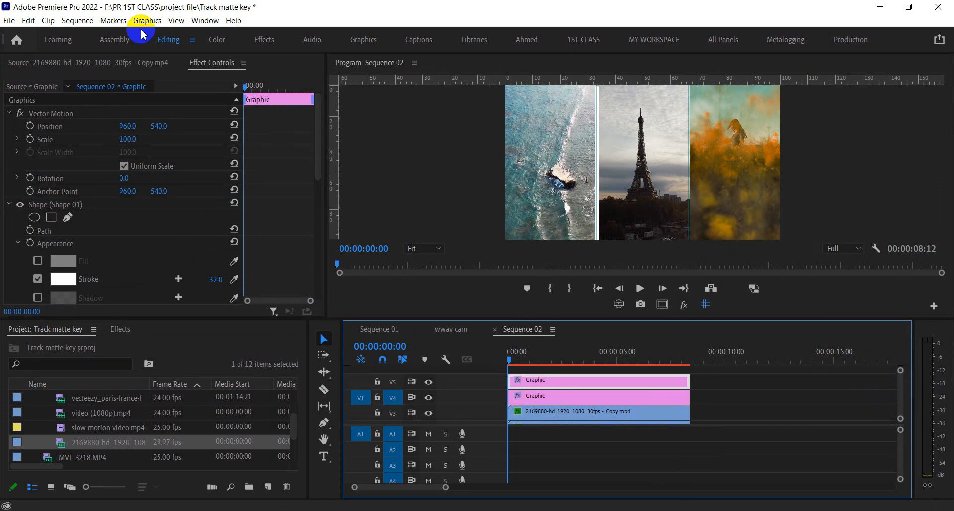
# Set the duplicated divider's horizontal Vector Motion position to 1595 so it covers the second guide, and hide the guides.
pyautogui.moveTo(130, 130); pyautogui.dragTo(530, 154)
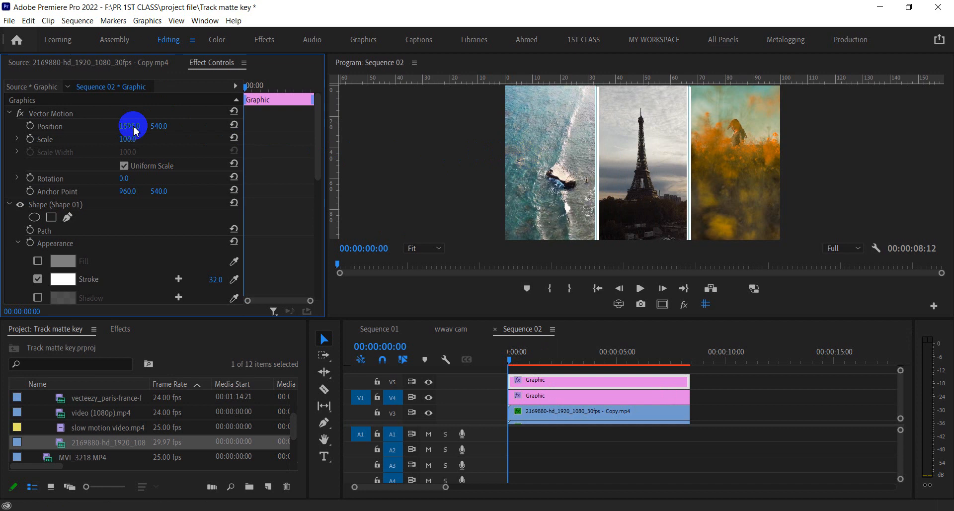
pyautogui.click(706, 303)
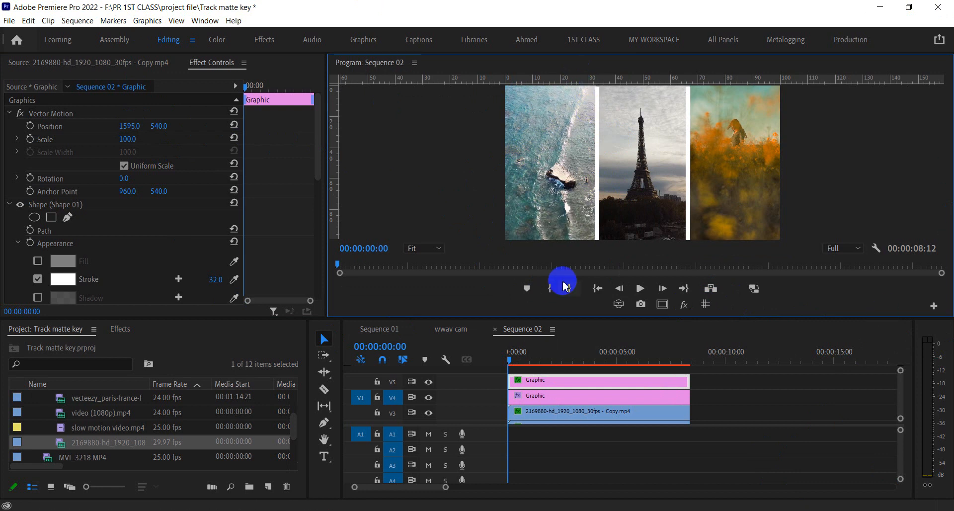
# Display the project items as thumbnails and create a new sequence from the custom Hd preset.
pyautogui.click(268, 486)
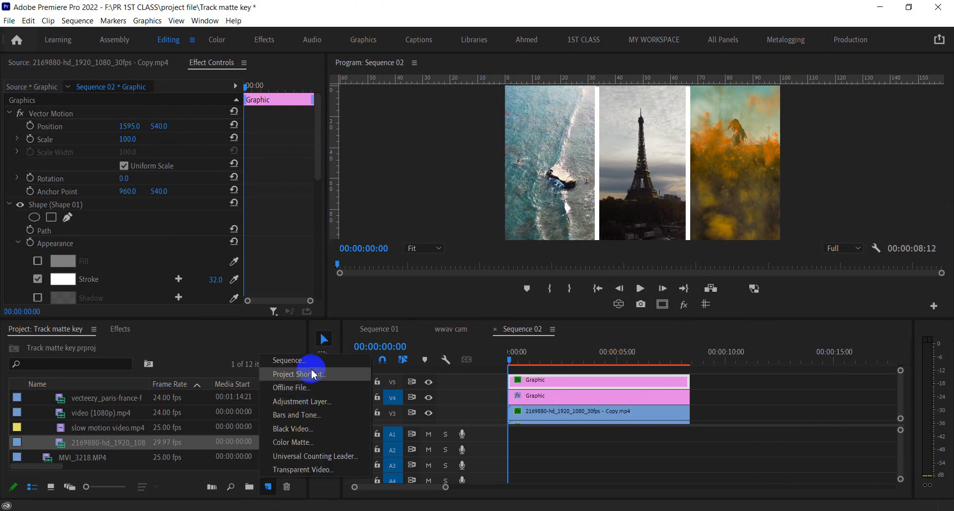
pyautogui.click(50, 487)
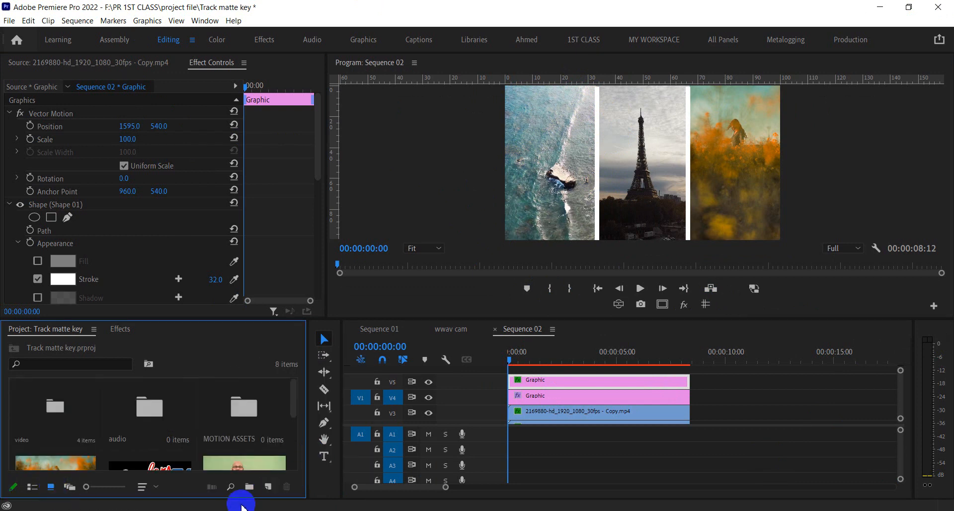
pyautogui.click(268, 486)
pyautogui.click(297, 361)
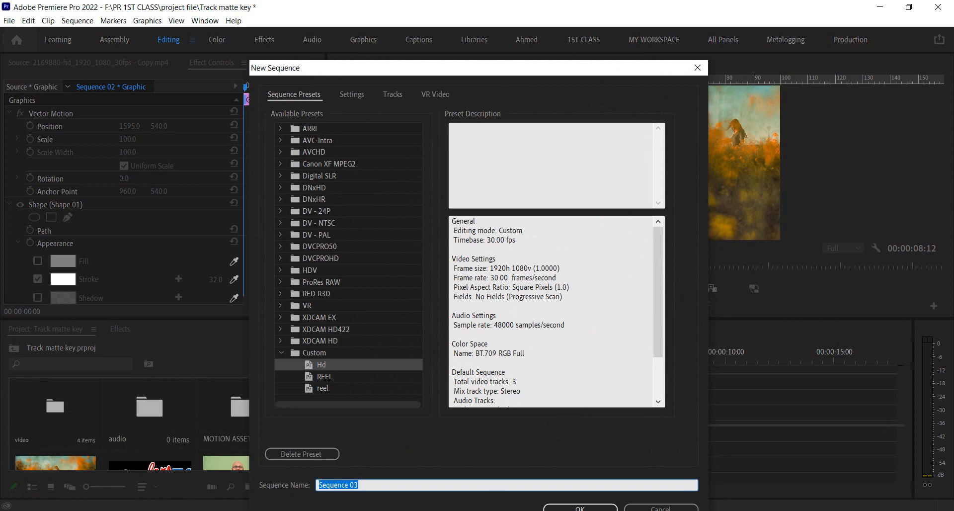
pyautogui.click(584, 508)
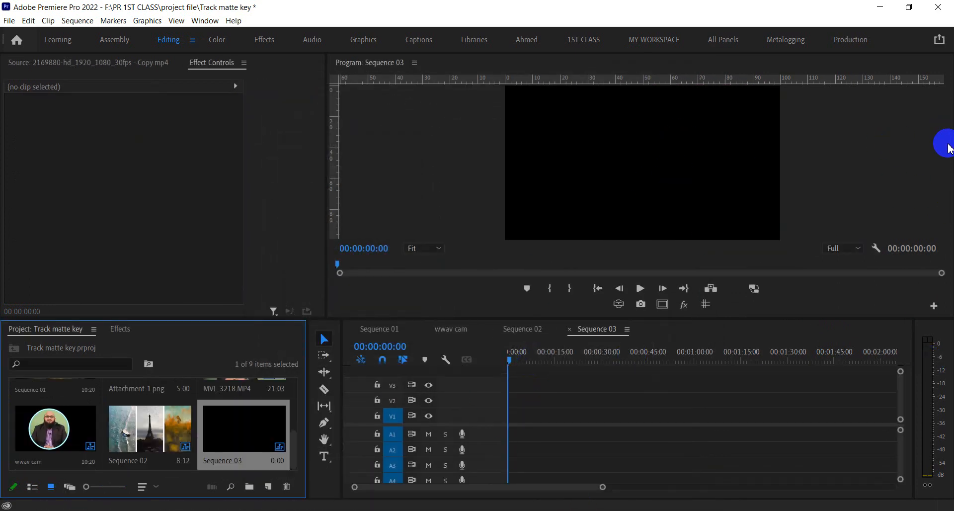
# Place the coastline clip 2169880-hd_1920_1080_30fps from the video bin on V1 of Sequence 03, changing the sequence settings to match it.
pyautogui.click(128, 441)
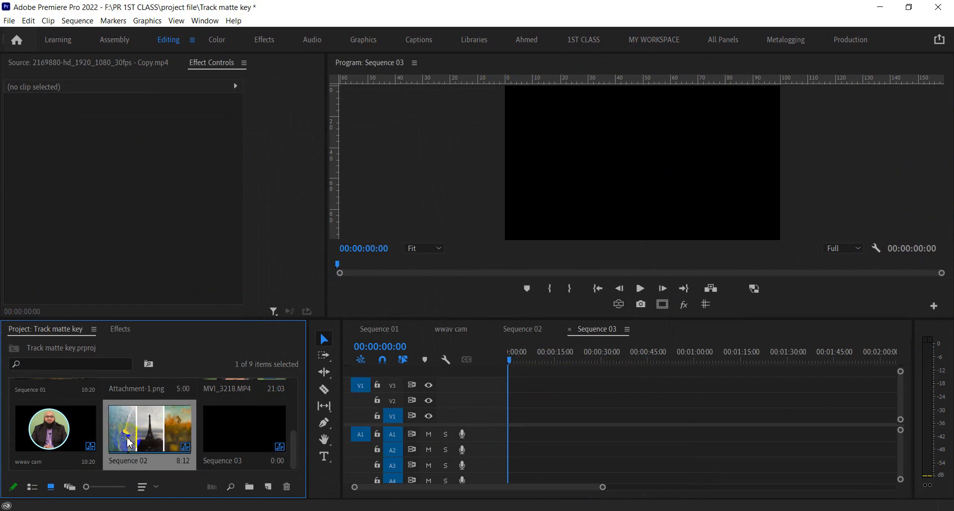
pyautogui.scroll(3, 273, 453)
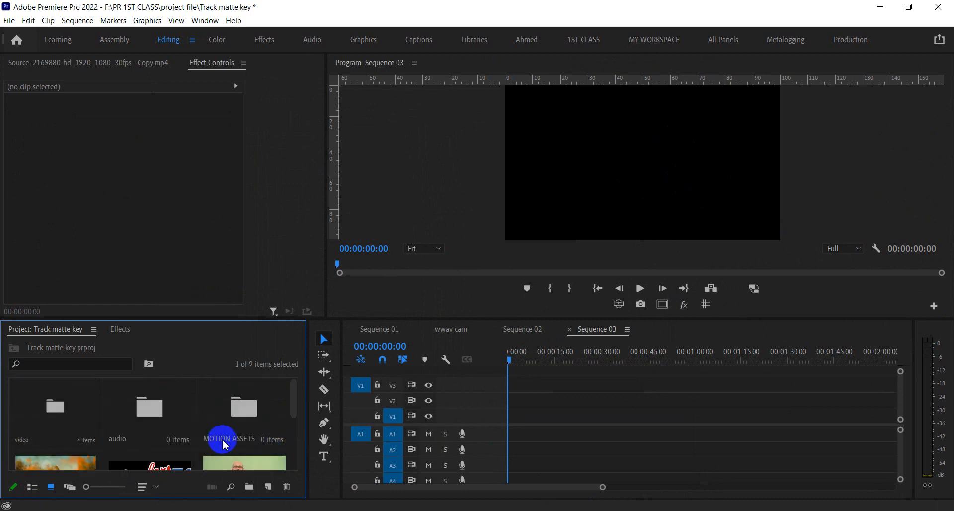
pyautogui.click(31, 413)
pyautogui.doubleClick(31, 414)
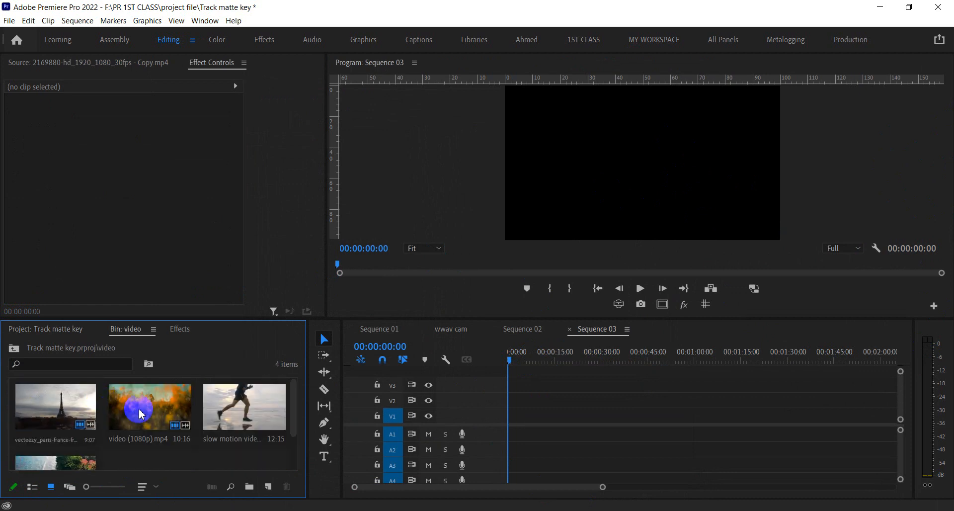
pyautogui.scroll(-2, 72, 407)
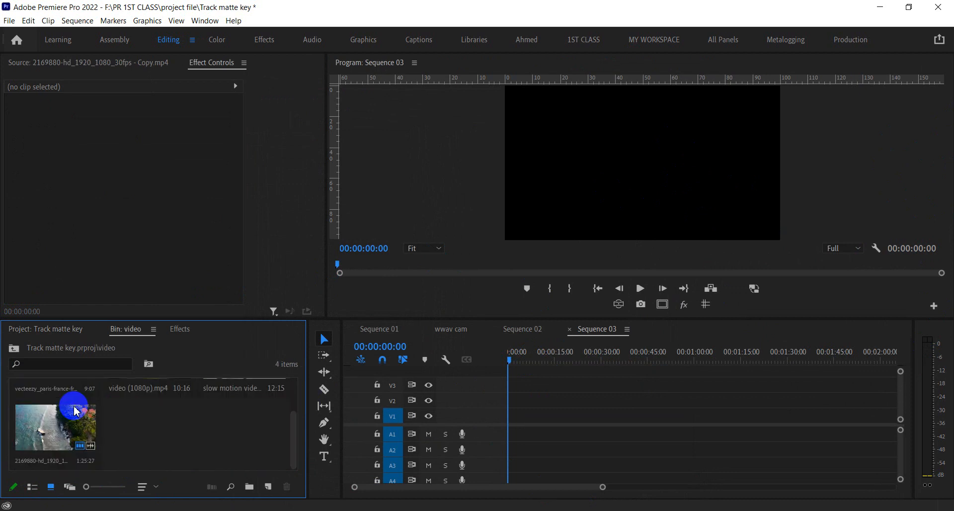
pyautogui.doubleClick(64, 420)
pyautogui.moveTo(144, 261); pyautogui.dragTo(473, 432)
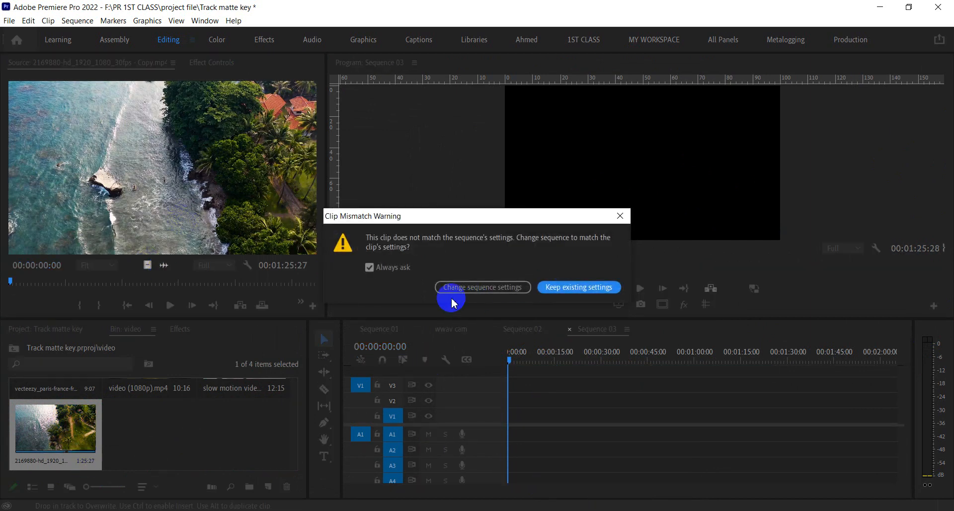
pyautogui.click(484, 288)
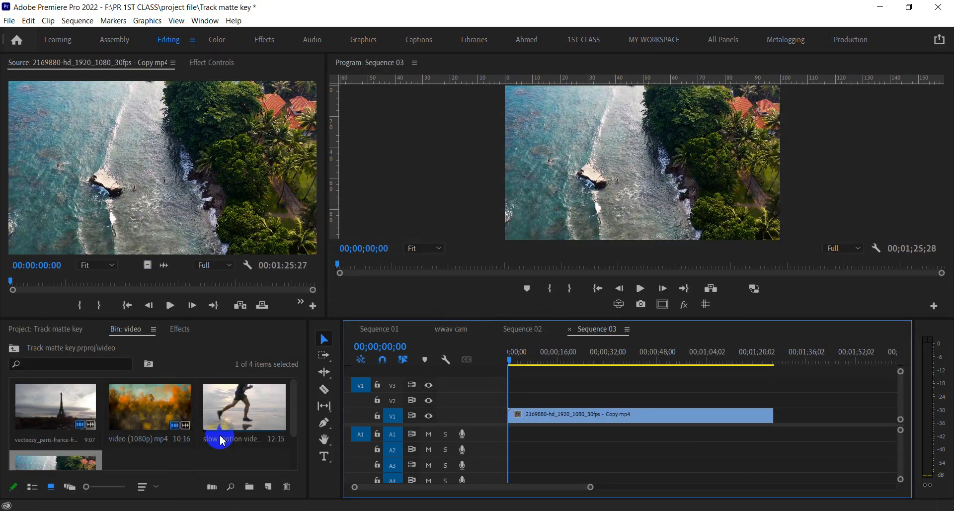
# Place video (1080p).mp4 at the start of V2 and trim the coastline clip on V1 to end together with it.
pyautogui.doubleClick(134, 405)
pyautogui.moveTo(149, 264); pyautogui.dragTo(508, 399)
pyautogui.moveTo(776, 418); pyautogui.dragTo(541, 415)
pyautogui.moveTo(519, 355); pyautogui.dragTo(524, 354)
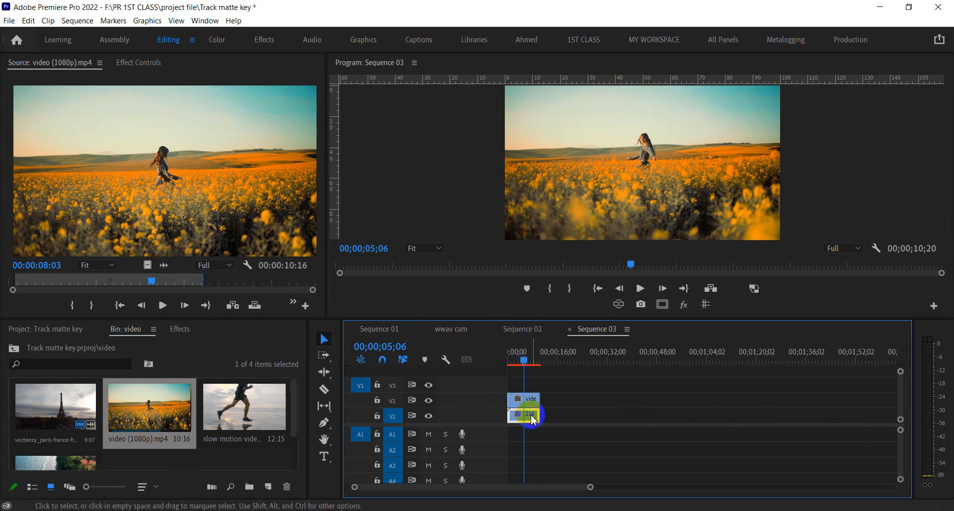
# Draw a closed Pen opacity mask on the V2 flower field clip, curving from the frame's upper-right corner to its lower edge around the right part.
pyautogui.click(527, 402)
pyautogui.click(131, 64)
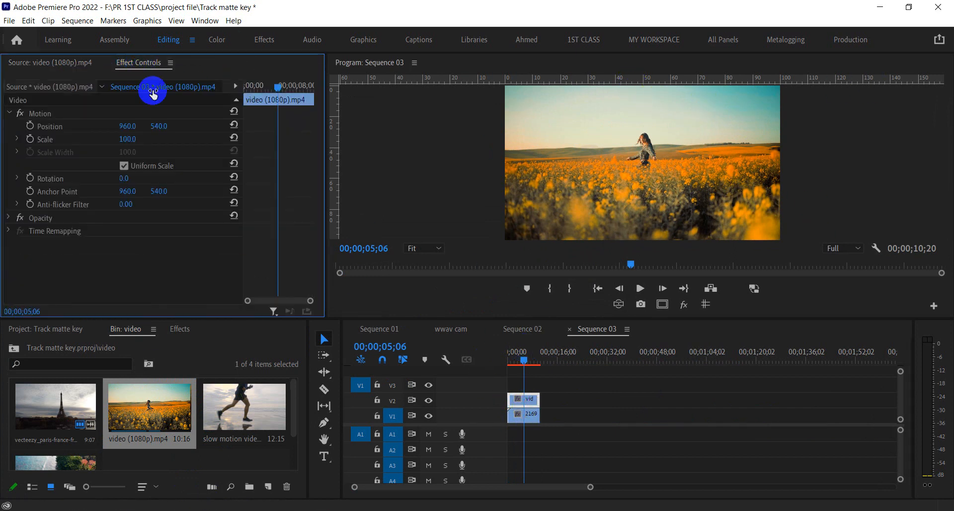
pyautogui.click(9, 218)
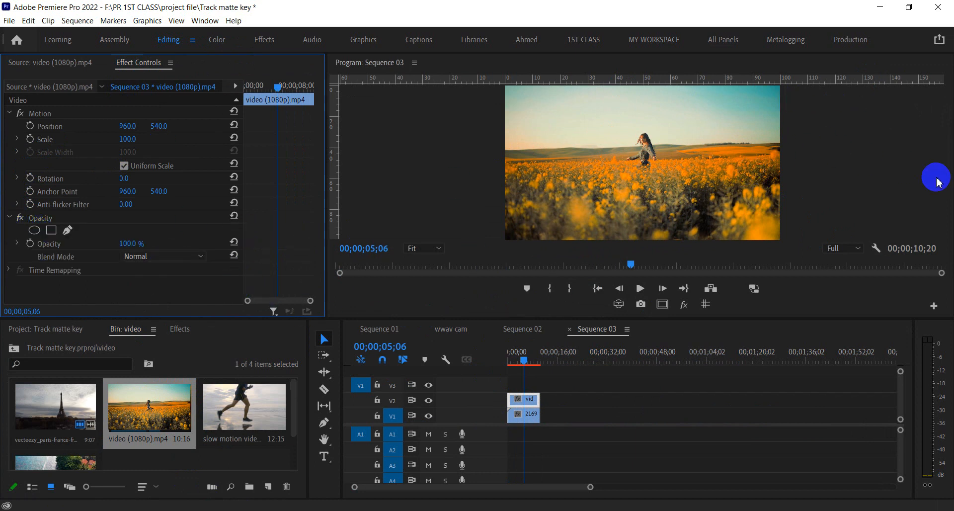
pyautogui.press('Left')
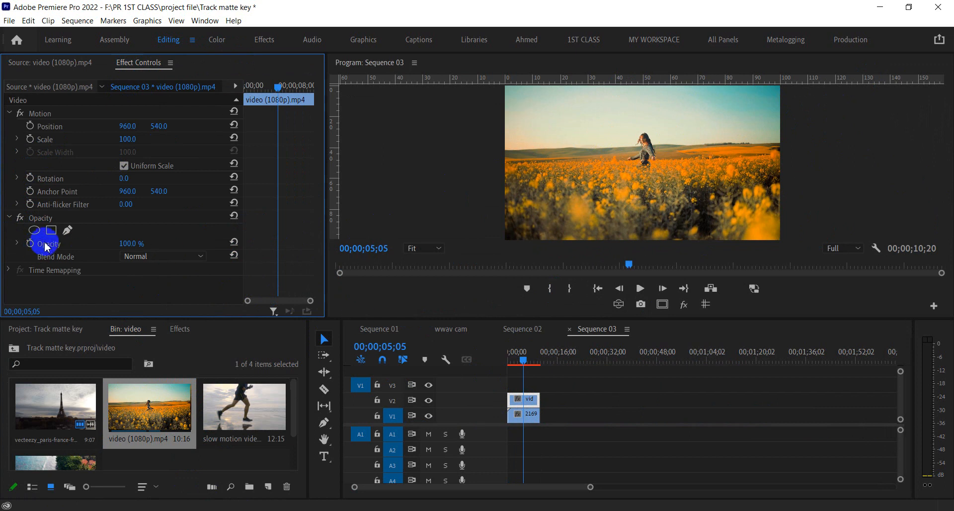
pyautogui.click(67, 229)
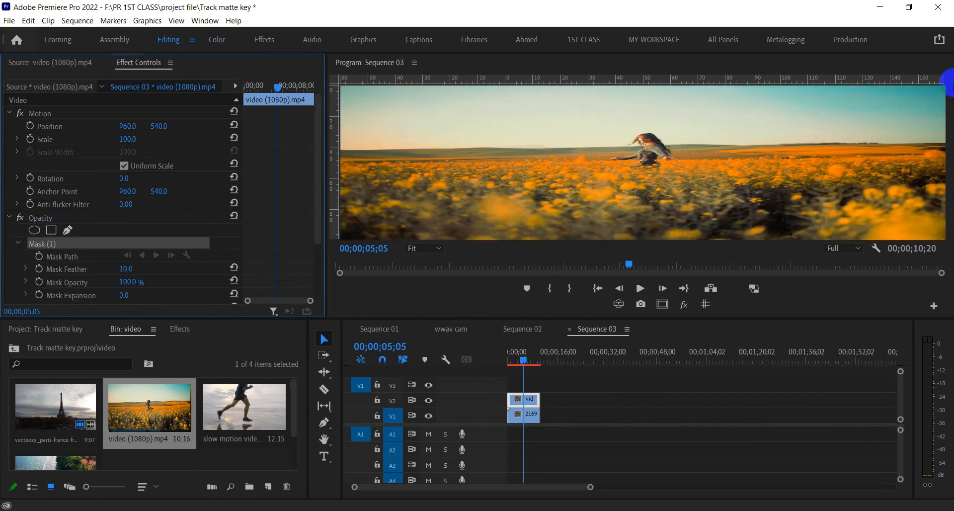
pyautogui.click(750, 105)
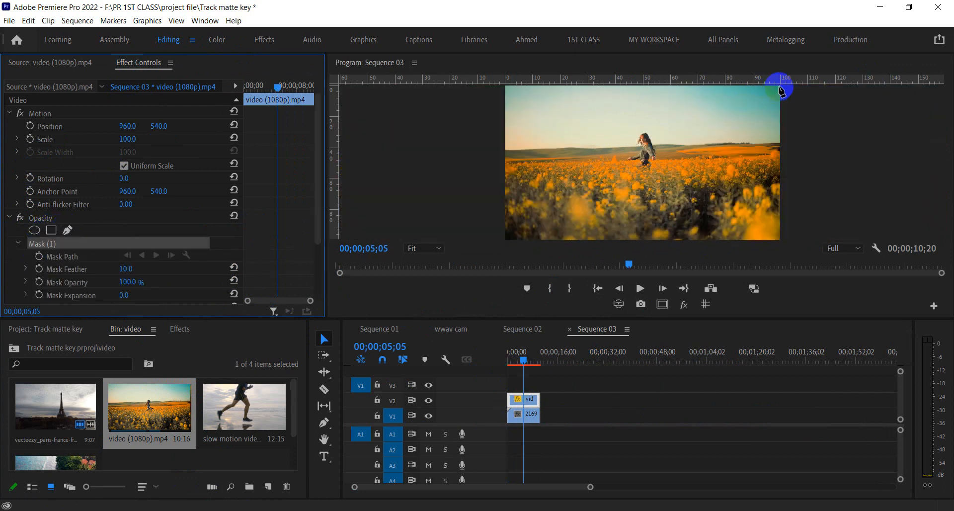
pyautogui.click(780, 88)
pyautogui.moveTo(593, 182); pyautogui.dragTo(544, 251)
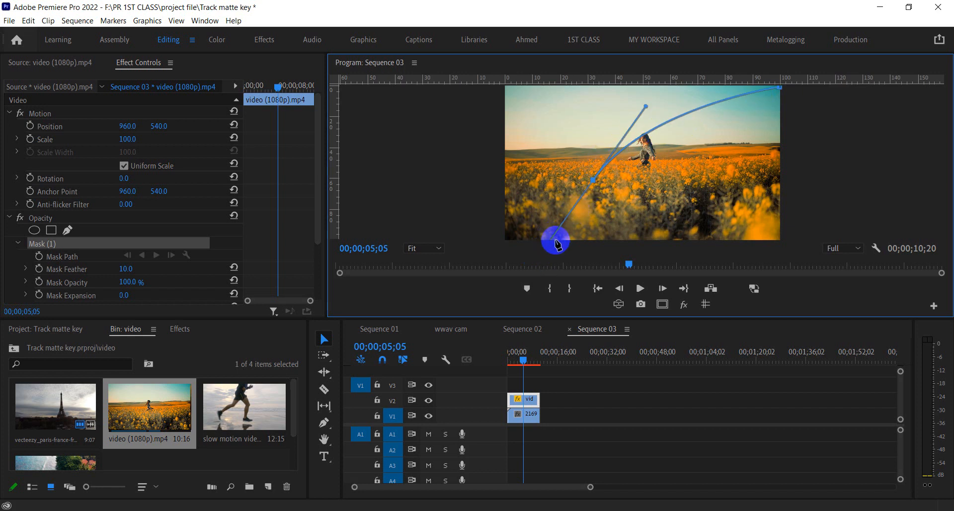
pyautogui.click(777, 239)
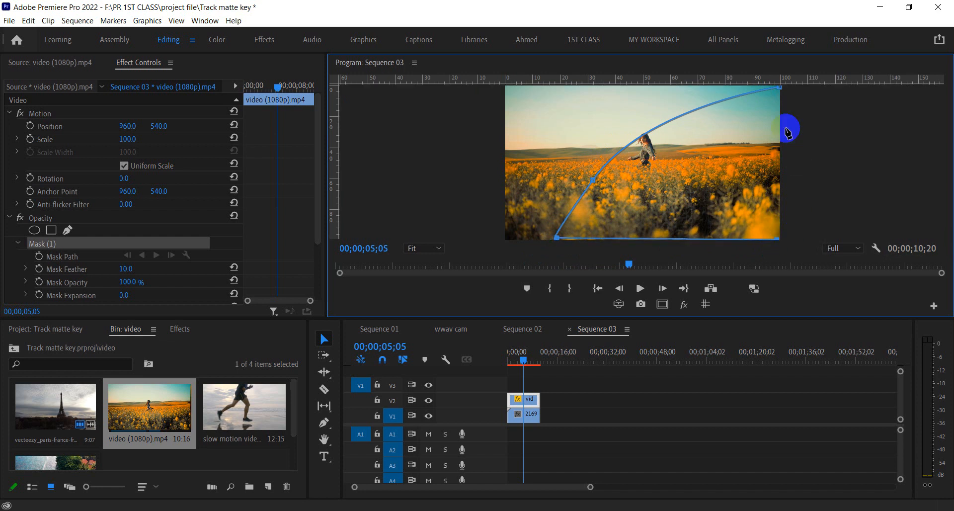
pyautogui.click(780, 91)
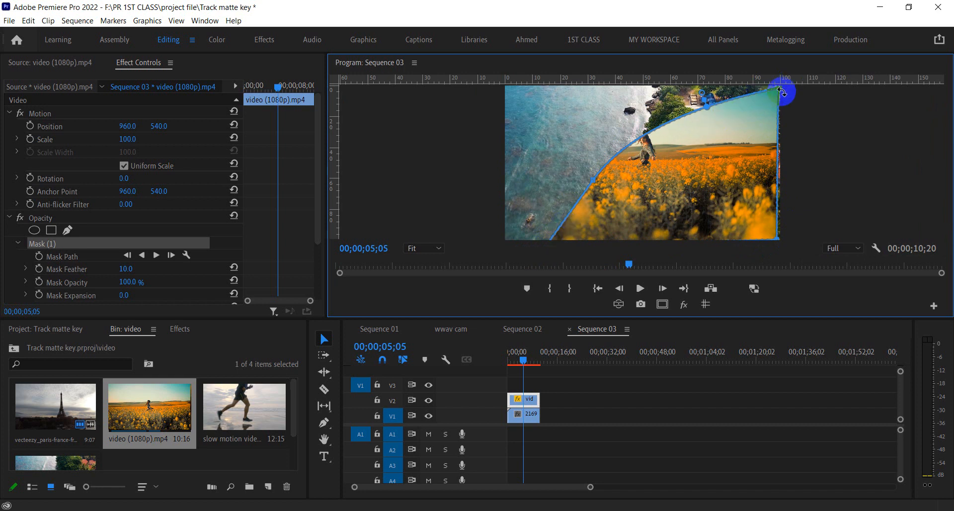
# Move the mask's upper-right point just outside the frame and shift its middle curve point up and to the right.
pyautogui.moveTo(787, 78); pyautogui.dragTo(787, 80)
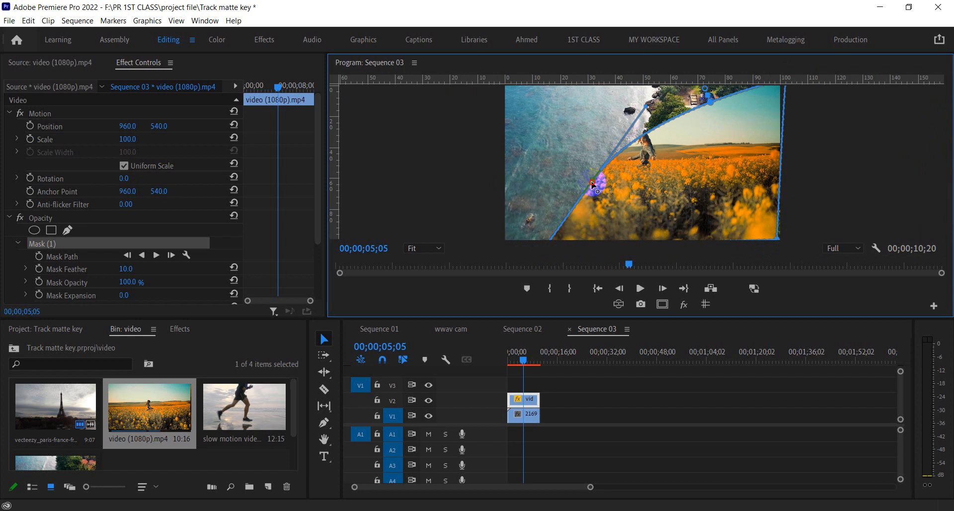
pyautogui.moveTo(593, 185); pyautogui.dragTo(606, 160)
pyautogui.click(468, 290)
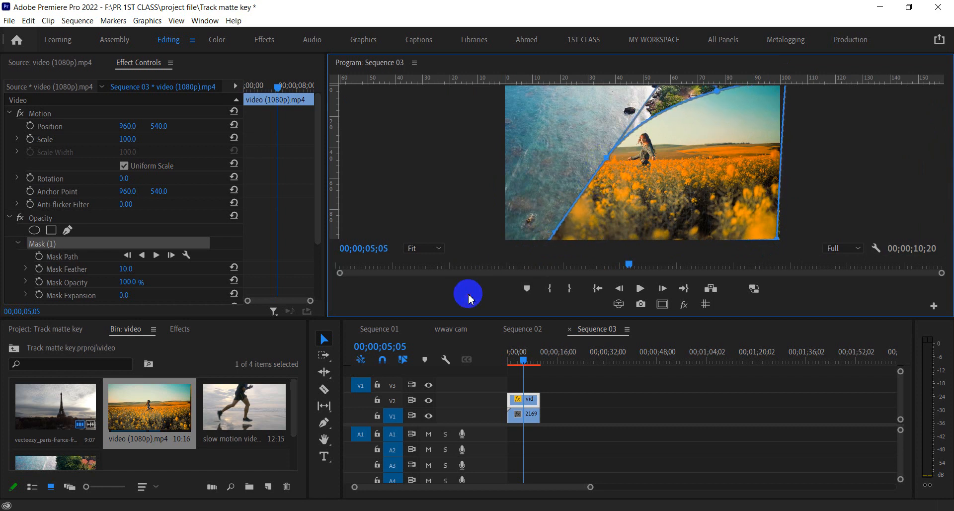
pyautogui.click(614, 391)
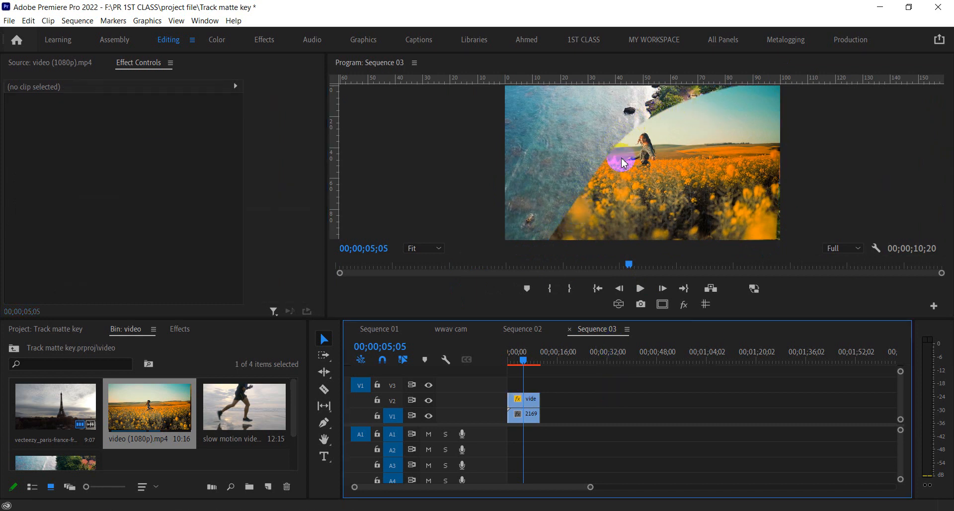
pyautogui.moveTo(523, 358); pyautogui.dragTo(524, 363)
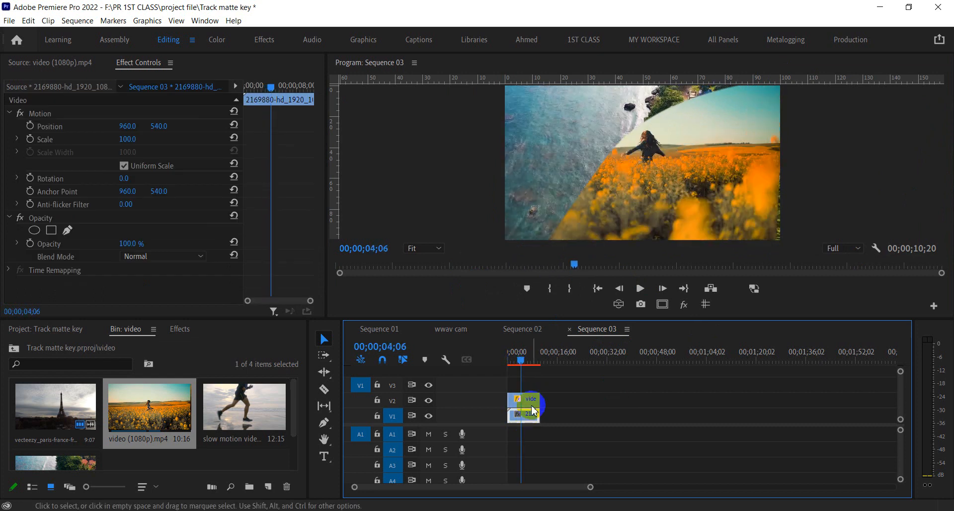
# Set the Mask Feather of the V2 flower field clip to 487.
pyautogui.click(527, 399)
pyautogui.scroll(-2, 90, 208)
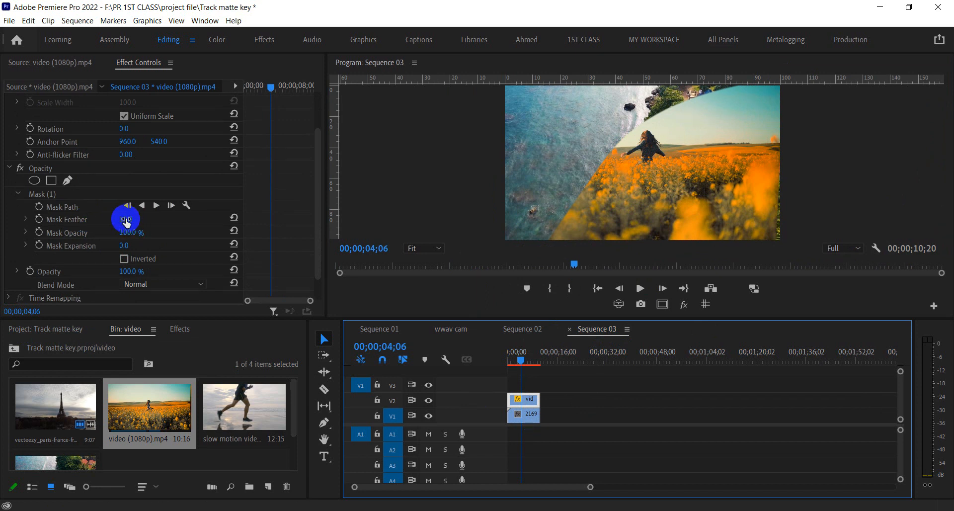
pyautogui.moveTo(126, 221); pyautogui.dragTo(671, 159)
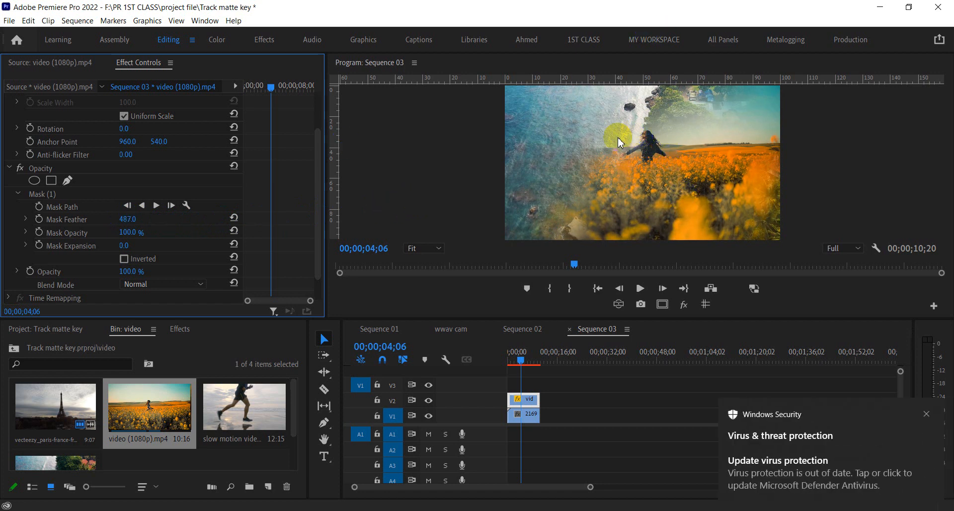
# Play the feathered blend from the start of Sequence 03, also with the Program monitor maximized, and restore the layout.
pyautogui.click(510, 357)
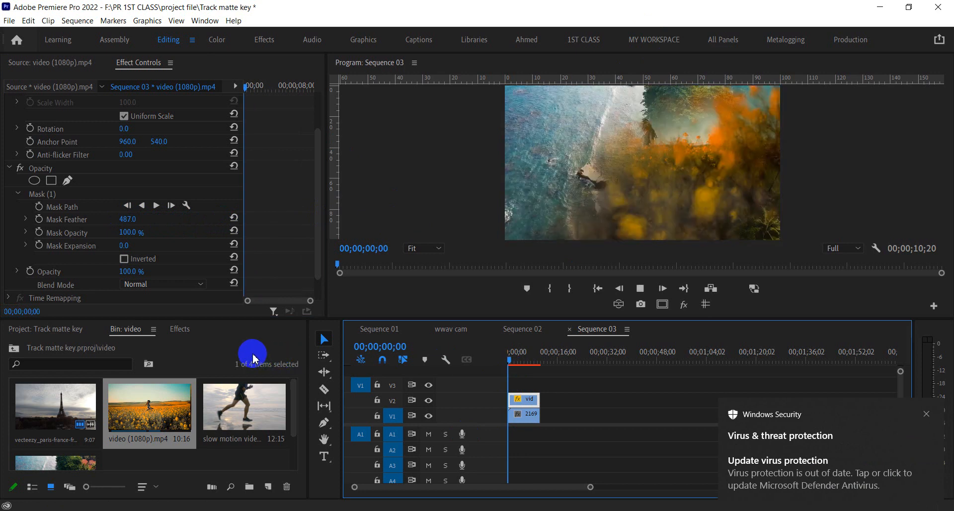
pyautogui.press('space')
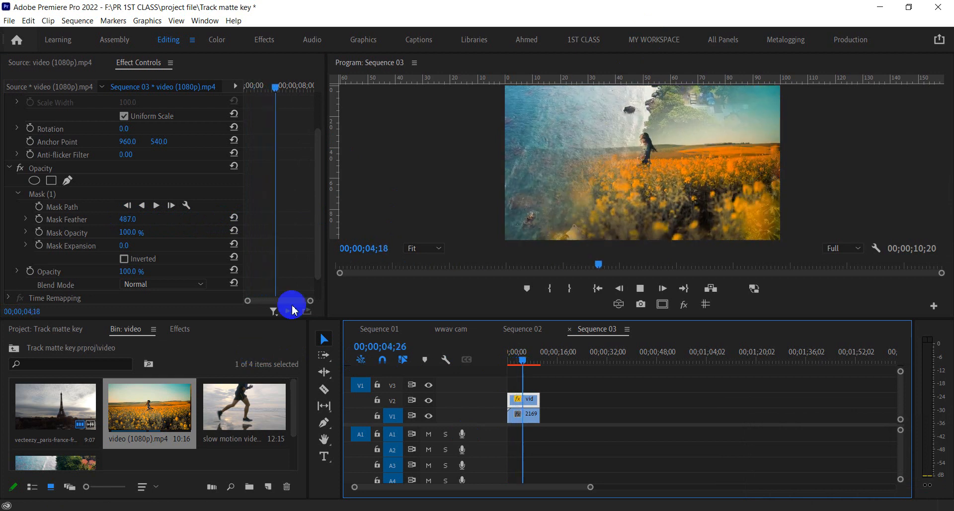
pyautogui.press('space')
pyautogui.press('`')
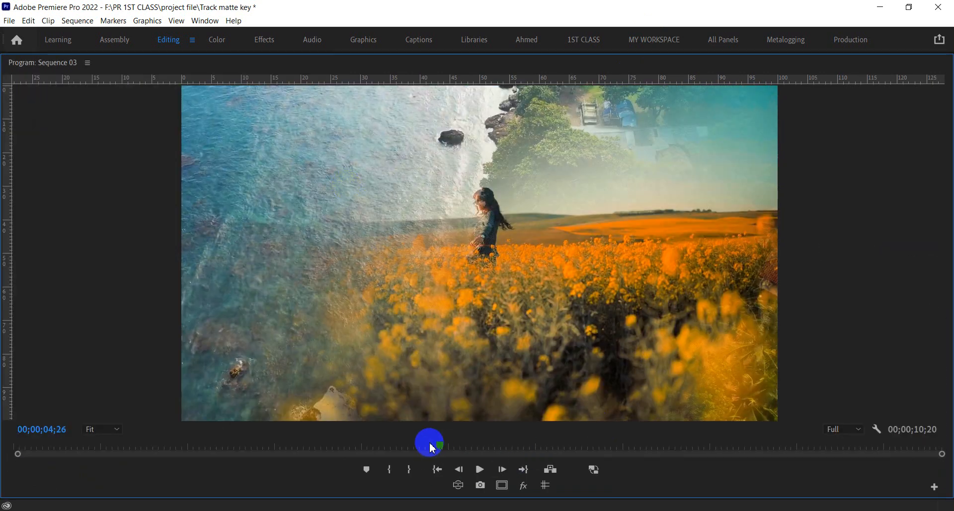
pyautogui.moveTo(432, 448); pyautogui.dragTo(17, 437)
pyautogui.press('space')
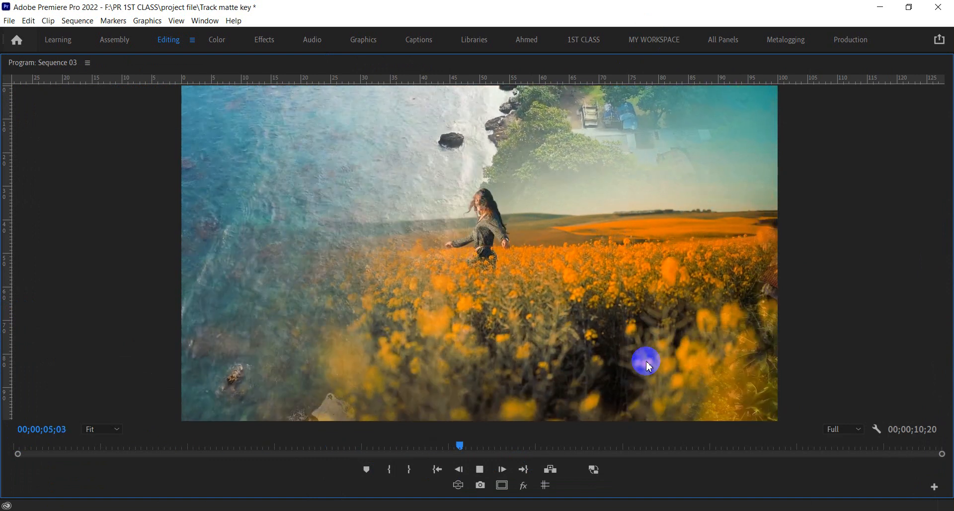
pyautogui.press('`')
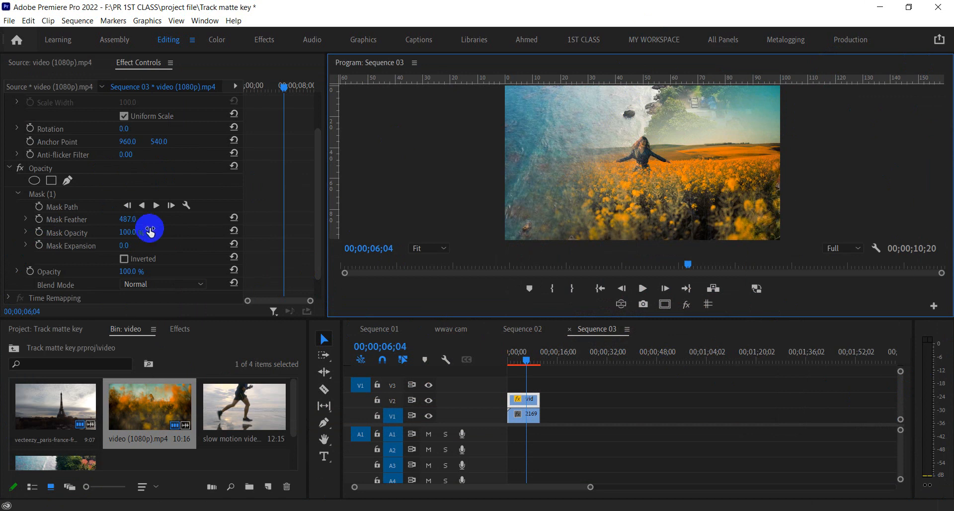
# Reduce the flower field clip's Mask Feather to 294.
pyautogui.moveTo(124, 219); pyautogui.dragTo(947, 8)
pyautogui.moveTo(170, 219); pyautogui.dragTo(139, 219)
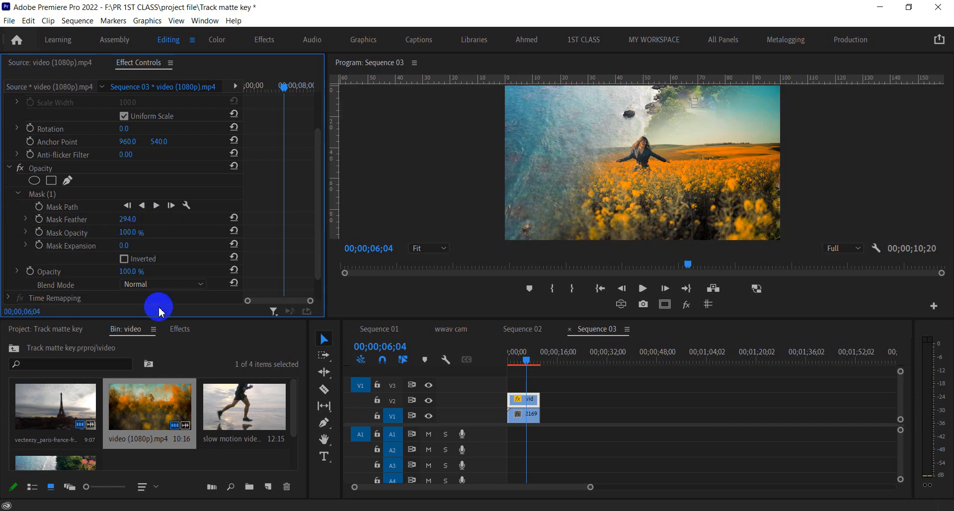
# Try the Multiply blend mode on the masked flower field clip and change it to Screen.
pyautogui.scroll(-1, 197, 233)
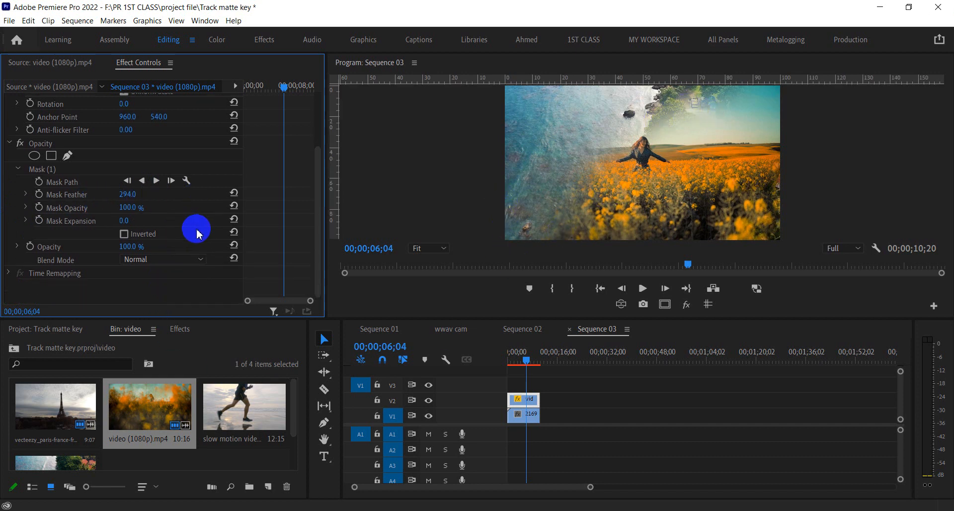
pyautogui.click(193, 259)
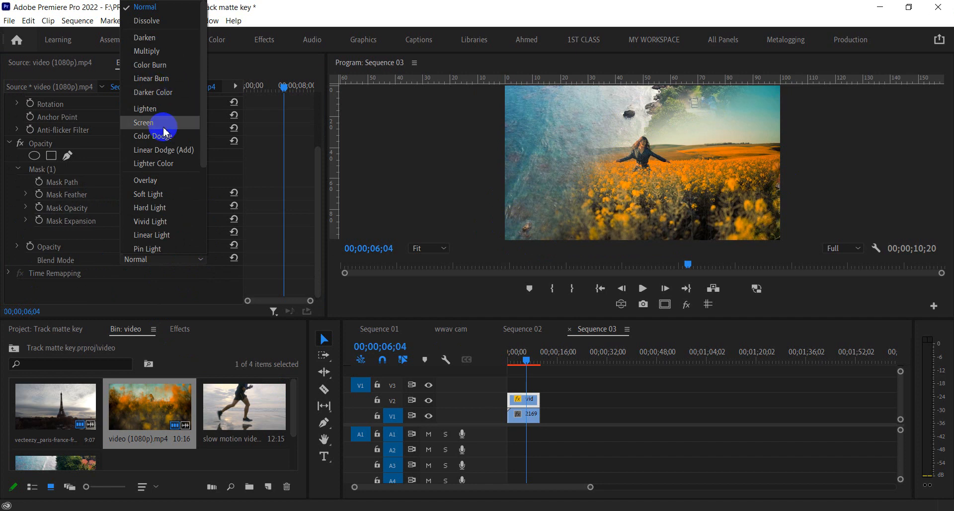
pyautogui.click(160, 51)
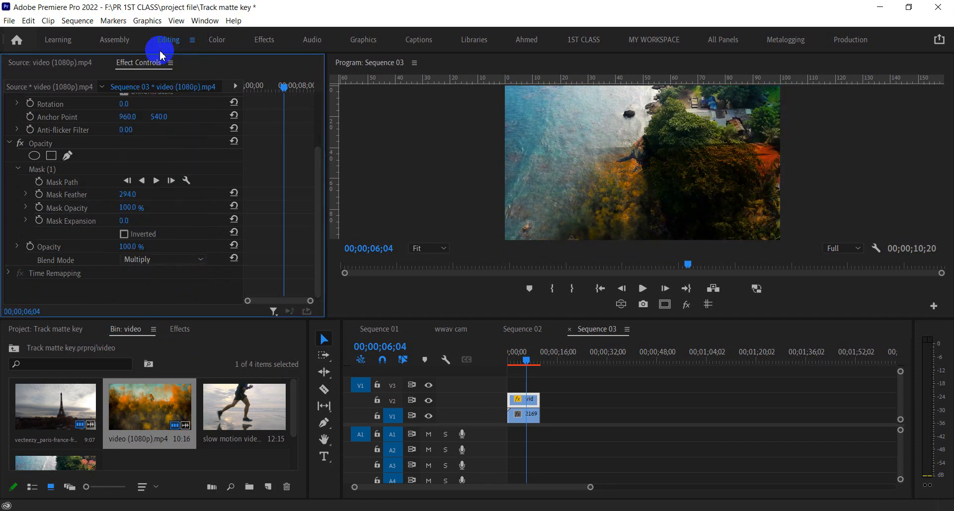
pyautogui.click(169, 266)
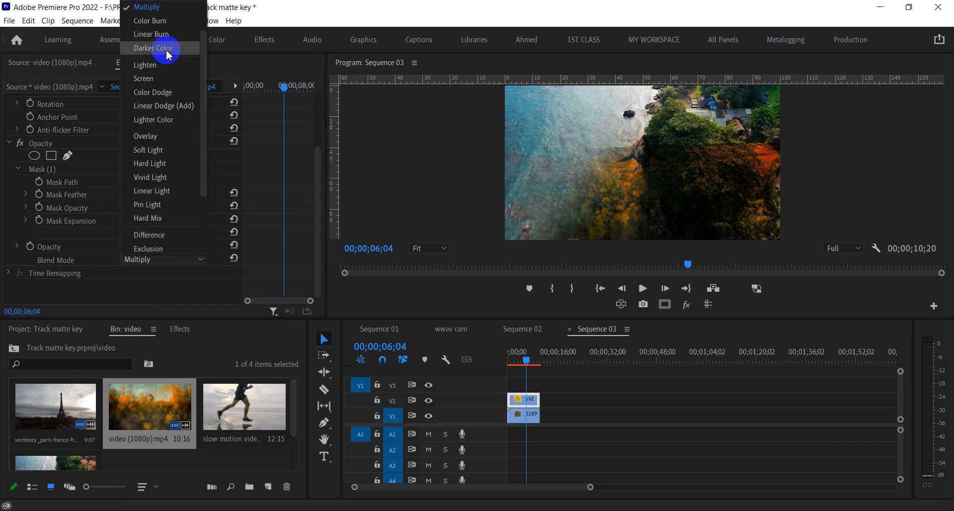
pyautogui.click(168, 77)
pyautogui.click(298, 99)
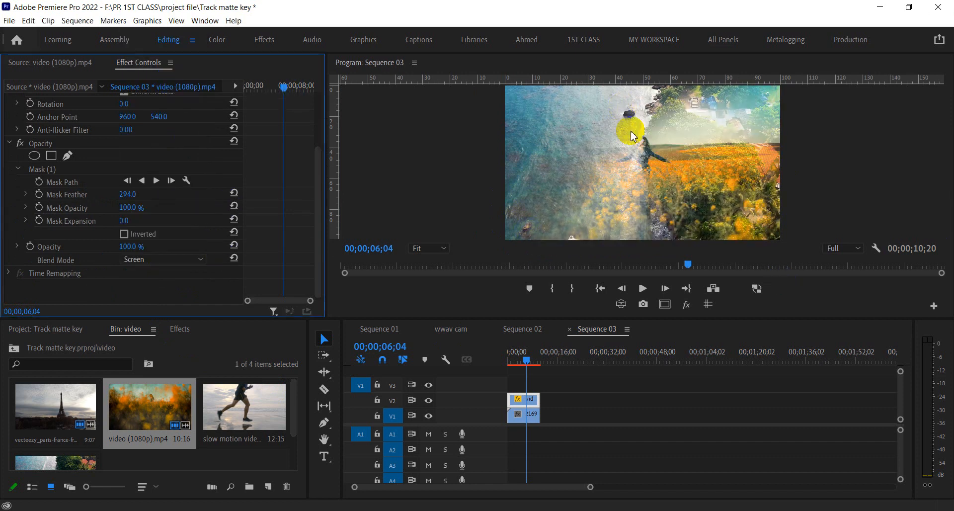
# Lower the masked flower field clip's Opacity to 86% and try the Hard Mix blend mode on it.
pyautogui.click(132, 245)
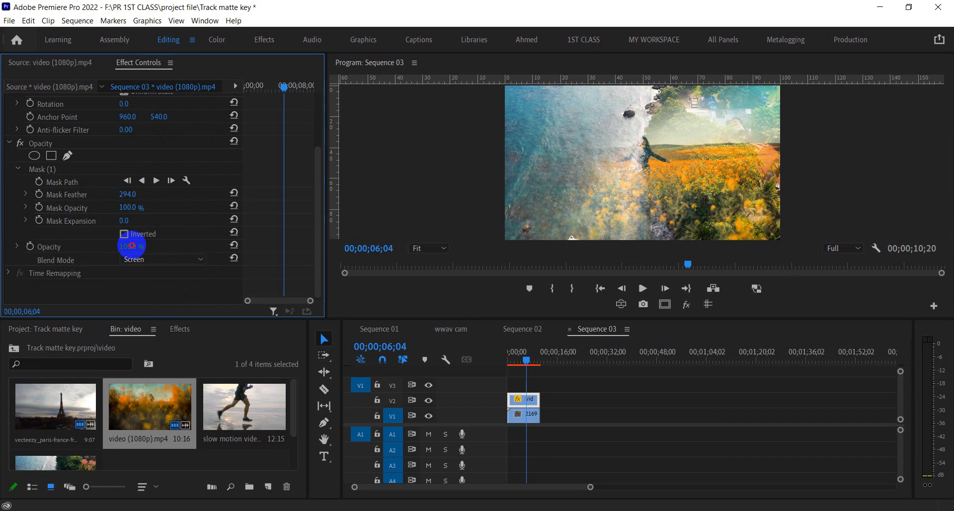
pyautogui.moveTo(132, 245)
pyautogui.mouseDown()
pyautogui.moveTo(93, 241)
pyautogui.moveTo(121, 245)
pyautogui.mouseUp()
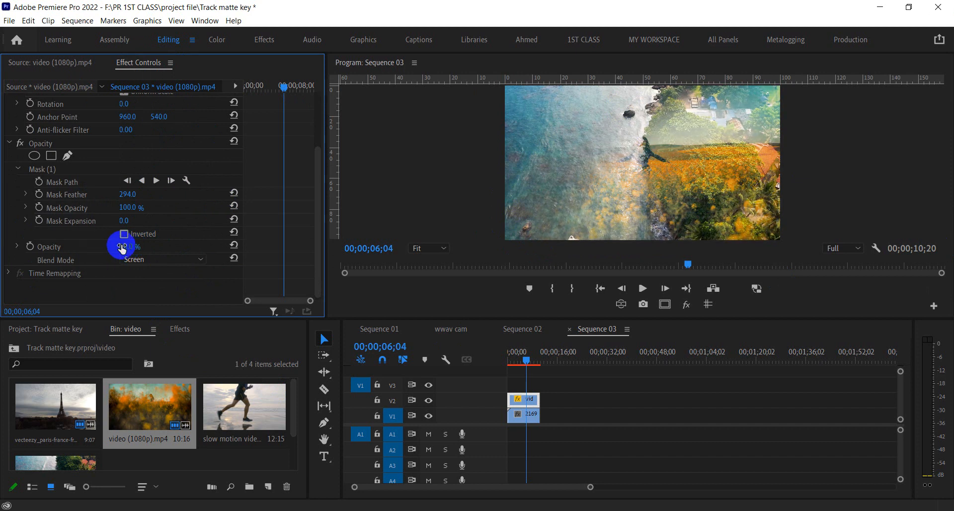
pyautogui.click(194, 267)
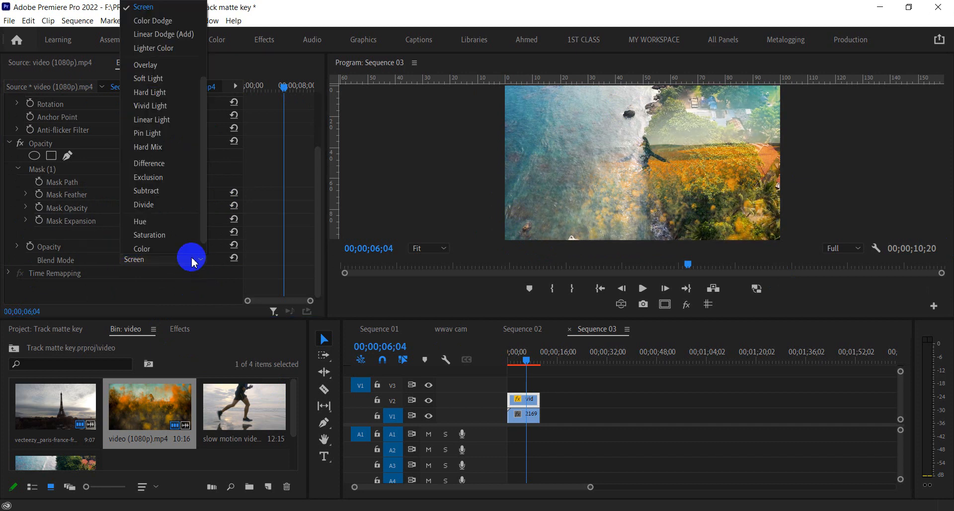
pyautogui.click(168, 148)
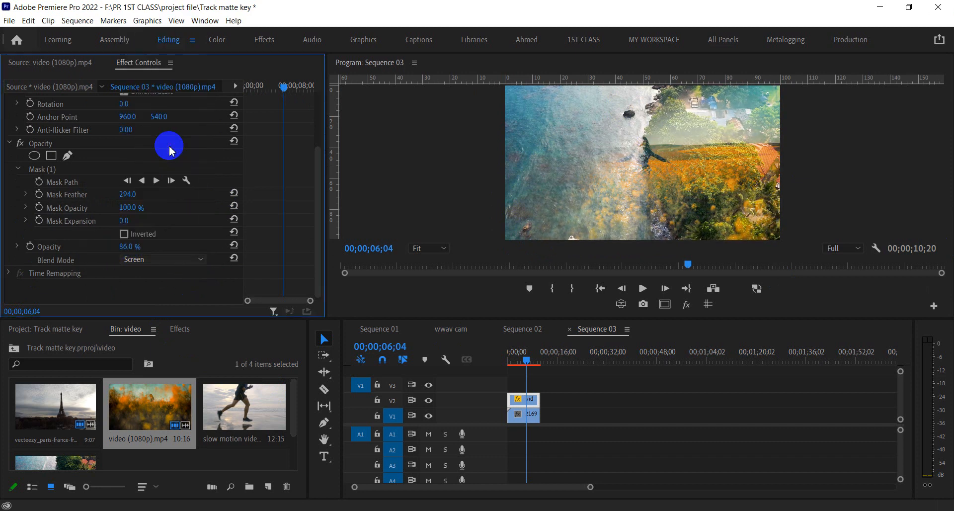
# Change the flower field clip's blend mode to Darken and play Sequence 03 from the start.
pyautogui.click(170, 260)
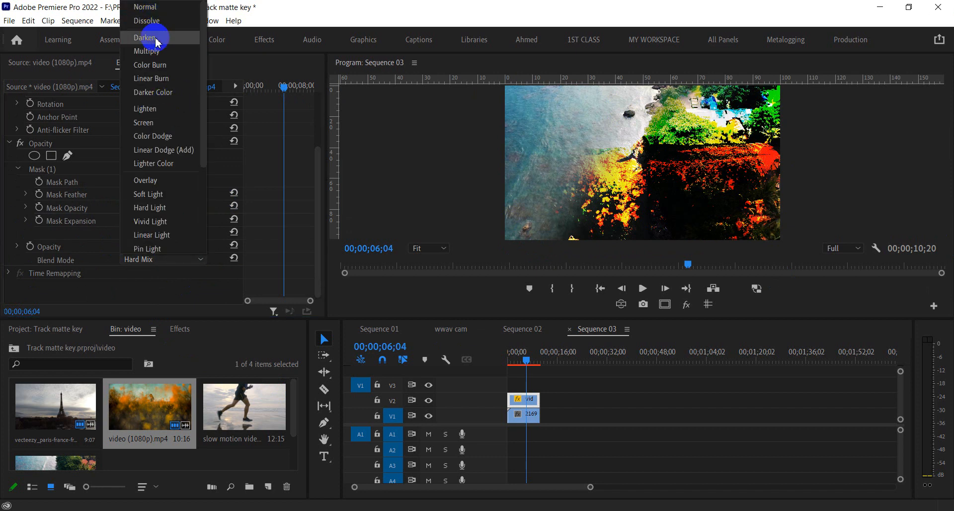
pyautogui.click(155, 39)
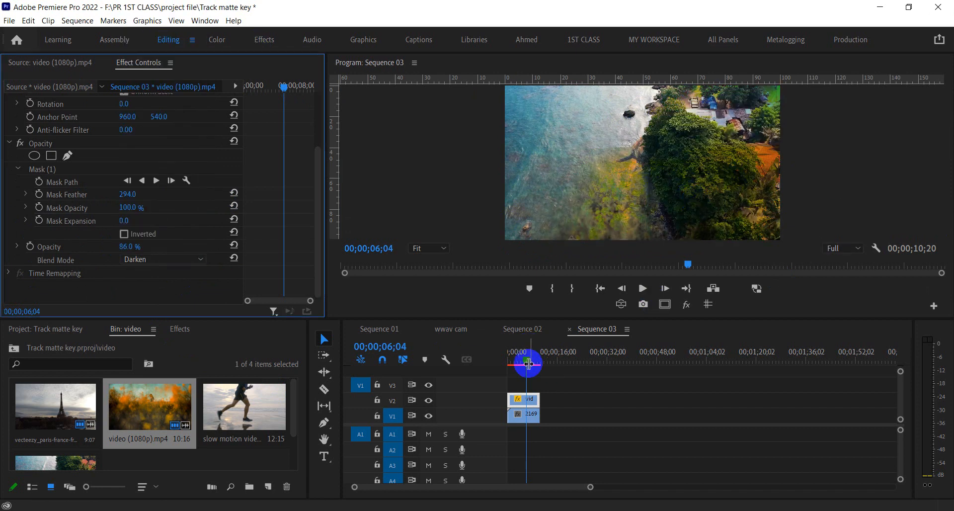
pyautogui.moveTo(529, 364); pyautogui.dragTo(383, 360)
pyautogui.press('space')
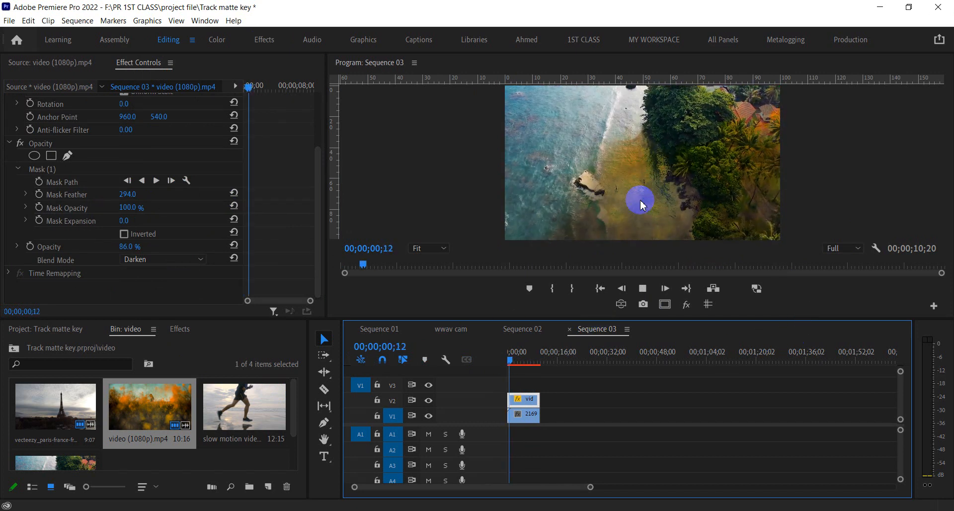
# Raise the flower field clip's Opacity to 99% and set its blend mode to Overlay.
pyautogui.moveTo(130, 247); pyautogui.dragTo(174, 266)
pyautogui.click(174, 266)
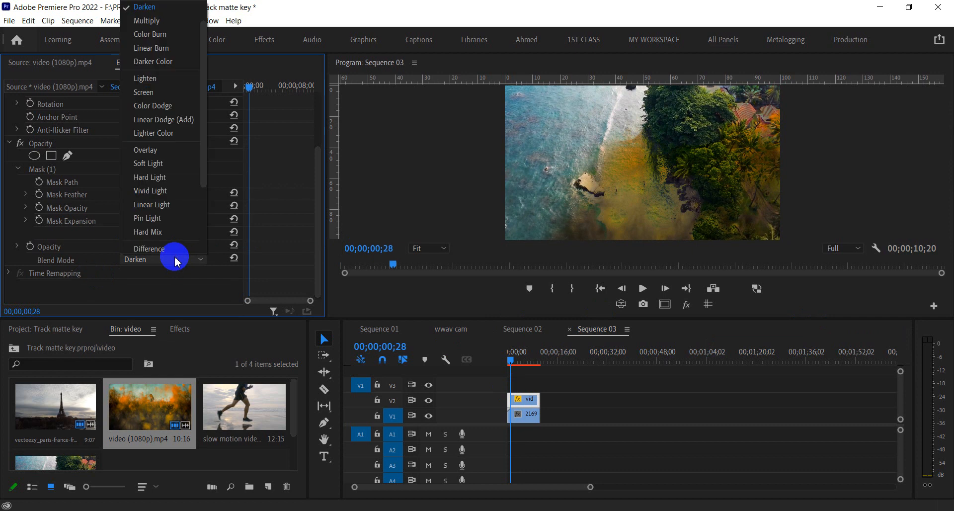
pyautogui.click(184, 155)
# Play the Overlay blend in Sequence 03 and return to the start of the sequence.
pyautogui.press('space')
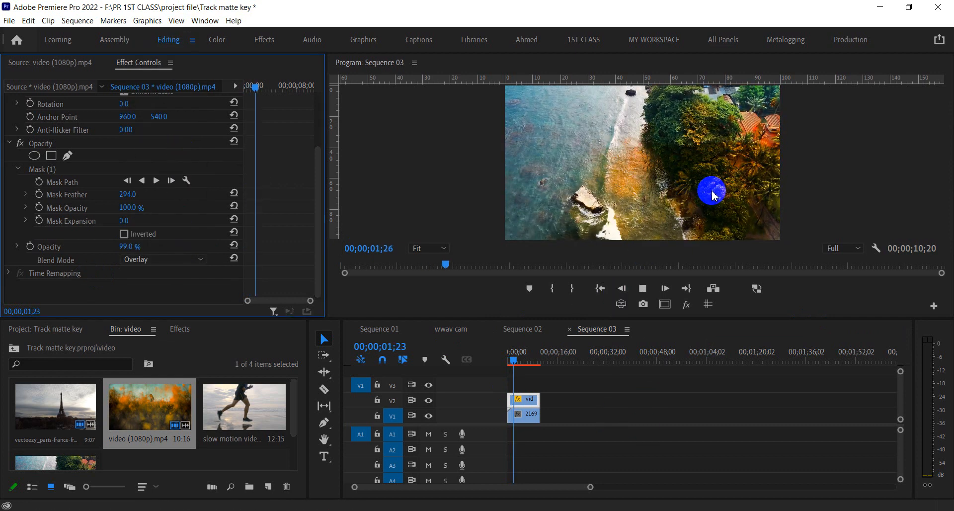
pyautogui.press('space')
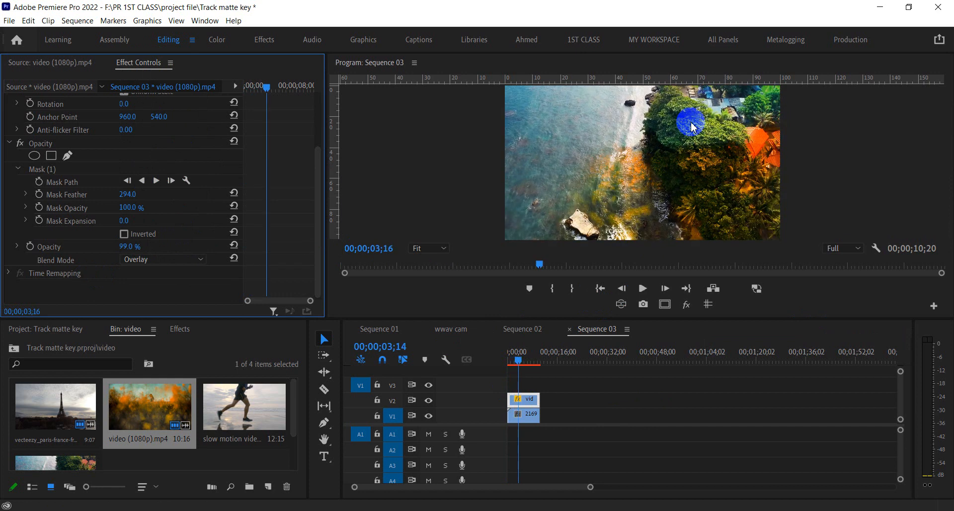
pyautogui.press('space')
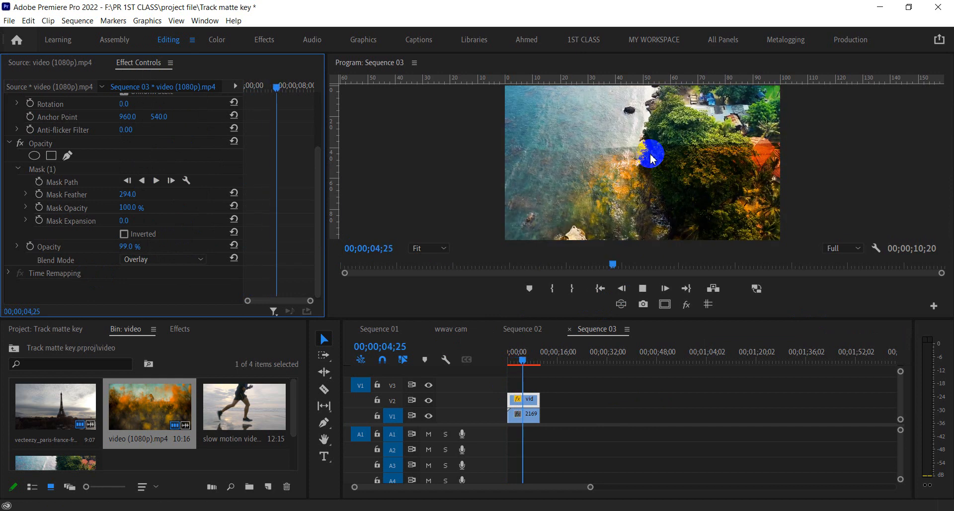
pyautogui.click(462, 369)
pyautogui.press('Home')
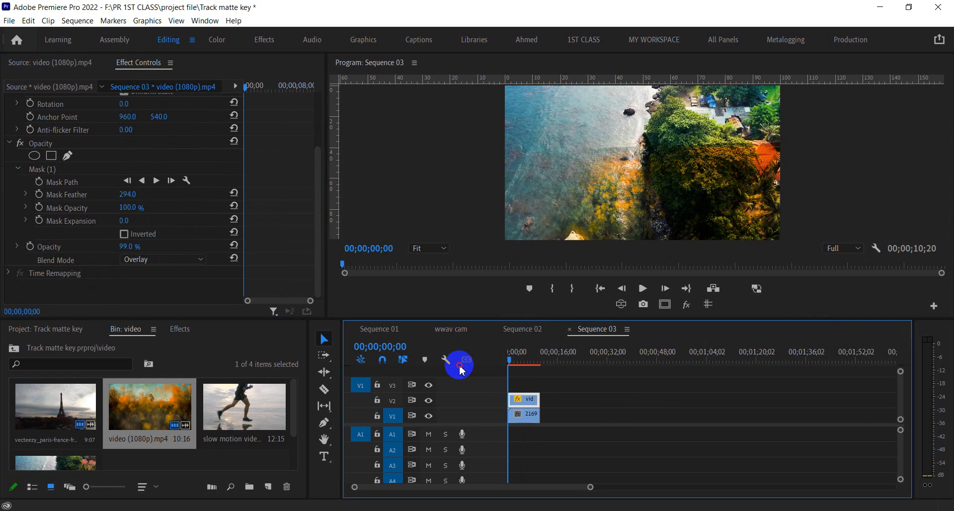
# Try the Multiply blend mode on the flower field clip and change it back to Darken.
pyautogui.click(172, 259)
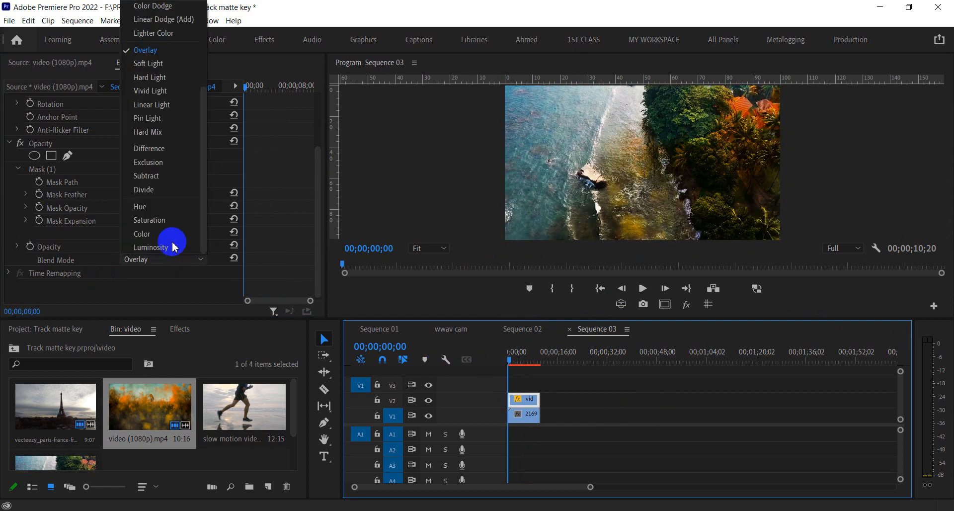
pyautogui.scroll(3, 179, 74)
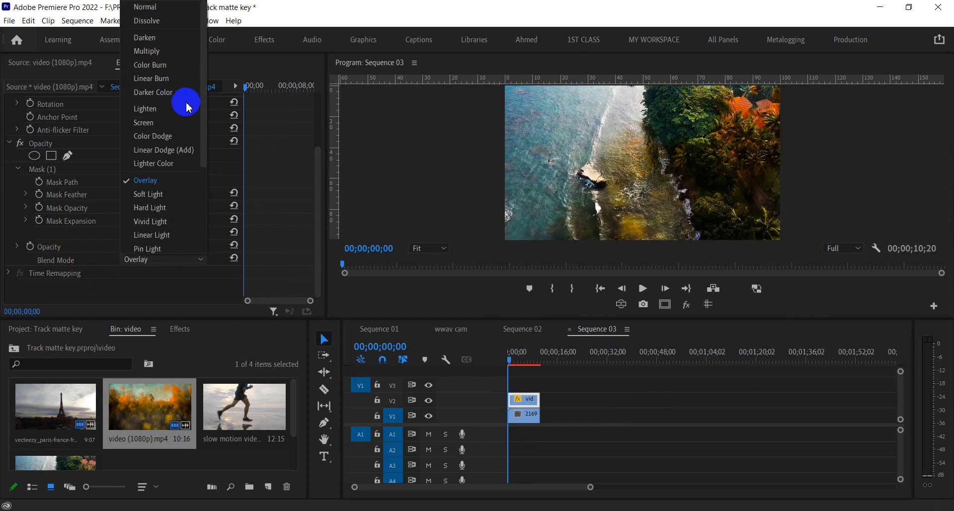
pyautogui.click(170, 52)
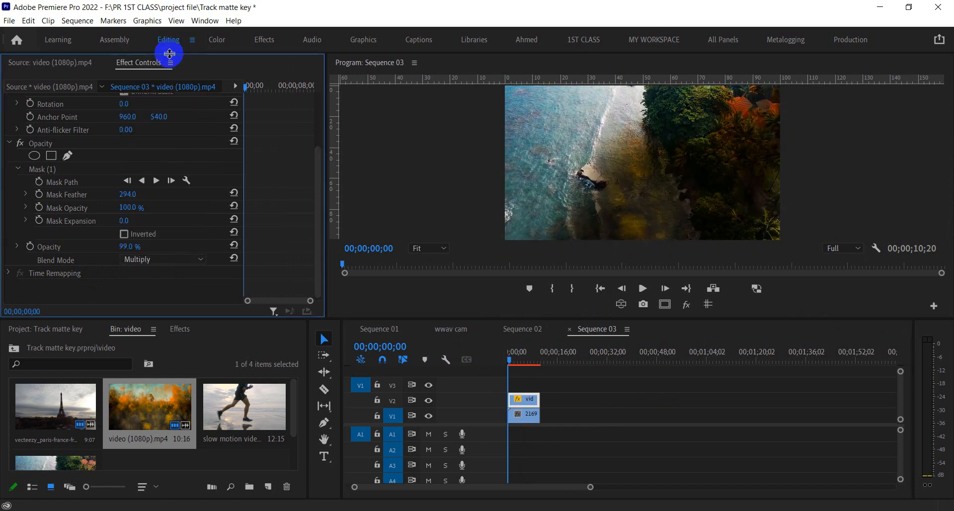
pyautogui.click(175, 259)
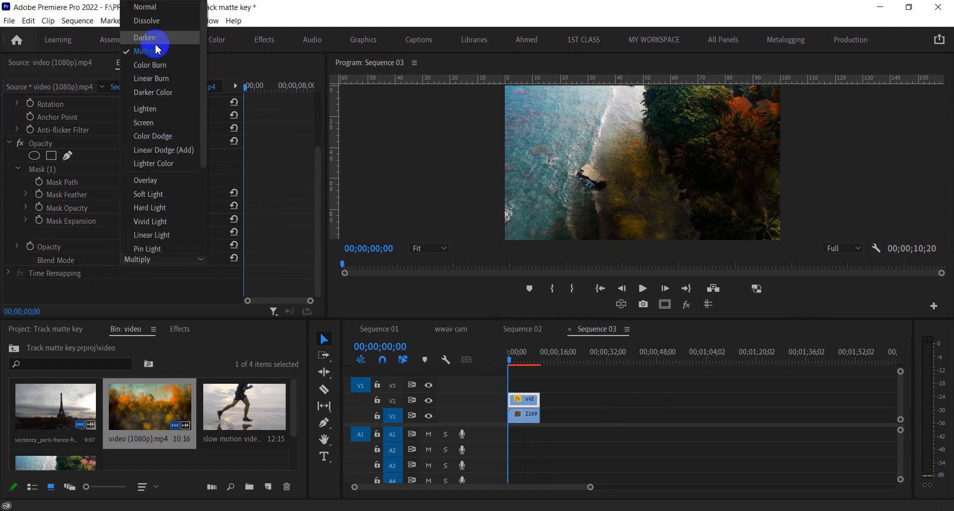
pyautogui.click(150, 38)
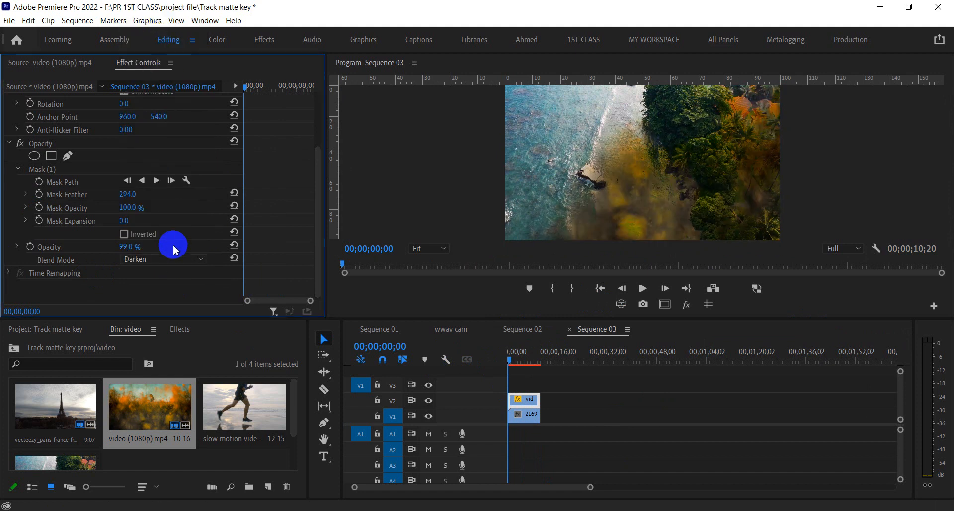
# Reset the flower field clip's blend mode to Normal and check the blend near the end and at the start of Sequence 03.
pyautogui.click(170, 259)
pyautogui.scroll(1, 138, 205)
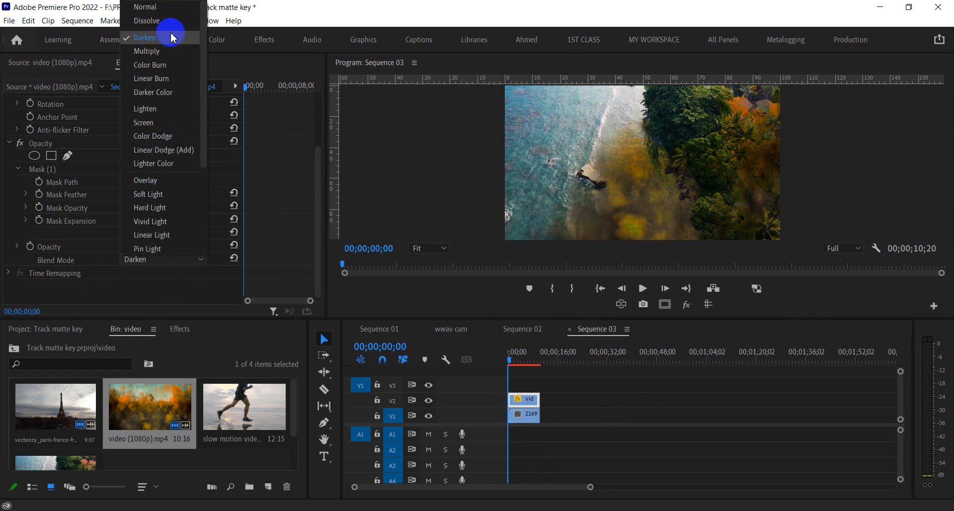
pyautogui.click(167, 7)
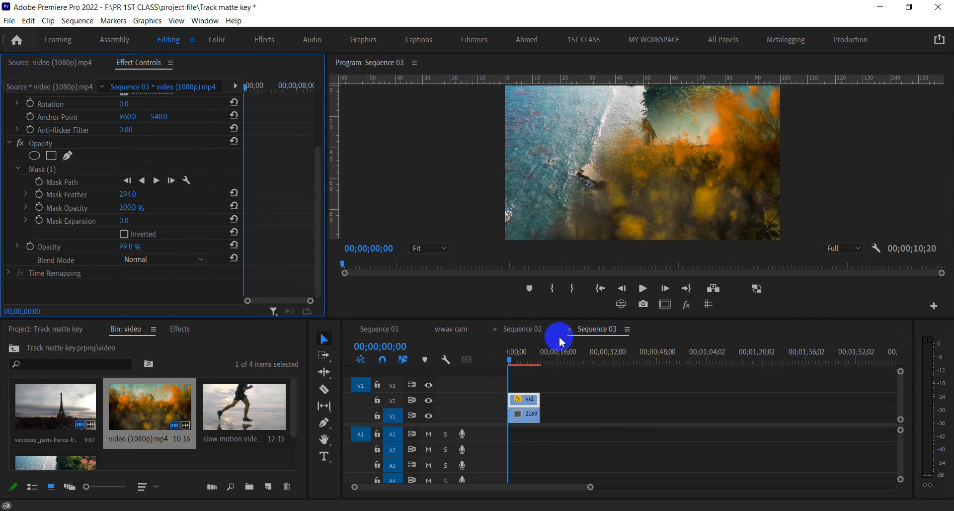
pyautogui.click(535, 359)
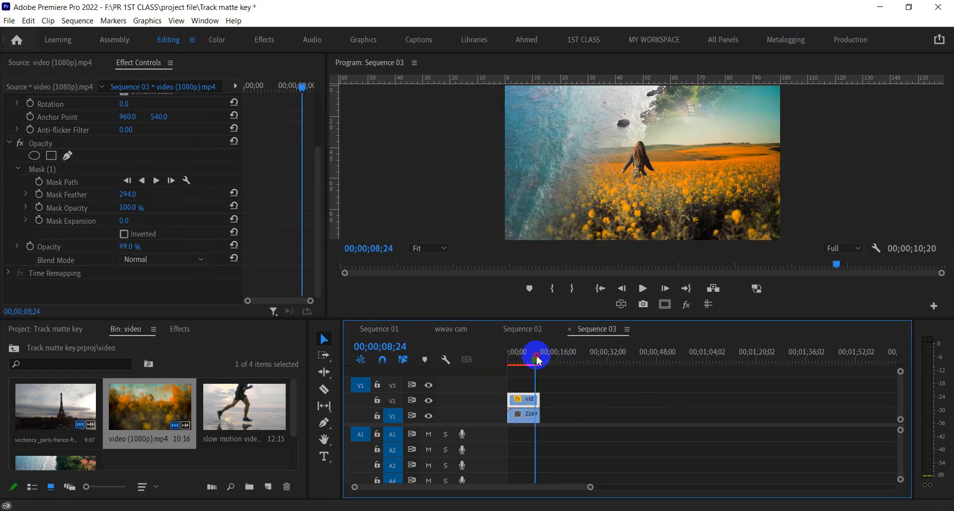
pyautogui.moveTo(538, 360); pyautogui.dragTo(492, 359)
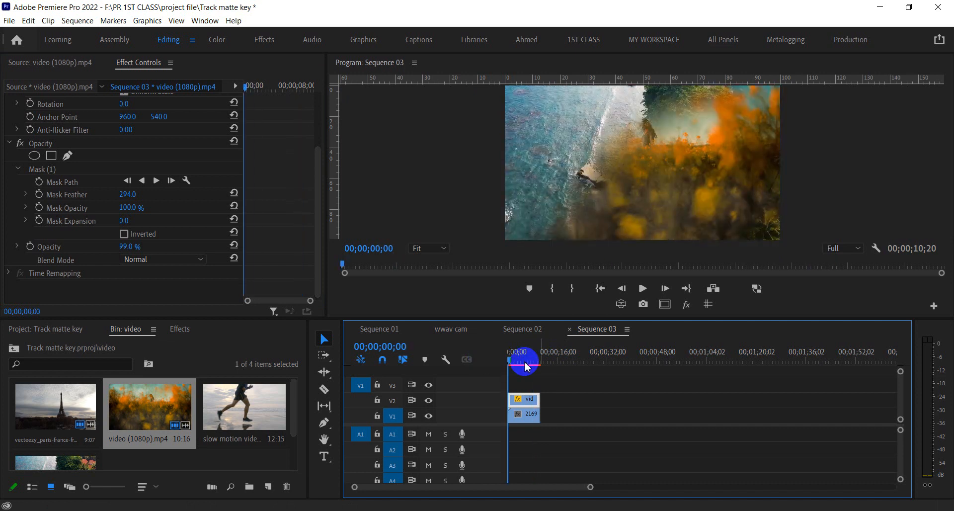
# Switch to the Google Meet call and review the participant list and the in-call messages.
pyautogui.click(565, 510)
pyautogui.click(480, 443)
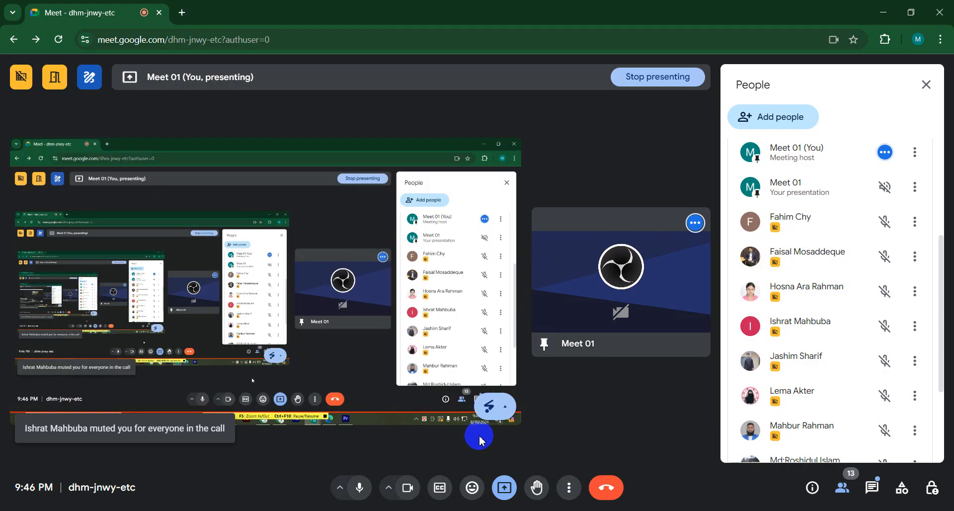
pyautogui.scroll(-3, 813, 380)
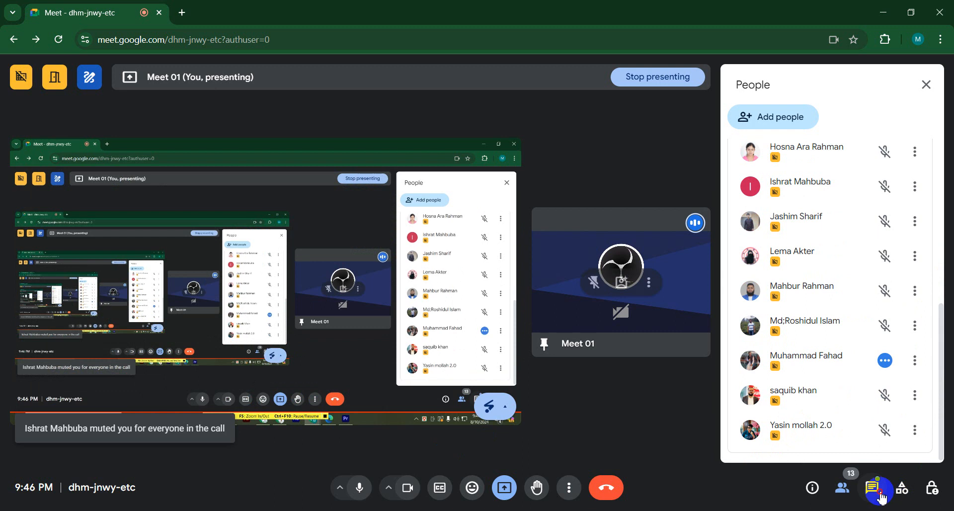
pyautogui.click(874, 480)
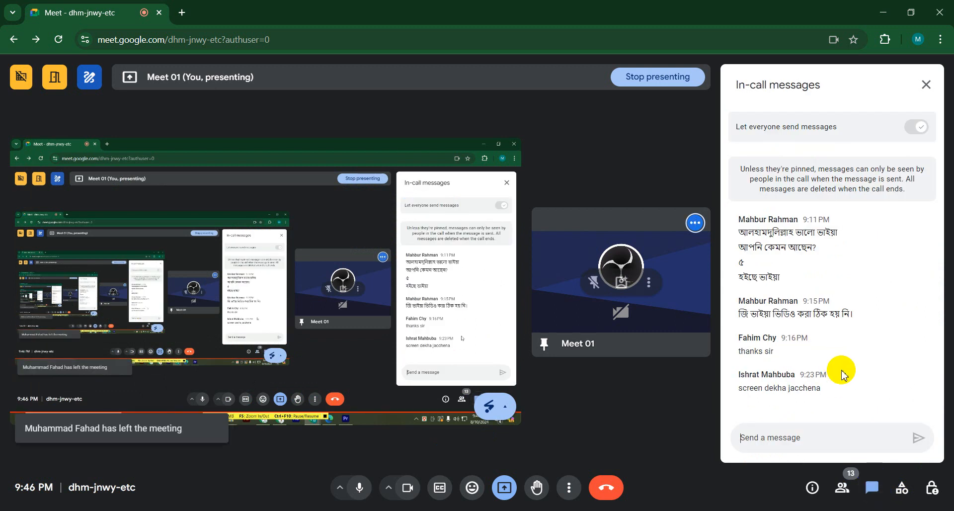
pyautogui.click(926, 84)
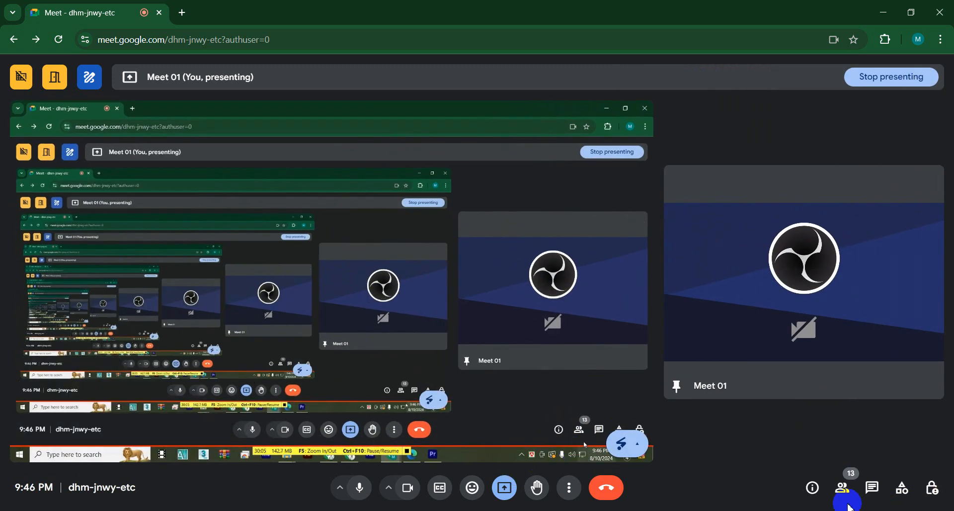
# Set the speaker volume to 100 and switch back to Premiere Pro at the start of Sequence 03.
pyautogui.moveTo(913, 495); pyautogui.dragTo(950, 495)
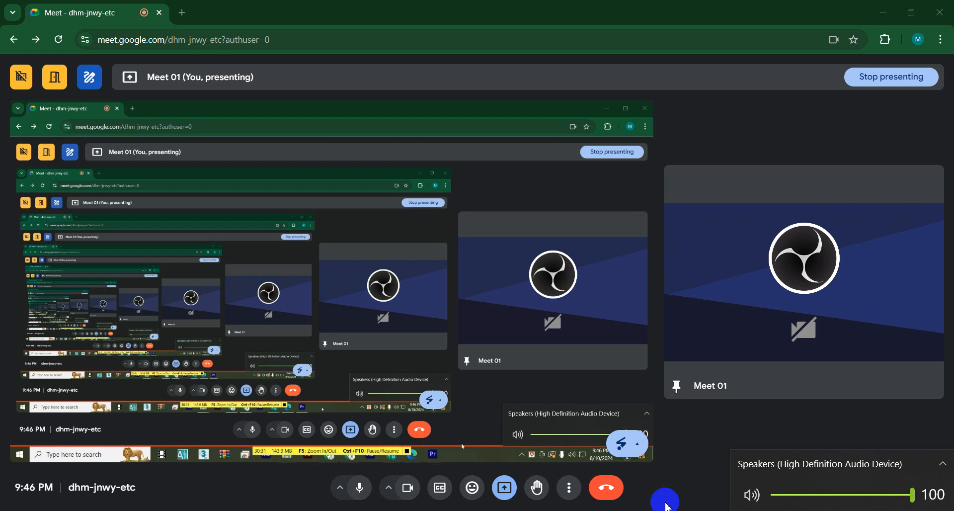
pyautogui.click(620, 510)
pyautogui.moveTo(521, 354); pyautogui.dragTo(492, 358)
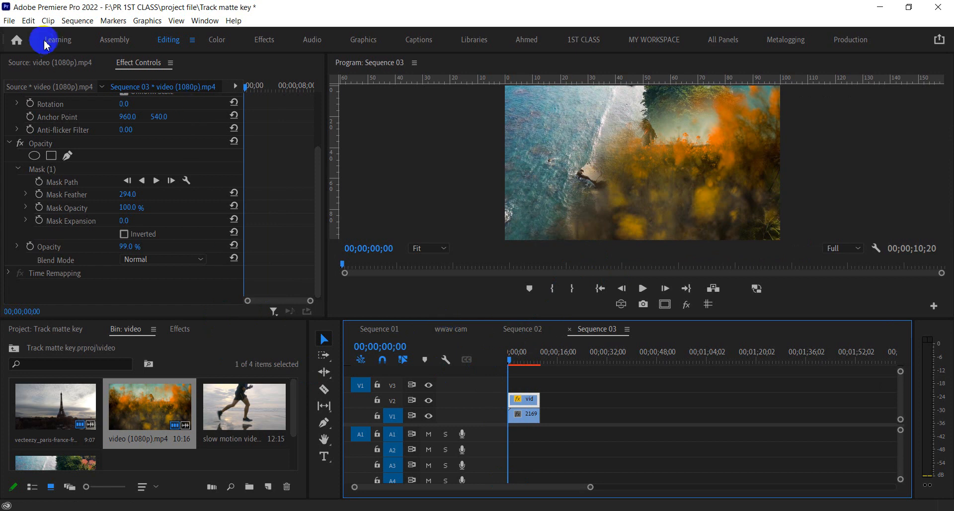
# Place only the audio of video (1080p).mp4 at the start of track A1 in Sequence 03 and trim its end to 00;00;02;02.
pyautogui.click(40, 62)
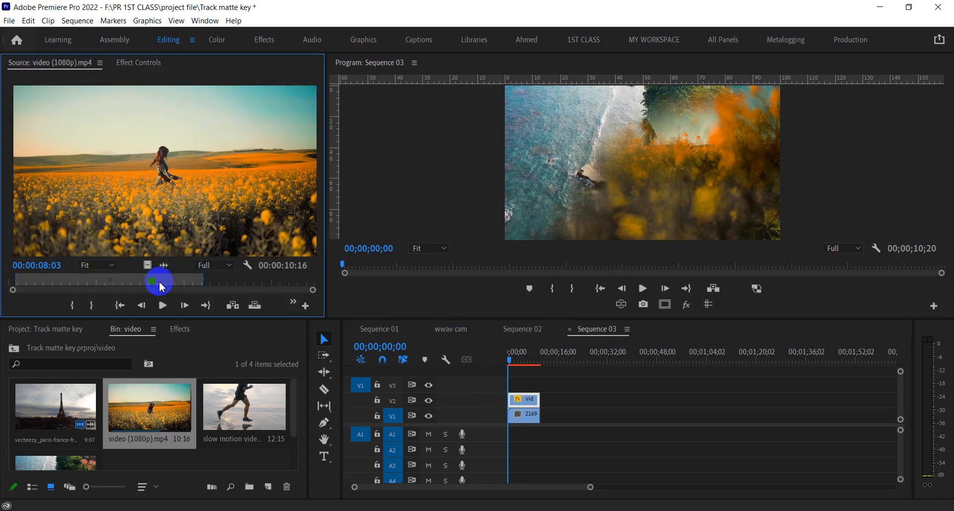
pyautogui.moveTo(153, 278)
pyautogui.mouseDown()
pyautogui.moveTo(5, 278)
pyautogui.moveTo(138, 280)
pyautogui.mouseUp()
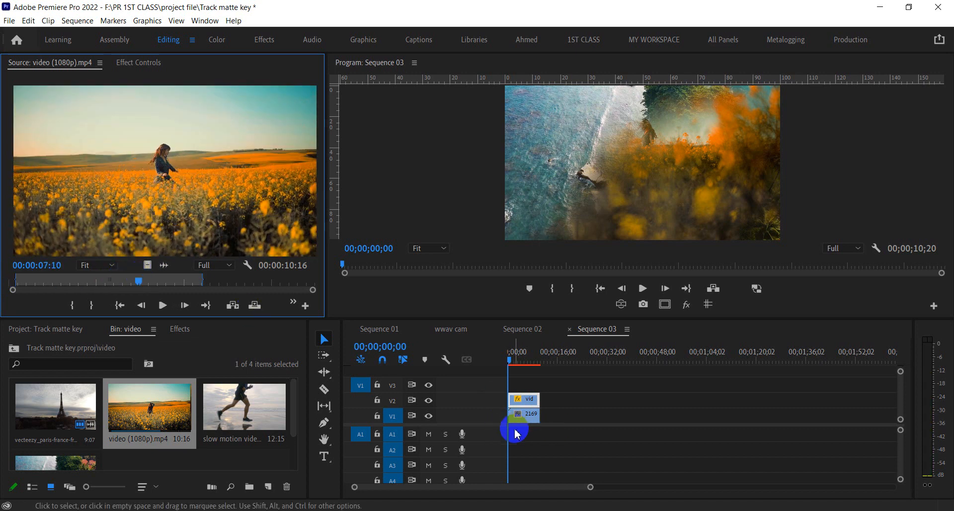
pyautogui.moveTo(590, 487); pyautogui.dragTo(558, 481)
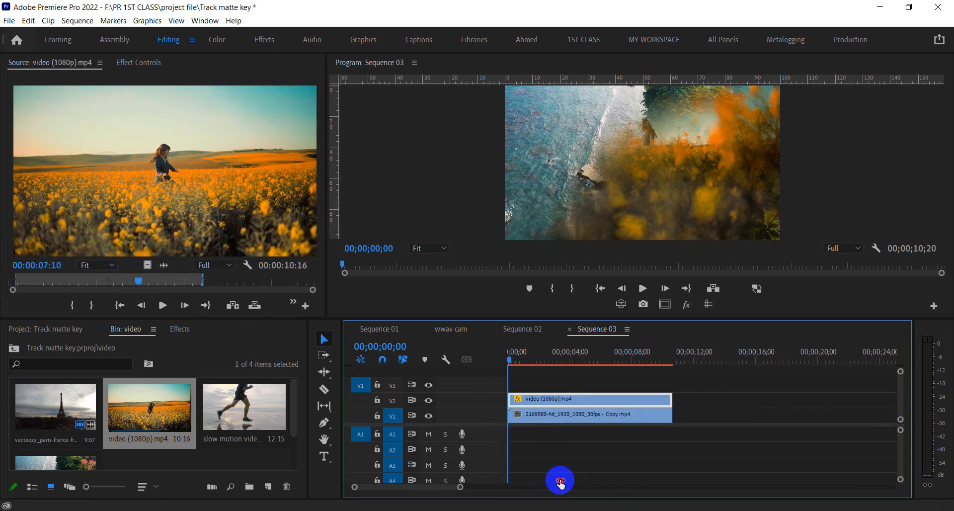
pyautogui.moveTo(165, 273); pyautogui.dragTo(621, 450)
pyautogui.moveTo(512, 346); pyautogui.dragTo(538, 358)
pyautogui.moveTo(654, 444); pyautogui.dragTo(534, 436)
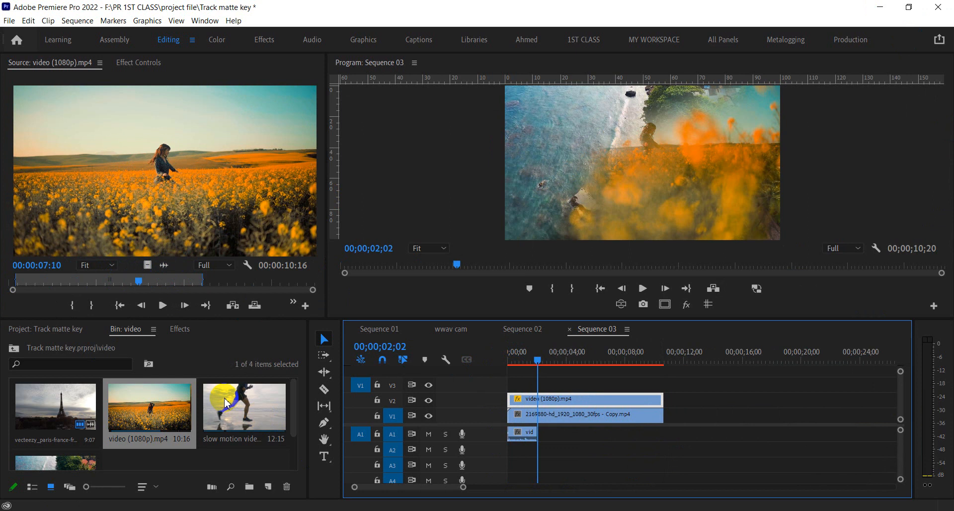
# Place only the audio of video (1080p).mp4 on track A2 from 00;00;02;02 and trim its end to just past 00;00;04;00.
pyautogui.doubleClick(231, 409)
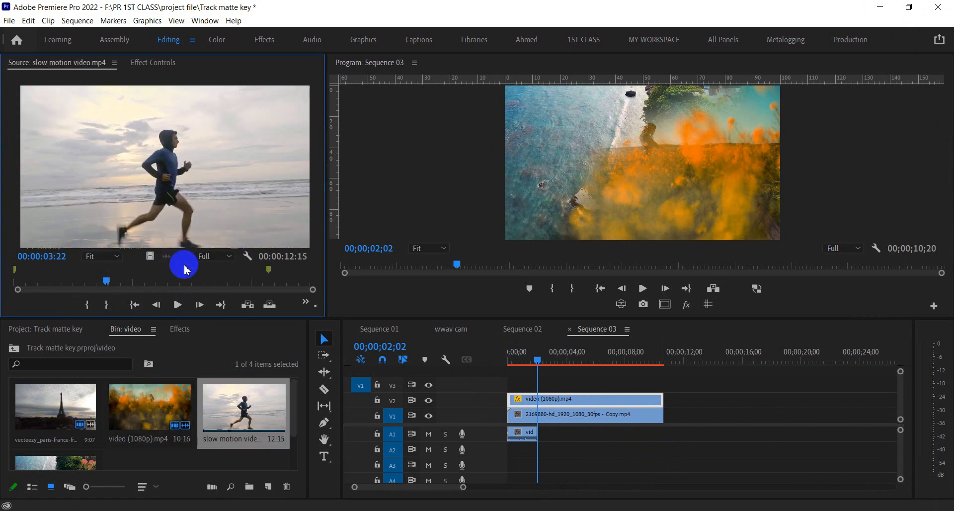
pyautogui.click(152, 408)
pyautogui.doubleClick(150, 403)
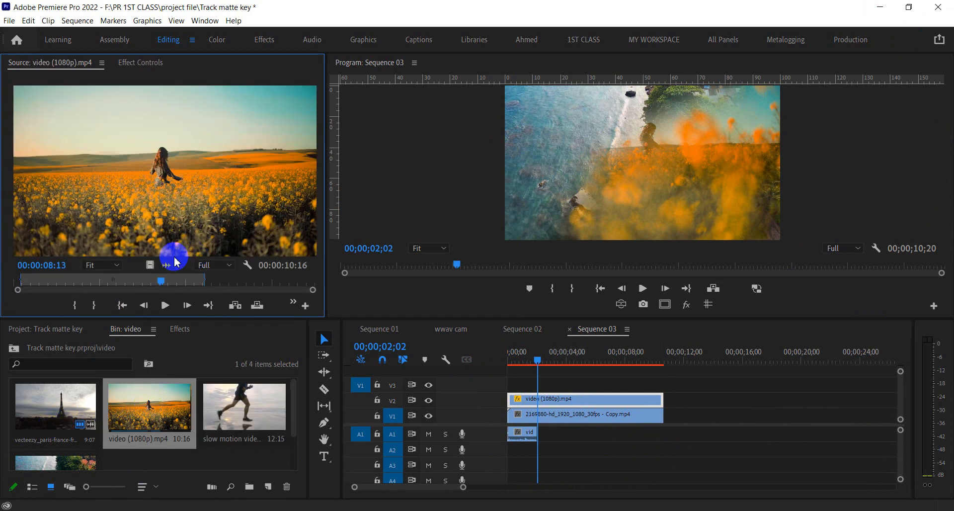
pyautogui.moveTo(167, 265); pyautogui.dragTo(538, 449)
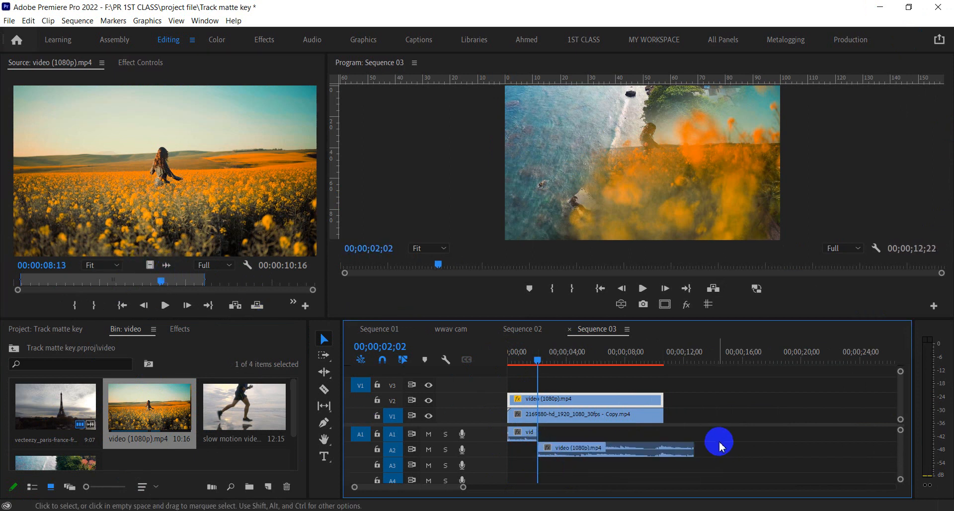
pyautogui.moveTo(691, 450); pyautogui.dragTo(569, 445)
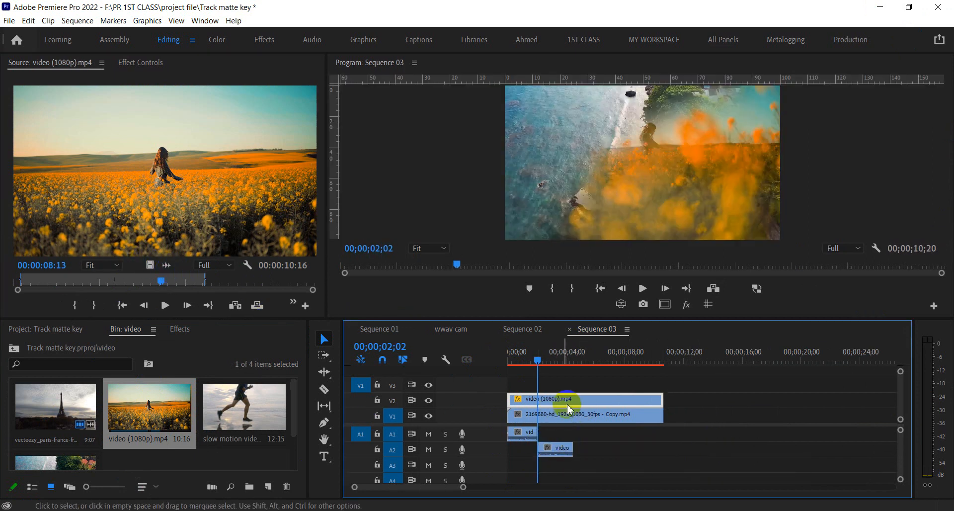
# Scrub Sequence 03 back to 00;00;01;00 and forward to 00;00;03;13 across the two audio segments.
pyautogui.moveTo(544, 349); pyautogui.dragTo(521, 352)
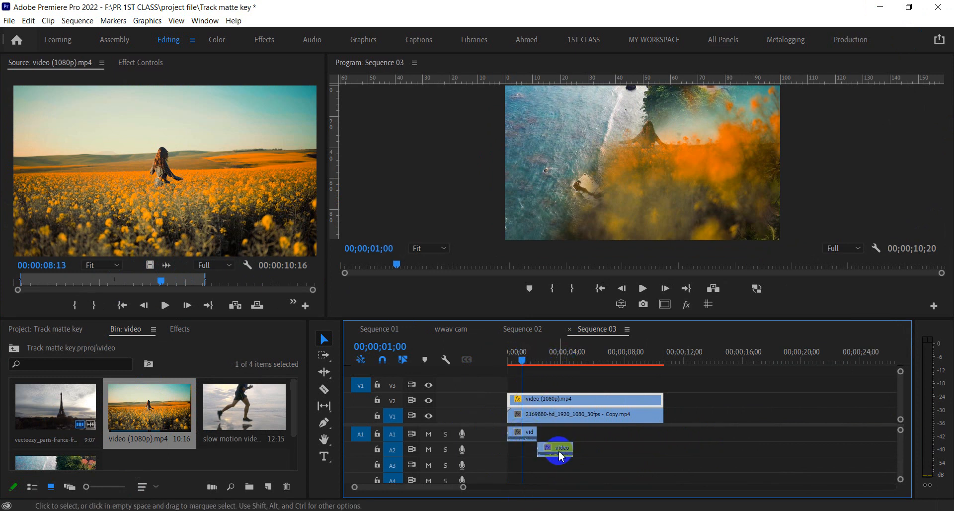
pyautogui.moveTo(538, 372); pyautogui.dragTo(558, 362)
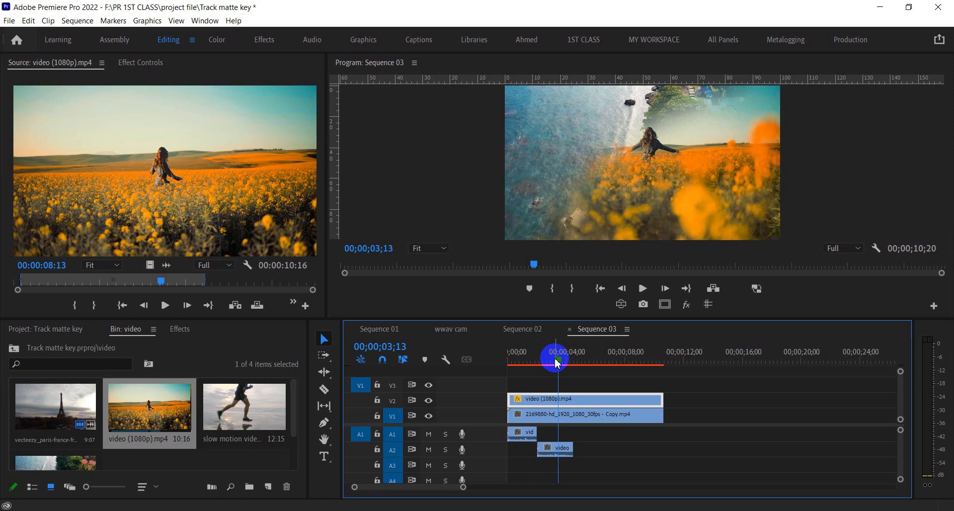
# Switch to the Google Meet call, look through the participant list, and return to Premiere Pro.
pyautogui.click(565, 510)
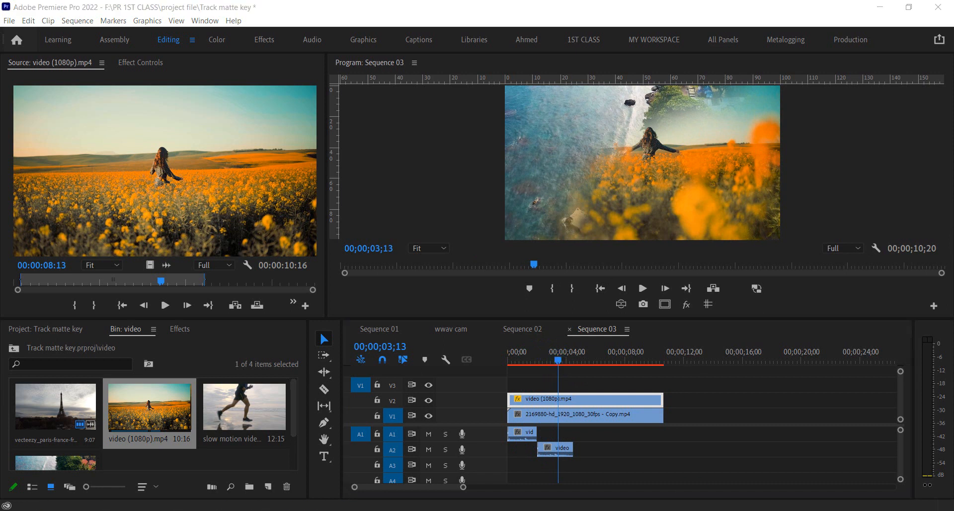
pyautogui.click(486, 466)
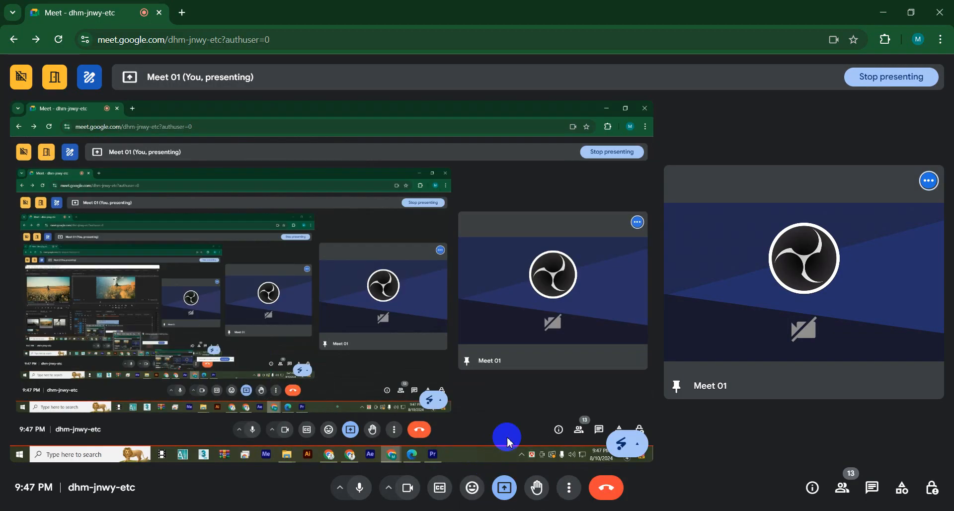
pyautogui.click(844, 487)
pyautogui.scroll(7, 798, 333)
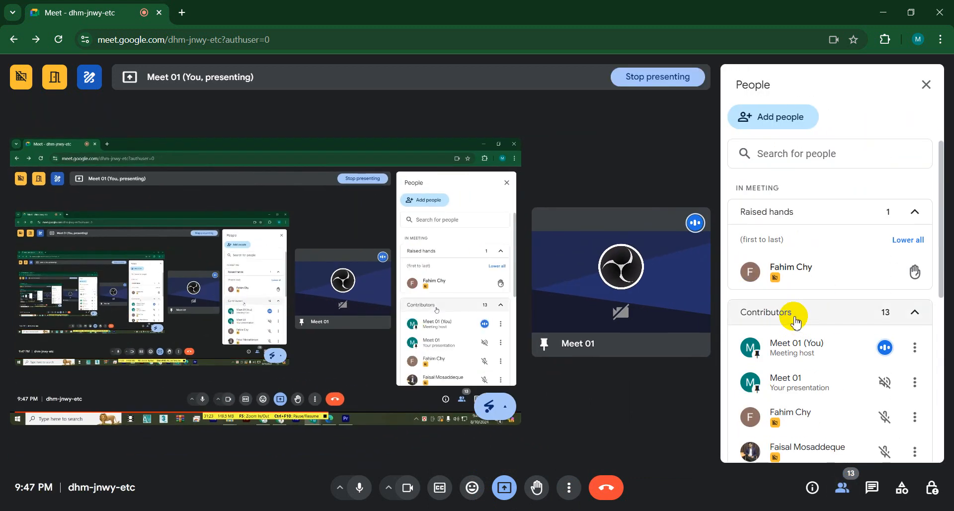
pyautogui.scroll(-7, 795, 320)
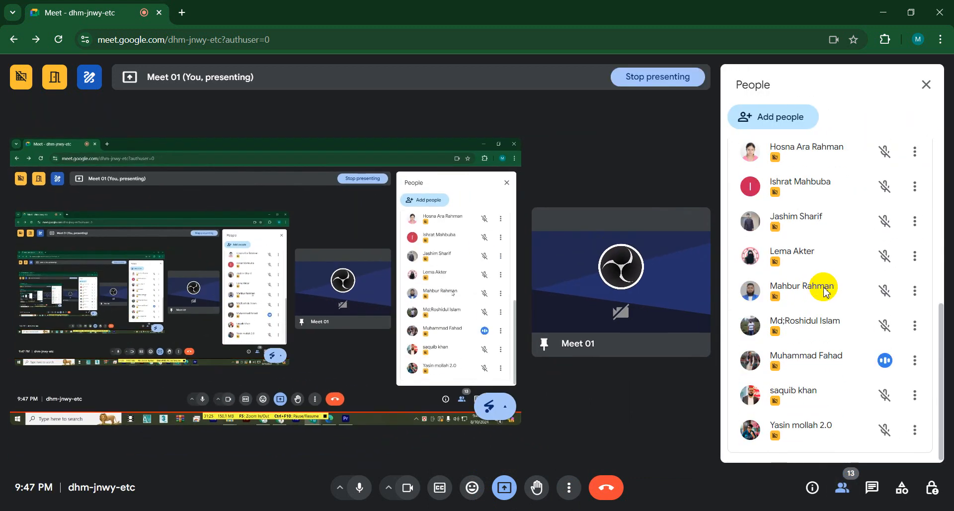
pyautogui.click(626, 510)
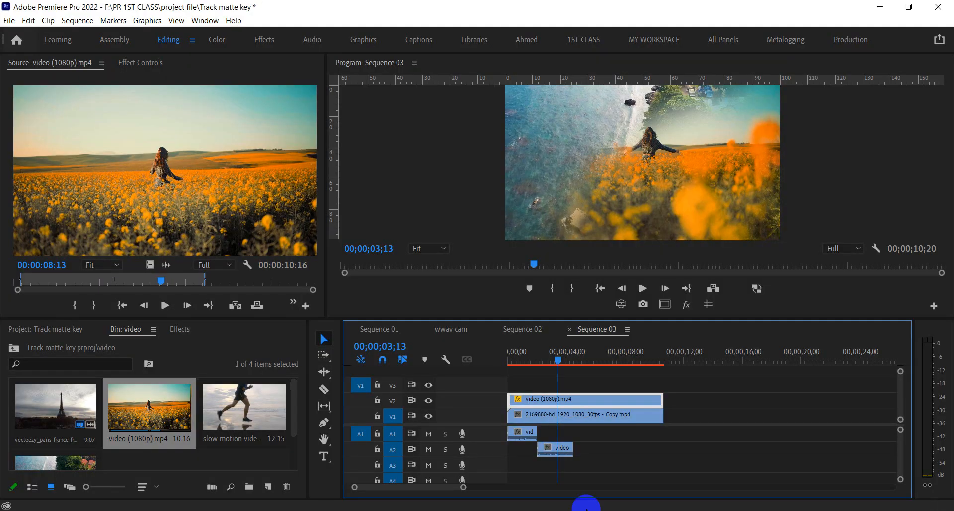
# Select the coastline clip on V1 in Sequence 03 and scrub back to 00;00;01;13.
pyautogui.click(561, 449)
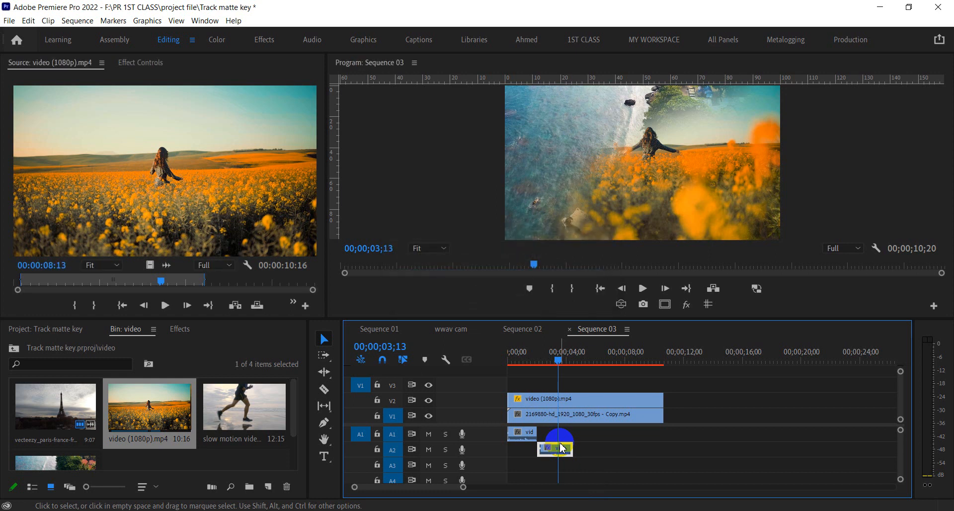
pyautogui.click(540, 415)
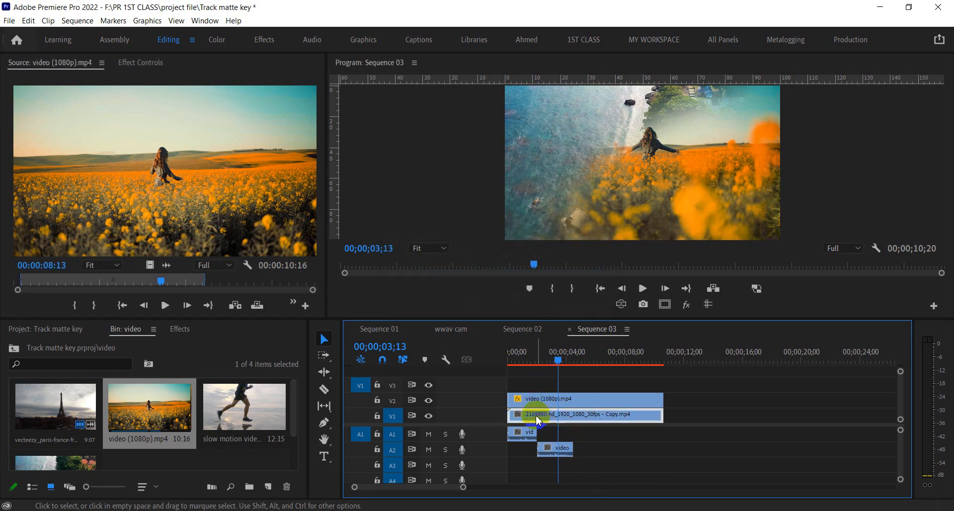
pyautogui.moveTo(565, 363); pyautogui.dragTo(529, 361)
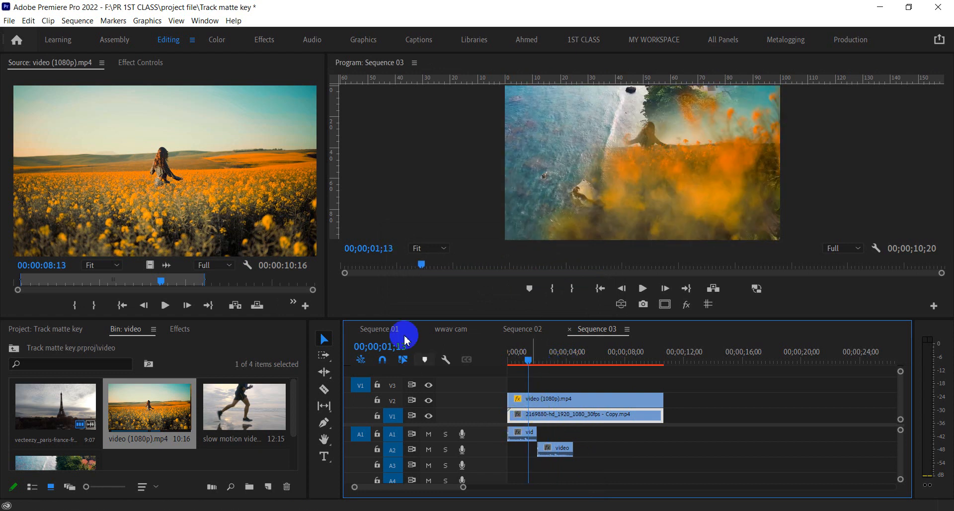
# Open Sequence 02 and preview the split screen up to 00:00:01:14.
pyautogui.click(524, 328)
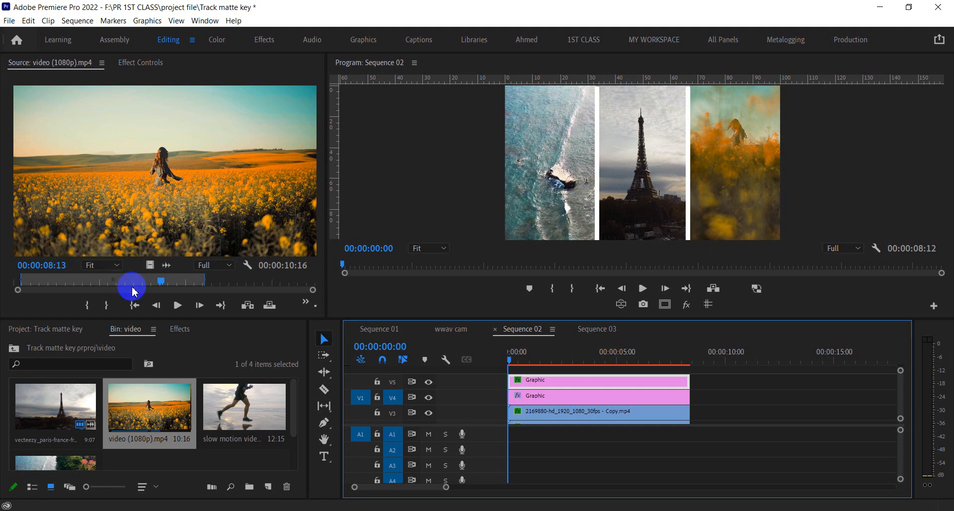
pyautogui.moveTo(167, 265); pyautogui.dragTo(205, 251)
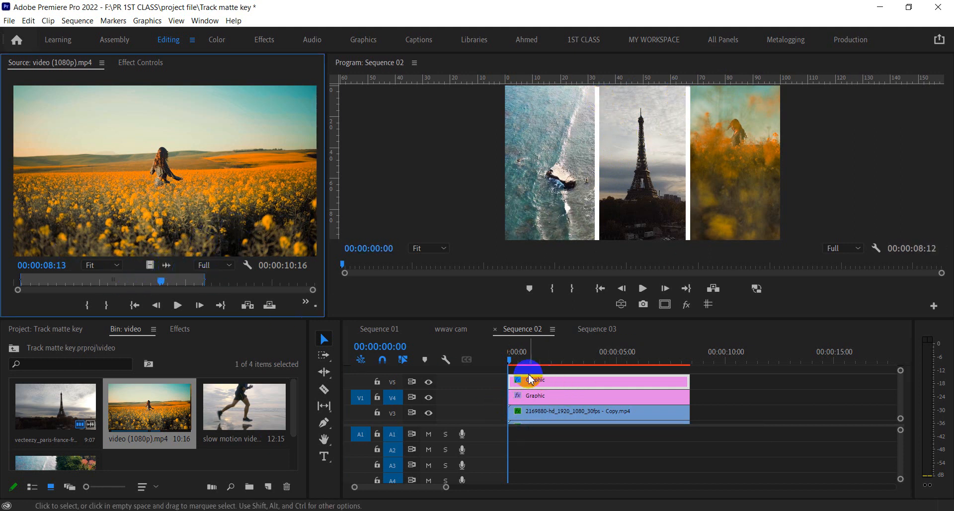
pyautogui.moveTo(531, 367); pyautogui.dragTo(543, 366)
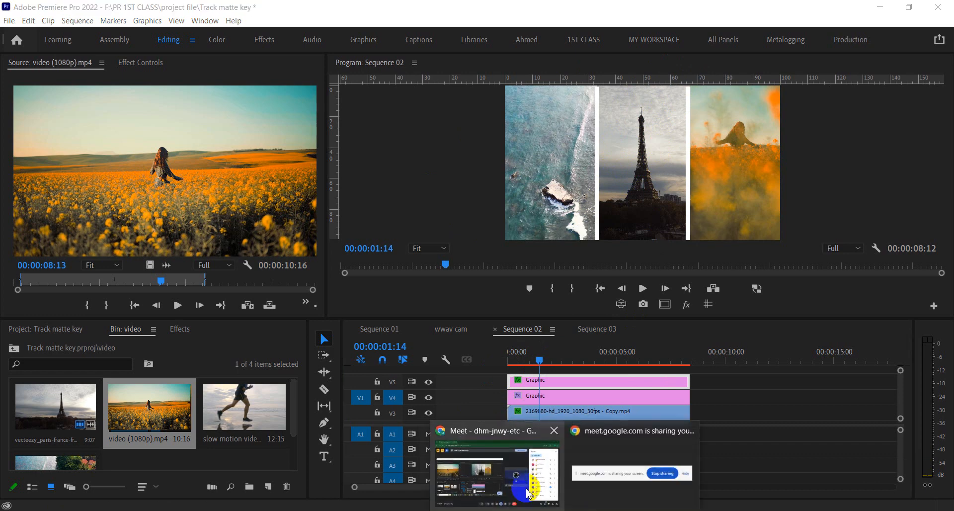
# Switch to the course outline PDF in Edge and review the Time Remapping, Pen Tool and Bezier tool topics.
pyautogui.click(522, 487)
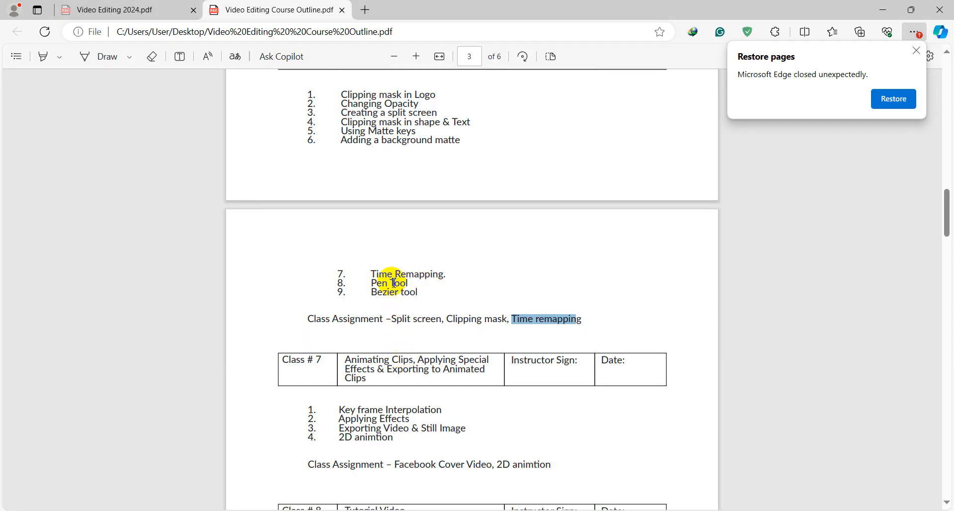
pyautogui.moveTo(372, 274); pyautogui.dragTo(440, 296)
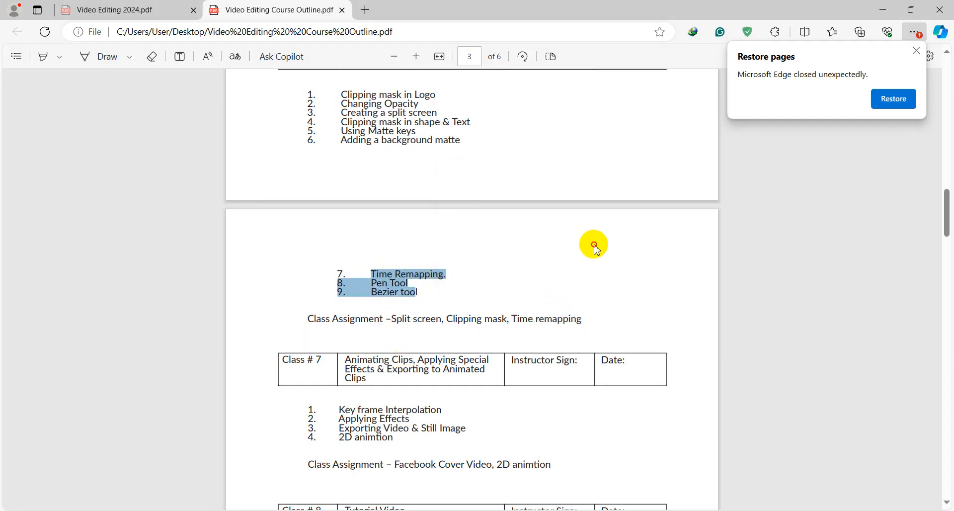
pyautogui.scroll(-4, 520, 270)
pyautogui.scroll(7, 521, 270)
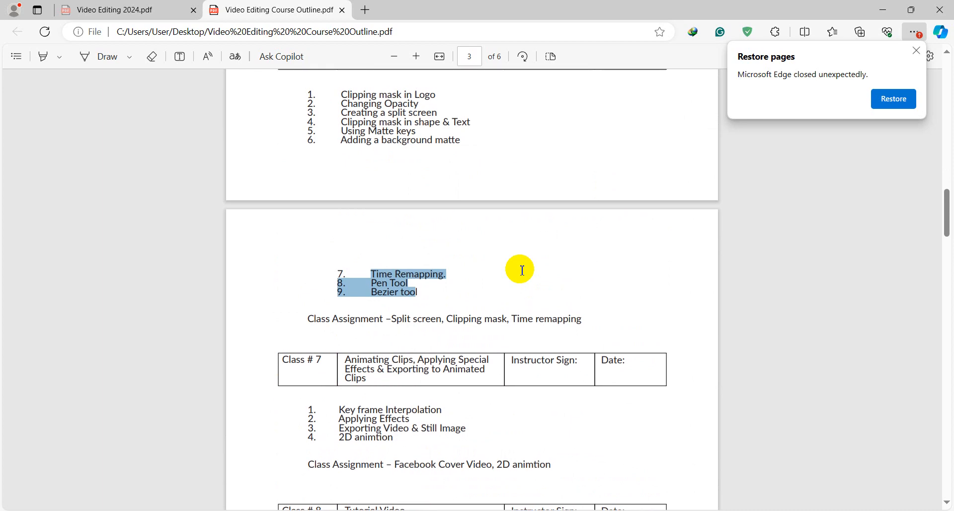
pyautogui.scroll(-3, 521, 271)
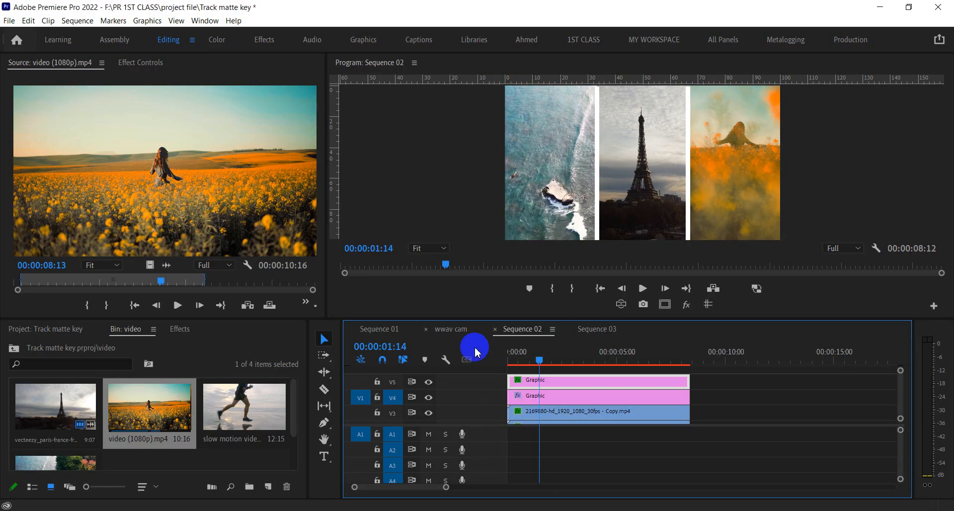
# Try nesting all the clips and graphics of Sequence 02 under the name split, and undo the nesting.
pyautogui.moveTo(718, 372); pyautogui.dragTo(596, 400)
pyautogui.rightClick(596, 400)
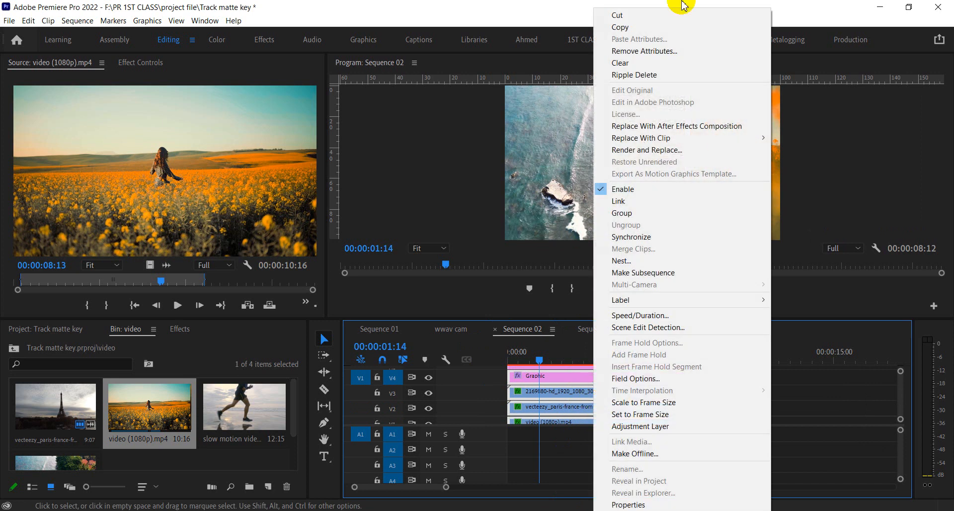
pyautogui.click(661, 261)
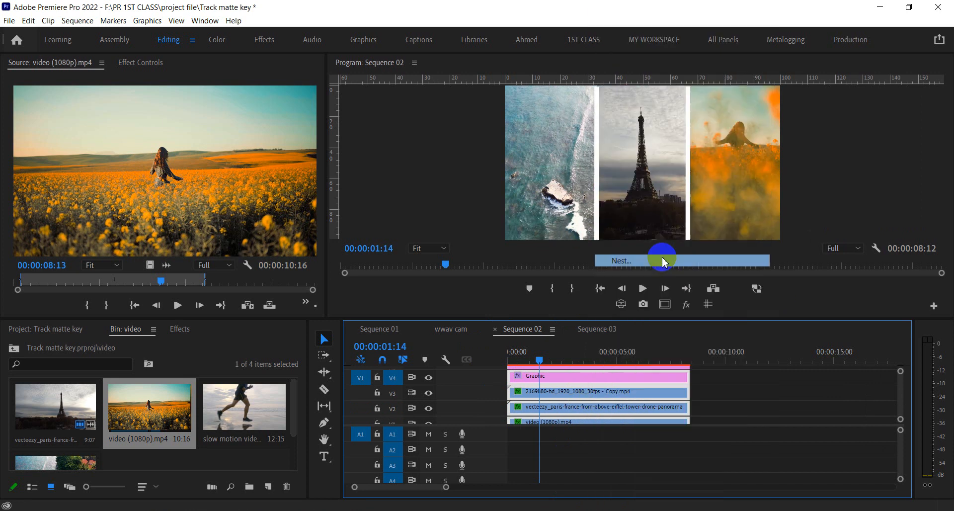
pyautogui.press('BackSpace')
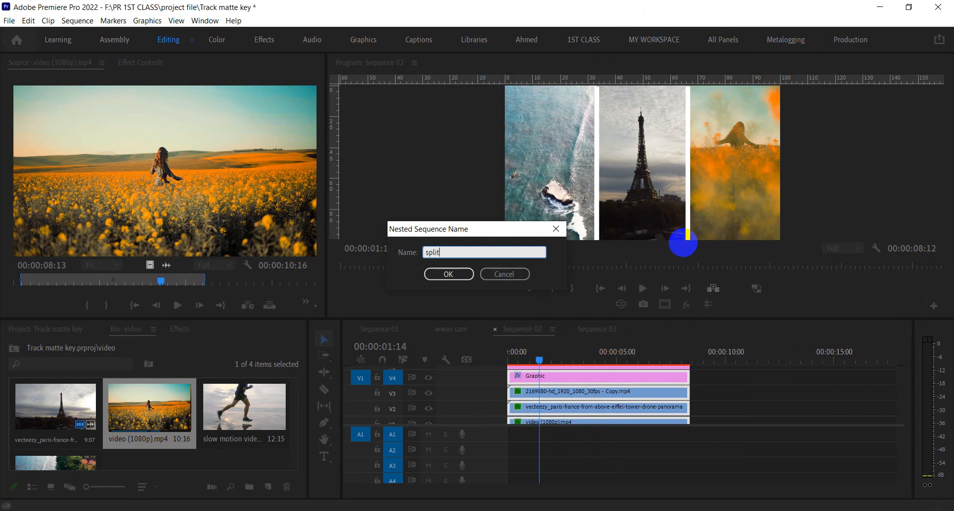
pyautogui.press('Return')
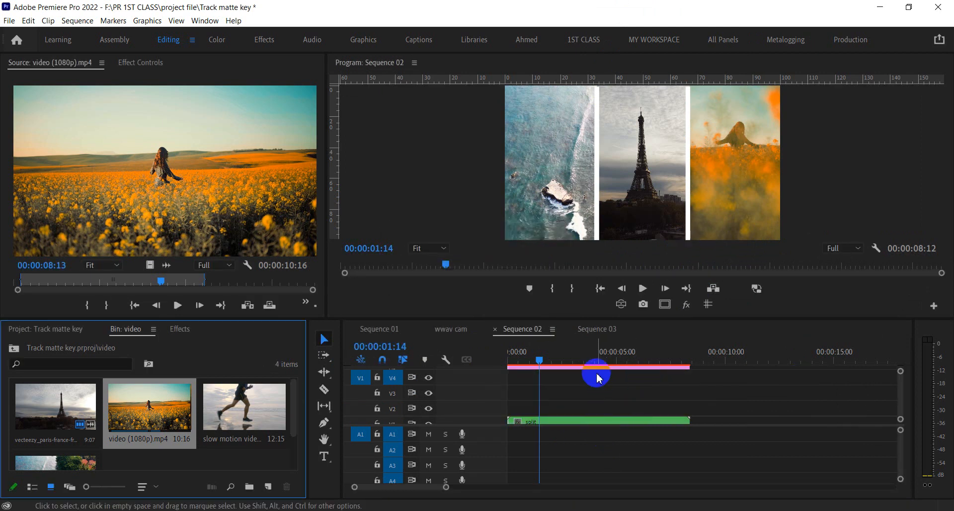
pyautogui.moveTo(902, 400)
pyautogui.mouseDown()
pyautogui.moveTo(904, 382)
pyautogui.moveTo(905, 405)
pyautogui.moveTo(907, 392)
pyautogui.mouseUp()
pyautogui.hotkey('ctrl', 'z')
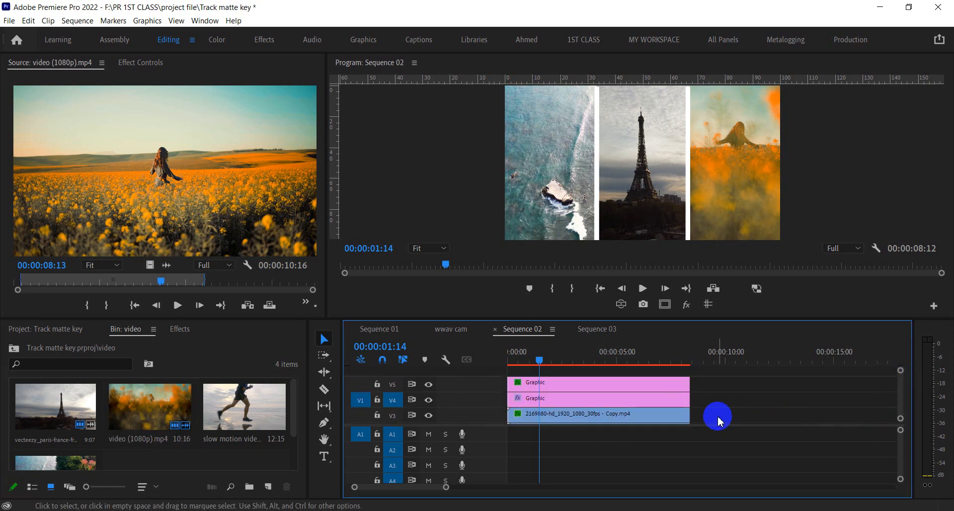
# Nest all the clips and graphics on V1 to V5 of Sequence 02 into a nested sequence named spite.
pyautogui.press('`')
pyautogui.moveTo(443, 175); pyautogui.dragTo(293, 272)
pyautogui.rightClick(292, 290)
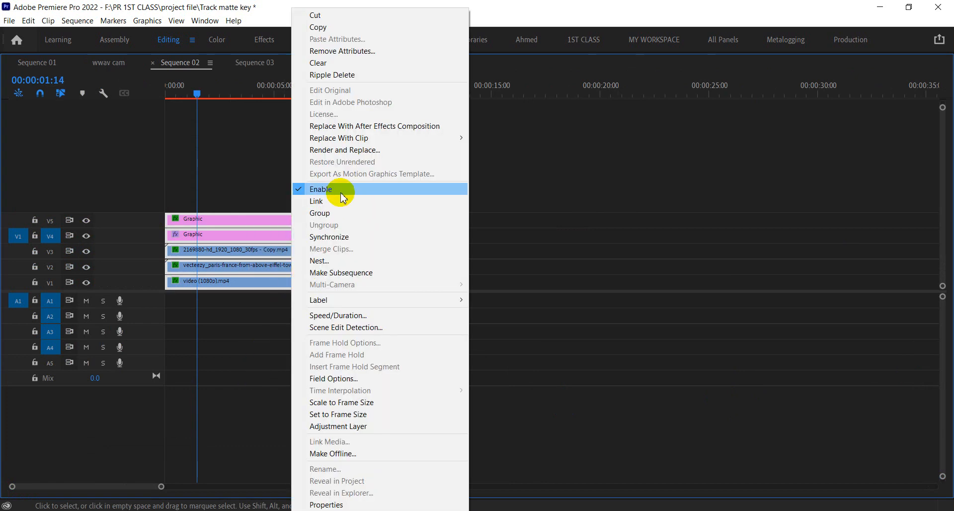
pyautogui.click(341, 256)
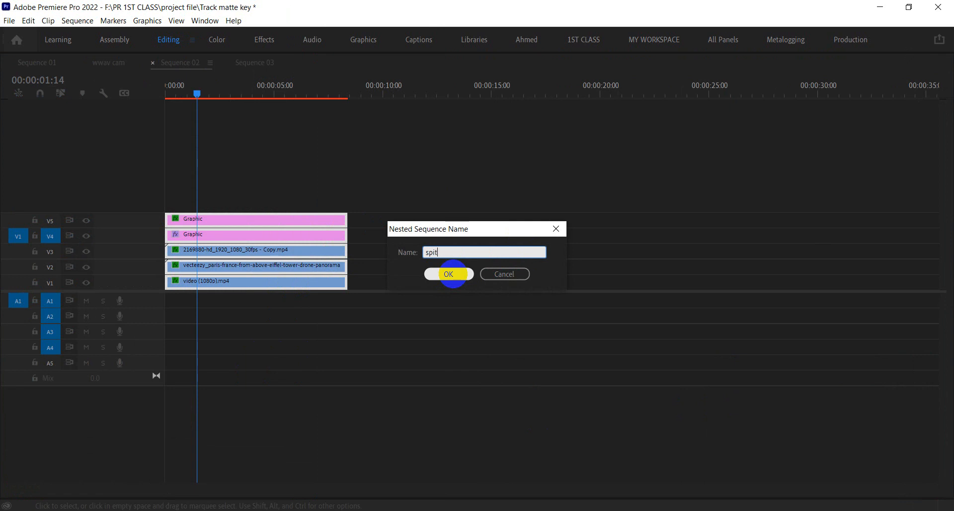
pyautogui.click(450, 275)
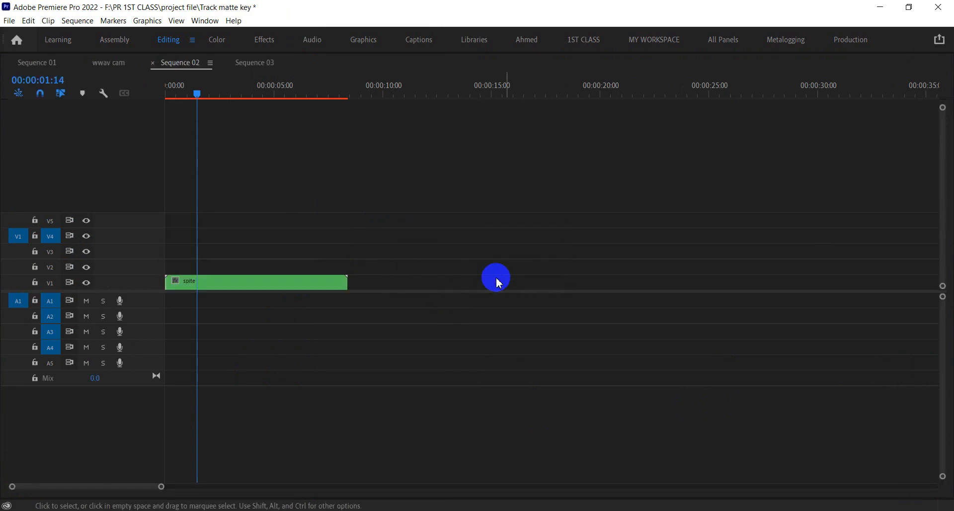
pyautogui.press('`')
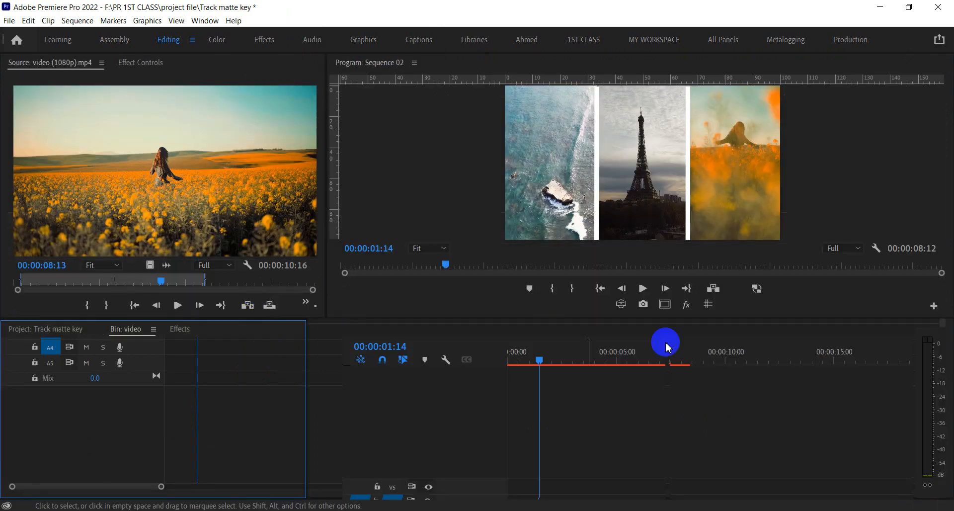
# Move the nested spite clip up to track V2 and set its Scale to 65.
pyautogui.click(601, 417)
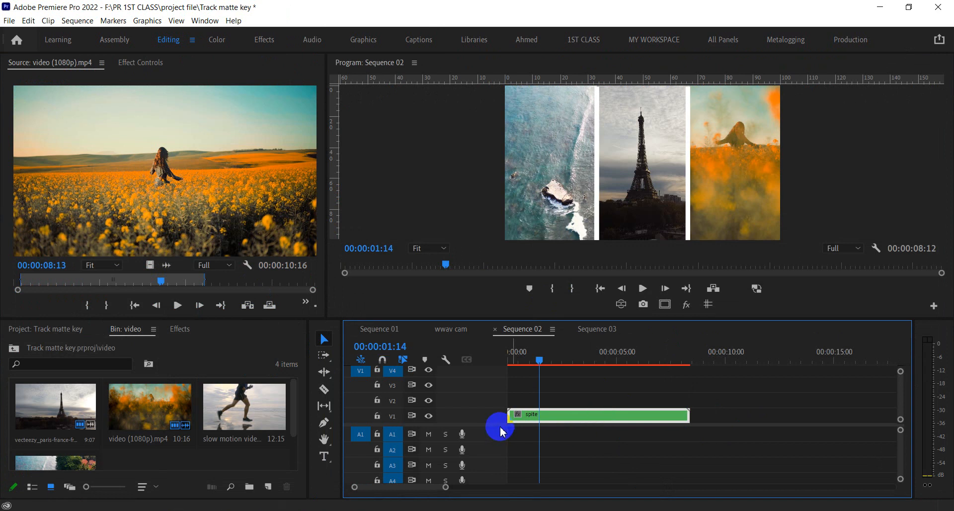
pyautogui.moveTo(571, 417); pyautogui.dragTo(559, 401)
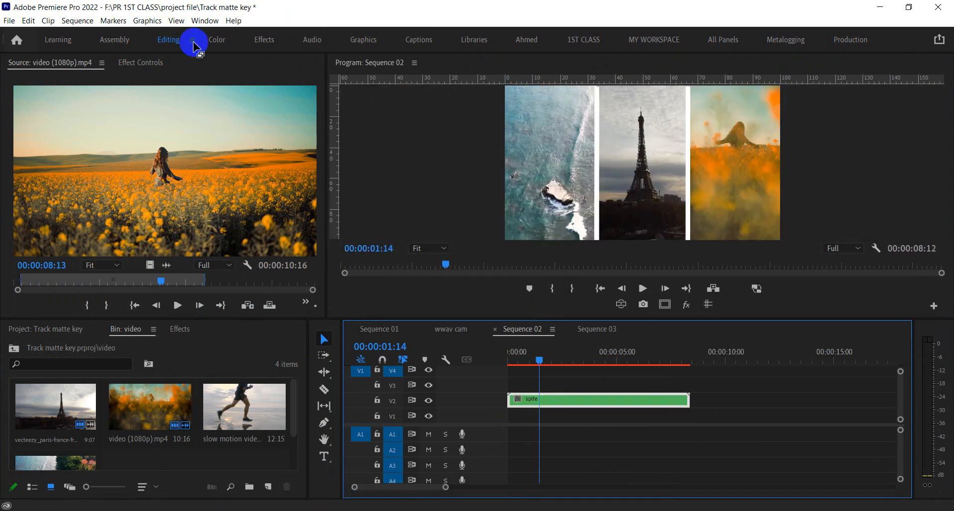
pyautogui.click(134, 62)
pyautogui.moveTo(132, 142); pyautogui.dragTo(102, 145)
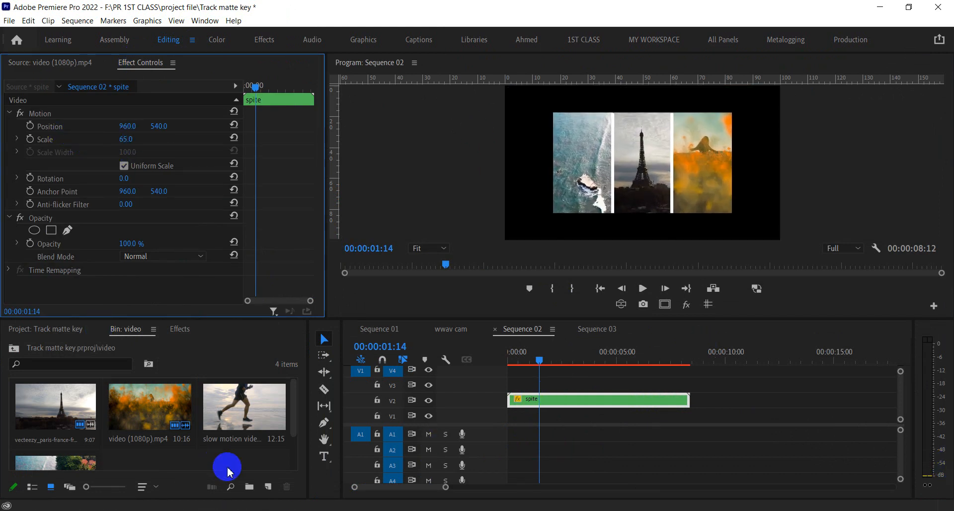
pyautogui.click(268, 487)
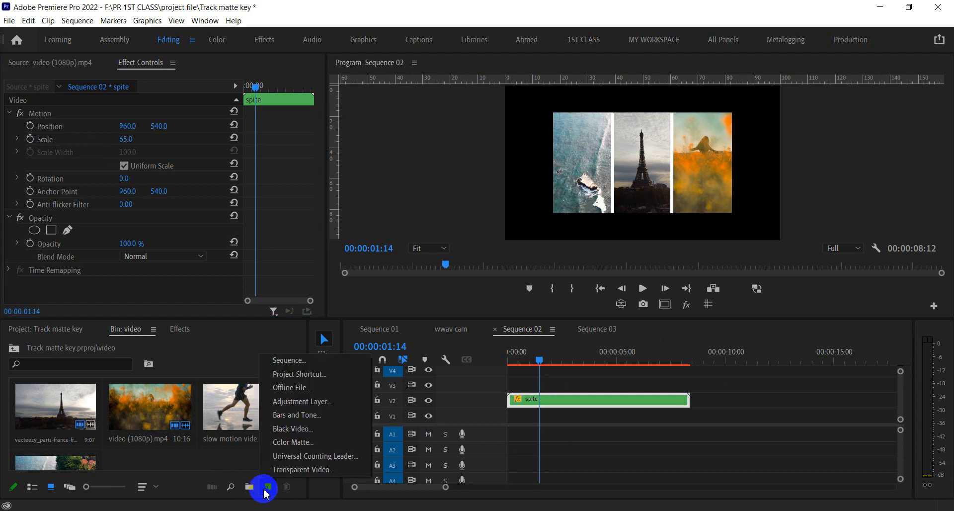
pyautogui.click(297, 429)
pyautogui.click(577, 306)
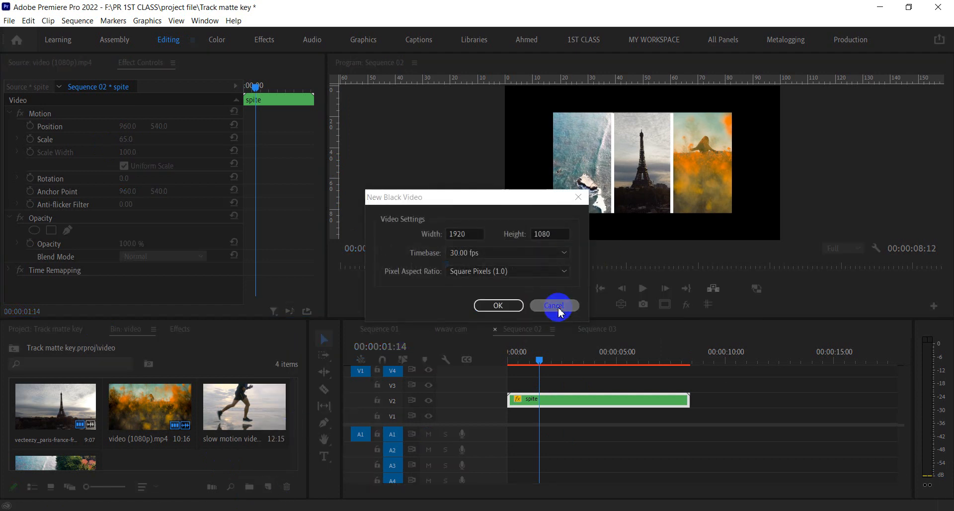
# Create a red color matte in the video bin with the default video settings and the name Color Matte.
pyautogui.click(269, 488)
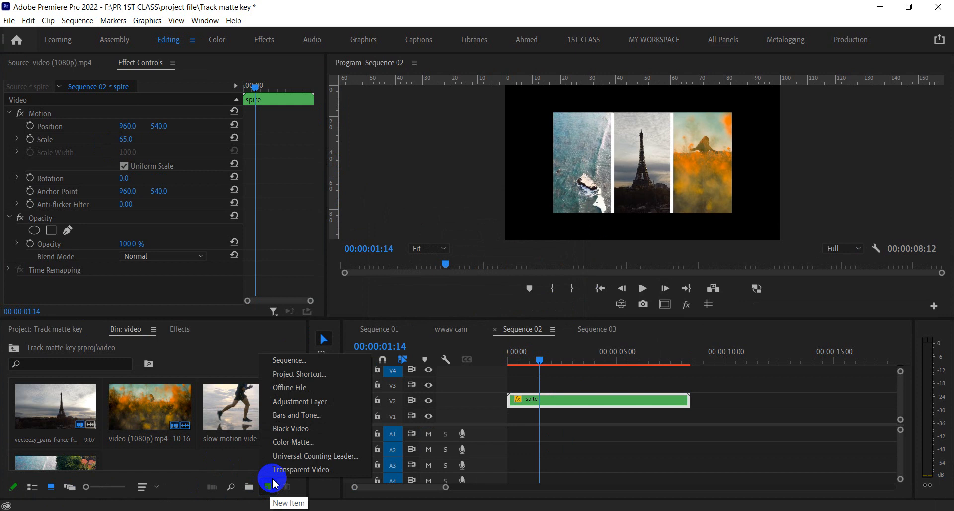
pyautogui.click(298, 442)
pyautogui.click(498, 305)
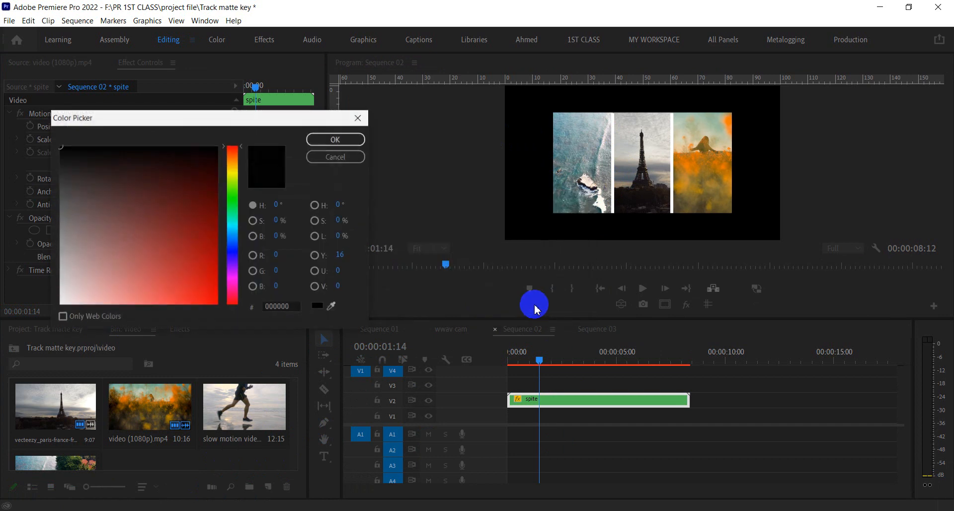
pyautogui.click(217, 256)
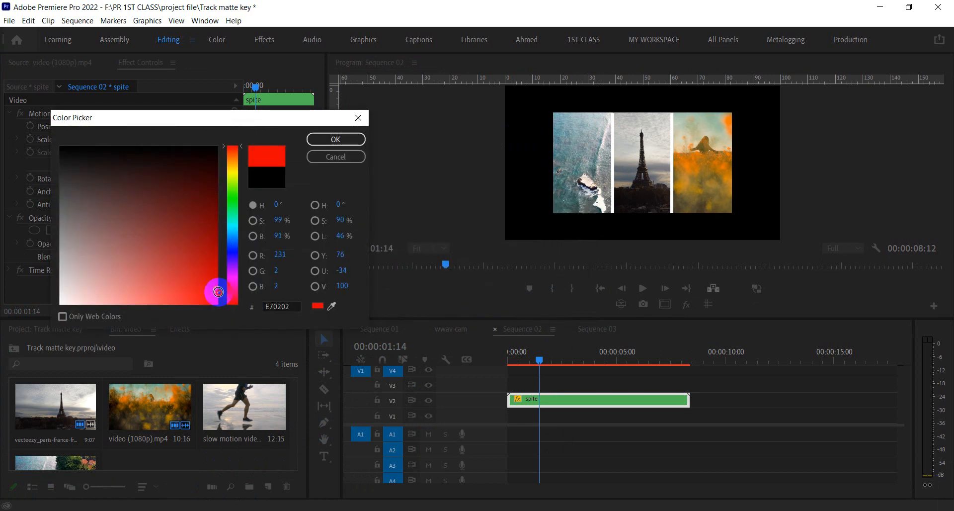
pyautogui.click(338, 139)
pyautogui.click(448, 279)
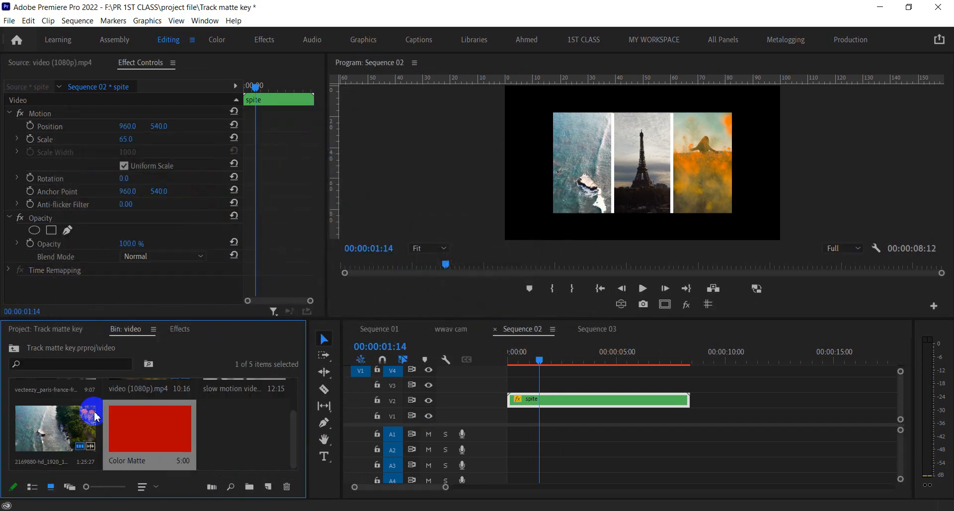
# Place the Color Matte on V1 from the sequence start, extended slightly past the nest's end, and raise the spite nest to V3.
pyautogui.moveTo(150, 433); pyautogui.dragTo(494, 420)
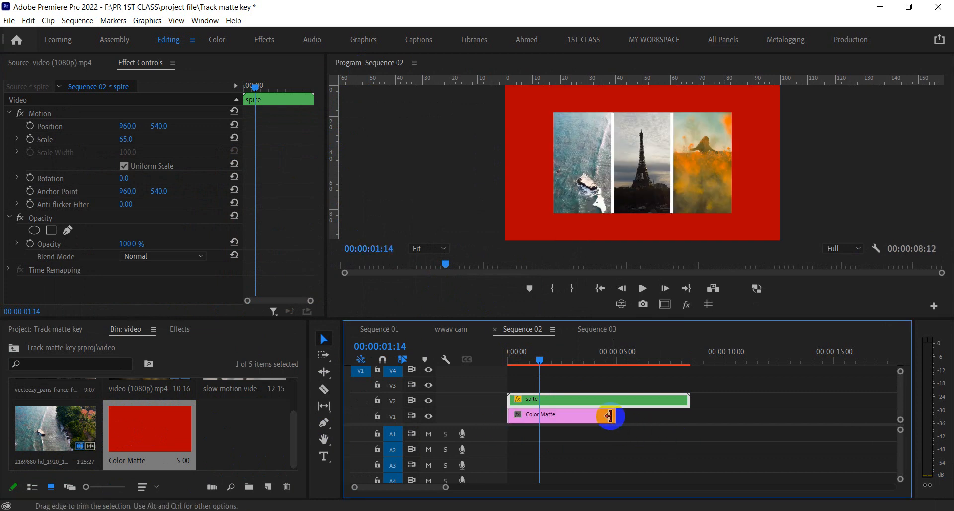
pyautogui.moveTo(609, 416); pyautogui.dragTo(694, 416)
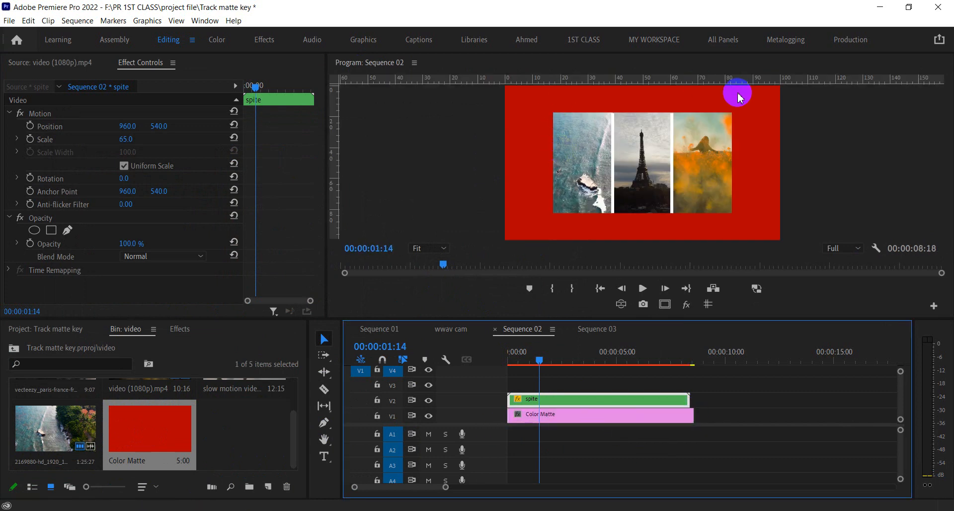
pyautogui.moveTo(549, 395); pyautogui.dragTo(548, 383)
# Bring the plufow-le-studio paper texture from the papper cut animation folder onto V2, extended to the end of the spite nest.
pyautogui.click(361, 472)
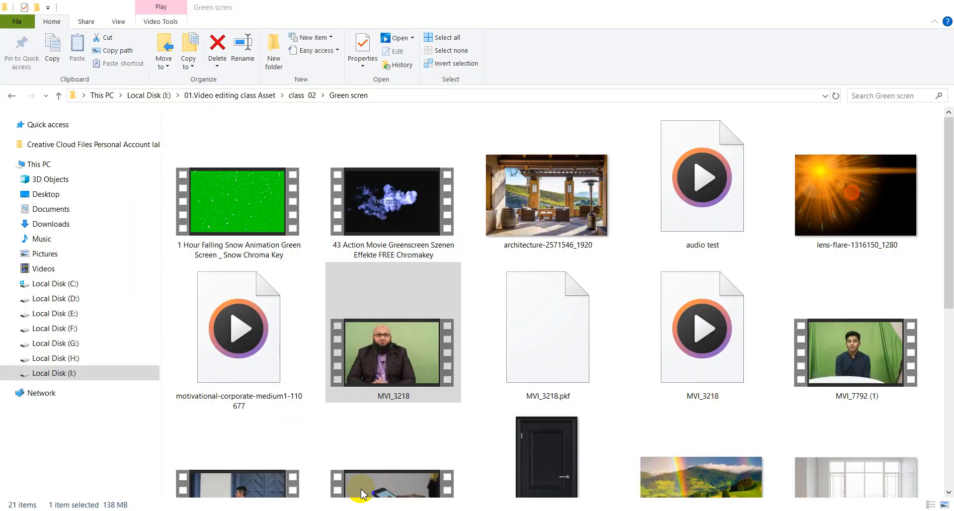
pyautogui.click(65, 329)
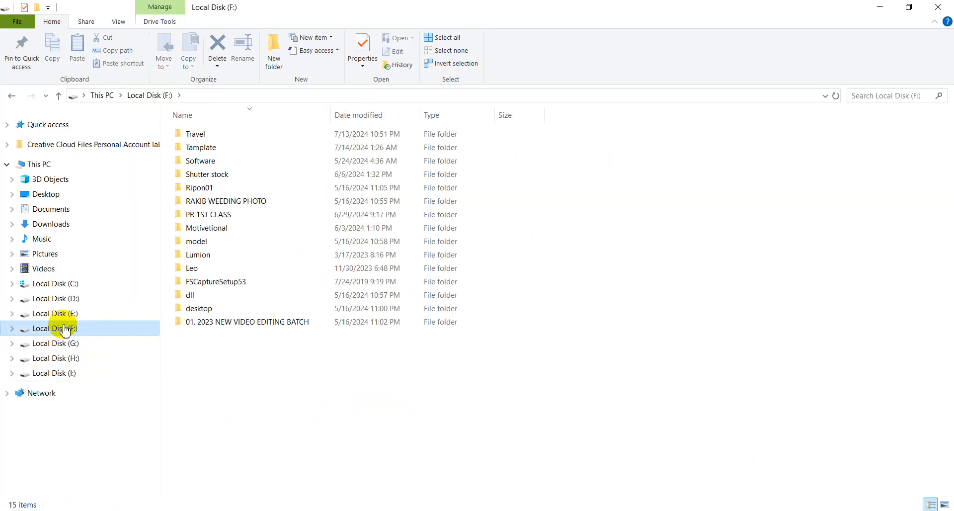
pyautogui.click(70, 343)
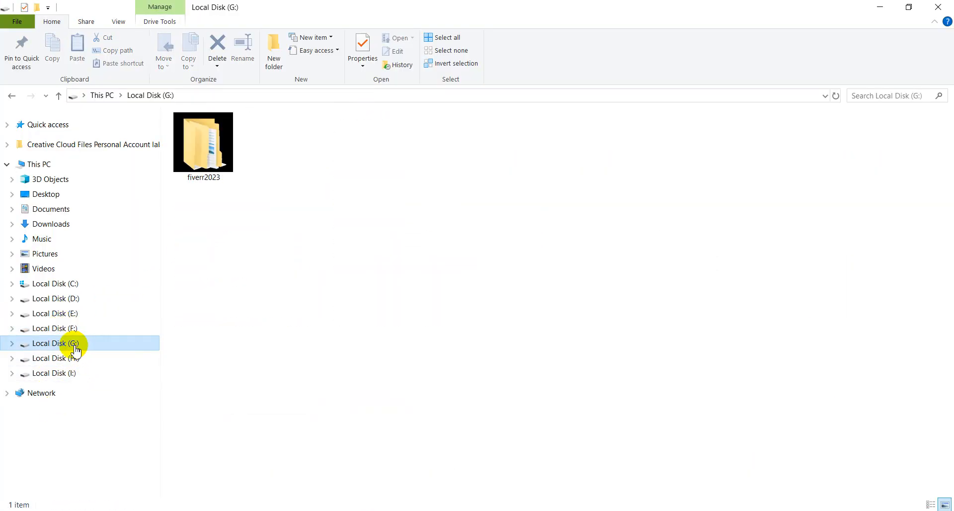
pyautogui.click(71, 374)
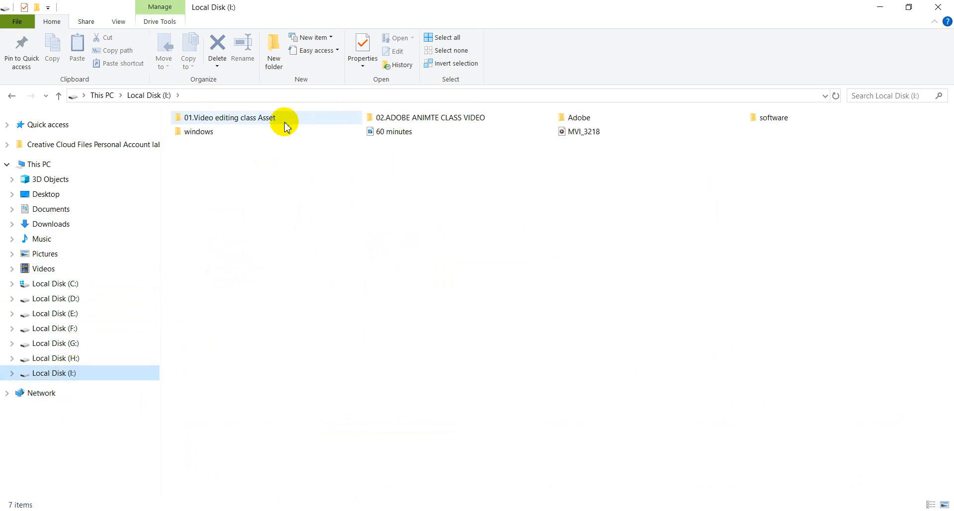
pyautogui.doubleClick(221, 122)
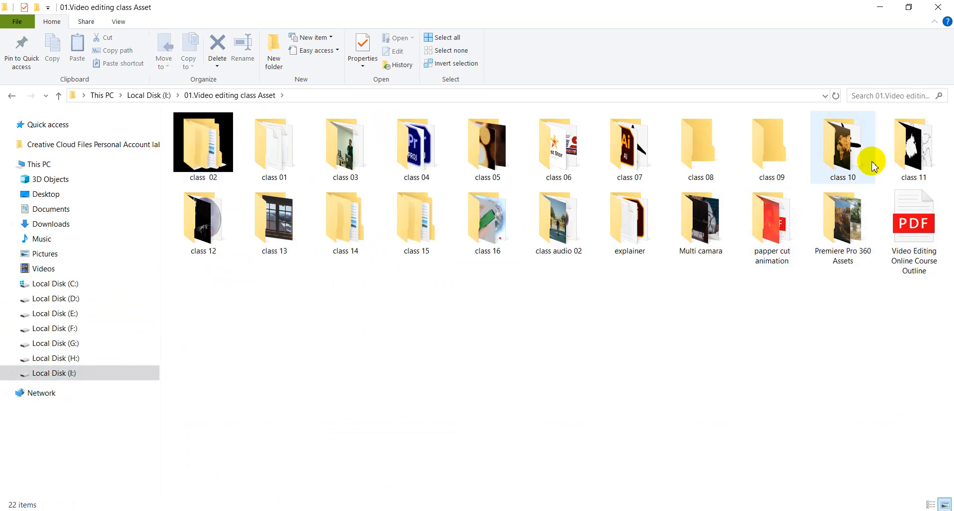
pyautogui.doubleClick(766, 231)
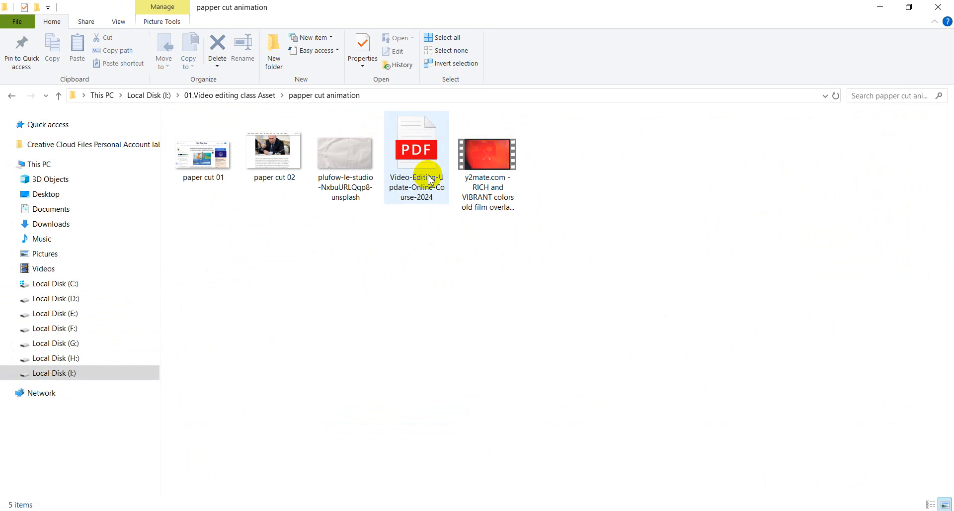
pyautogui.moveTo(347, 151); pyautogui.dragTo(510, 397)
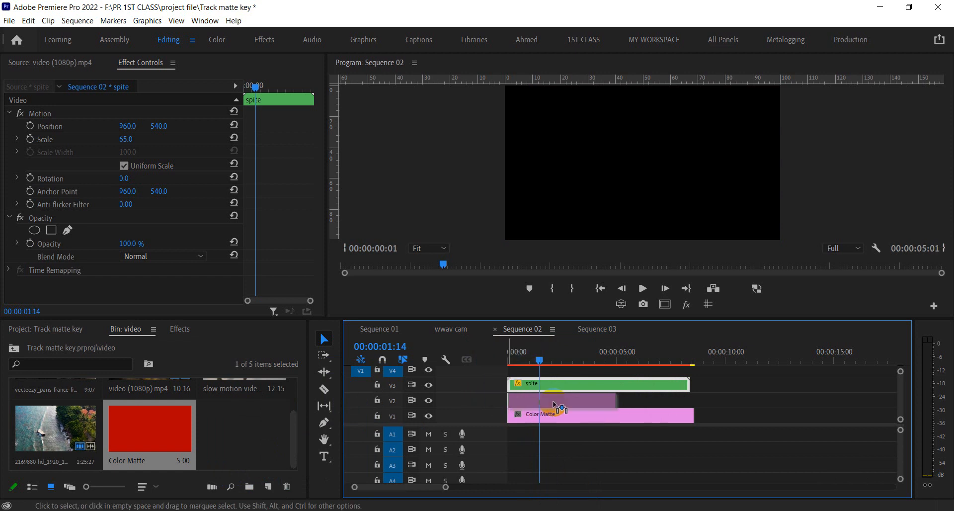
pyautogui.moveTo(619, 399); pyautogui.dragTo(711, 405)
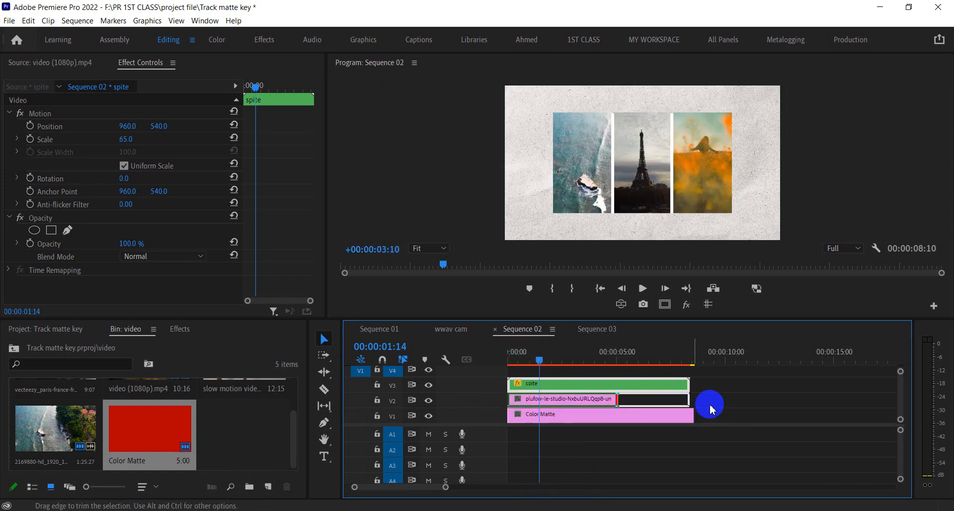
# Try the Multiply and Overlay blend modes on the paper texture clip on V2.
pyautogui.click(592, 396)
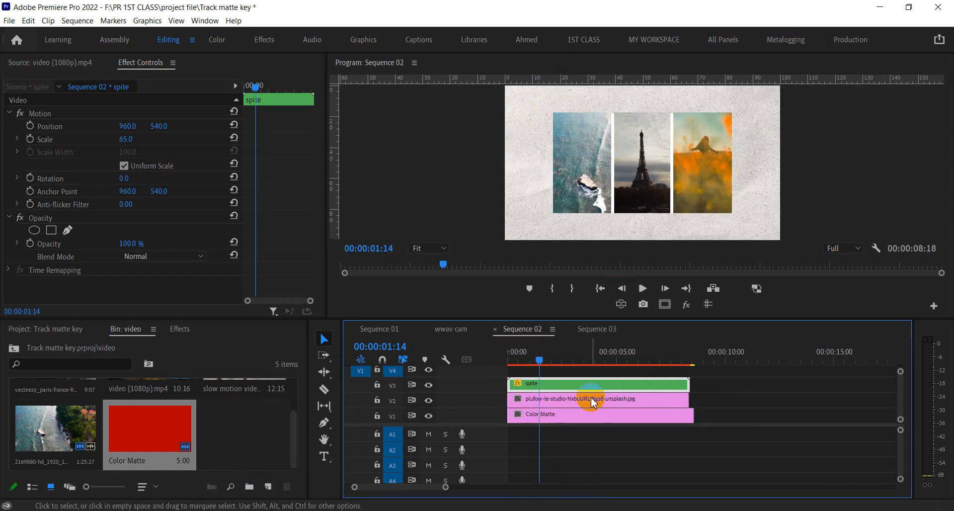
pyautogui.click(201, 257)
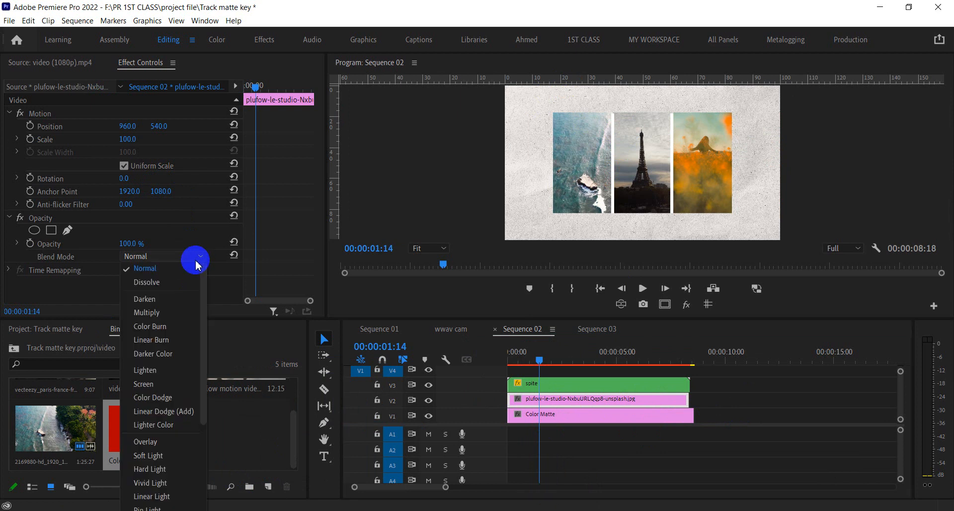
pyautogui.click(171, 319)
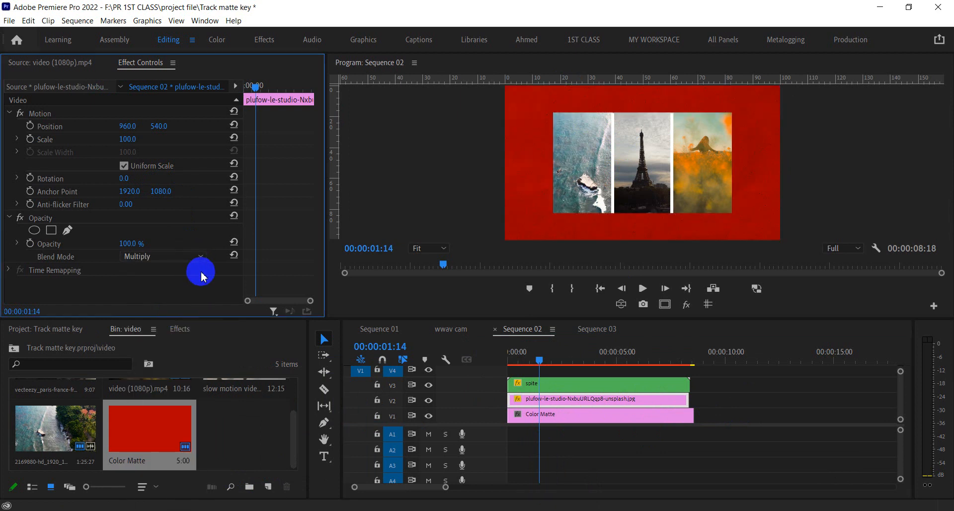
pyautogui.click(199, 257)
pyautogui.click(171, 400)
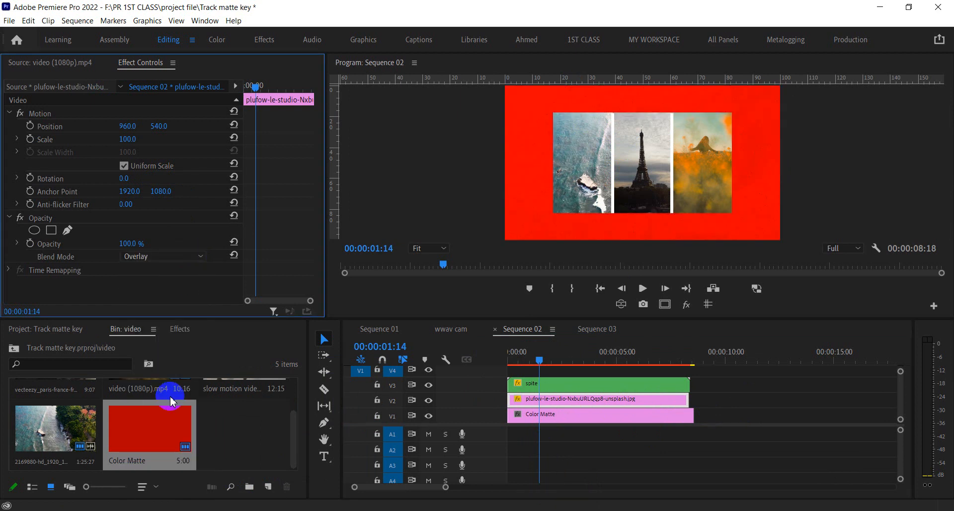
# Set the paper texture's blend mode to Screen and its opacity to 48%.
pyautogui.click(199, 257)
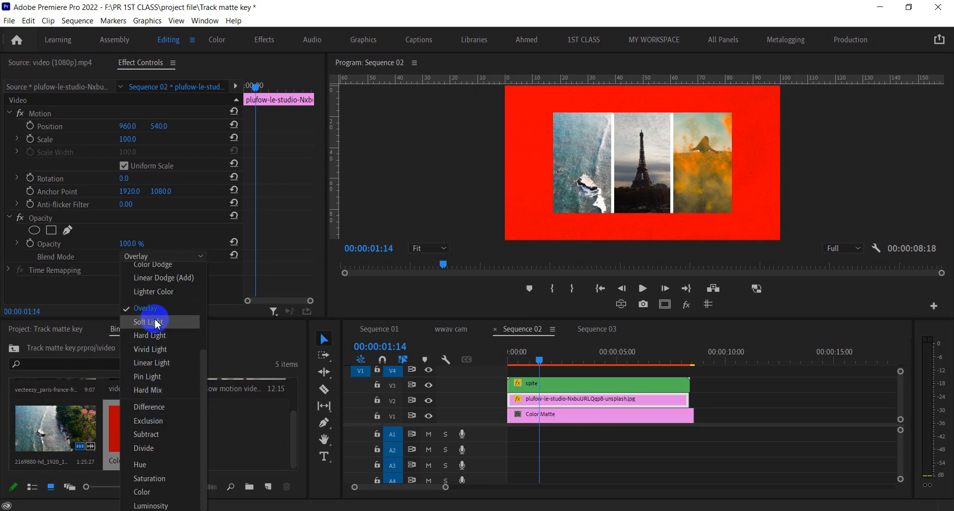
pyautogui.scroll(3, 158, 308)
pyautogui.click(152, 331)
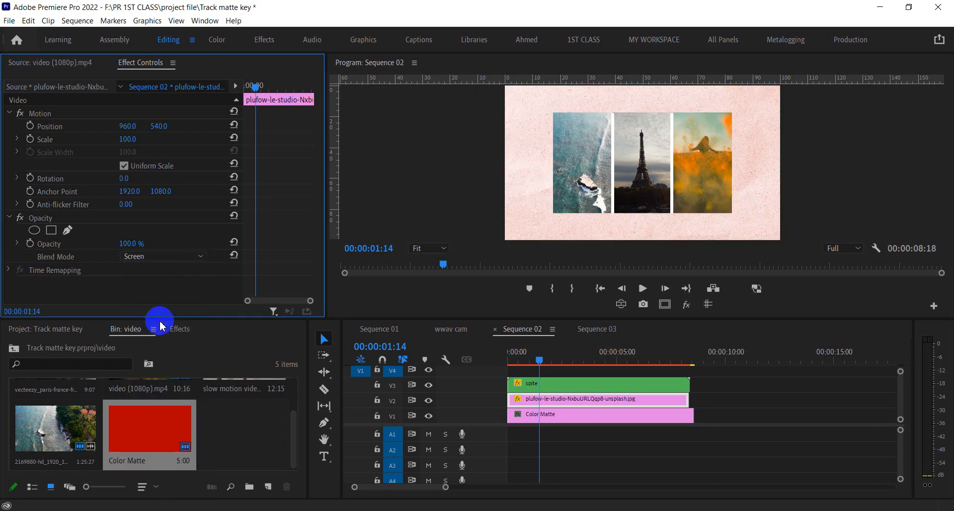
pyautogui.moveTo(141, 243); pyautogui.dragTo(112, 242)
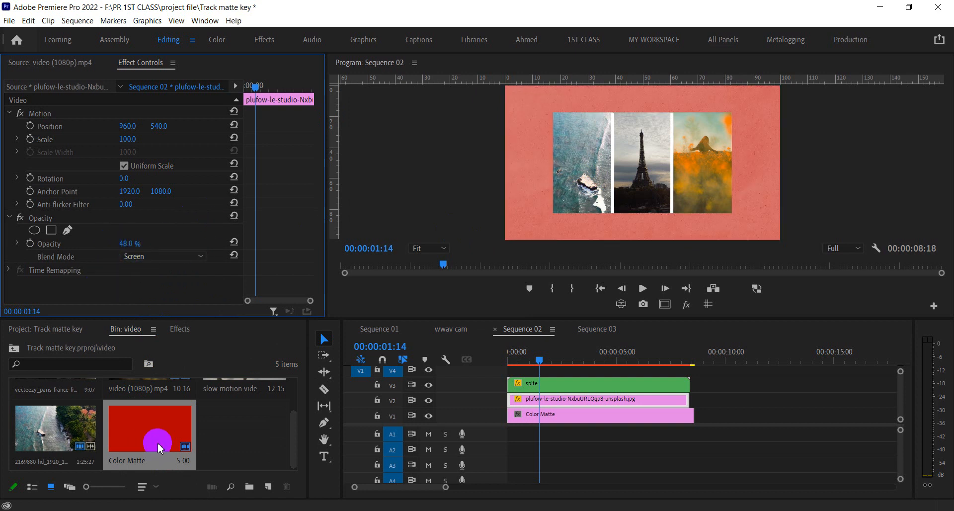
# Change the color of the Color Matte on V1 from red to green.
pyautogui.click(586, 421)
pyautogui.doubleClick(585, 422)
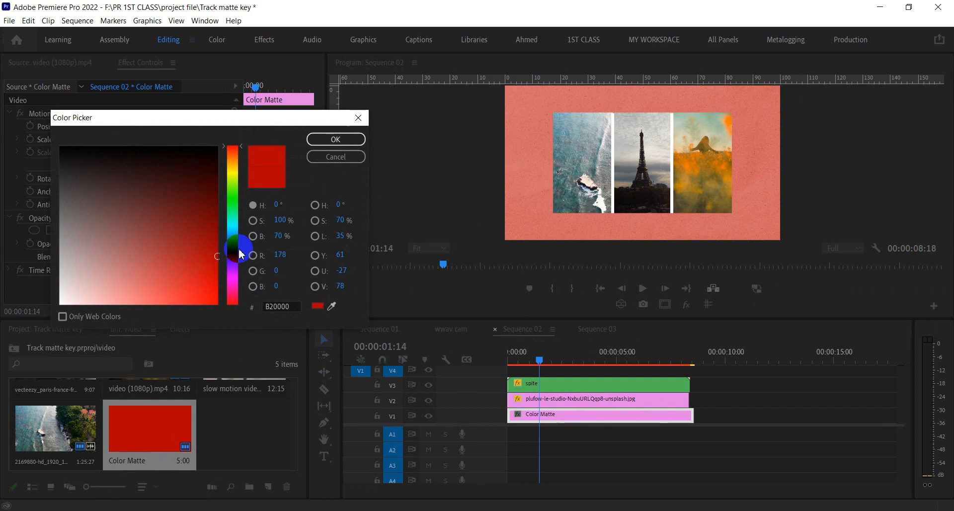
pyautogui.moveTo(235, 252); pyautogui.dragTo(237, 217)
pyautogui.click(335, 139)
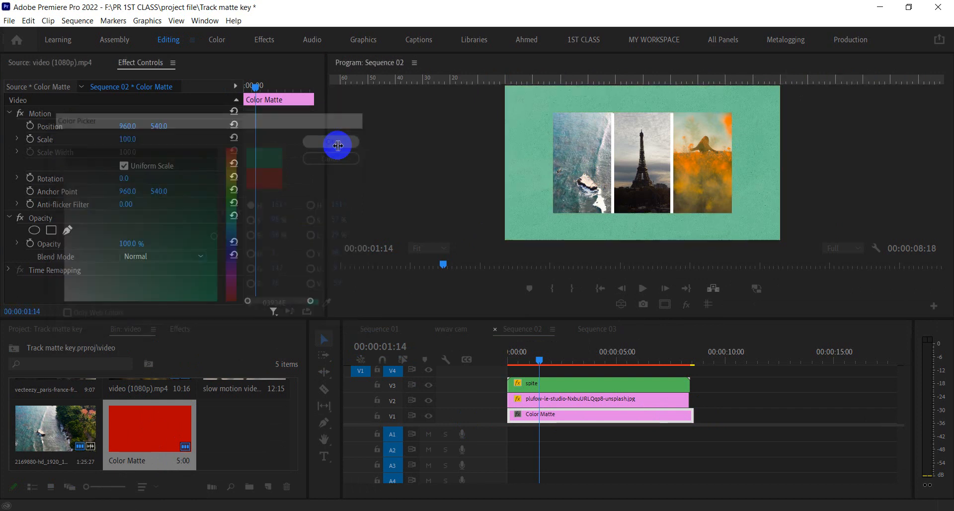
# Try 56% opacity on the Color Matte and 97% on the paper texture, and restore the matte's full opacity.
pyautogui.moveTo(159, 236); pyautogui.dragTo(111, 249)
pyautogui.click(203, 257)
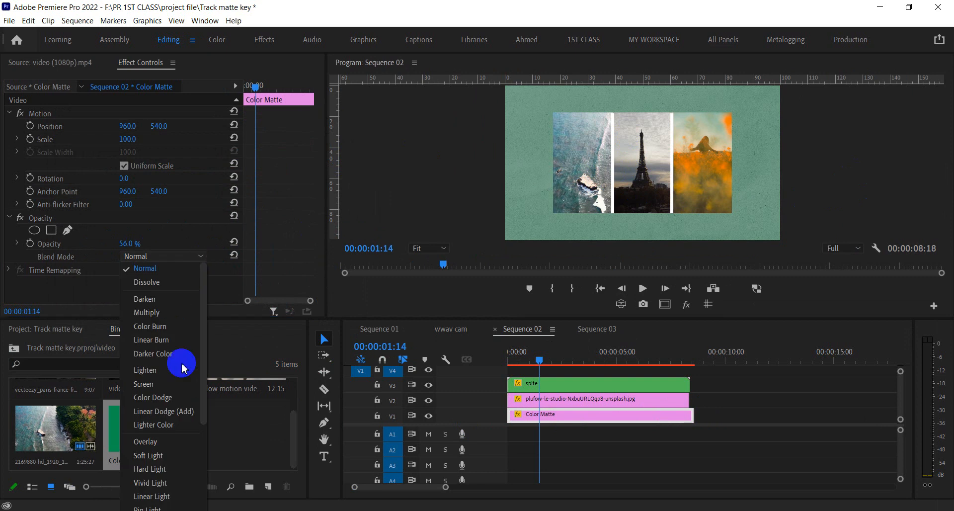
pyautogui.click(544, 398)
pyautogui.moveTo(111, 247); pyautogui.dragTo(273, 255)
pyautogui.click(582, 419)
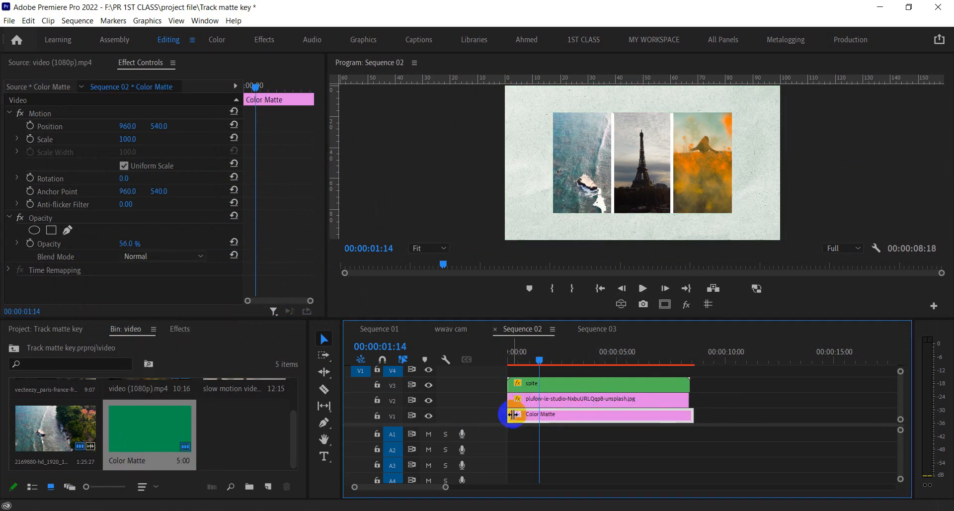
pyautogui.click(196, 256)
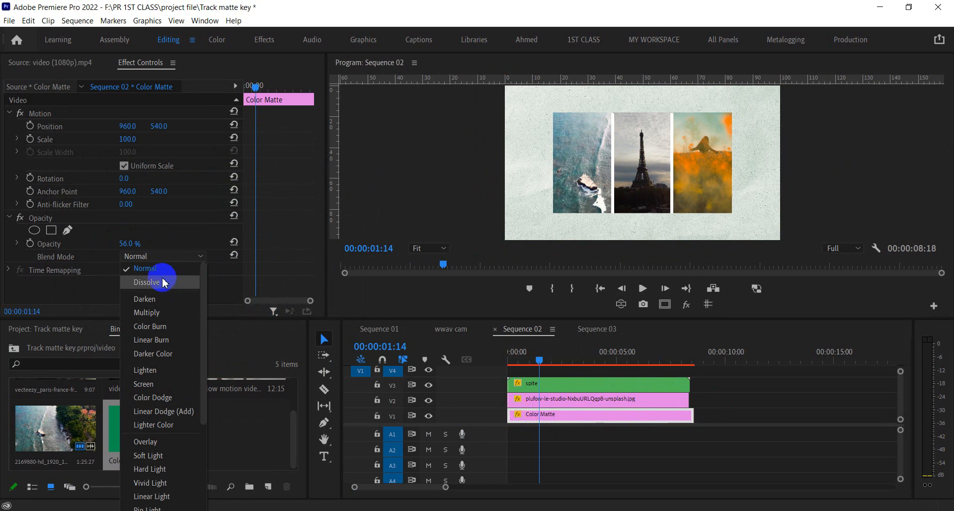
pyautogui.click(174, 256)
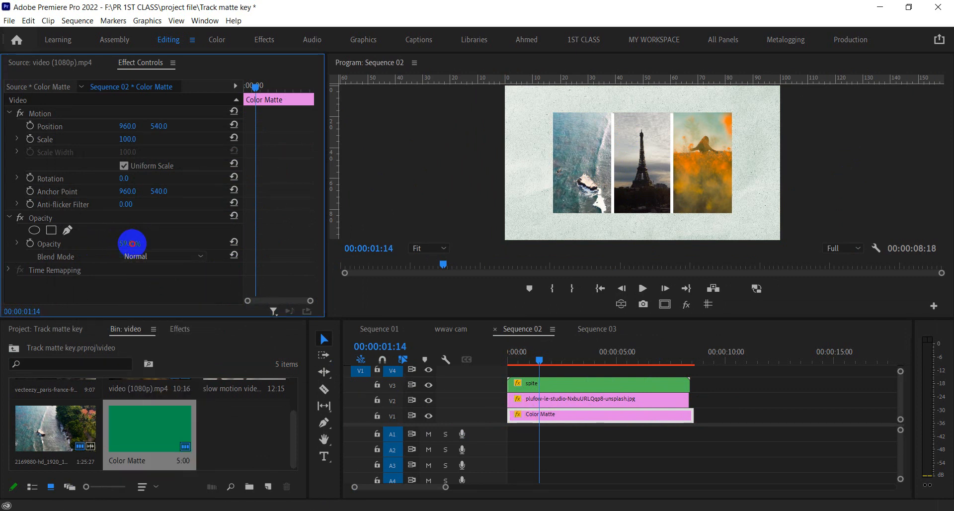
# Set the paper texture's opacity to 73% and its blend mode to Overlay.
pyautogui.click(614, 399)
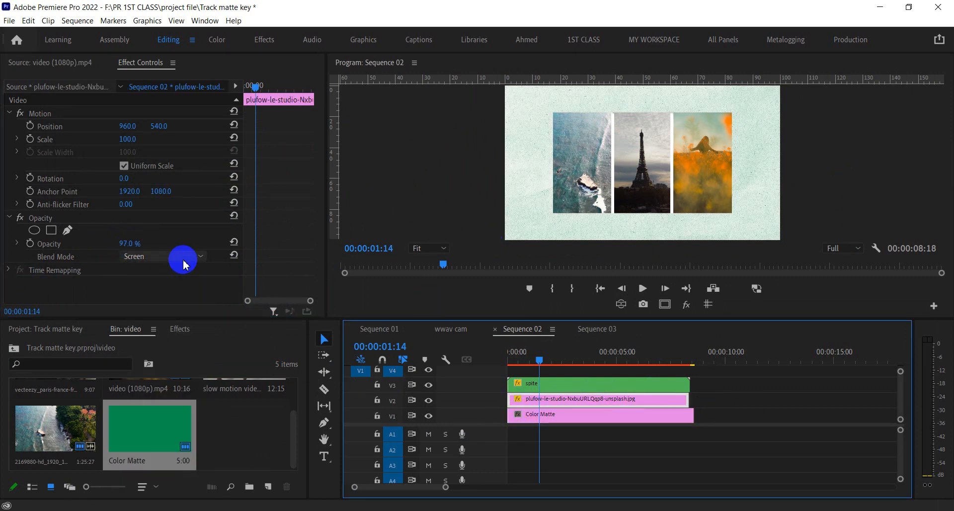
pyautogui.moveTo(125, 244)
pyautogui.mouseDown()
pyautogui.moveTo(99, 245)
pyautogui.moveTo(132, 245)
pyautogui.mouseUp()
pyautogui.click(195, 257)
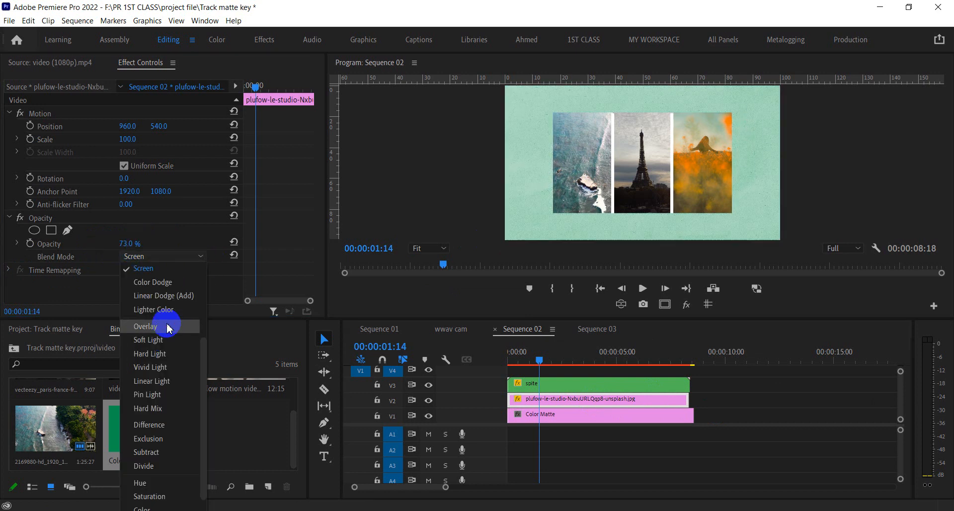
pyautogui.click(168, 327)
# Try the Hard Mix blend mode on the paper texture and return it to Overlay.
pyautogui.click(192, 257)
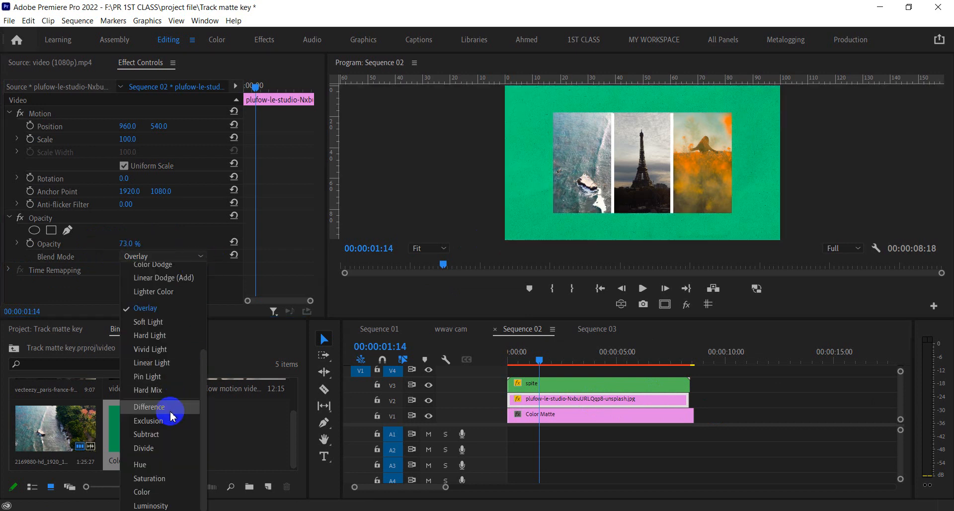
pyautogui.click(167, 390)
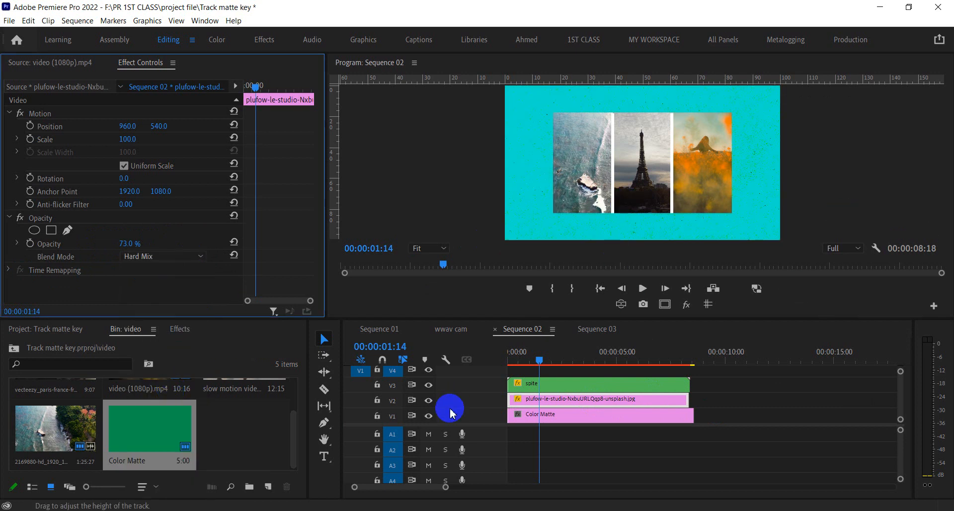
pyautogui.click(196, 256)
pyautogui.click(170, 306)
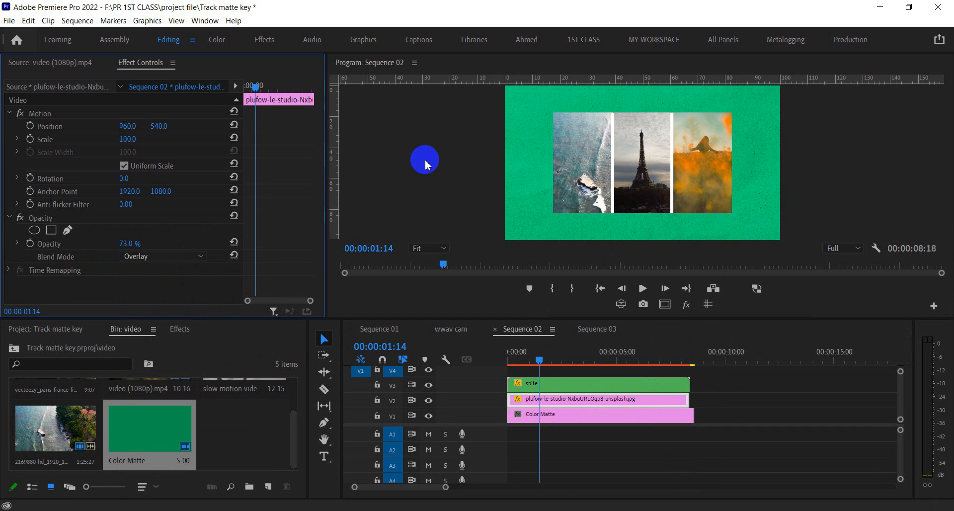
# Examine the composite in a maximized program monitor, restore the layout, and select all three clips of Sequence 02.
pyautogui.click(426, 164)
pyautogui.press('`')
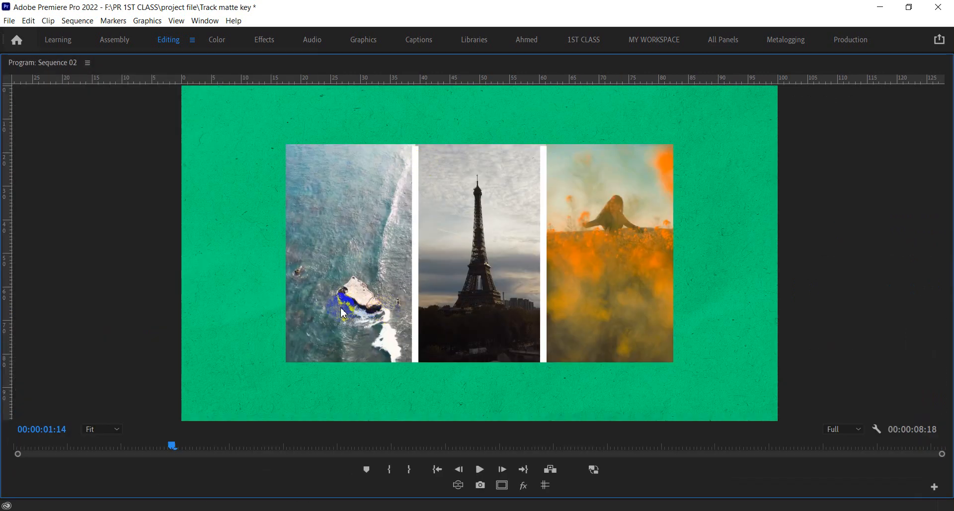
pyautogui.press('`')
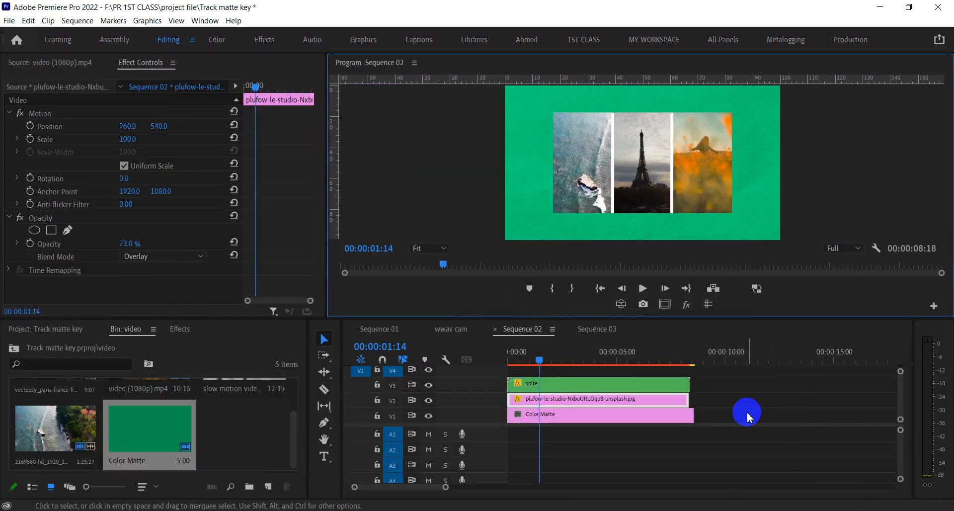
pyautogui.moveTo(745, 390); pyautogui.dragTo(547, 454)
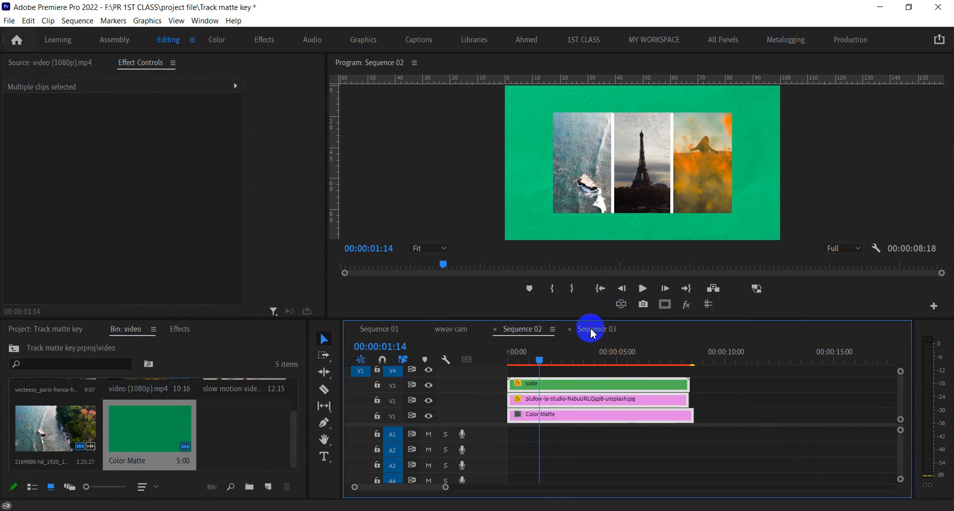
# Create a new sequence in the video bin using the custom Hd preset.
pyautogui.click(264, 489)
pyautogui.click(286, 362)
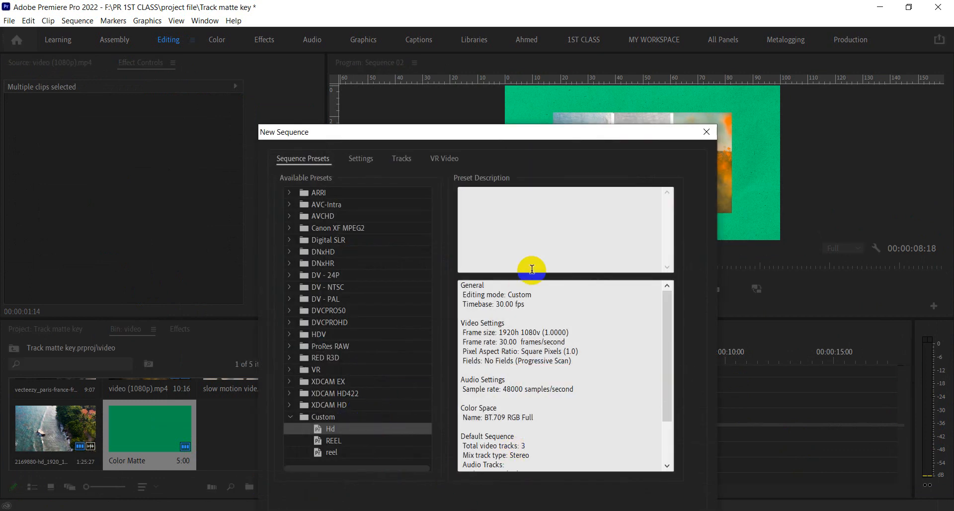
pyautogui.press('Return')
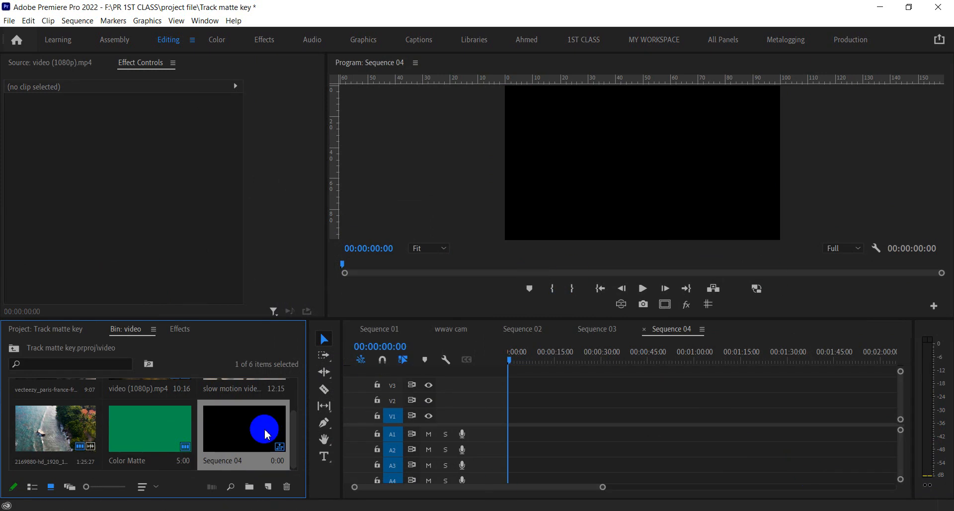
# Mark an 8:12 segment of slow motion video.mp4 ending at 00:00:11:07 and place it at the start of V1 in the new sequence.
pyautogui.scroll(1, 145, 440)
pyautogui.doubleClick(244, 407)
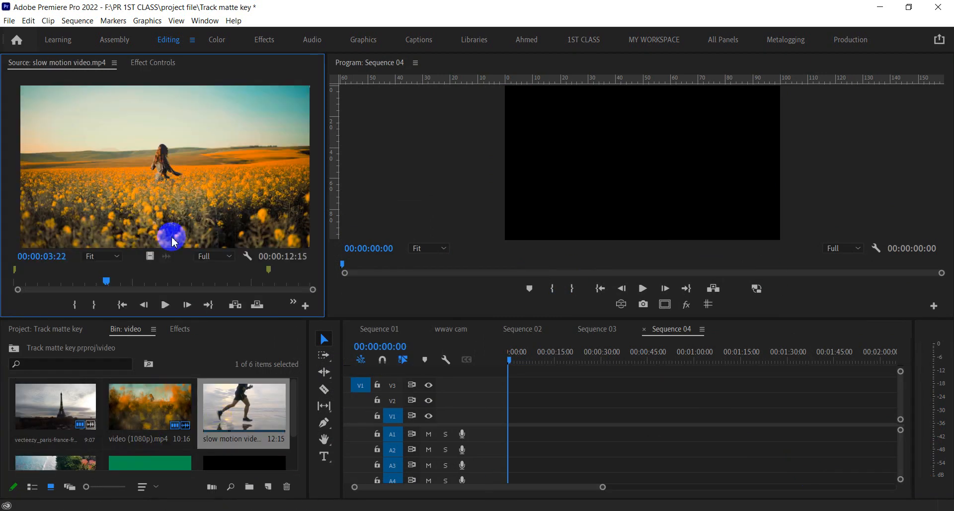
pyautogui.moveTo(128, 279); pyautogui.dragTo(40, 280)
pyautogui.moveTo(150, 256); pyautogui.dragTo(134, 311)
pyautogui.moveTo(94, 288); pyautogui.dragTo(281, 281)
pyautogui.press('i')
pyautogui.press('o')
pyautogui.moveTo(194, 209); pyautogui.dragTo(508, 416)
pyautogui.click(490, 287)
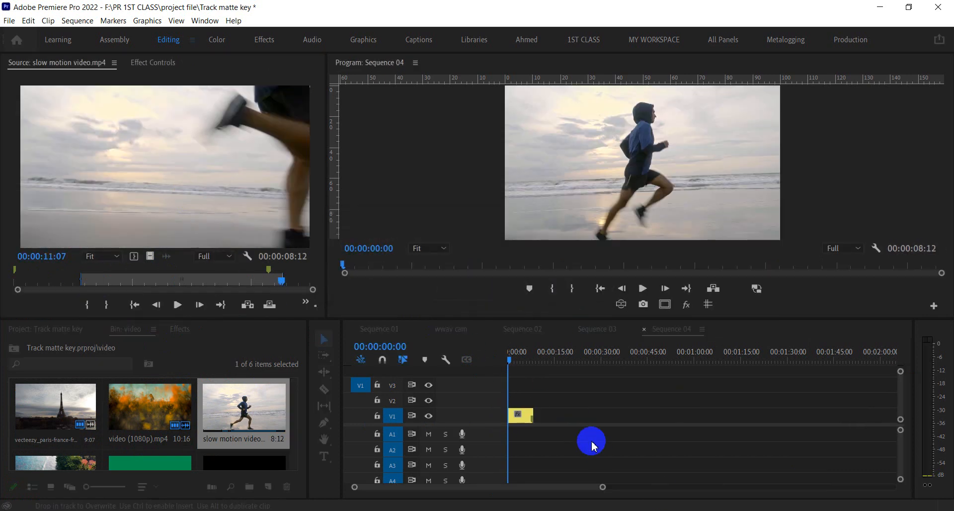
# Set the program monitor's playback resolution to 1/4 and play the runner clip from the start of Sequence 04.
pyautogui.moveTo(597, 489); pyautogui.dragTo(499, 481)
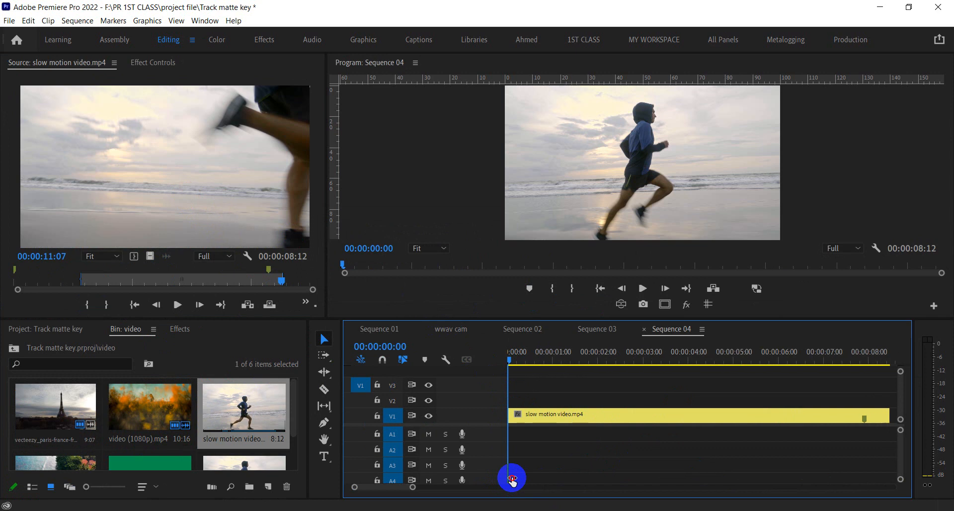
pyautogui.press('space')
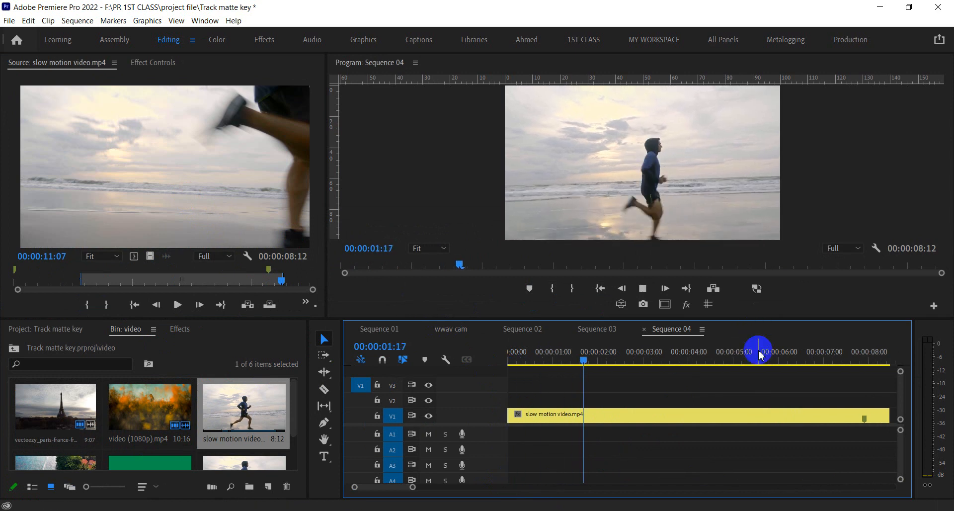
pyautogui.click(862, 255)
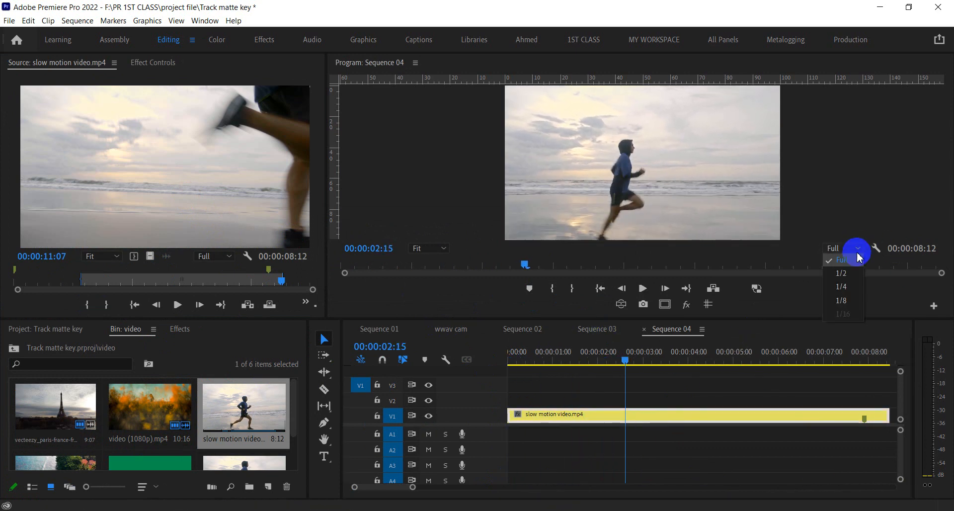
pyautogui.click(847, 285)
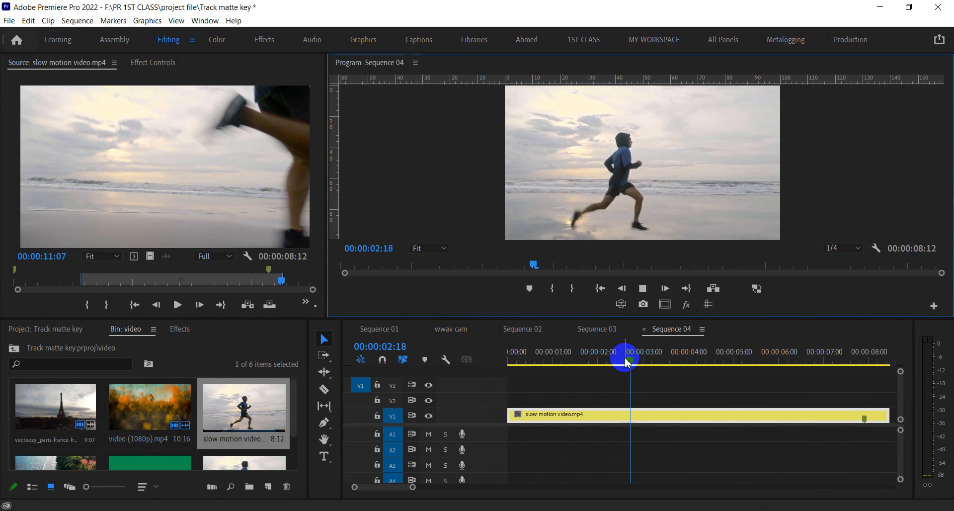
pyautogui.moveTo(625, 358); pyautogui.dragTo(501, 335)
pyautogui.press('space')
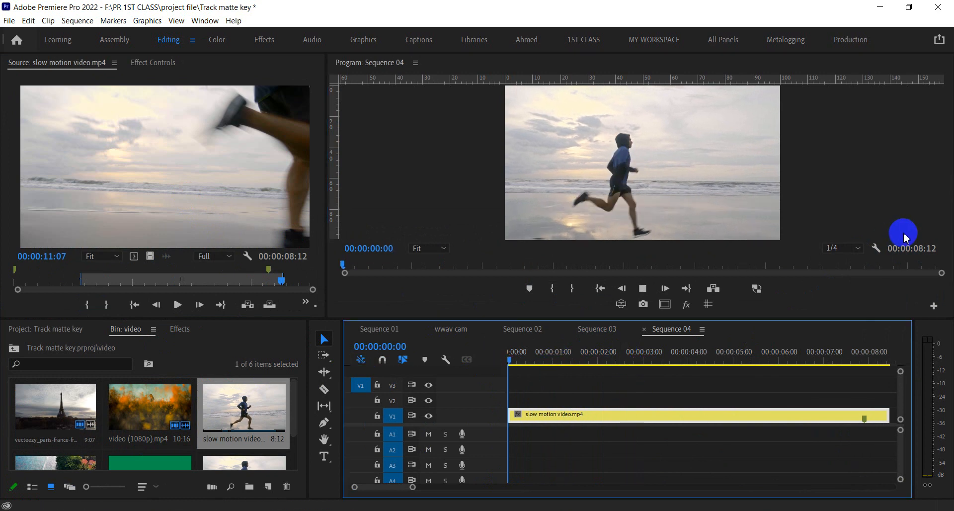
pyautogui.press('space')
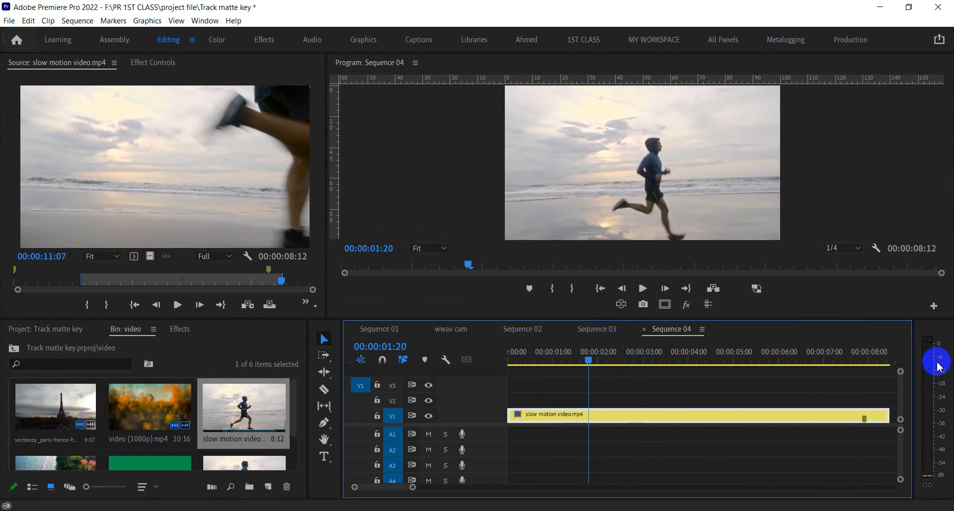
# Expand track V1 to show the runner clip's thumbnails and collapse it again.
pyautogui.moveTo(413, 486); pyautogui.dragTo(478, 487)
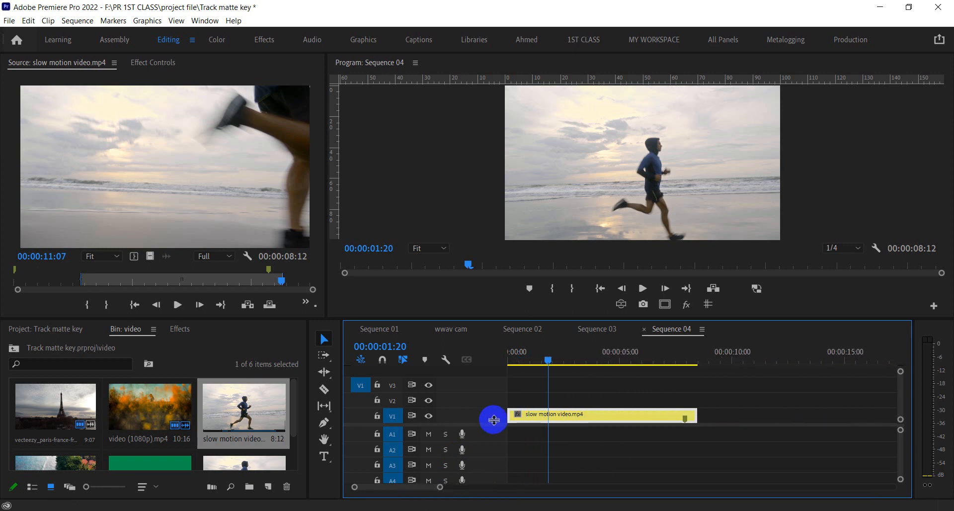
pyautogui.moveTo(500, 410); pyautogui.dragTo(492, 393)
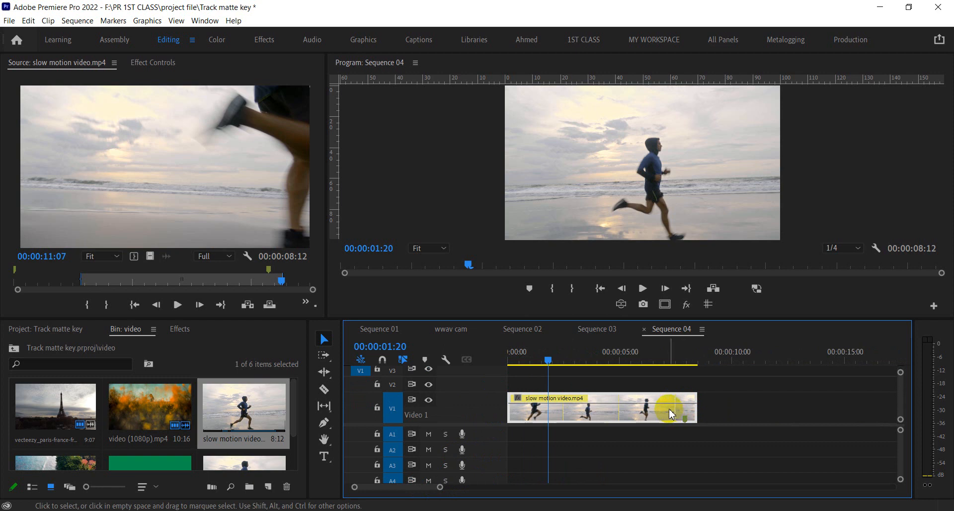
pyautogui.rightClick(668, 417)
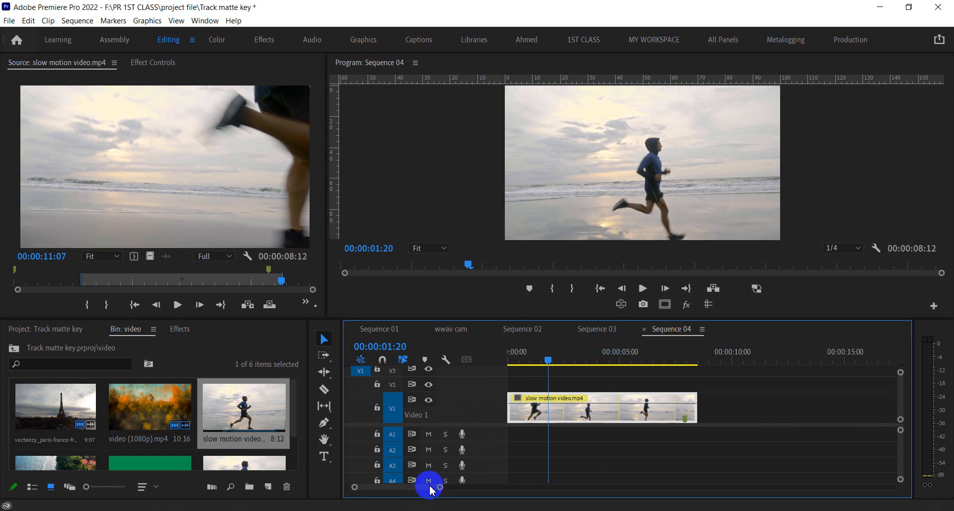
pyautogui.moveTo(439, 490)
pyautogui.mouseDown()
pyautogui.moveTo(481, 486)
pyautogui.moveTo(449, 492)
pyautogui.mouseUp()
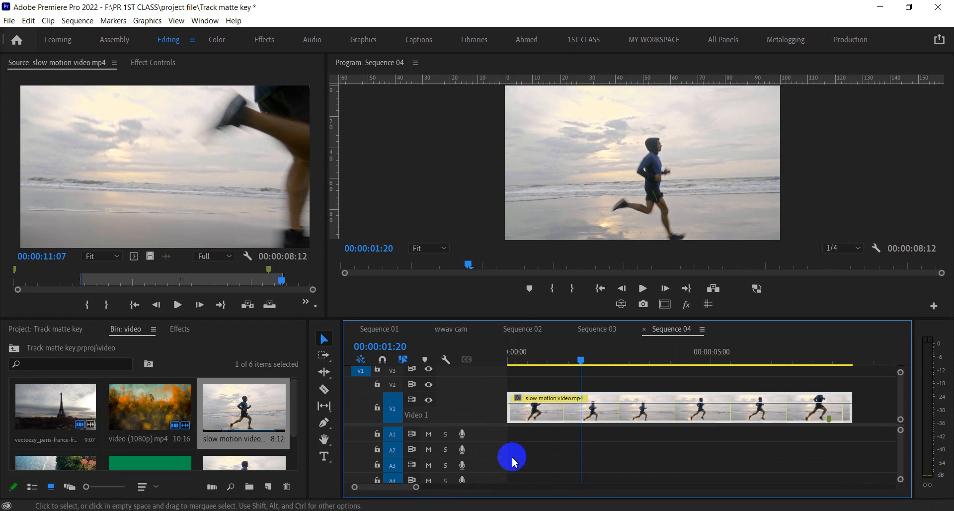
pyautogui.click(580, 398)
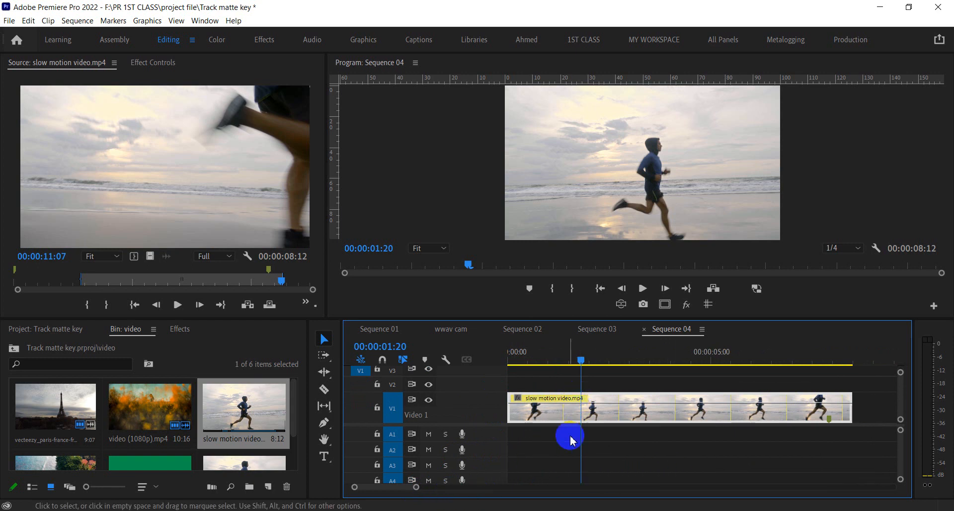
pyautogui.doubleClick(481, 394)
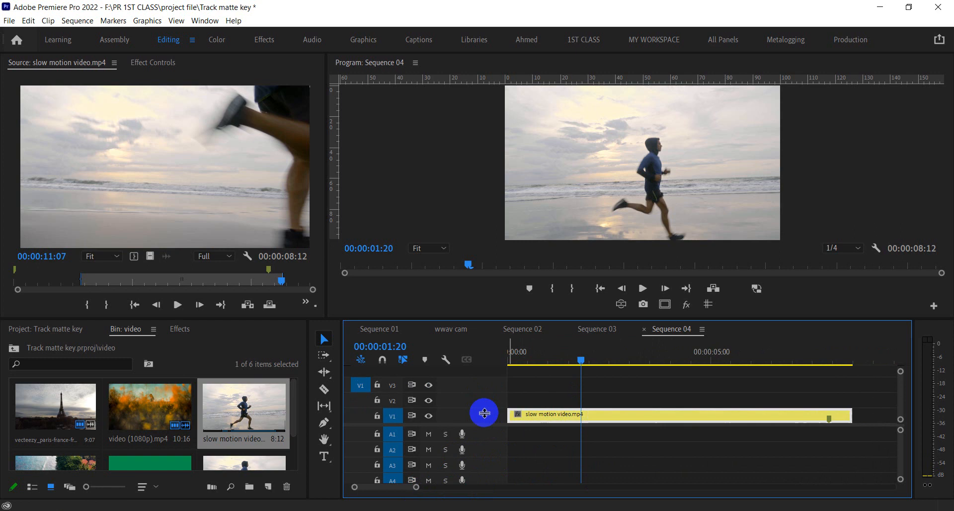
# Play part of the runner clip and inspect its Clip Speed / Duration settings without changing them.
pyautogui.moveTo(585, 357); pyautogui.dragTo(575, 368)
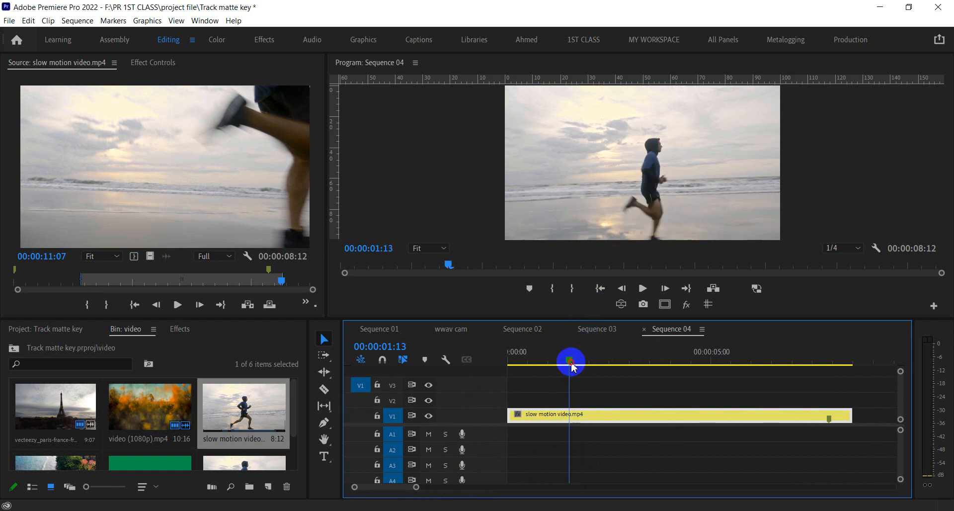
pyautogui.press('space')
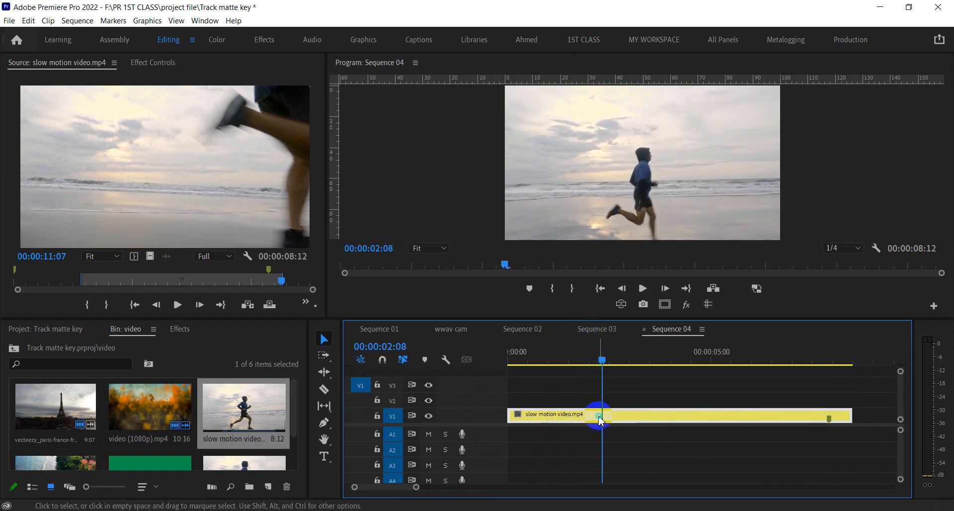
pyautogui.rightClick(600, 420)
pyautogui.click(720, 307)
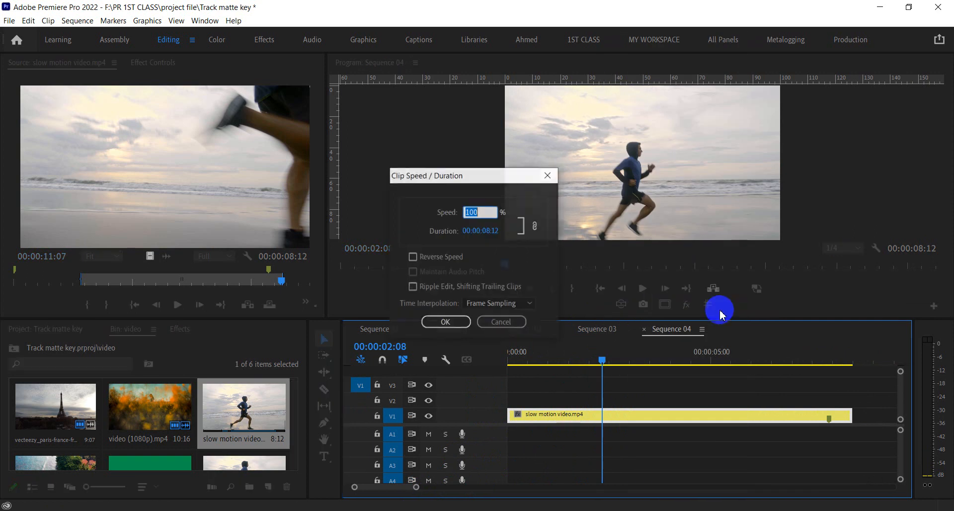
pyautogui.click(472, 213)
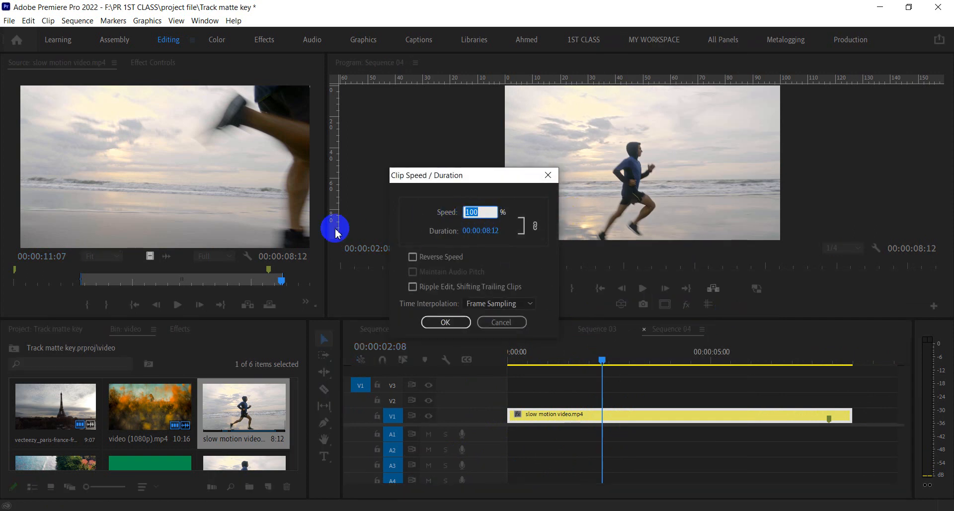
pyautogui.click(499, 322)
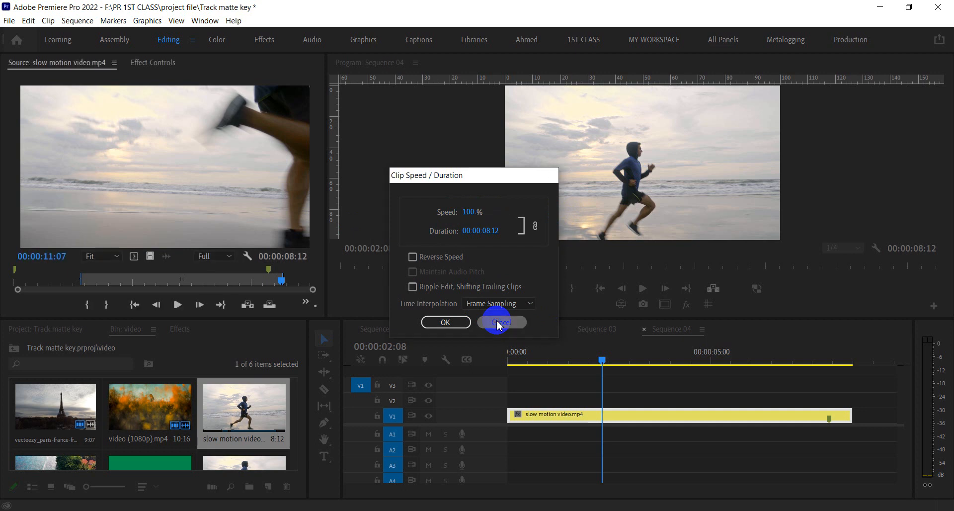
# Cut the runner clip on V1 at 00:00:01:04 and 00:00:02:13.
pyautogui.moveTo(601, 357); pyautogui.dragTo(556, 359)
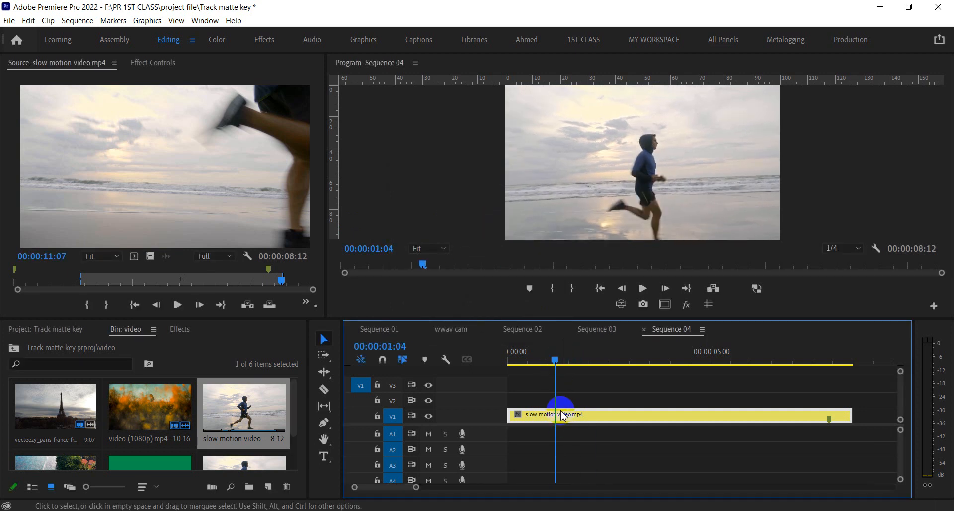
pyautogui.hotkey('ctrl', 'k')
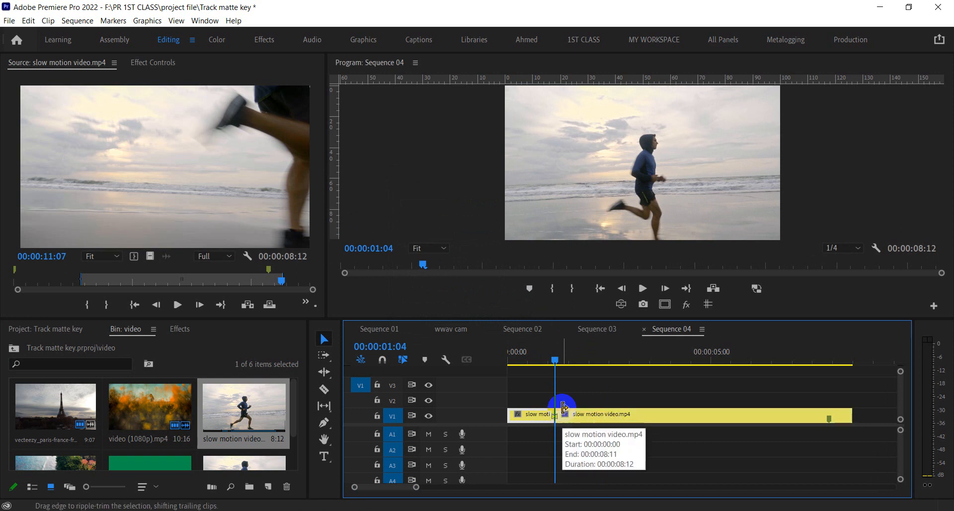
pyautogui.moveTo(581, 358); pyautogui.dragTo(619, 431)
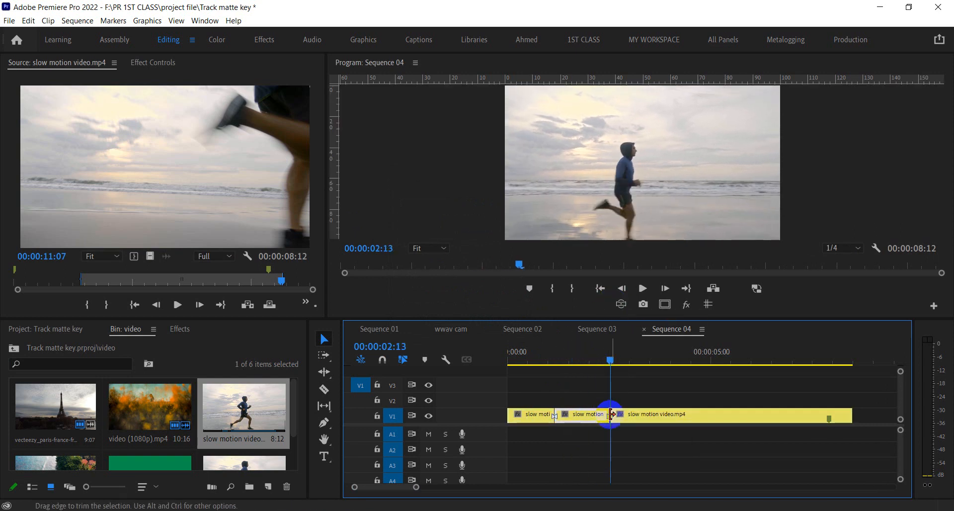
# Try a speed of 150% on the middle segment of the runner clip and undo it.
pyautogui.click(593, 419)
pyautogui.rightClick(595, 423)
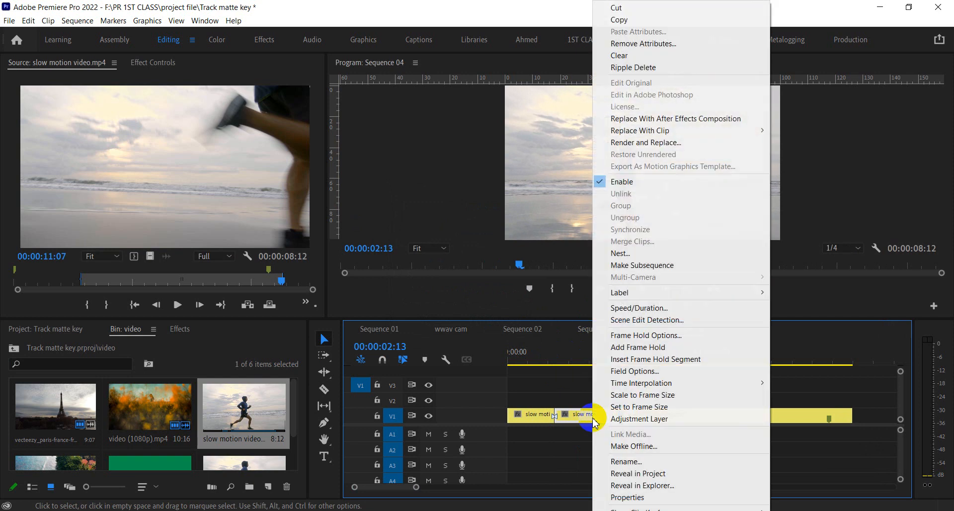
pyautogui.click(643, 307)
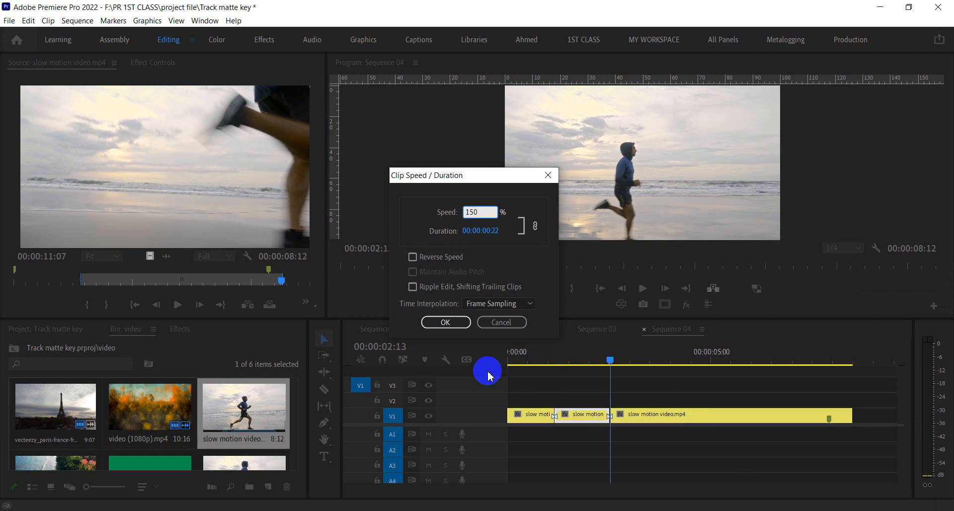
pyautogui.click(445, 323)
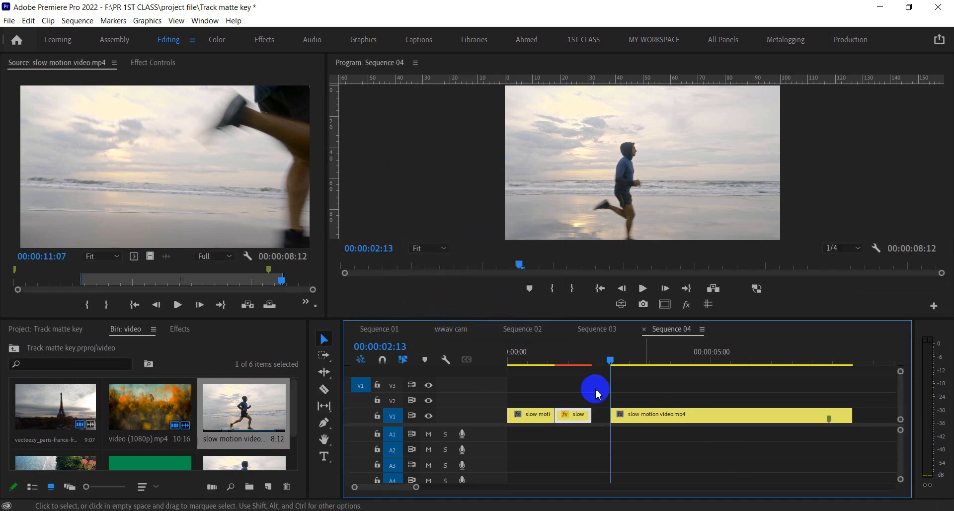
pyautogui.hotkey('ctrl', 'z')
# Try a speed of 50% on the middle segment, and undo that change along with both cuts.
pyautogui.rightClick(596, 420)
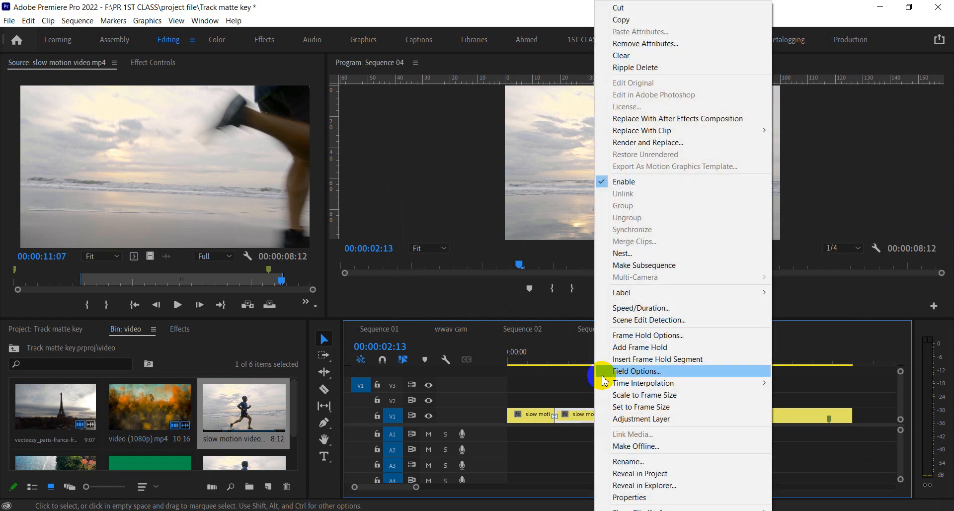
pyautogui.click(641, 308)
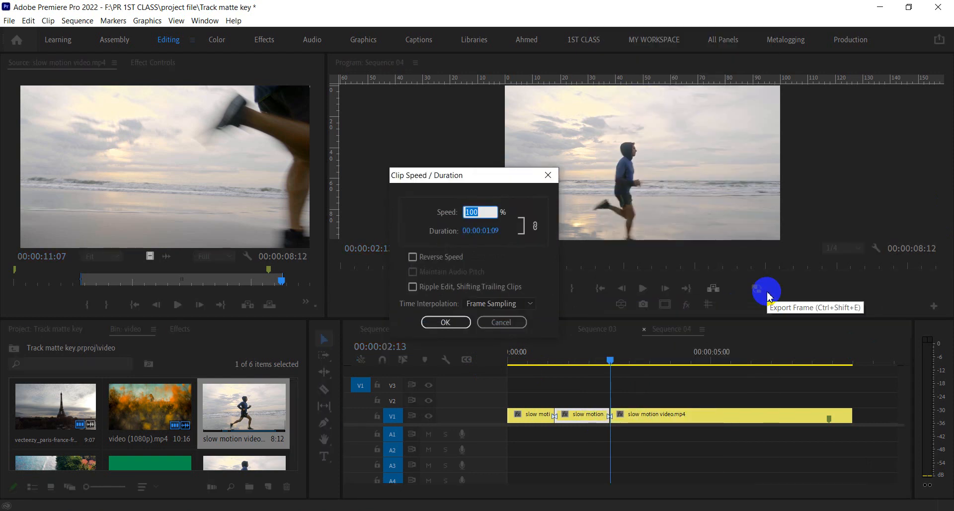
pyautogui.write('50')
pyautogui.click(445, 322)
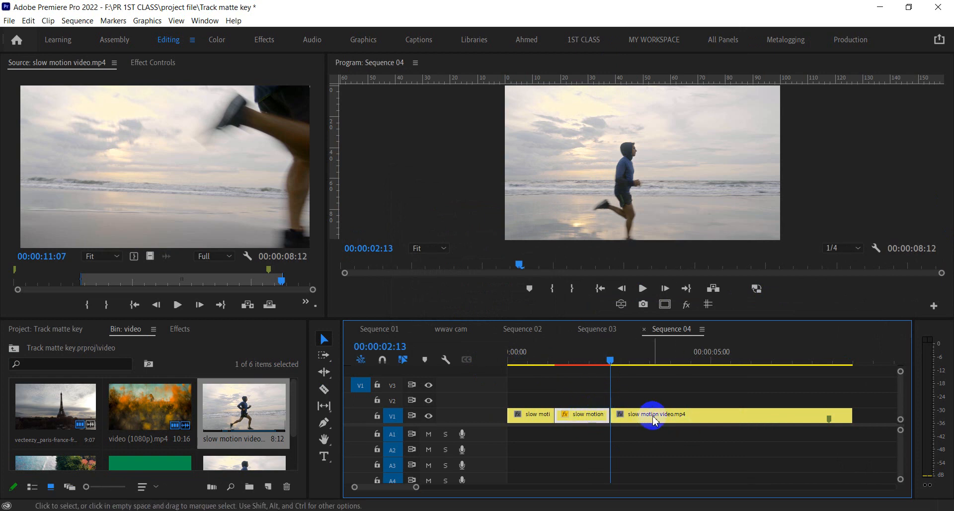
pyautogui.hotkey('ctrl', 'z')
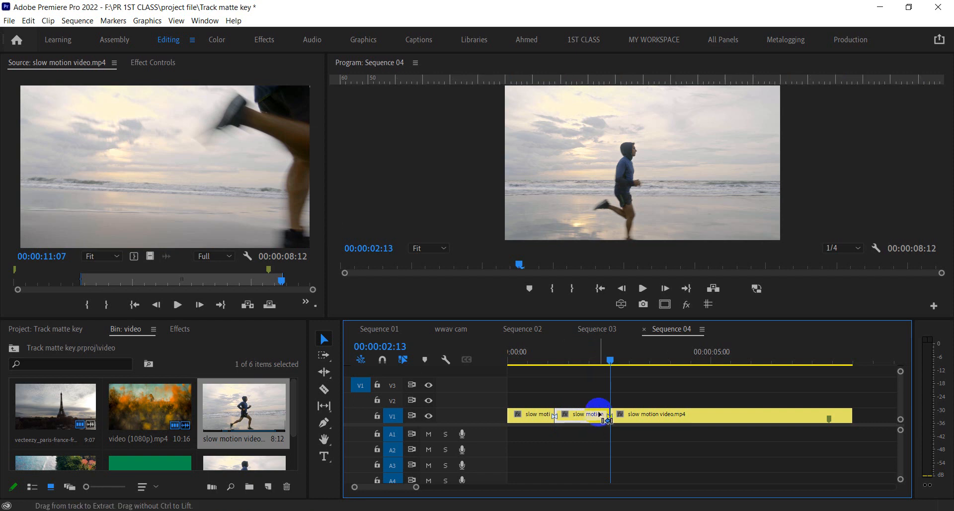
pyautogui.hotkey('ctrl', 'z')
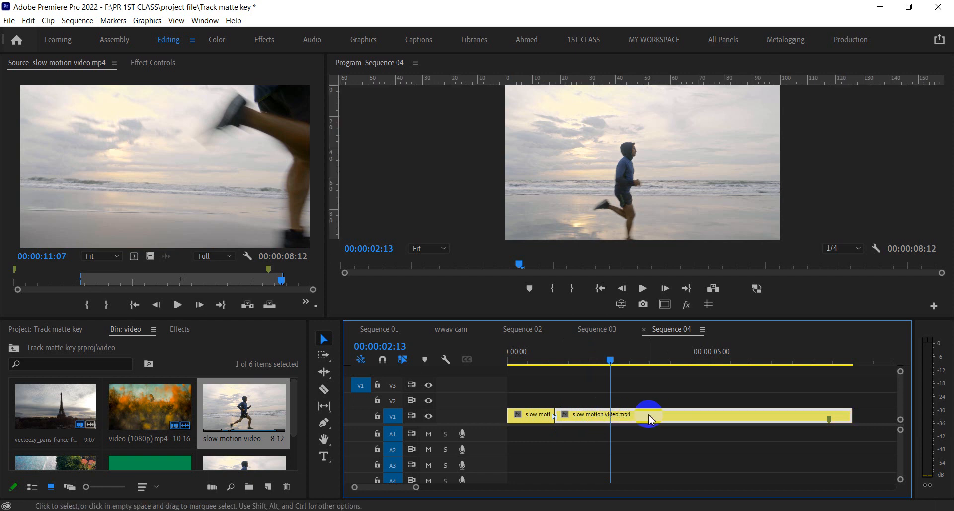
pyautogui.hotkey('ctrl', 'z')
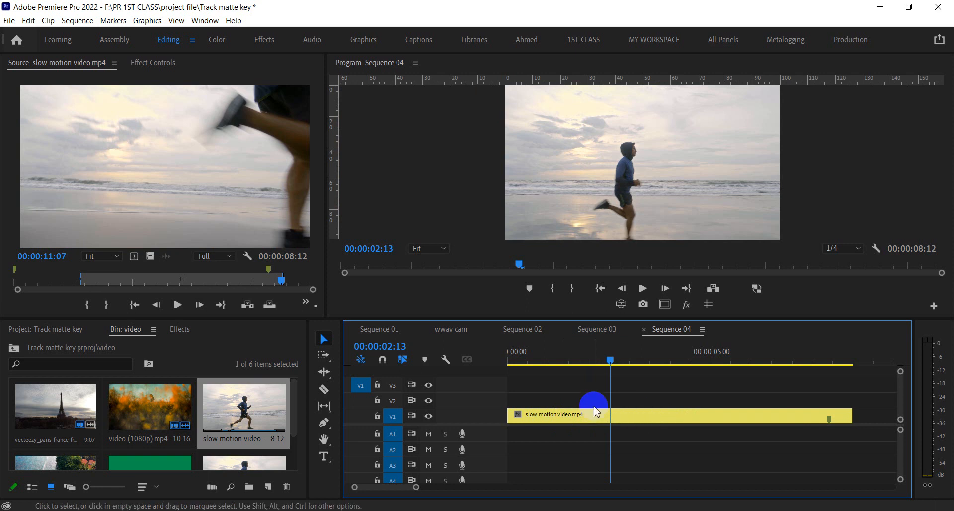
# Show the Time Remapping Speed line on the runner clip in an enlarged V1 track, with the playhead at 00:00:01:18.
pyautogui.click(545, 355)
pyautogui.moveTo(547, 356); pyautogui.dragTo(582, 361)
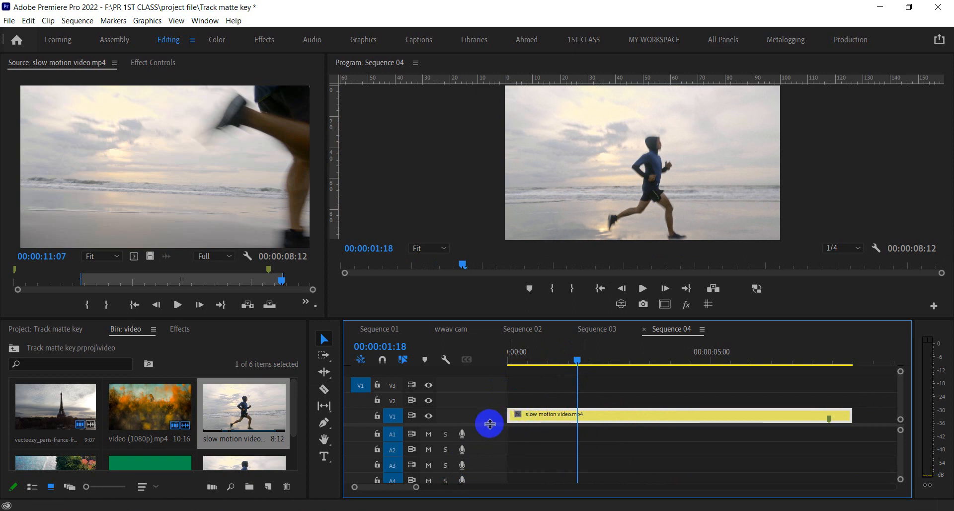
pyautogui.moveTo(497, 455); pyautogui.dragTo(497, 456)
pyautogui.click(519, 448)
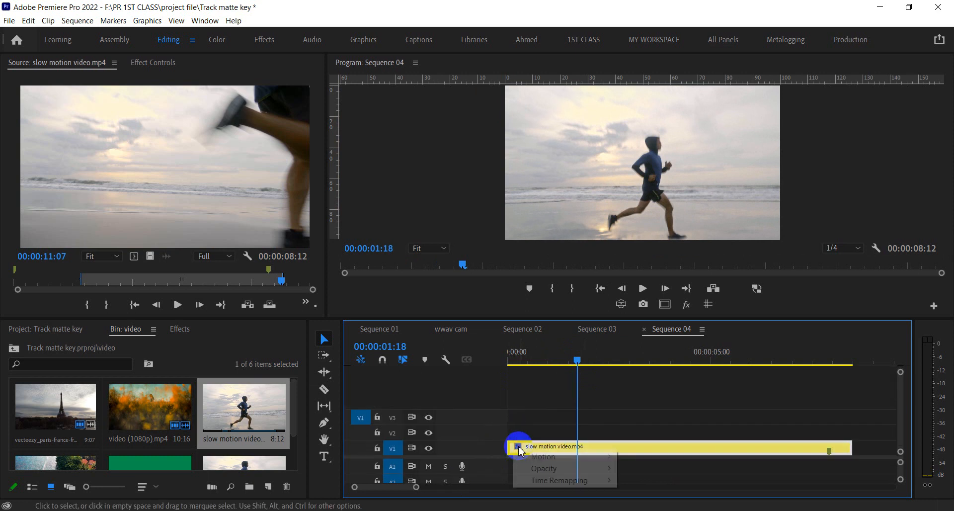
pyautogui.moveTo(565, 481)
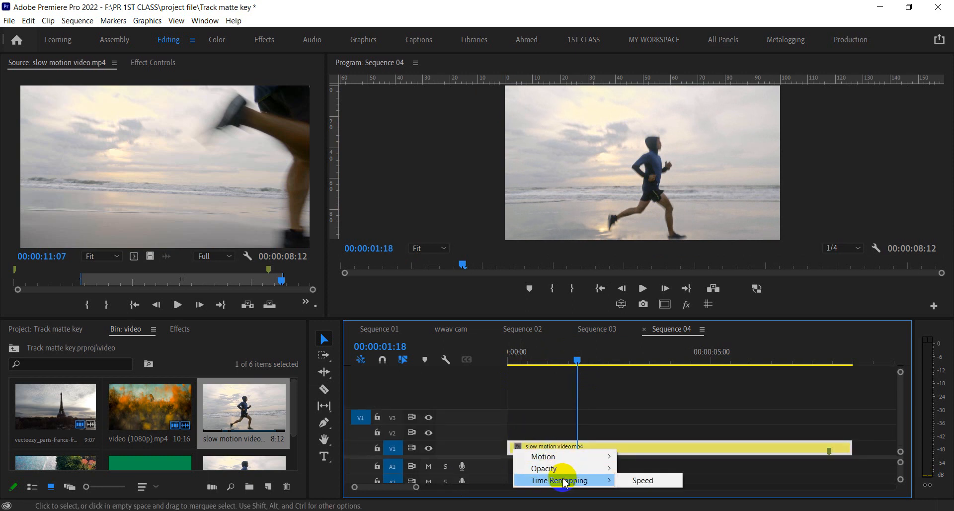
pyautogui.click(643, 482)
pyautogui.moveTo(488, 444); pyautogui.dragTo(493, 392)
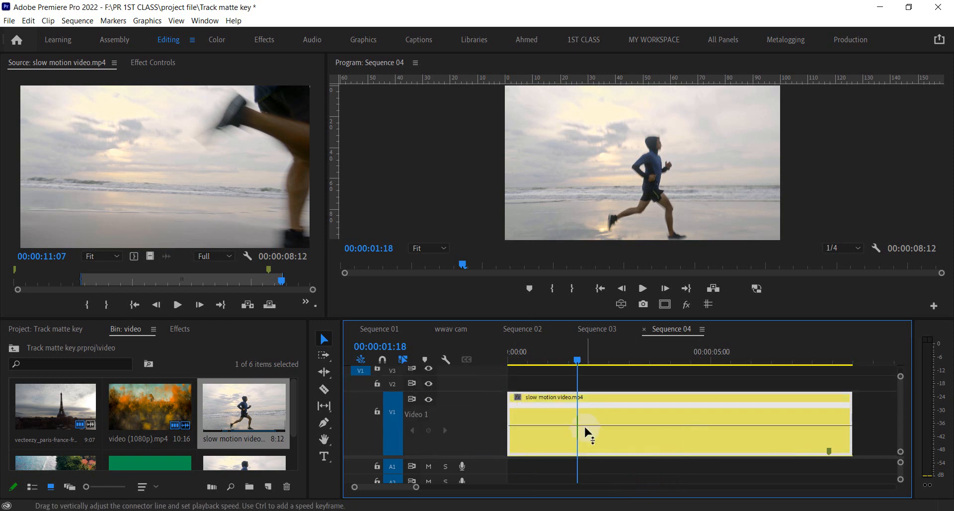
# Try making the runner clip fully transparent with its Opacity line, and restore full opacity.
pyautogui.click(518, 398)
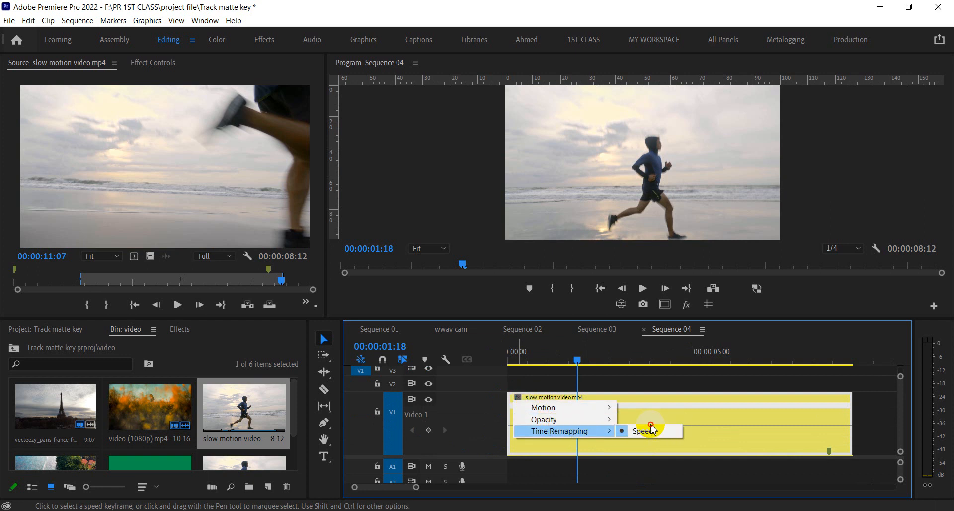
pyautogui.click(573, 421)
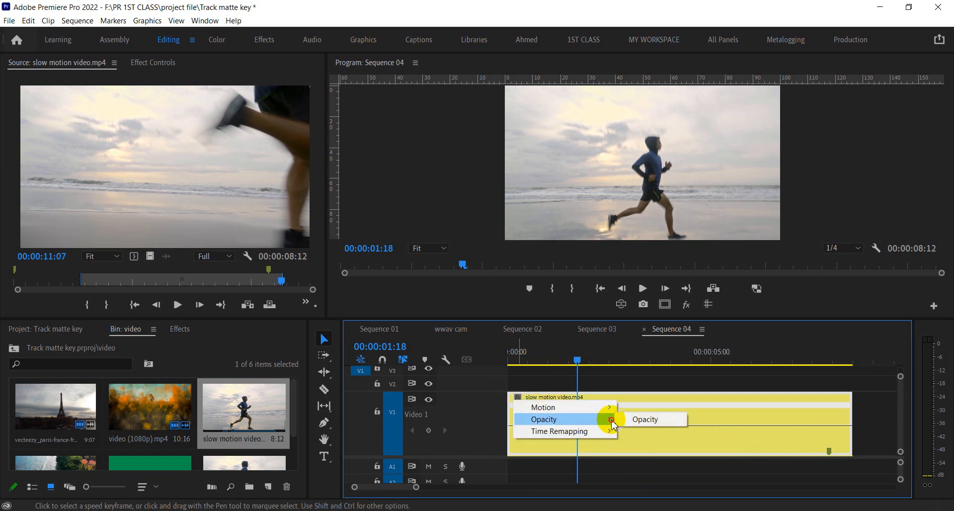
pyautogui.click(636, 419)
pyautogui.moveTo(636, 403); pyautogui.dragTo(646, 453)
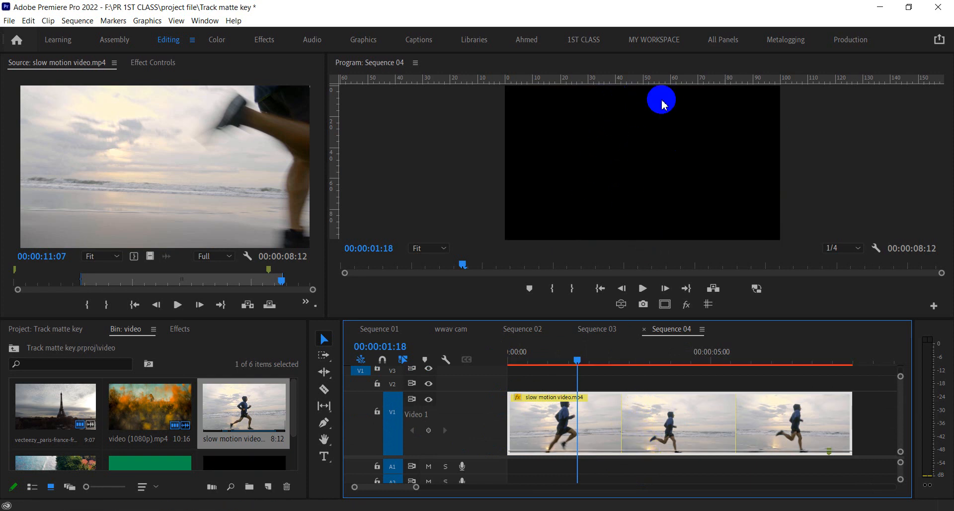
pyautogui.moveTo(666, 455); pyautogui.dragTo(641, 350)
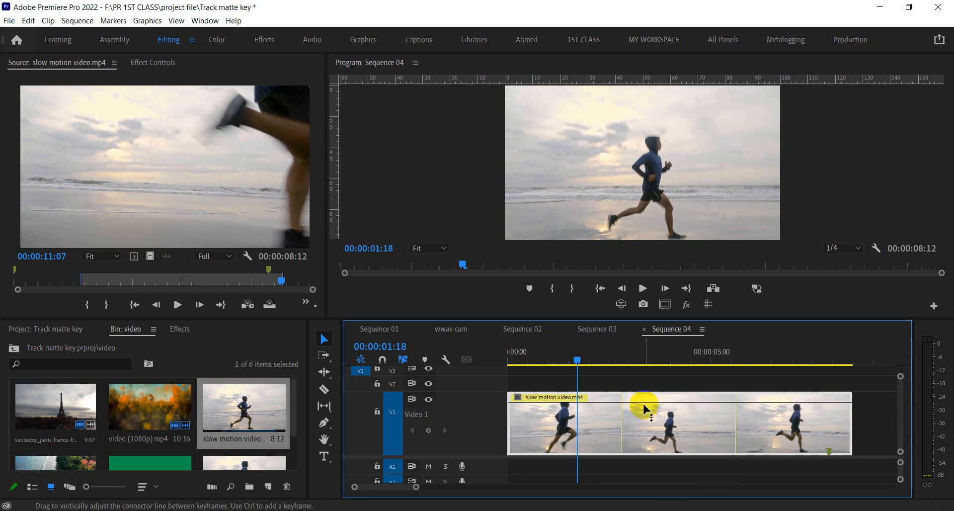
pyautogui.moveTo(644, 405); pyautogui.dragTo(662, 365)
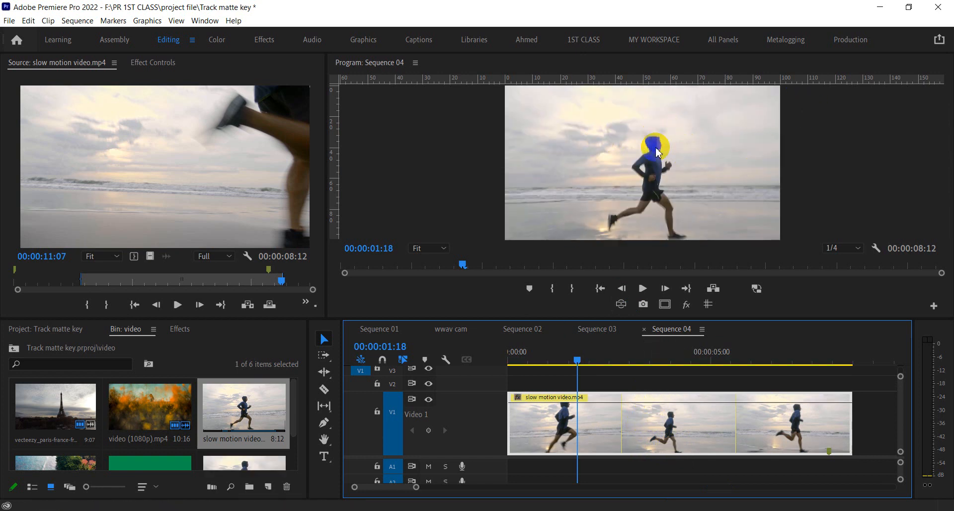
pyautogui.click(647, 165)
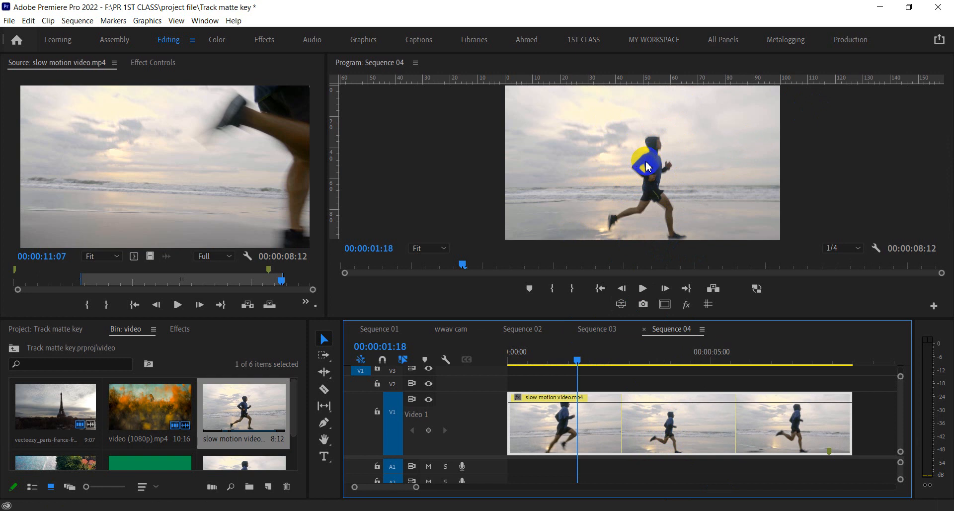
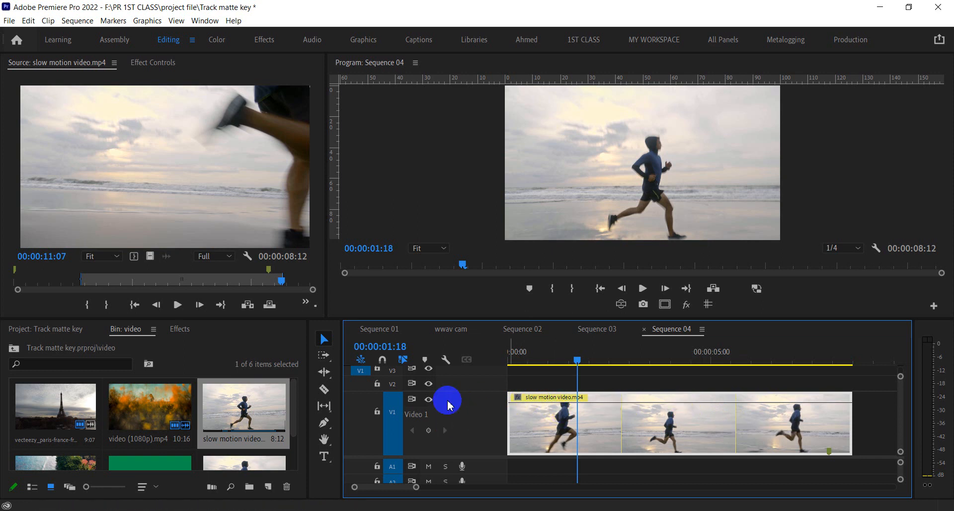
# Switch the runner clip's line on V1 from Opacity back to Time Remapping Speed.
pyautogui.click(518, 398)
pyautogui.moveTo(572, 431)
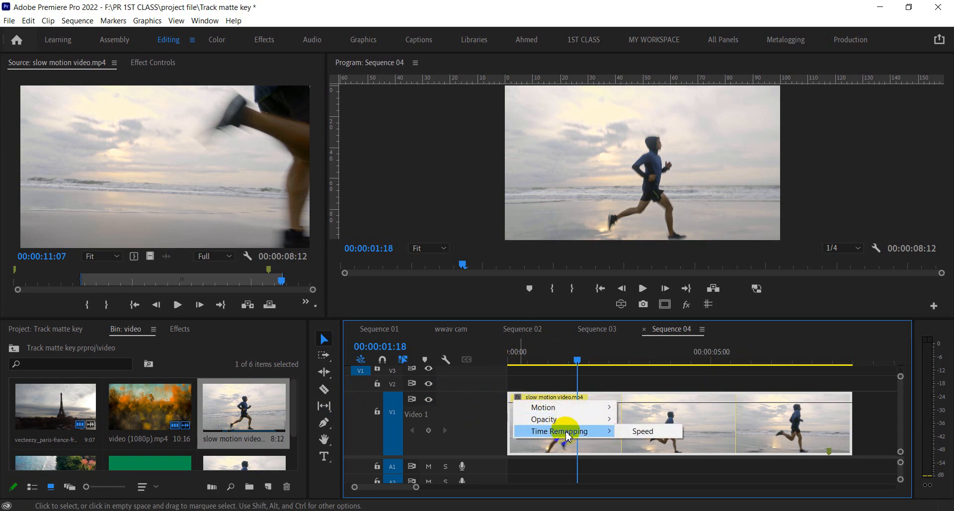
pyautogui.click(666, 431)
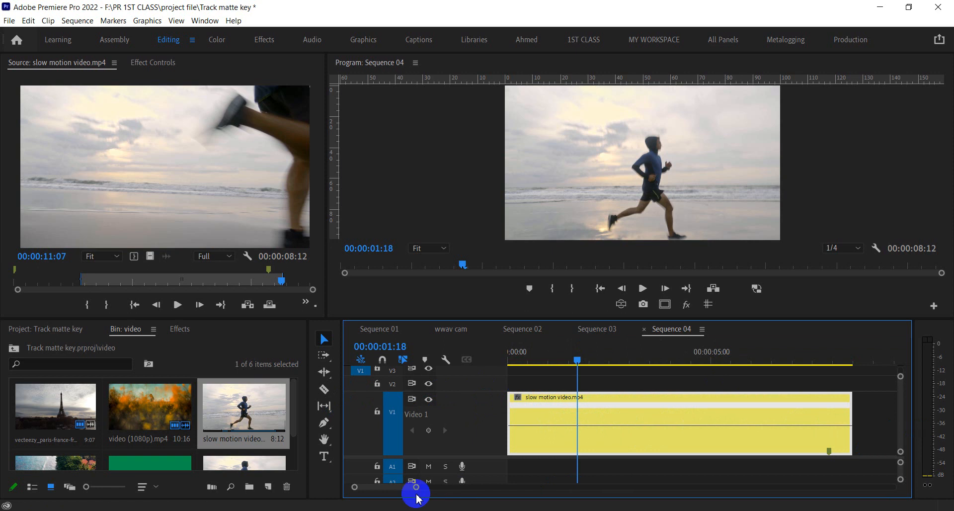
# Add markers to the runner clip at 00:00:01:07 and 00:00:04:13.
pyautogui.moveTo(416, 492)
pyautogui.mouseDown()
pyautogui.moveTo(522, 493)
pyautogui.moveTo(418, 493)
pyautogui.mouseUp()
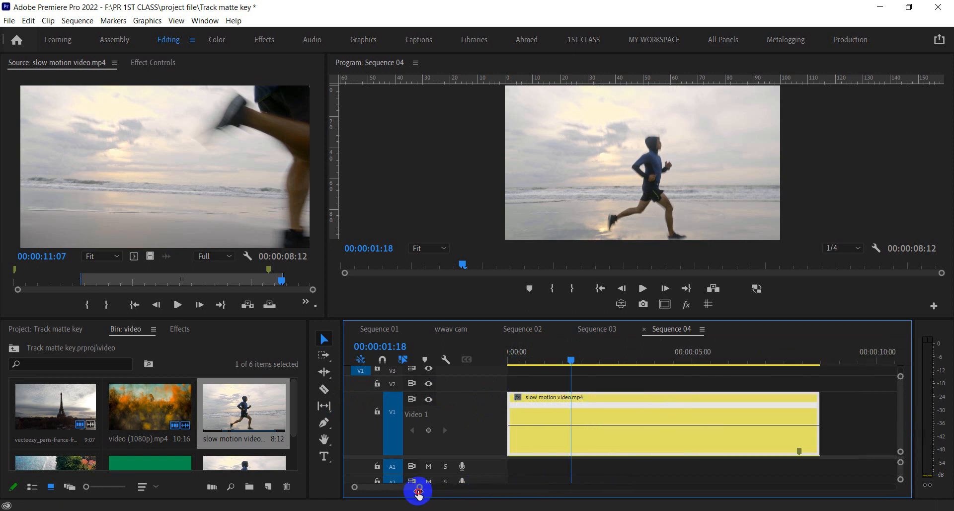
pyautogui.moveTo(576, 362)
pyautogui.mouseDown()
pyautogui.moveTo(552, 361)
pyautogui.moveTo(559, 361)
pyautogui.mouseUp()
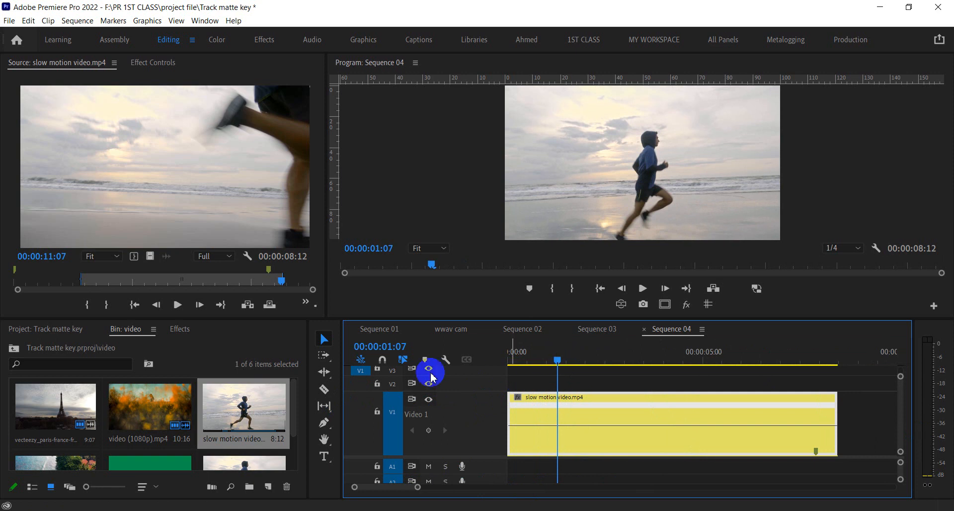
pyautogui.click(425, 360)
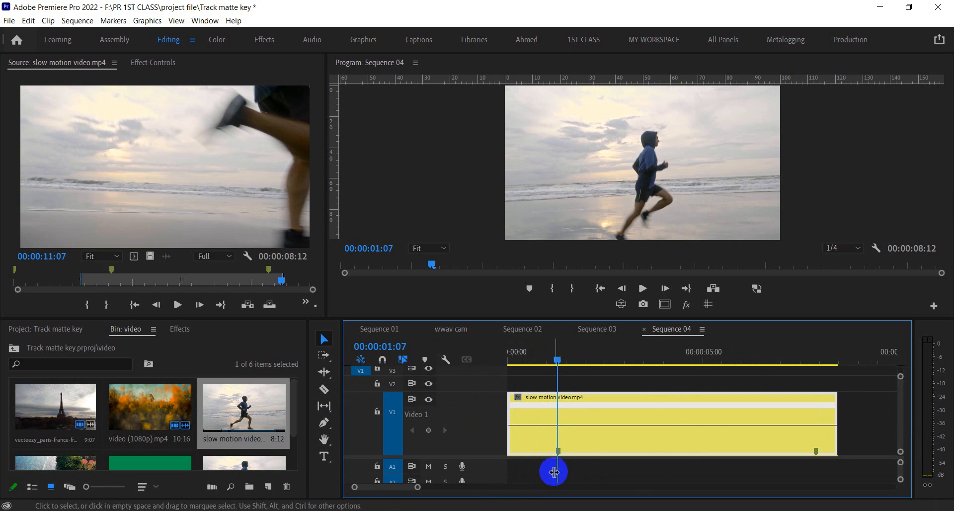
pyautogui.click(623, 362)
pyautogui.moveTo(627, 363); pyautogui.dragTo(681, 358)
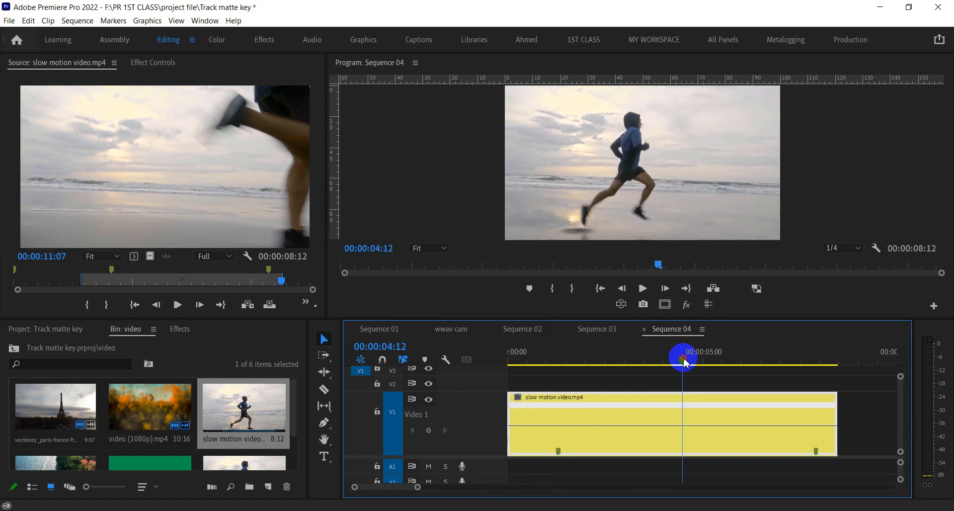
pyautogui.click(426, 362)
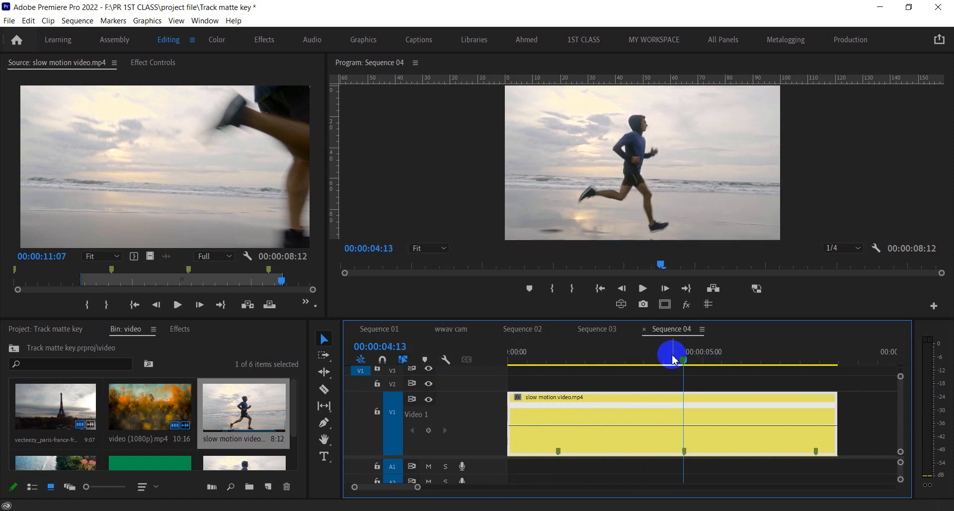
# Add a speed keyframe on the runner clip's Speed line at each of the two new markers with the Pen tool.
pyautogui.moveTo(583, 367); pyautogui.dragTo(560, 360)
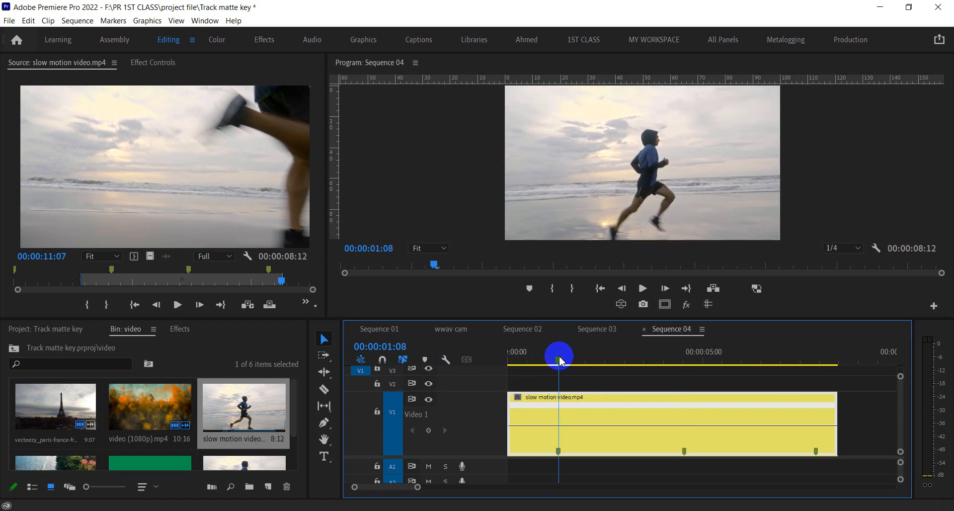
pyautogui.click(324, 425)
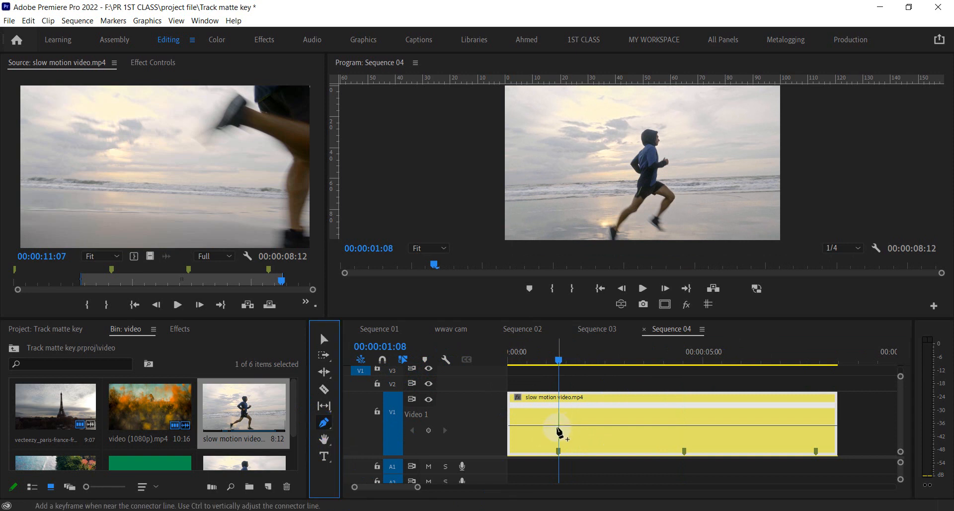
pyautogui.click(557, 427)
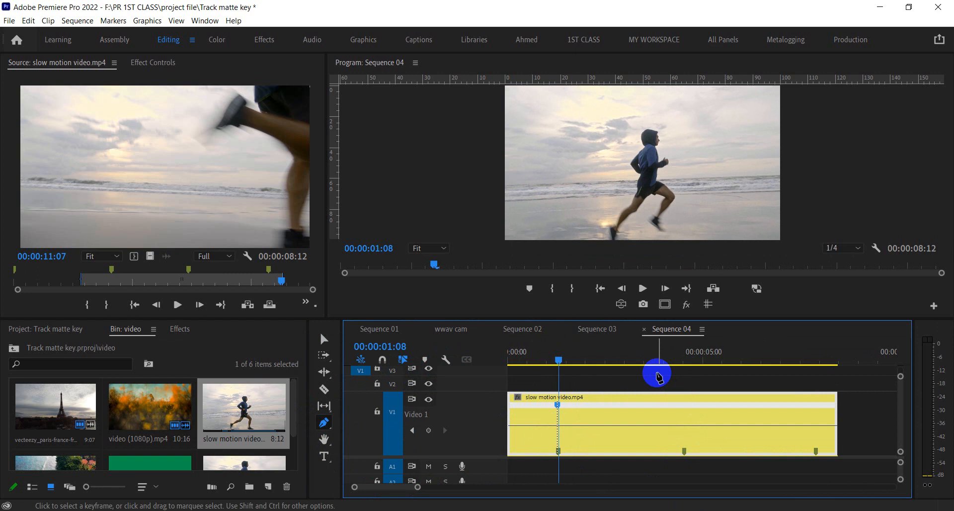
pyautogui.moveTo(661, 355); pyautogui.dragTo(686, 358)
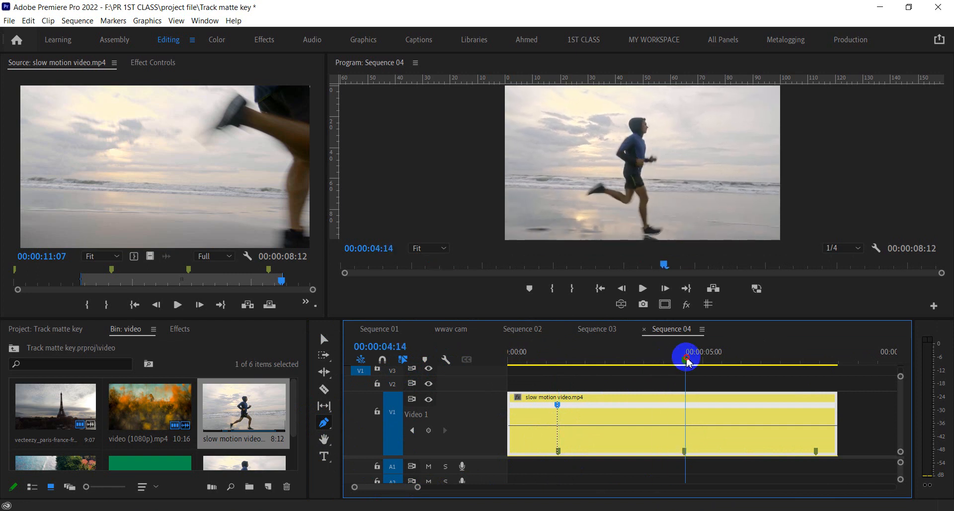
pyautogui.click(690, 450)
pyautogui.click(710, 458)
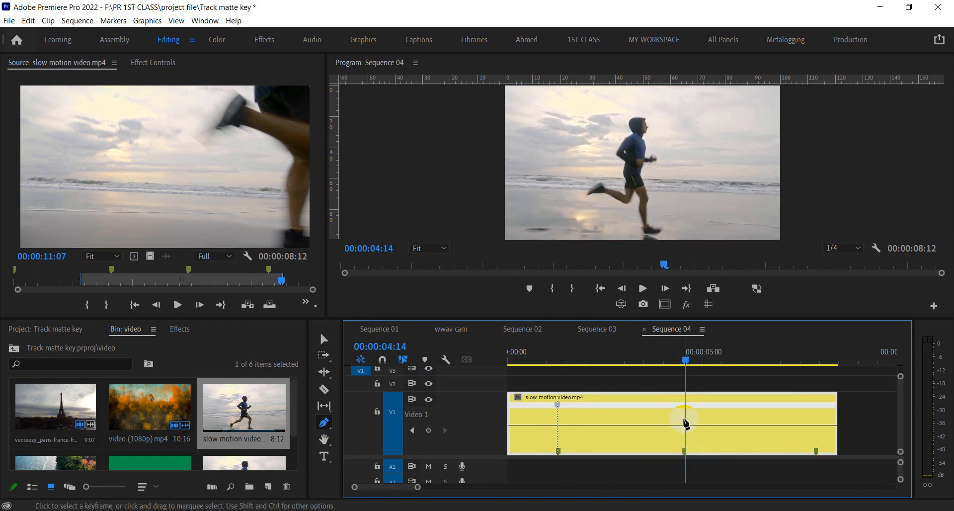
pyautogui.click(725, 445)
# Split both speed keyframes with the Selection tool into gradual transitions of about half a second each.
pyautogui.moveTo(686, 358); pyautogui.dragTo(617, 361)
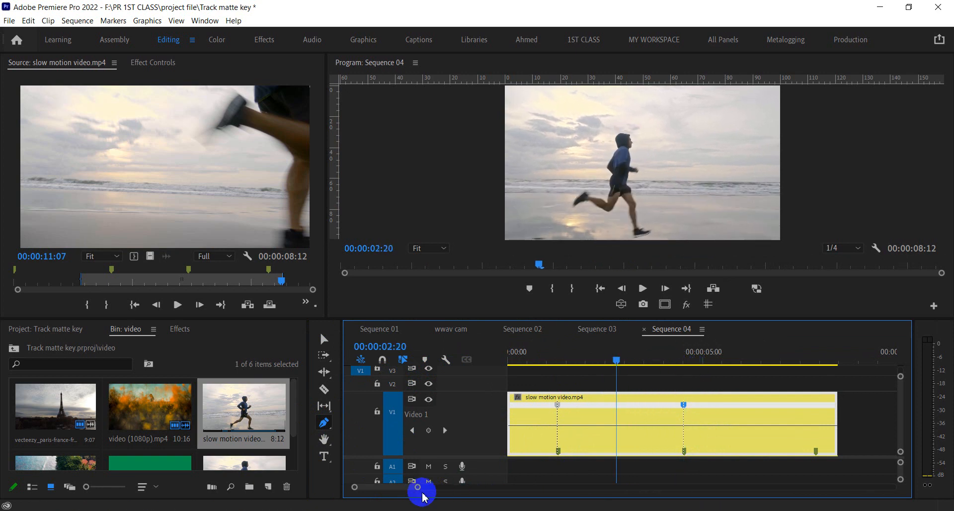
pyautogui.moveTo(417, 490)
pyautogui.mouseDown()
pyautogui.moveTo(390, 488)
pyautogui.moveTo(424, 491)
pyautogui.mouseUp()
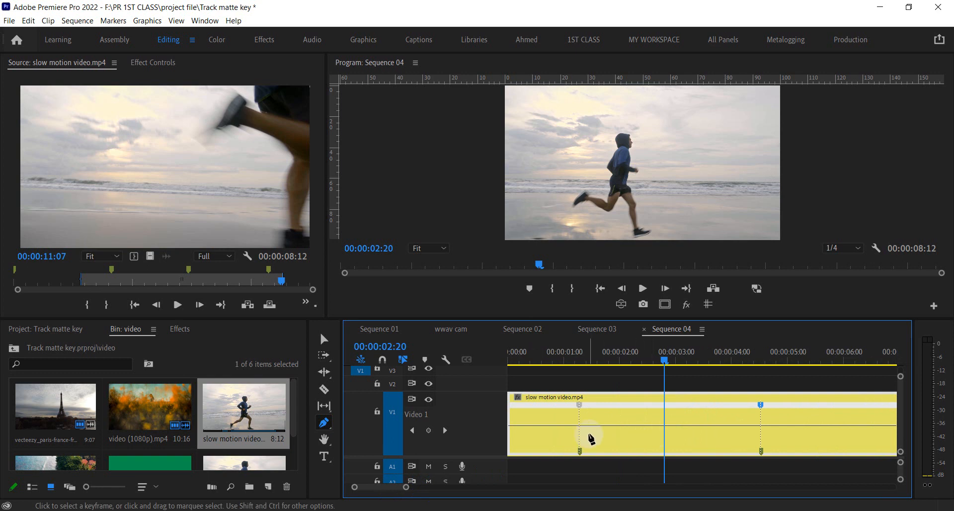
pyautogui.click(323, 339)
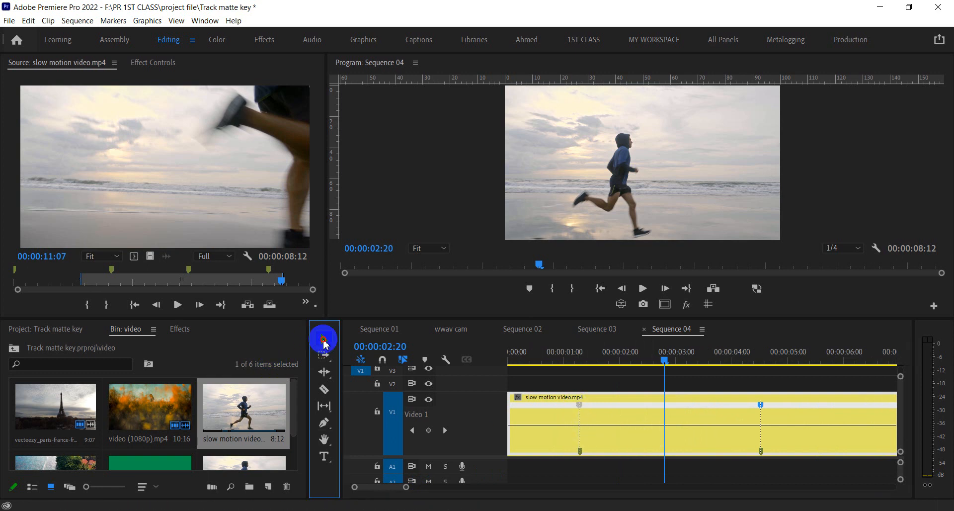
pyautogui.moveTo(579, 405)
pyautogui.mouseDown()
pyautogui.moveTo(558, 404)
pyautogui.moveTo(587, 406)
pyautogui.mouseUp()
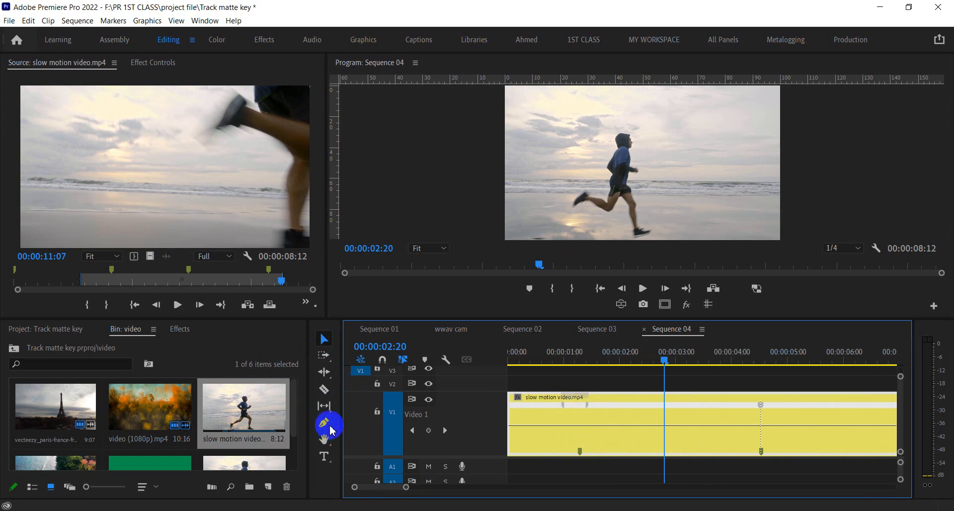
pyautogui.moveTo(585, 406); pyautogui.dragTo(585, 406)
pyautogui.moveTo(761, 406)
pyautogui.mouseDown()
pyautogui.moveTo(806, 405)
pyautogui.moveTo(752, 405)
pyautogui.moveTo(805, 411)
pyautogui.moveTo(775, 407)
pyautogui.mouseUp()
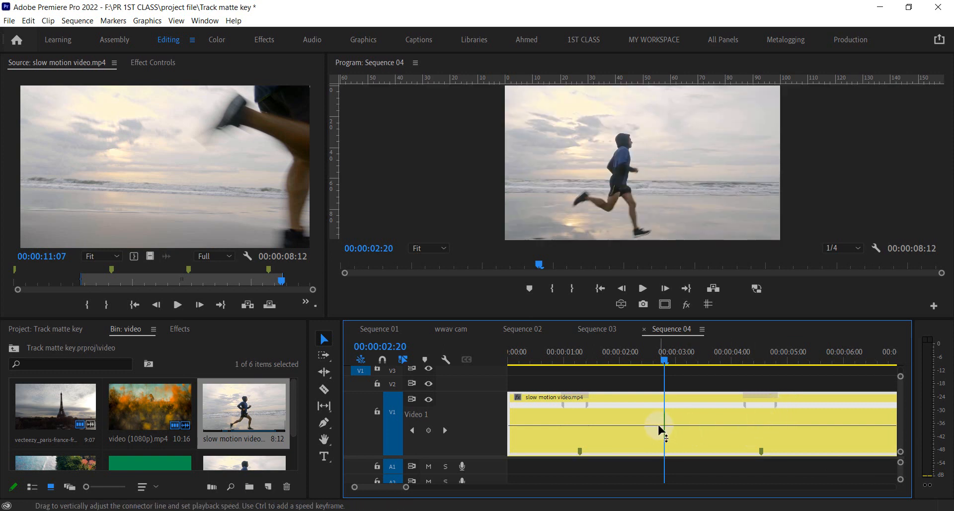
# Try a raised Speed line between the two transitions and play back the faster section.
pyautogui.moveTo(657, 422); pyautogui.dragTo(618, 359)
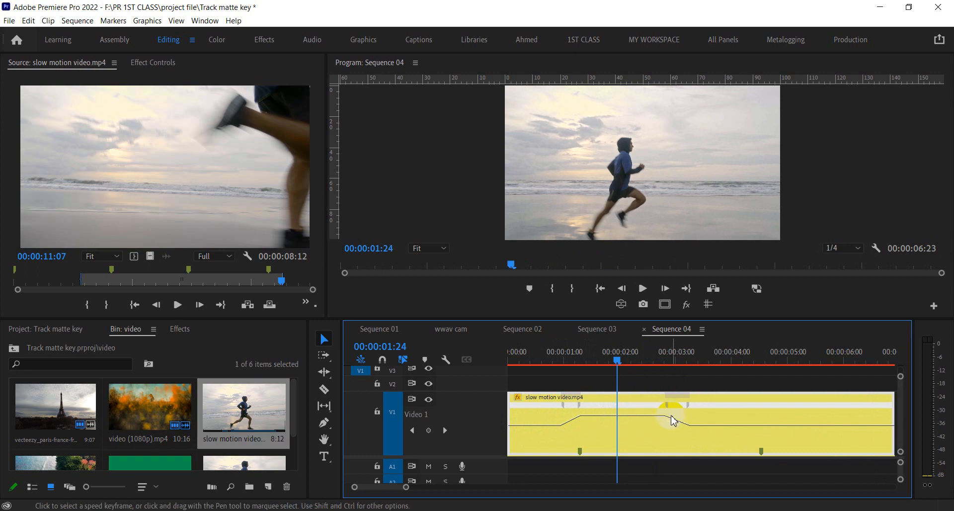
pyautogui.moveTo(619, 366); pyautogui.dragTo(553, 384)
pyautogui.press('space')
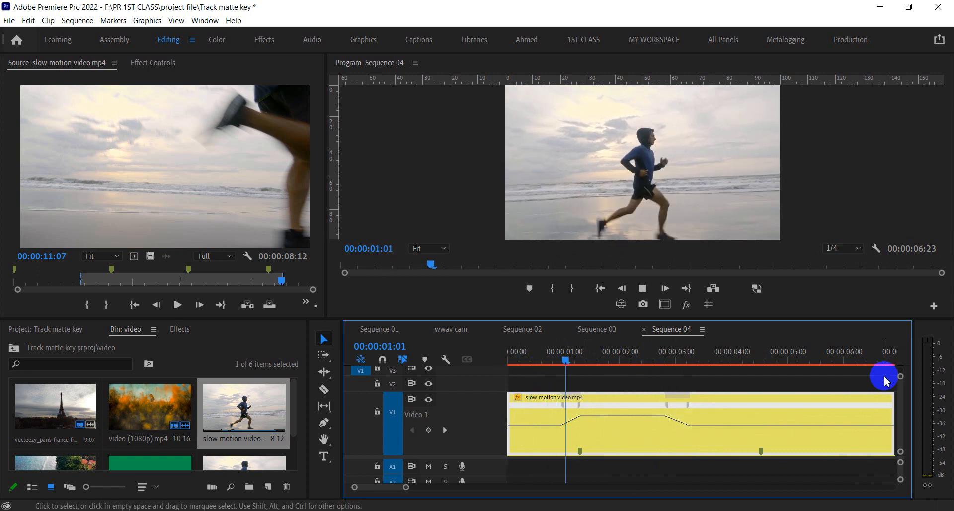
pyautogui.press('space')
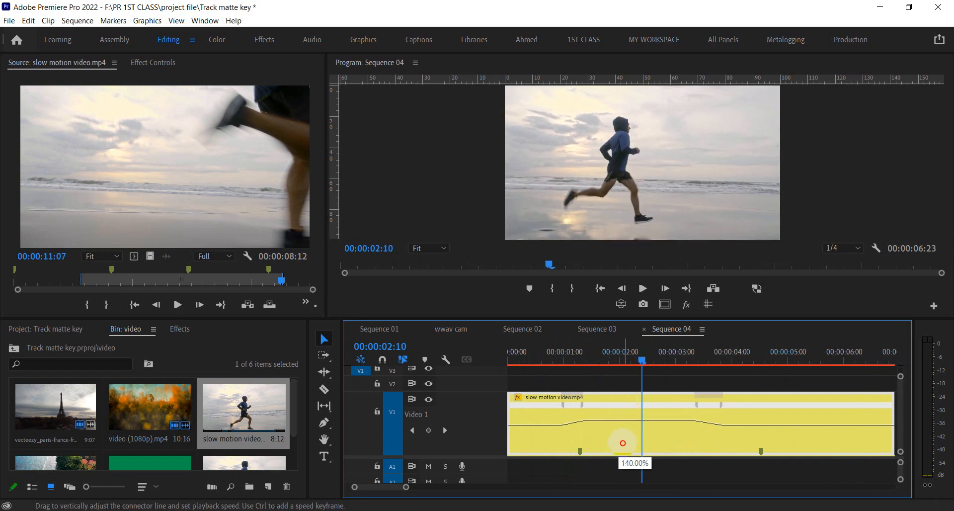
# Set the speed of the section between the two transitions to 140% and preview it from 00:00:00:17.
pyautogui.moveTo(623, 443); pyautogui.dragTo(623, 443)
pyautogui.moveTo(642, 359); pyautogui.dragTo(545, 377)
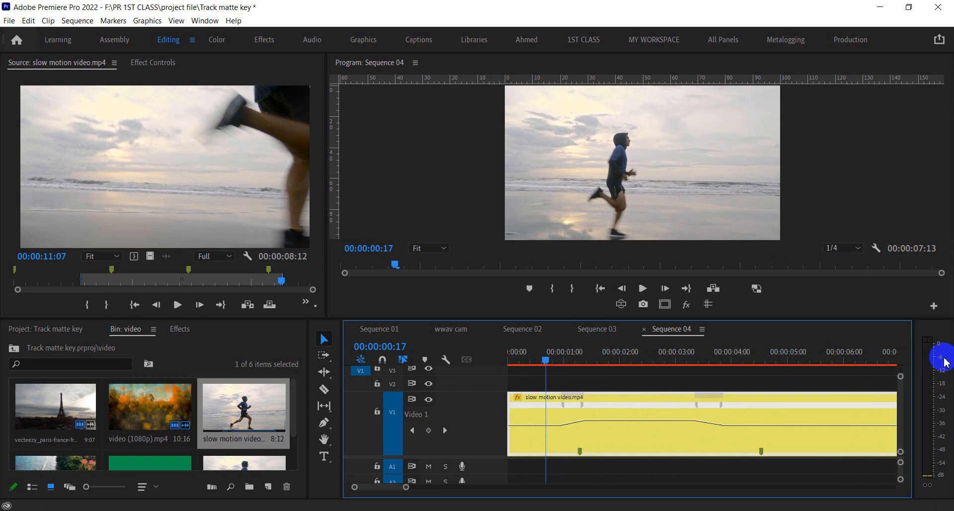
pyautogui.press('space')
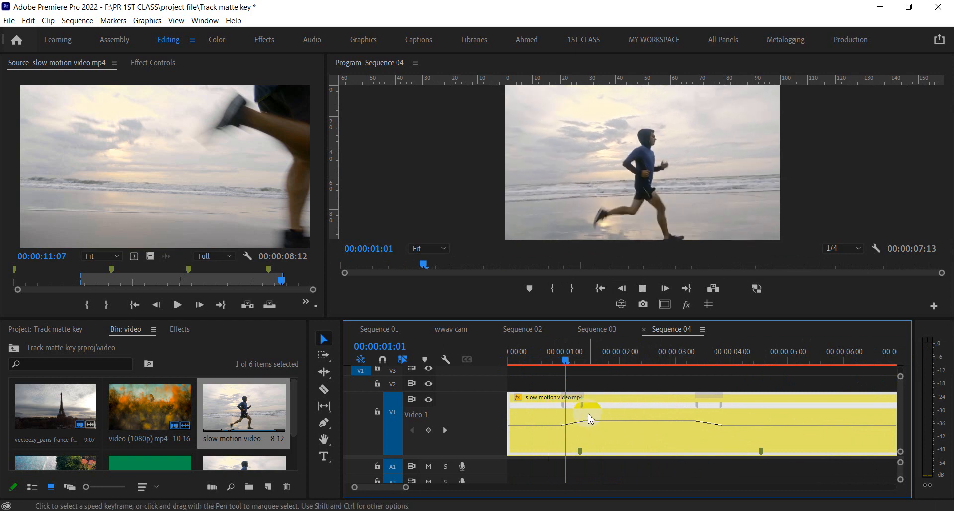
pyautogui.press('space')
# Widen both speed transitions by moving their outer keyframe halves further apart, and preview the smoother ramps.
pyautogui.moveTo(565, 407); pyautogui.dragTo(545, 407)
pyautogui.moveTo(725, 407); pyautogui.dragTo(747, 405)
pyautogui.moveTo(605, 359); pyautogui.dragTo(530, 363)
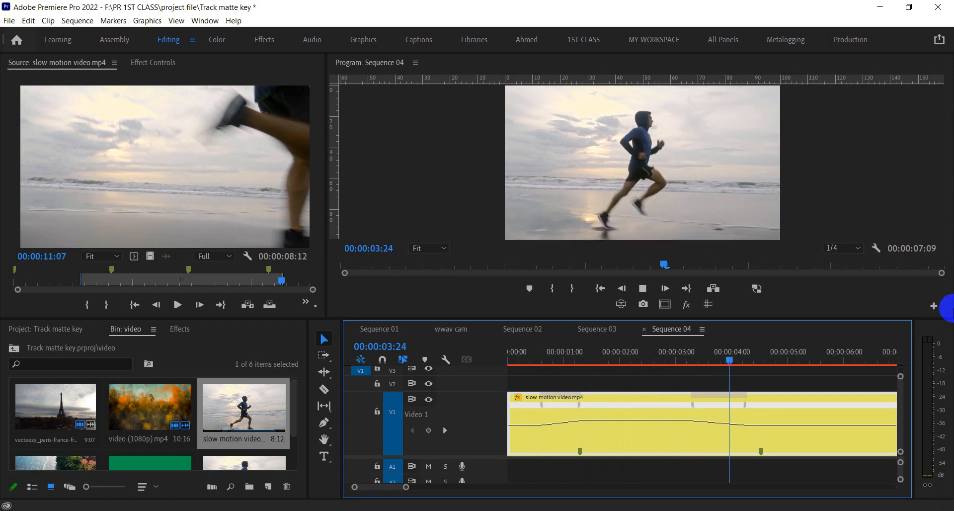
pyautogui.press('space')
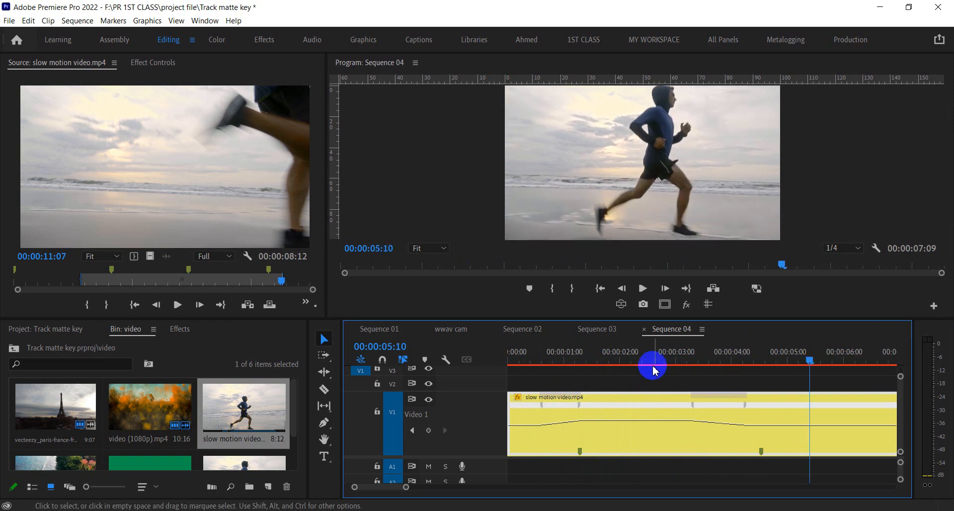
# Curve both speed transitions with their ease handles and play the result from 00:00:00:07.
pyautogui.moveTo(653, 371); pyautogui.dragTo(638, 364)
pyautogui.click(562, 422)
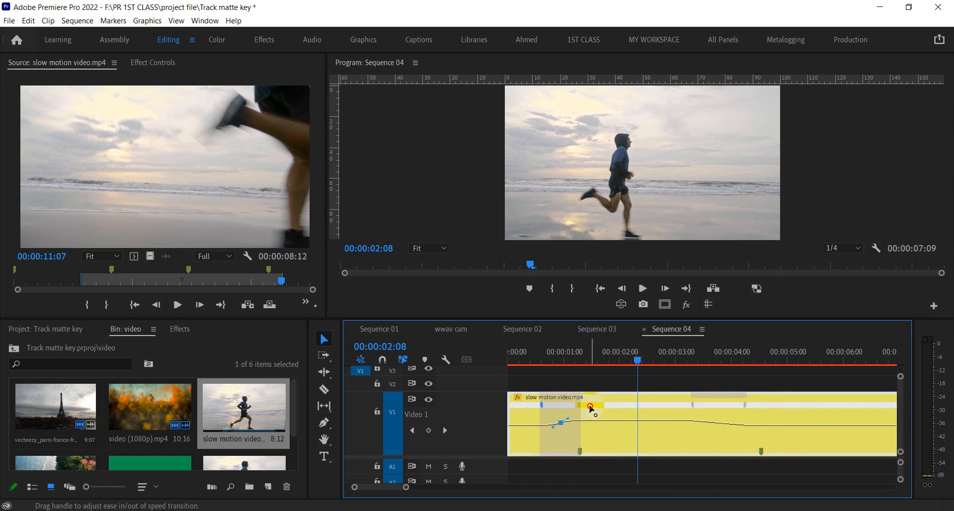
pyautogui.click(745, 406)
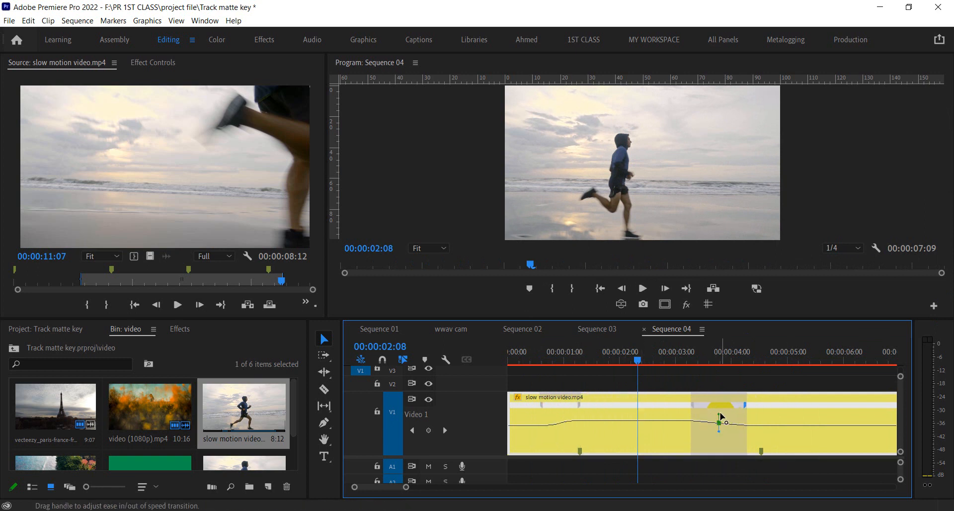
pyautogui.moveTo(720, 413); pyautogui.dragTo(658, 412)
pyautogui.moveTo(638, 354); pyautogui.dragTo(524, 364)
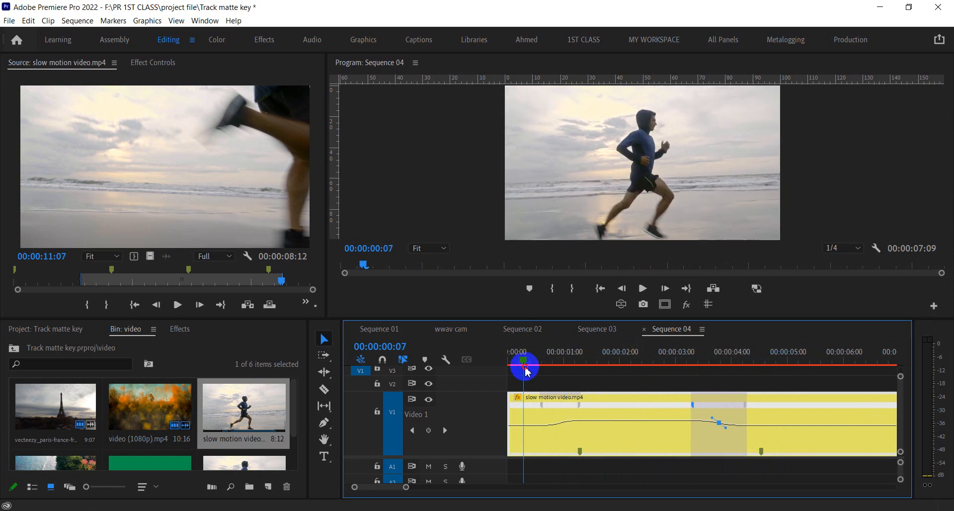
pyautogui.press('space')
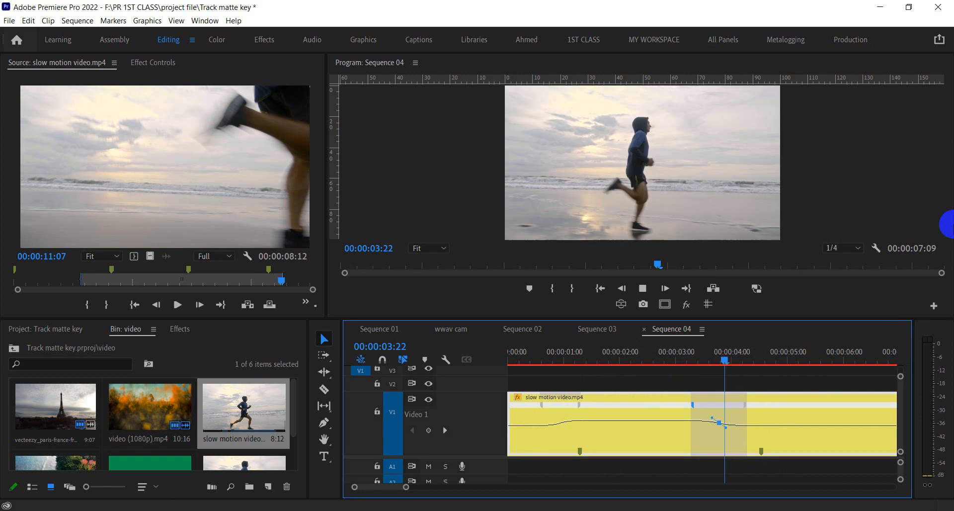
# Try a very low Speed line between the two transitions and play the slowed clip from the start.
pyautogui.press('space')
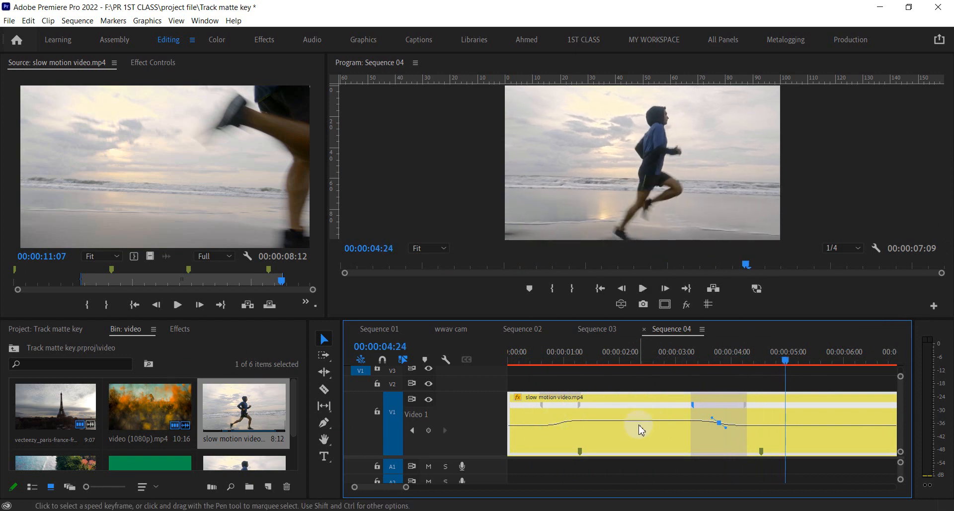
pyautogui.moveTo(642, 430); pyautogui.dragTo(533, 488)
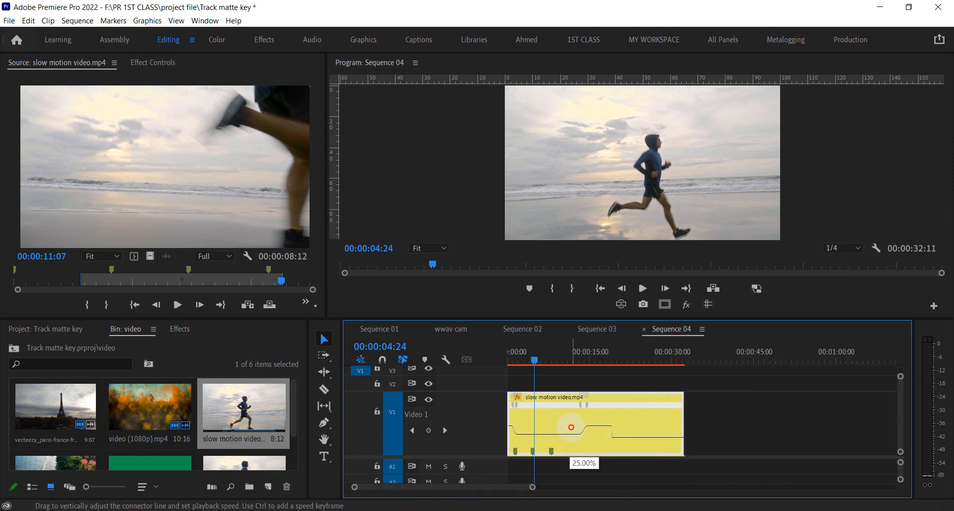
pyautogui.moveTo(571, 427); pyautogui.dragTo(549, 436)
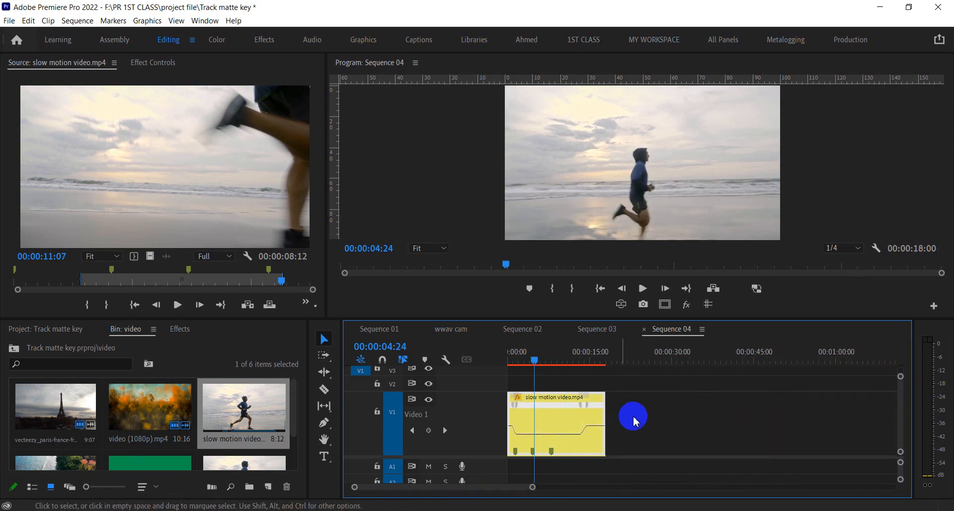
pyautogui.moveTo(528, 351); pyautogui.dragTo(376, 363)
pyautogui.press('space')
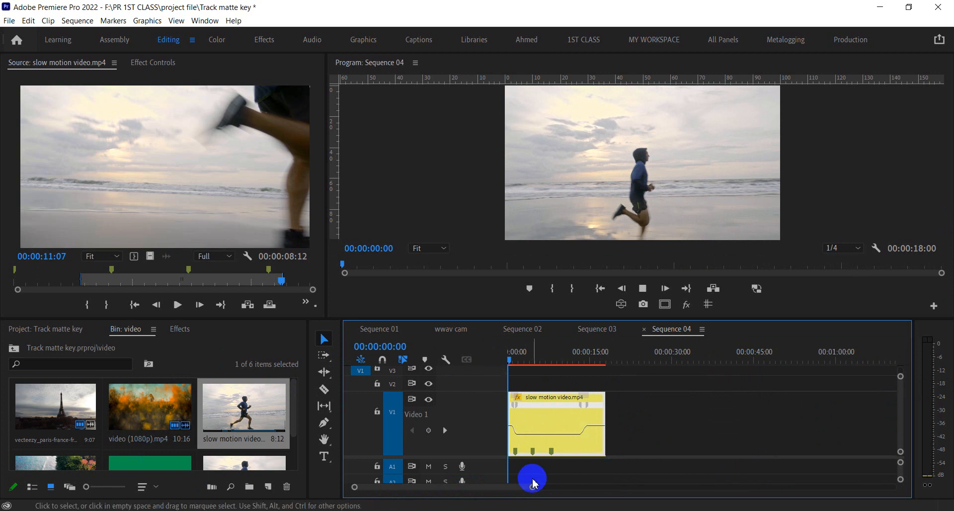
# Raise the Speed line of the slowed section slightly so it runs less slowly, and preview it from the start.
pyautogui.moveTo(529, 486); pyautogui.dragTo(473, 482)
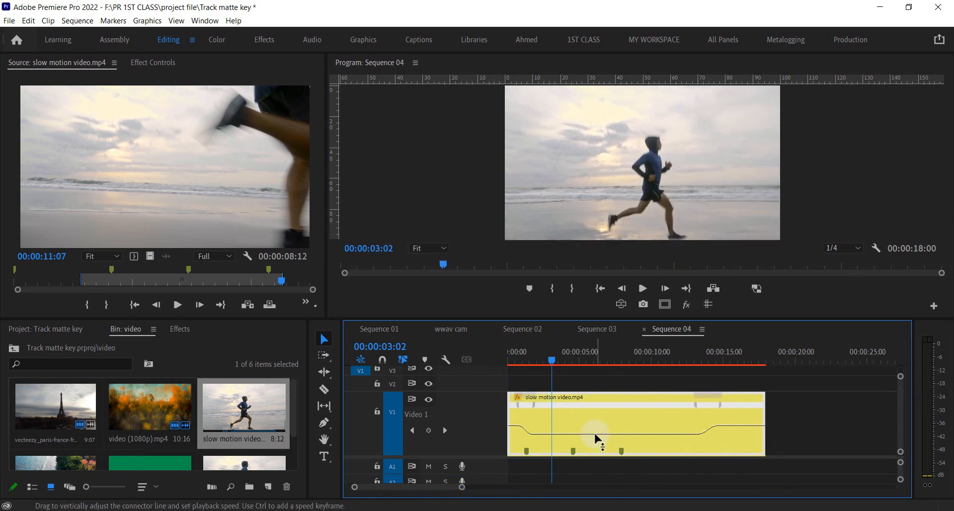
pyautogui.moveTo(596, 432); pyautogui.dragTo(601, 420)
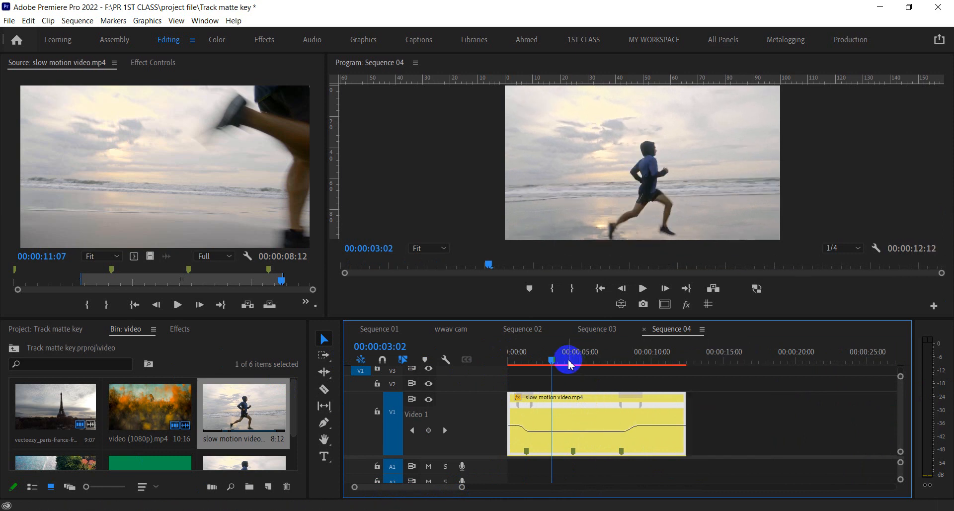
pyautogui.moveTo(568, 354); pyautogui.dragTo(503, 353)
pyautogui.press('space')
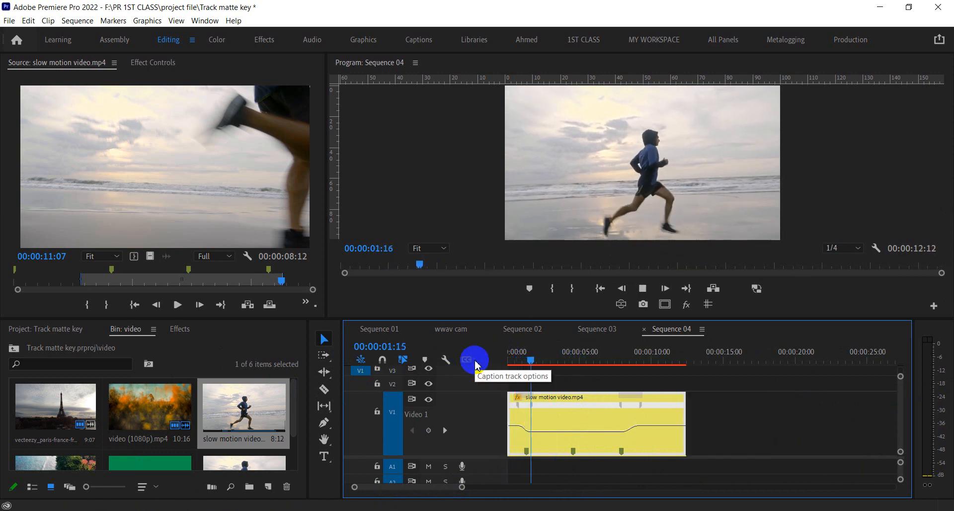
pyautogui.press('space')
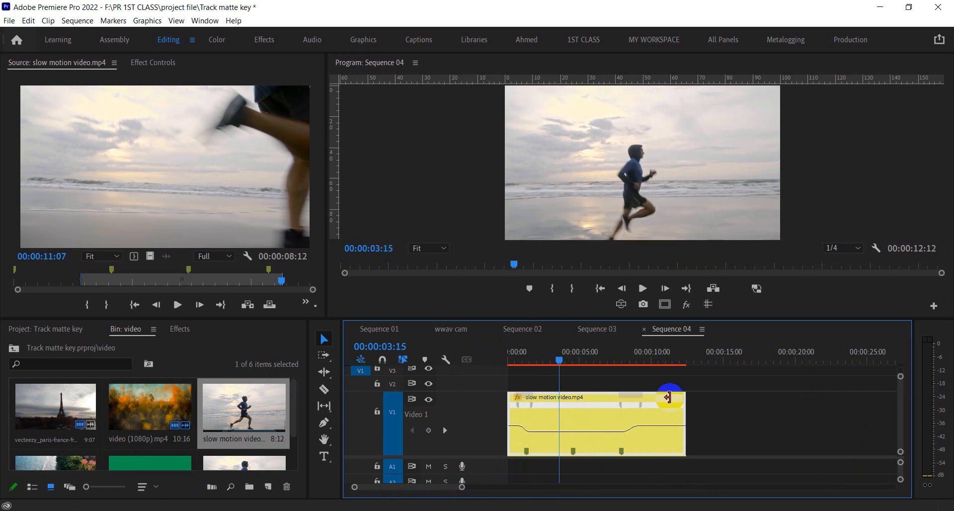
# Shift the second speed transition earlier to between about 4 and 5 seconds, and play the sequence from the start.
pyautogui.moveTo(619, 408); pyautogui.dragTo(576, 405)
pyautogui.moveTo(559, 354); pyautogui.dragTo(432, 353)
pyautogui.press('space')
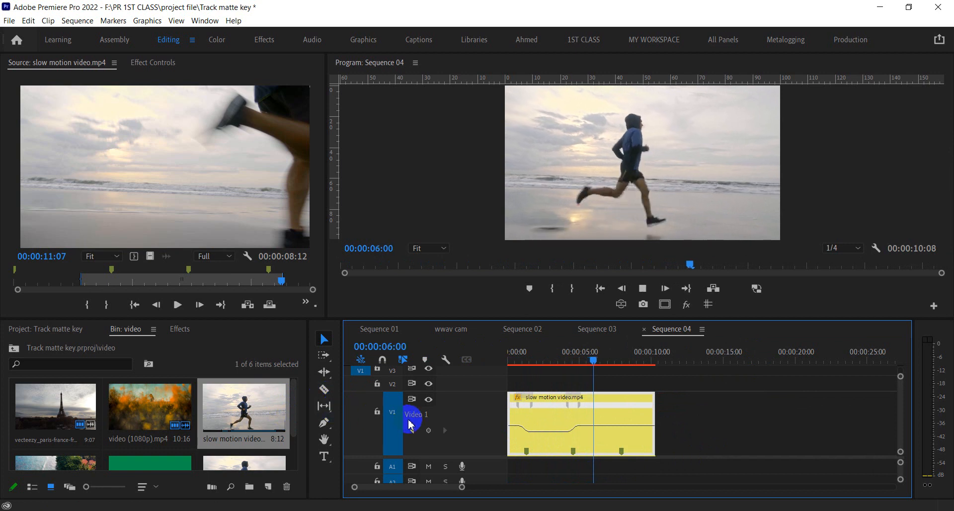
# Add two Speed keyframes with the Pen tool at about 6 and 8 seconds on the runner clip.
pyautogui.click(324, 422)
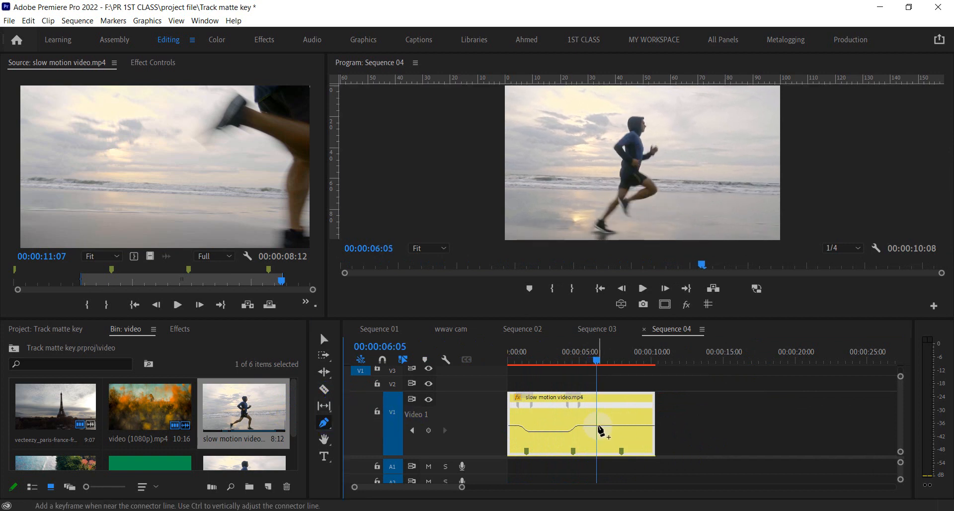
pyautogui.click(599, 426)
pyautogui.click(624, 426)
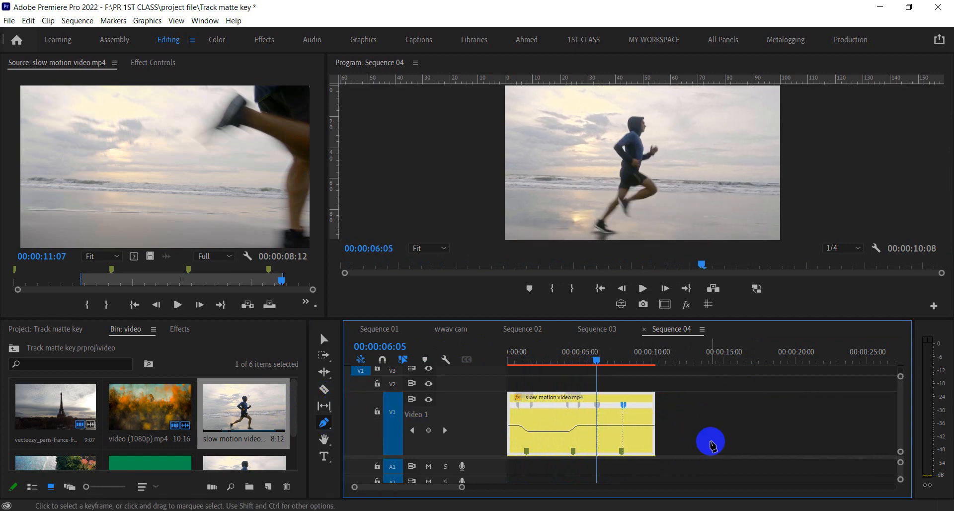
# Split the two new Speed keyframes into ramps and raise the section between them to about 174%.
pyautogui.press('v')
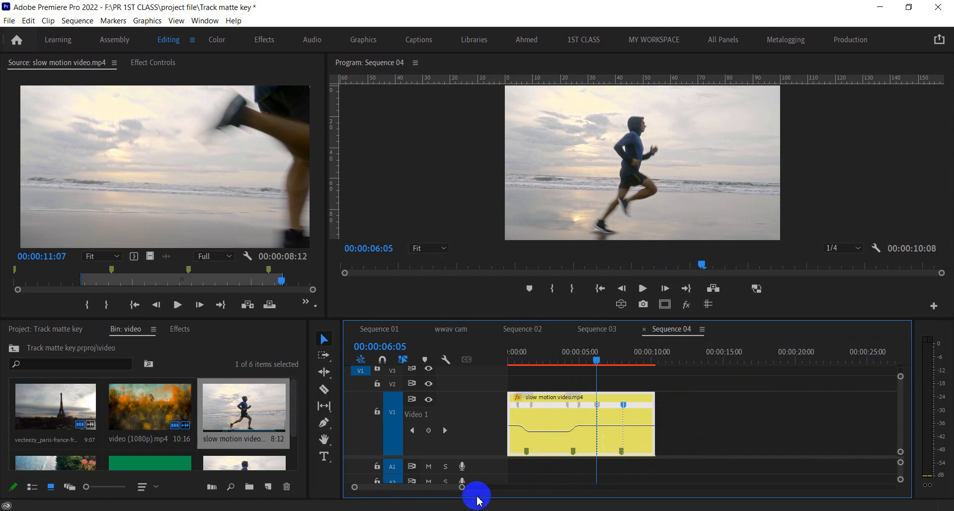
pyautogui.moveTo(462, 490); pyautogui.dragTo(430, 491)
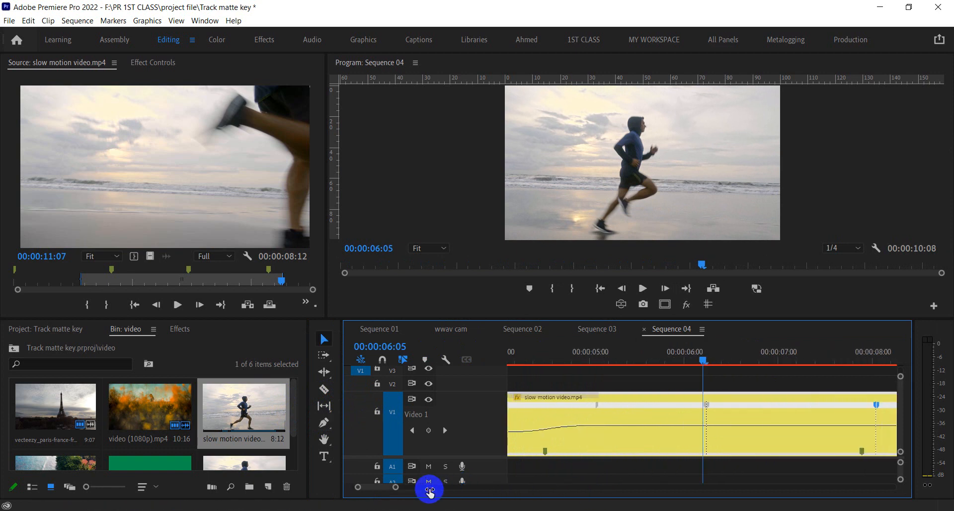
pyautogui.moveTo(726, 401); pyautogui.dragTo(653, 405)
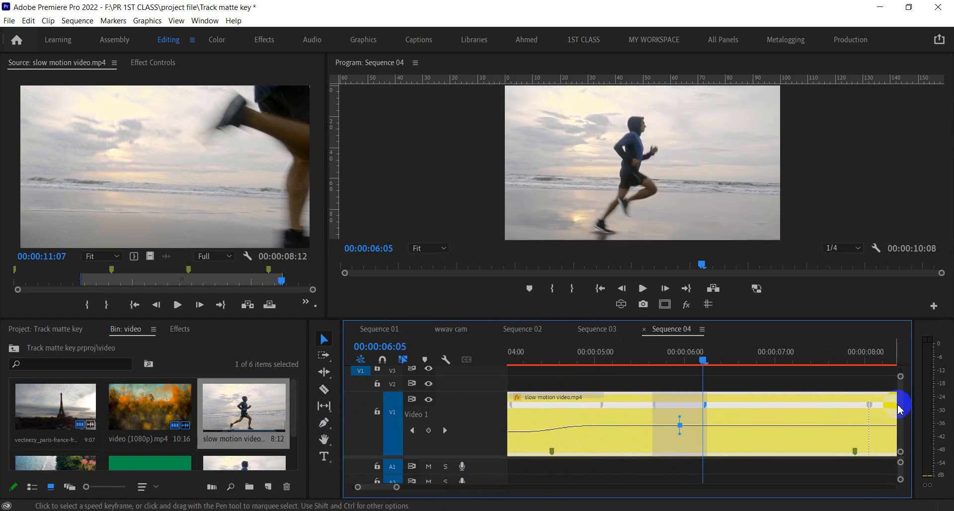
pyautogui.moveTo(900, 409)
pyautogui.mouseDown()
pyautogui.moveTo(873, 407)
pyautogui.moveTo(910, 402)
pyautogui.moveTo(878, 412)
pyautogui.moveTo(838, 405)
pyautogui.mouseUp()
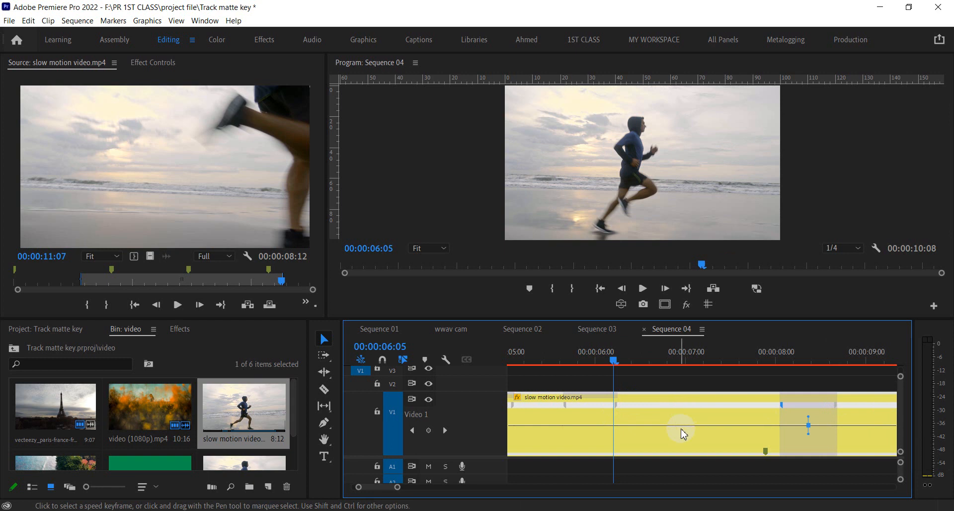
pyautogui.moveTo(682, 422); pyautogui.dragTo(684, 379)
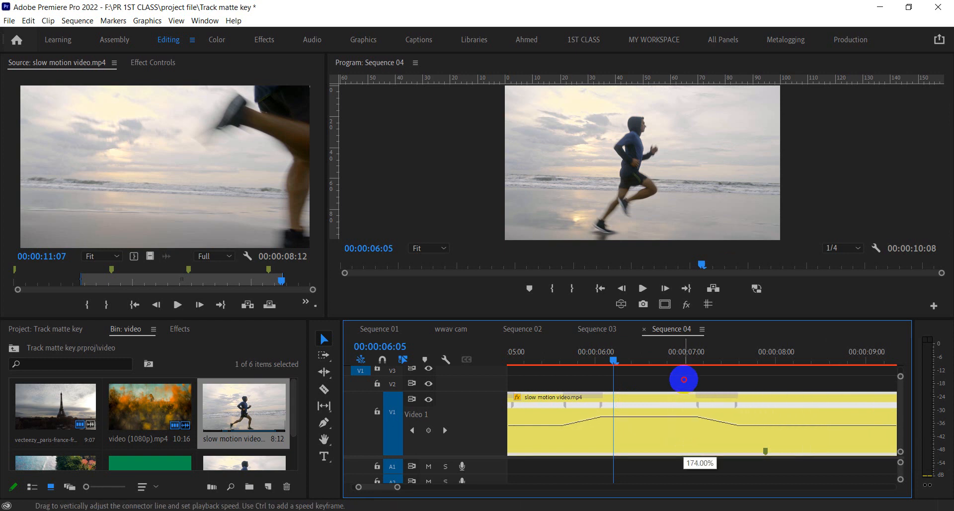
# Curve both ramps of the sped-up section with their ease handles and play the sequence from the start.
pyautogui.moveTo(646, 348); pyautogui.dragTo(564, 369)
pyautogui.click(601, 406)
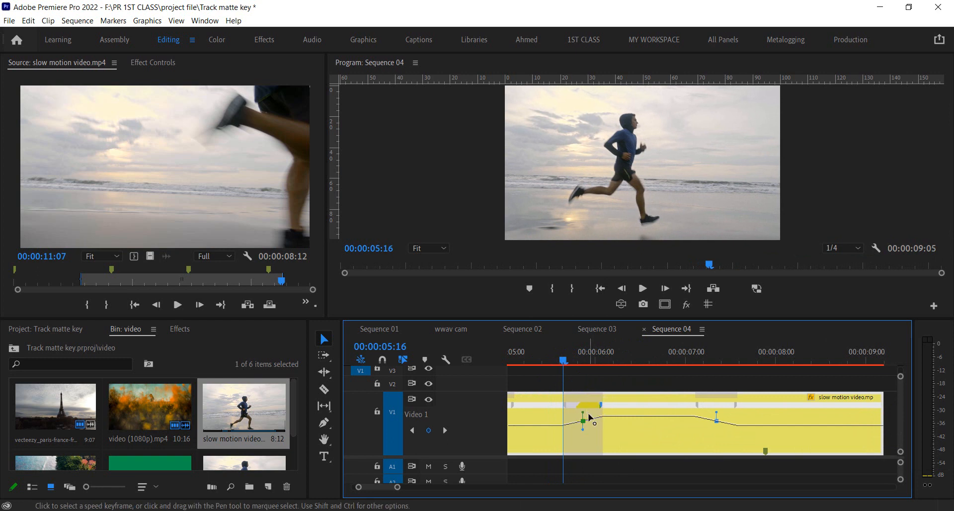
pyautogui.moveTo(583, 412); pyautogui.dragTo(594, 415)
pyautogui.click(733, 406)
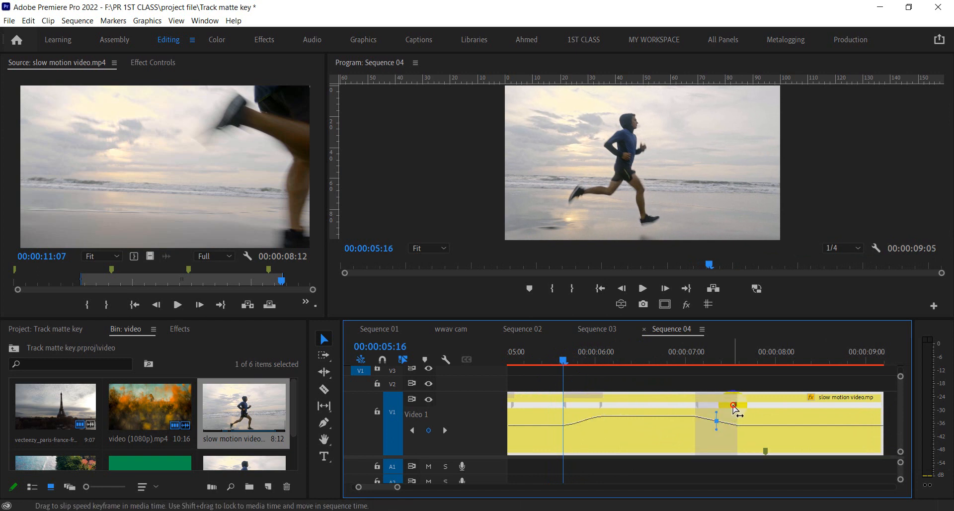
pyautogui.moveTo(717, 413); pyautogui.dragTo(709, 416)
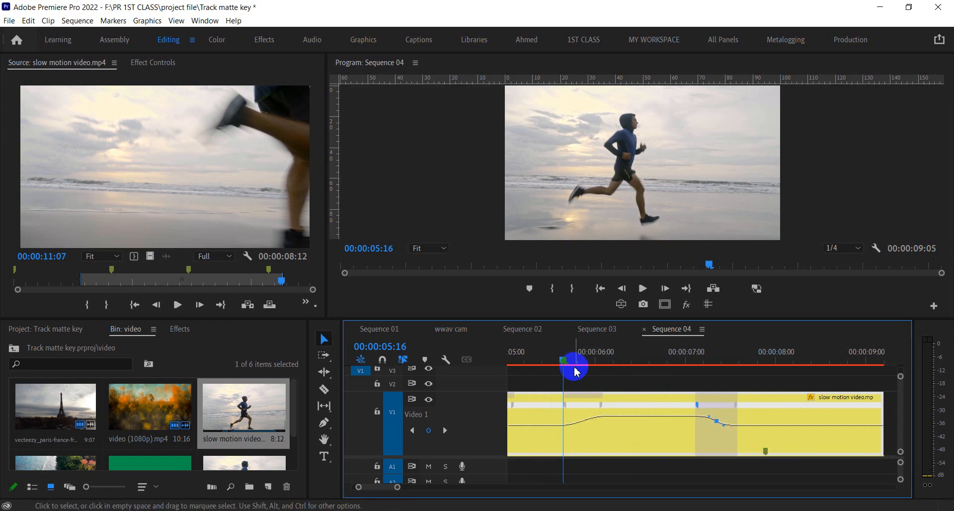
pyautogui.moveTo(566, 365); pyautogui.dragTo(387, 358)
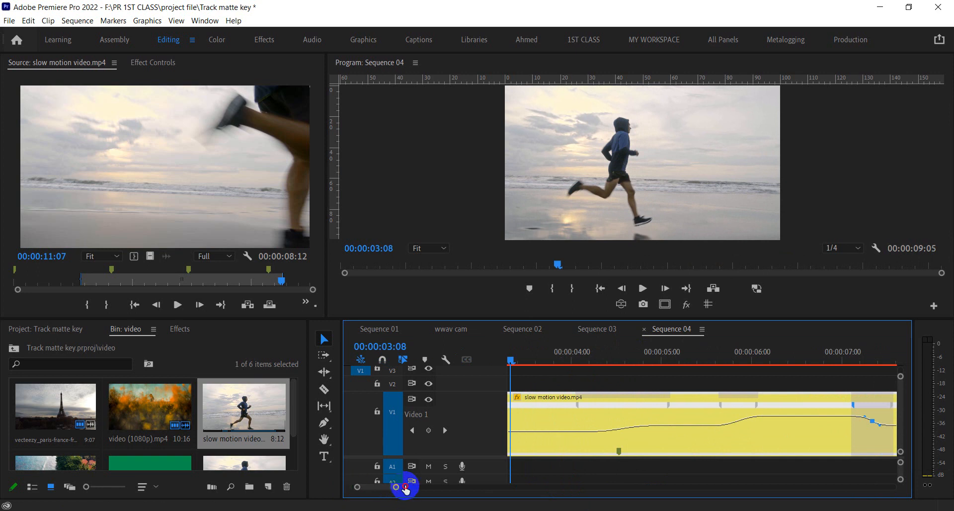
pyautogui.moveTo(406, 487); pyautogui.dragTo(448, 487)
pyautogui.press('Home')
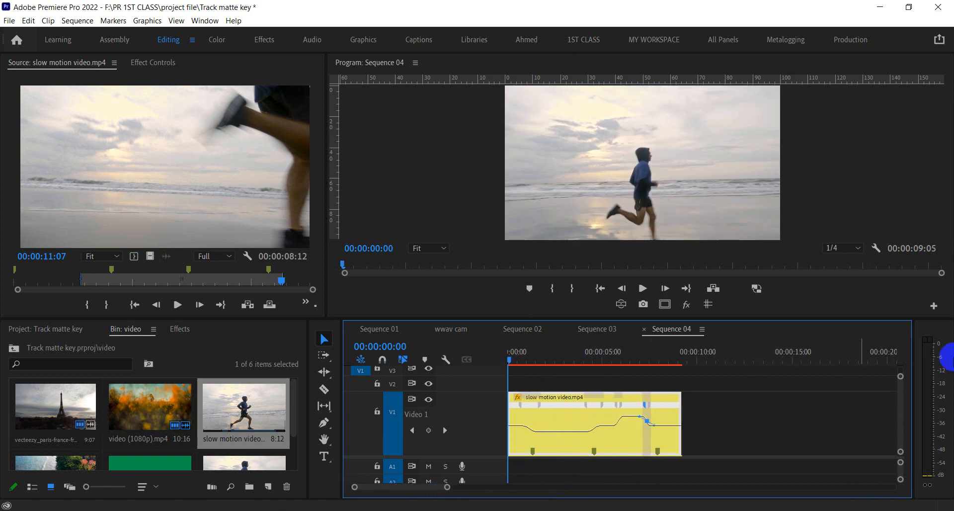
pyautogui.press('space')
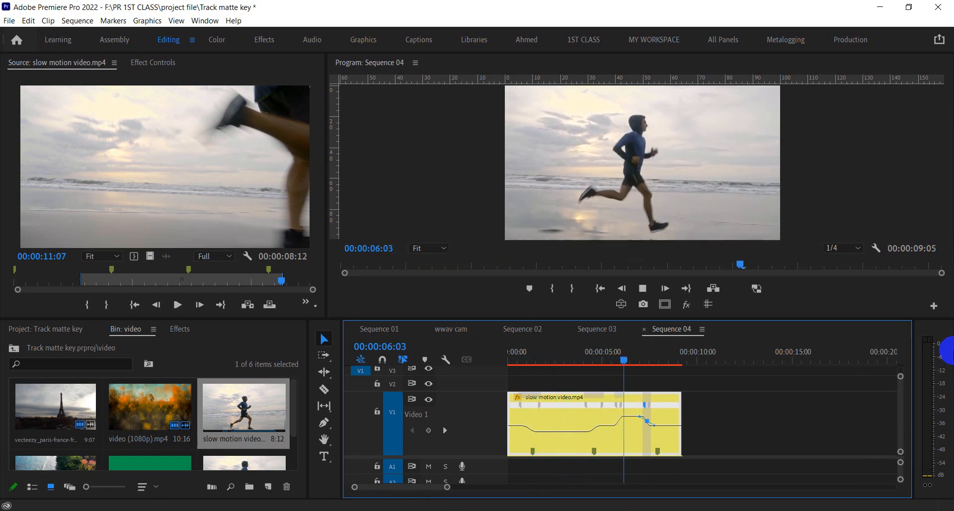
# Lower the Speed line of the sped-up section slightly and play from just before its first ramp to the clip's end.
pyautogui.click(635, 424)
pyautogui.moveTo(636, 439); pyautogui.dragTo(638, 439)
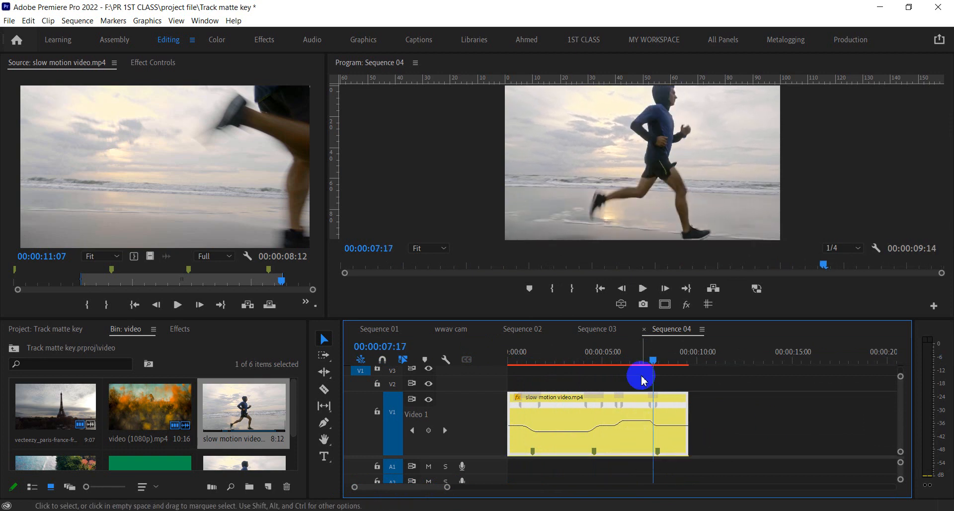
pyautogui.moveTo(653, 361); pyautogui.dragTo(616, 361)
pyautogui.press('space')
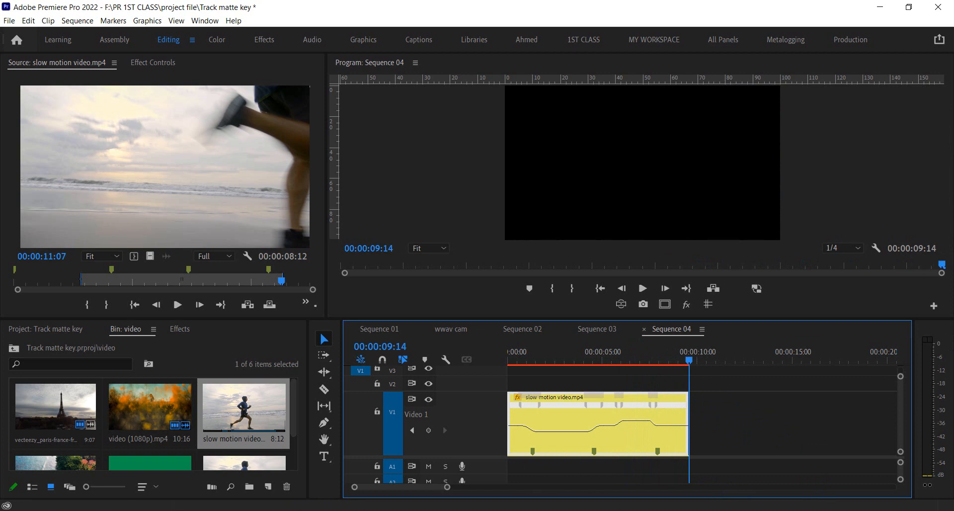
# Switch to the Google Meet call and open the in-call messages to read the question about the assignment.
pyautogui.click(537, 510)
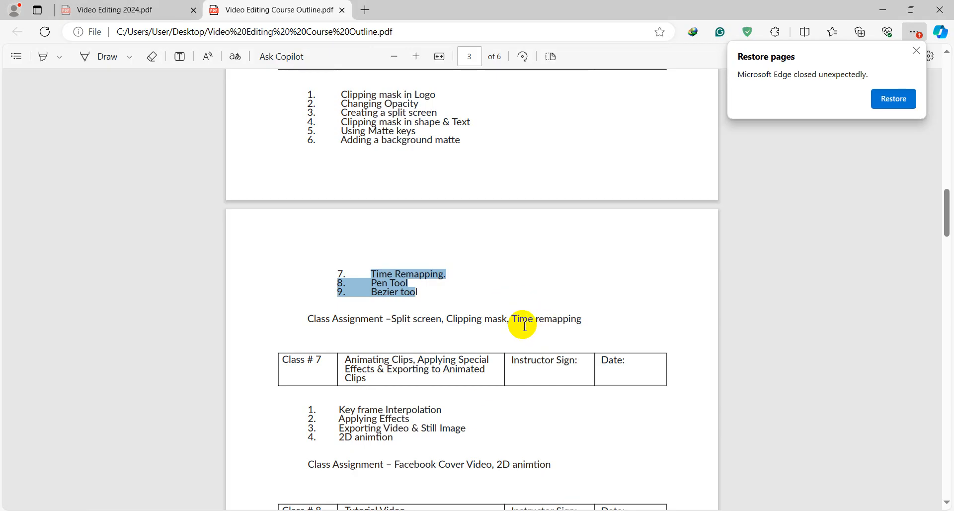
pyautogui.click(566, 510)
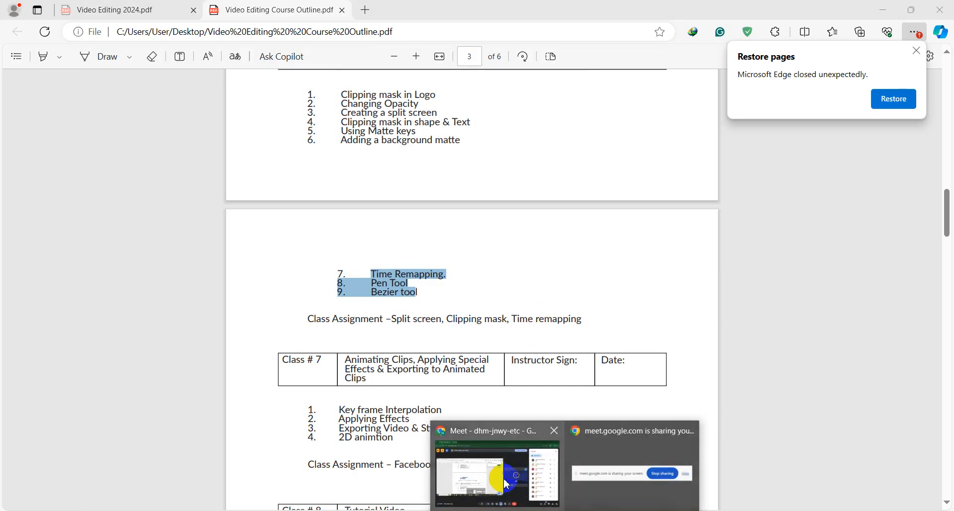
pyautogui.click(506, 483)
pyautogui.scroll(6, 806, 347)
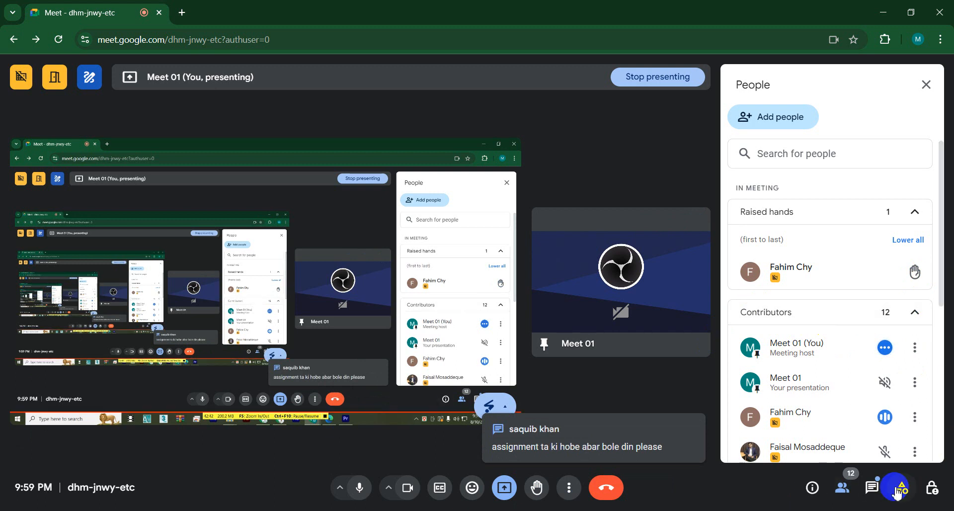
pyautogui.click(872, 488)
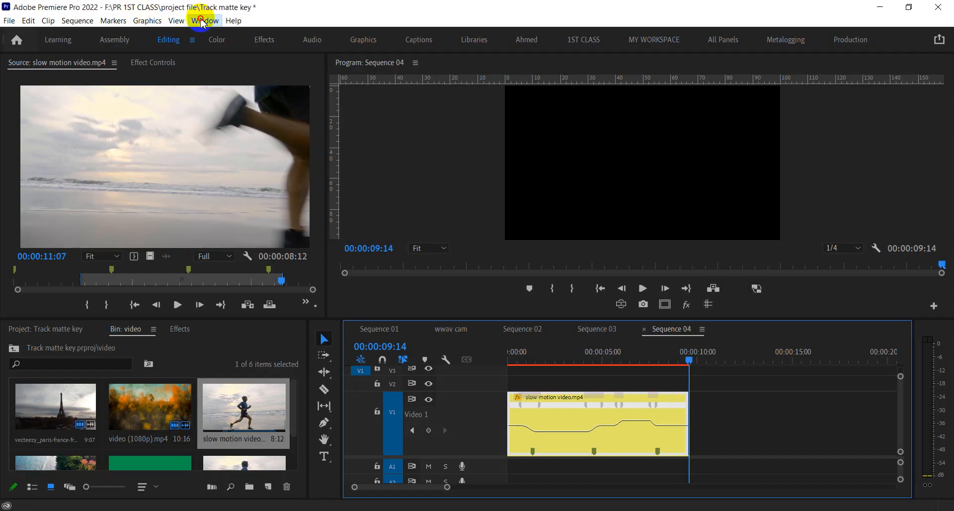
# Open the Text panel with its caption and transcription options in Premiere Pro.
pyautogui.click(201, 22)
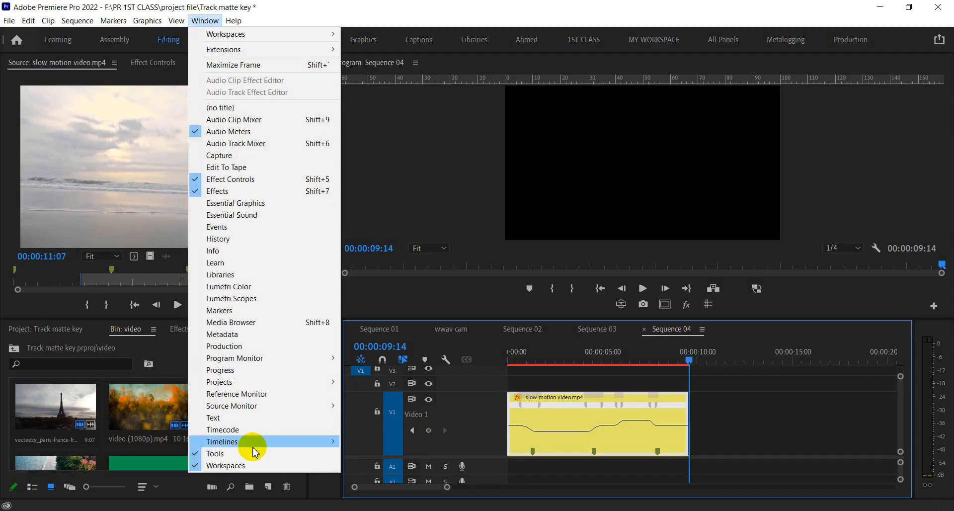
pyautogui.click(247, 418)
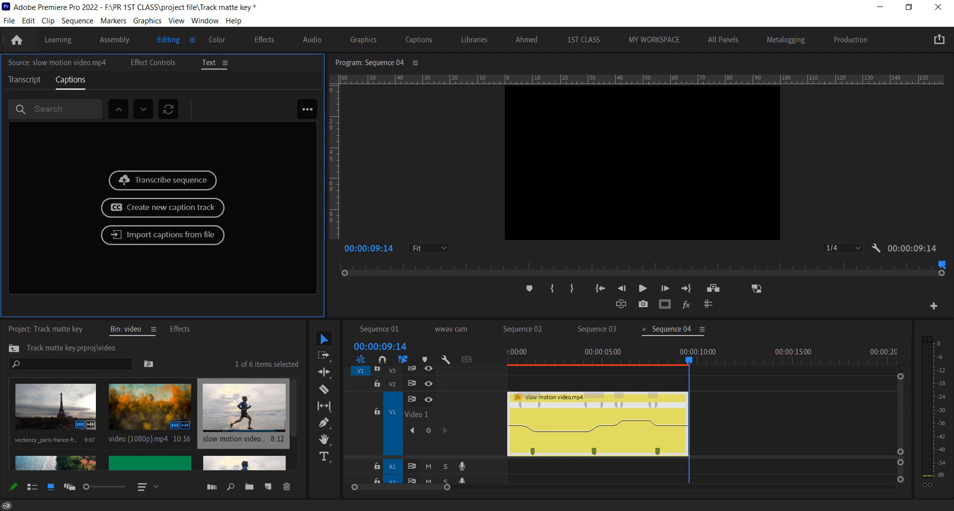
# Return to the Google Meet call, check the in-call messages and open the participant list.
pyautogui.moveTo(566, 510)
pyautogui.click(547, 435)
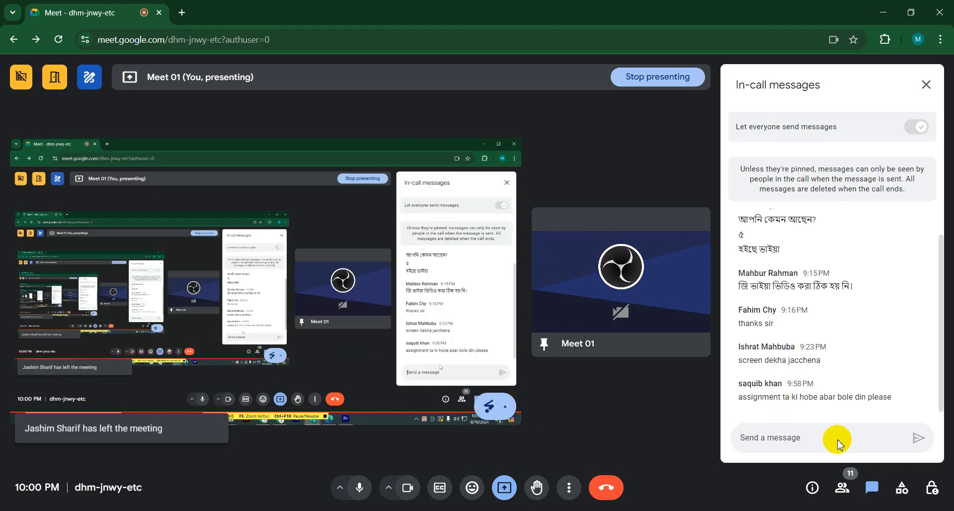
pyautogui.click(843, 487)
pyautogui.click(888, 492)
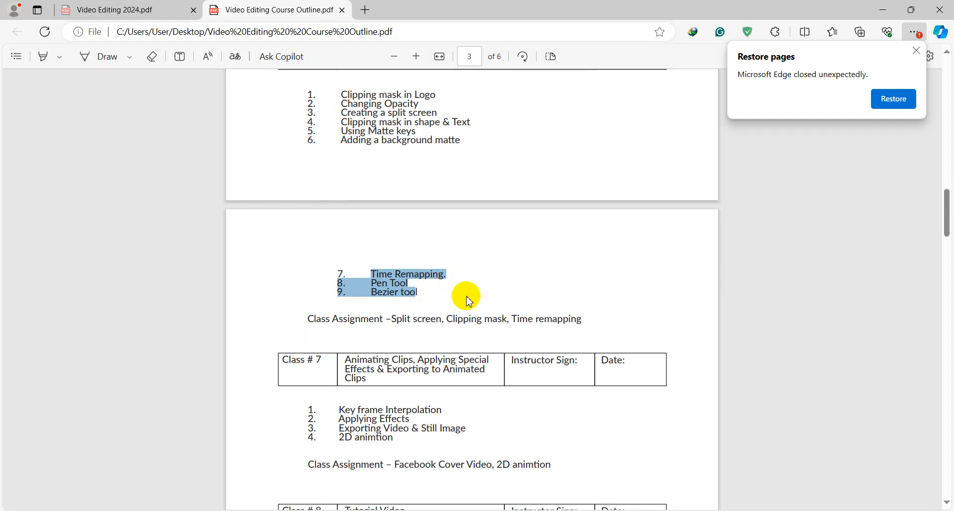
# Highlight the assignment "Split screen, Clipping mask, Time remapping" in the Video Editing Course Outline PDF.
pyautogui.click(399, 319)
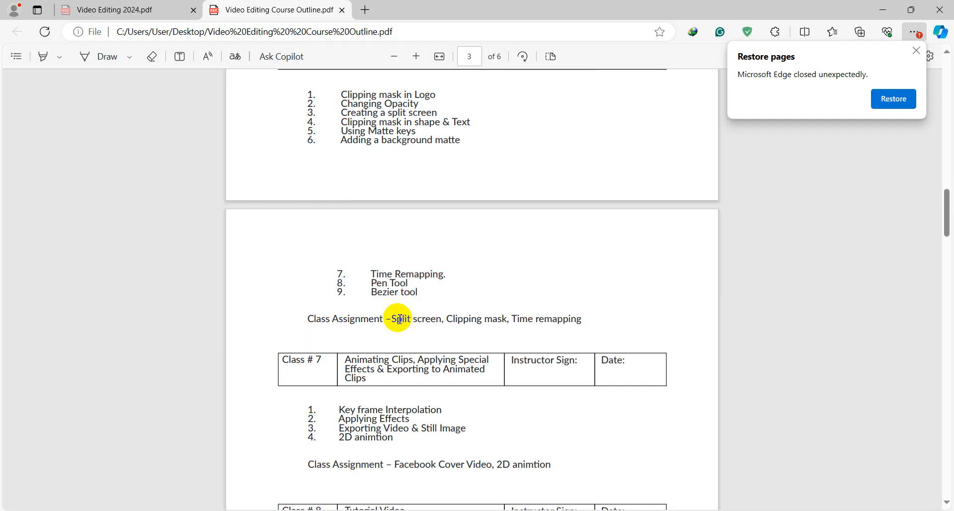
pyautogui.moveTo(391, 318); pyautogui.dragTo(592, 321)
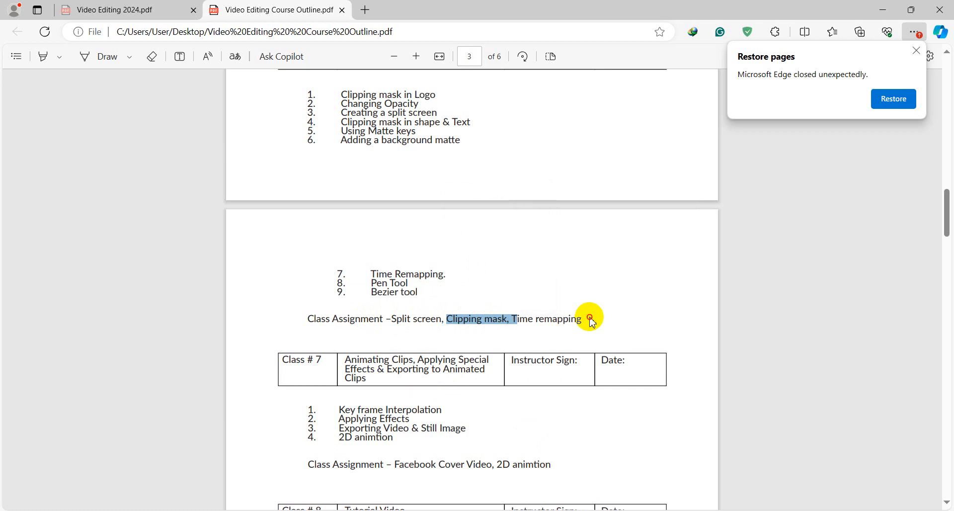
pyautogui.moveTo(394, 319); pyautogui.dragTo(658, 316)
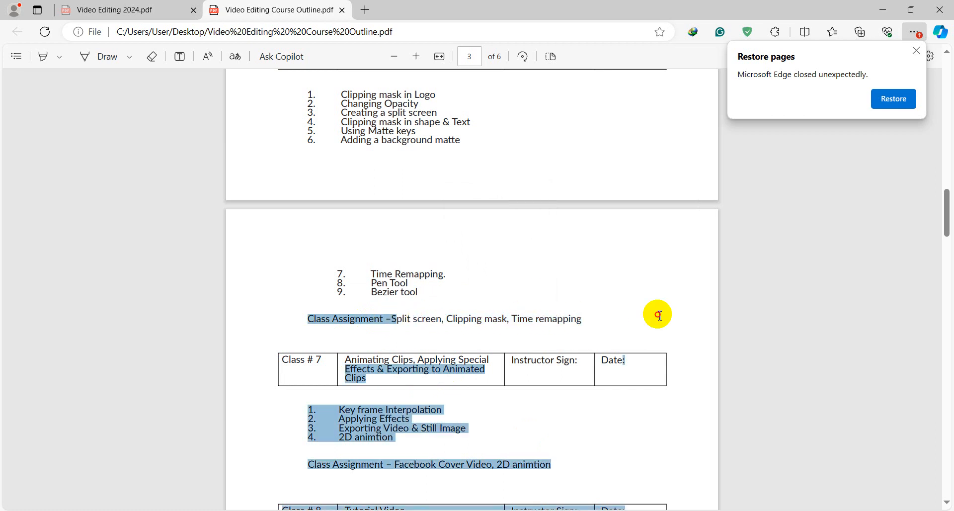
# Clear the text selection and look through the remaining classes and assignments in the course outline, from Class # 7 to Class # 14.
pyautogui.click(559, 414)
pyautogui.scroll(-4, 558, 414)
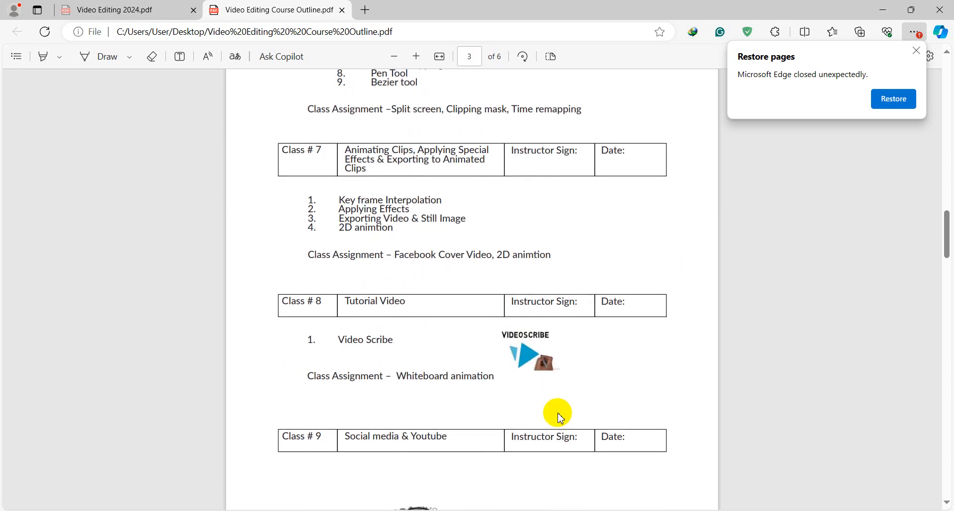
pyautogui.scroll(-4, 428, 252)
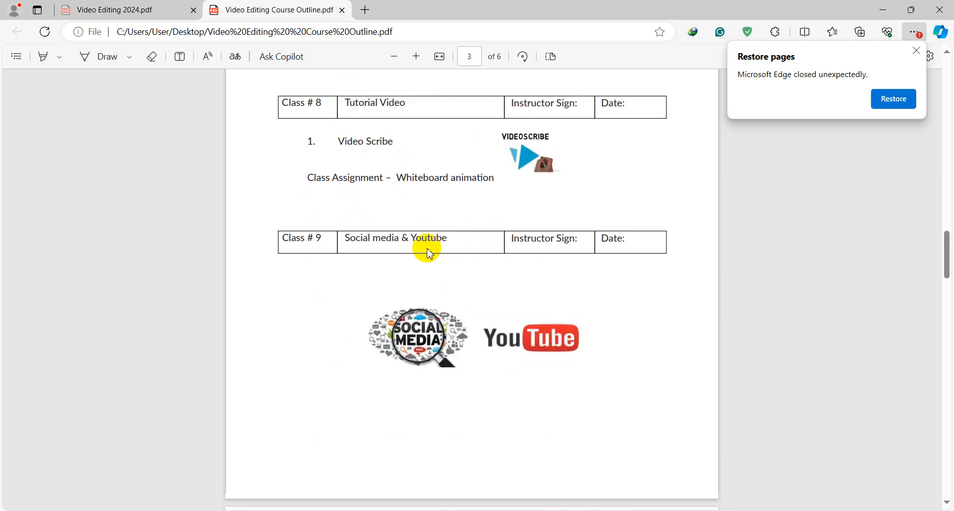
pyautogui.scroll(-20, 431, 254)
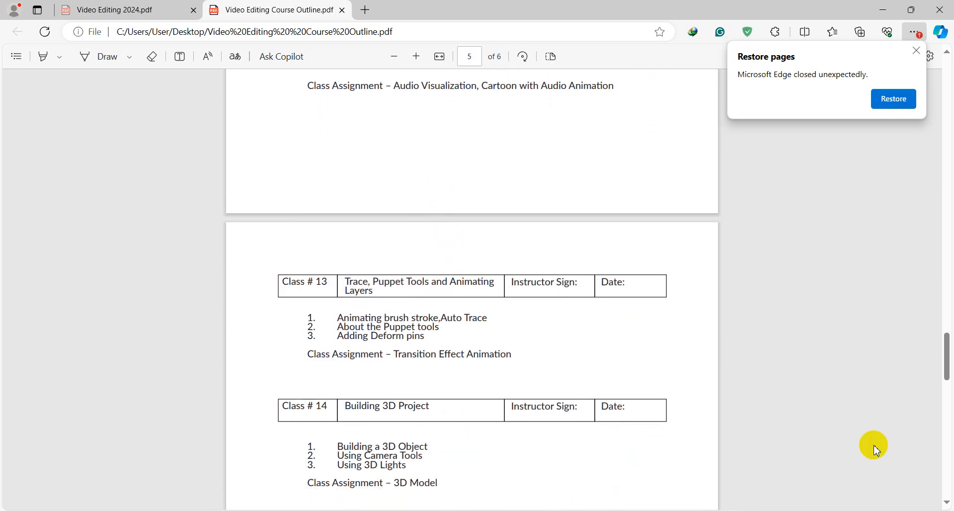
# Switch to the Google Meet call and look through the participant list.
pyautogui.click(566, 510)
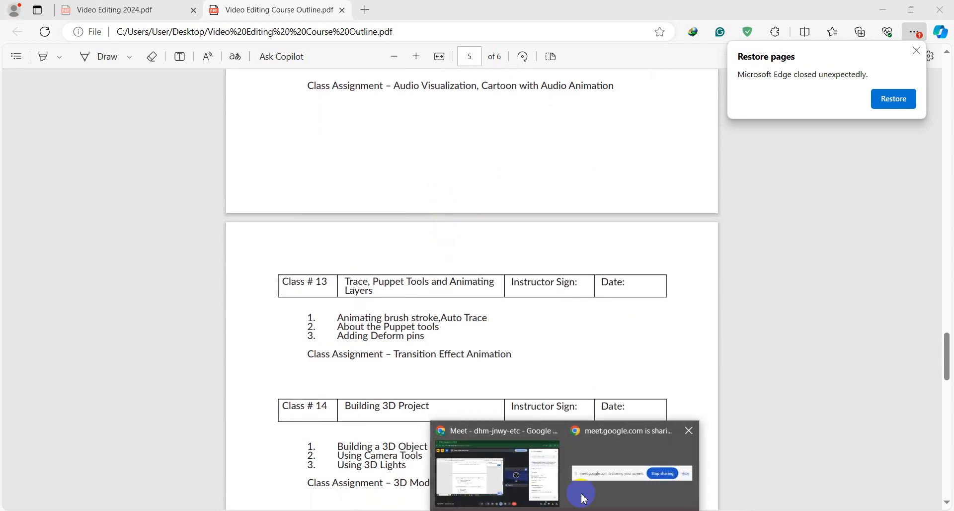
pyautogui.click(500, 449)
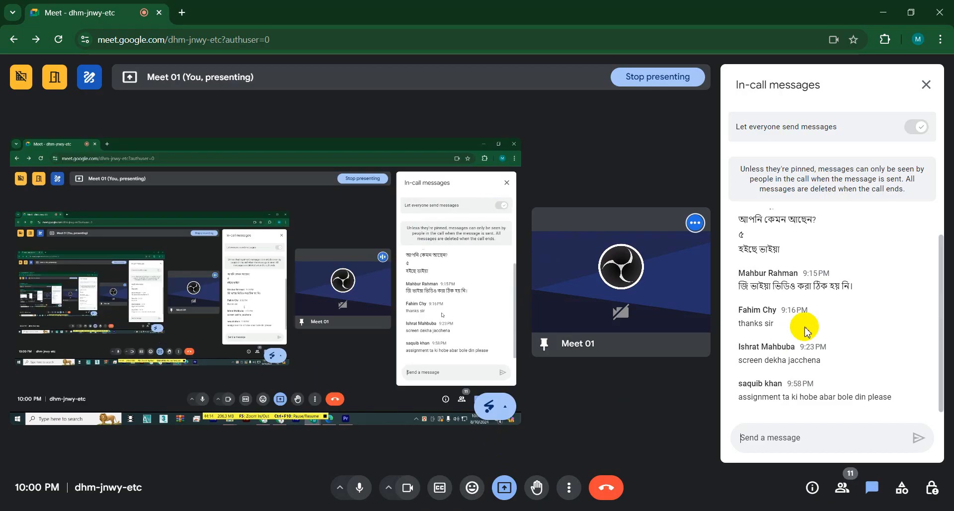
pyautogui.click(842, 488)
pyautogui.scroll(-3, 815, 367)
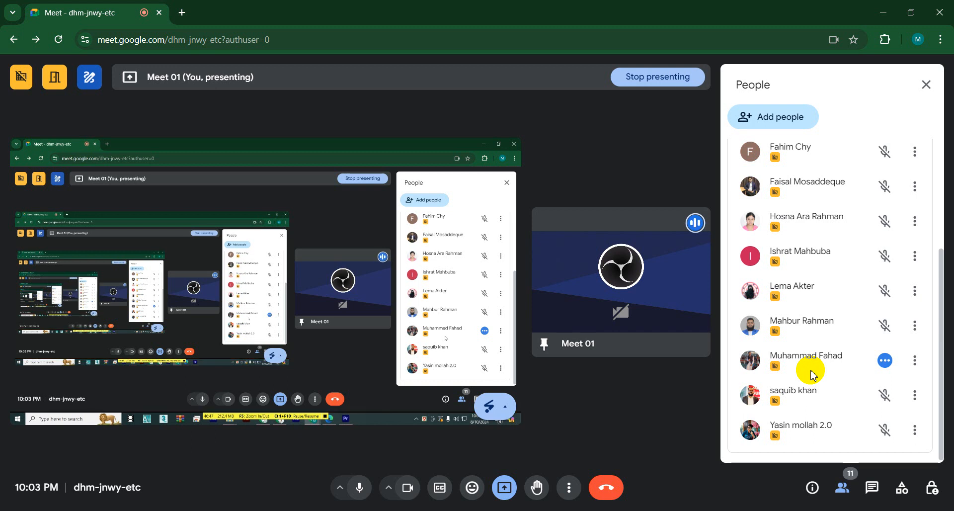
# Search Google for "yutube" in a new browser tab and open the YouTube home page from the results.
pyautogui.click(562, 510)
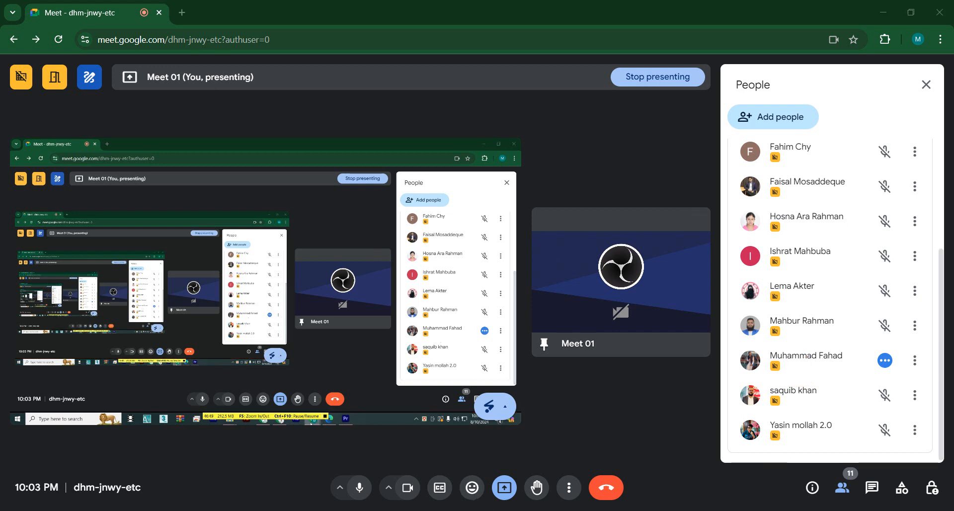
pyautogui.click(228, 87)
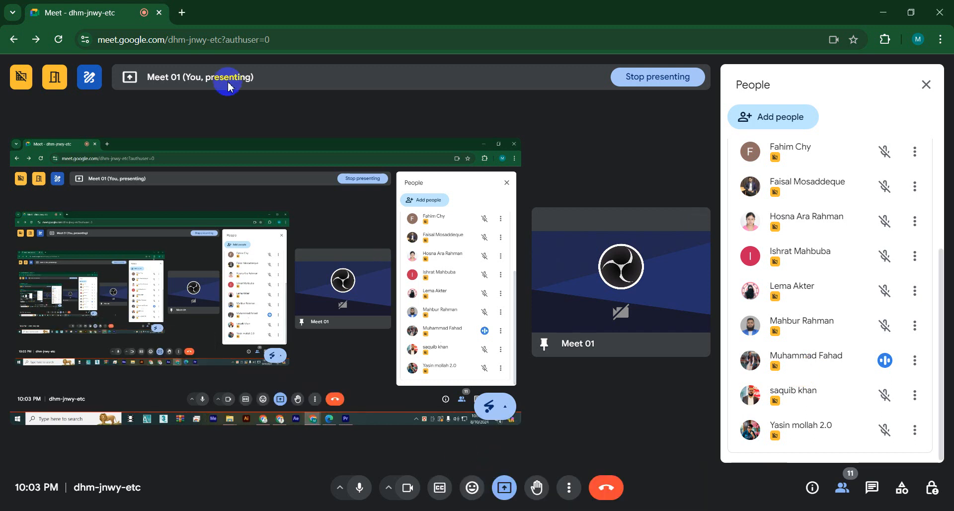
pyautogui.click(190, 12)
pyautogui.click(424, 255)
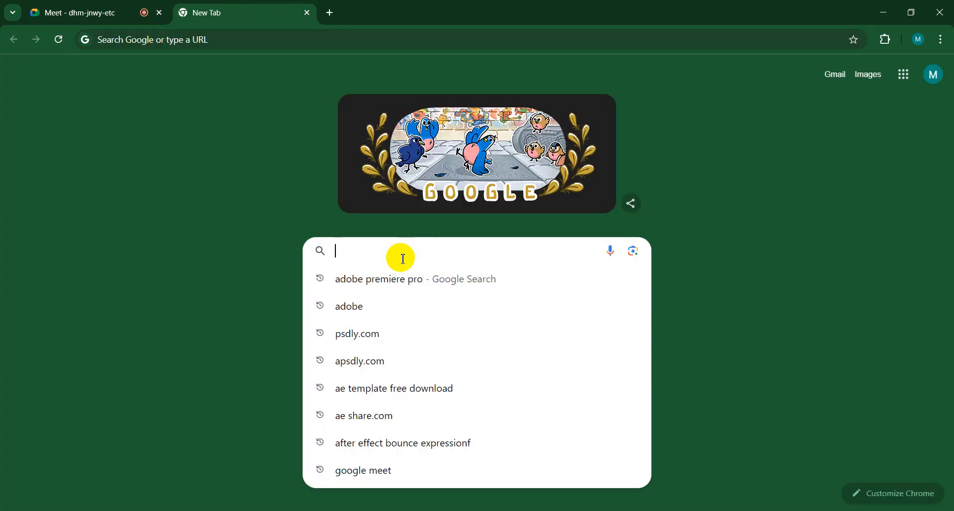
pyautogui.write('yiy')
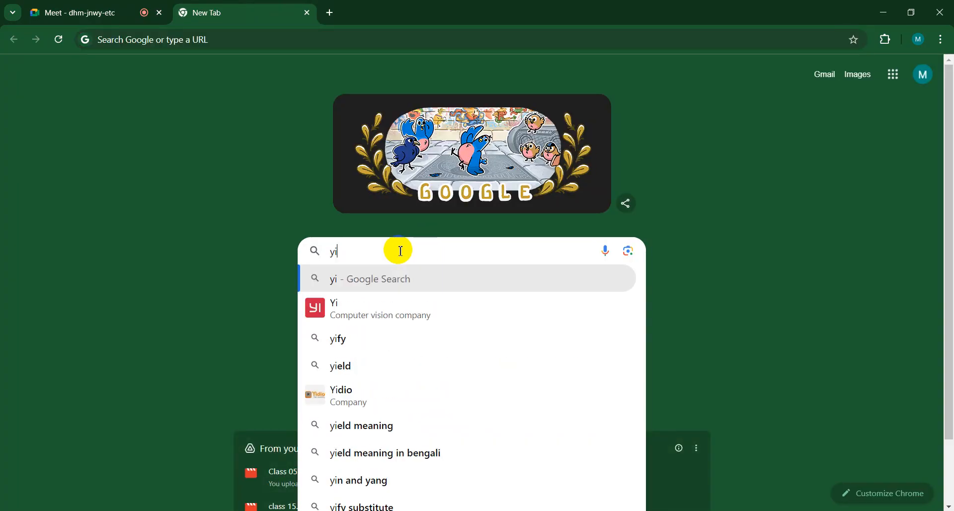
pyautogui.press('BackSpace')
pyautogui.press('BackSpace')
pyautogui.write('u')
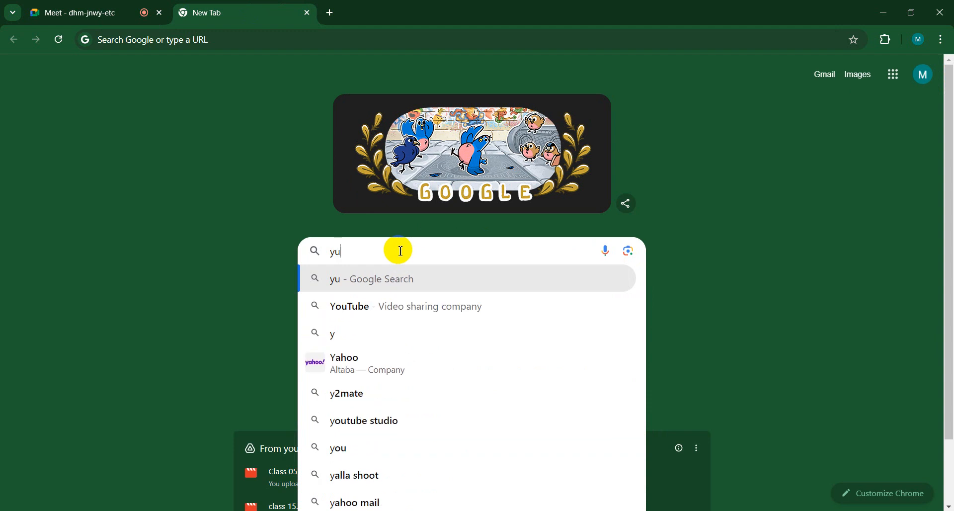
pyautogui.write('tube')
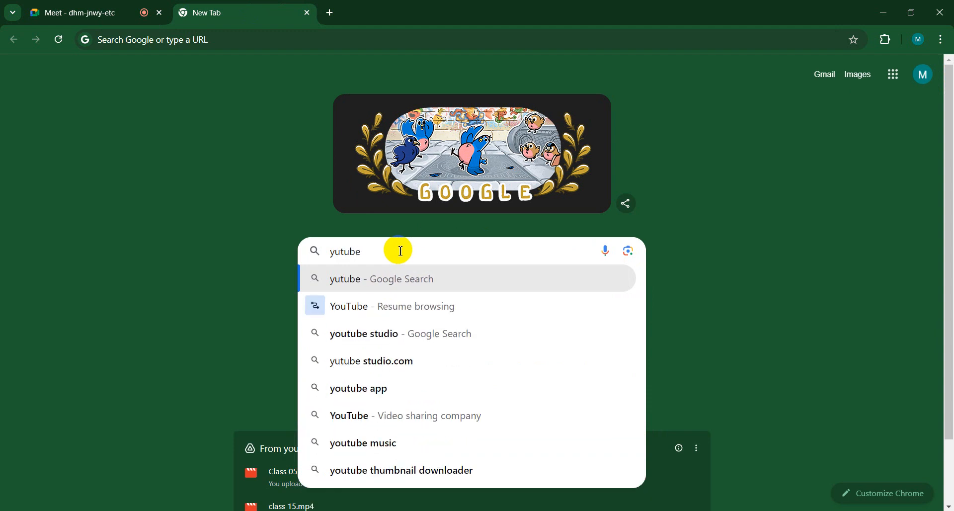
pyautogui.press('Return')
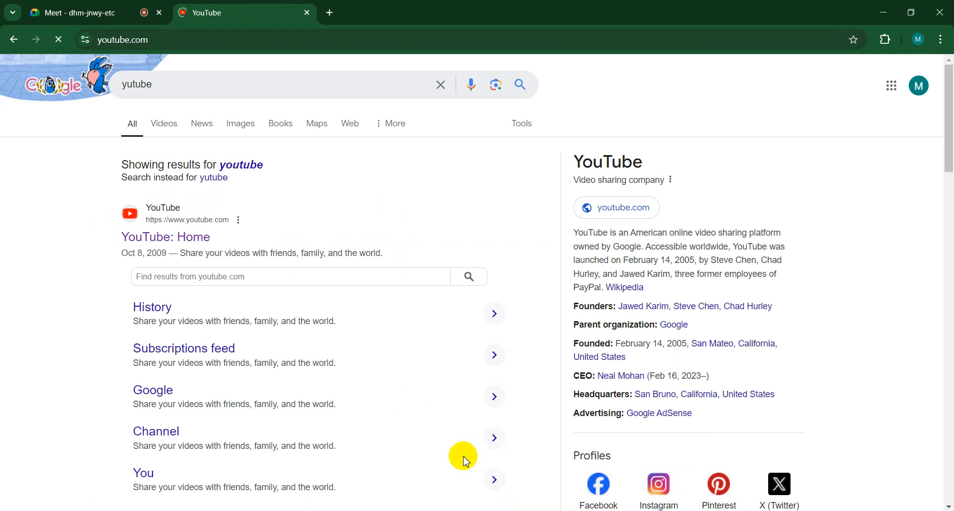
# Return to the Google Meet tab and check the latest in-call messages.
pyautogui.click(91, 15)
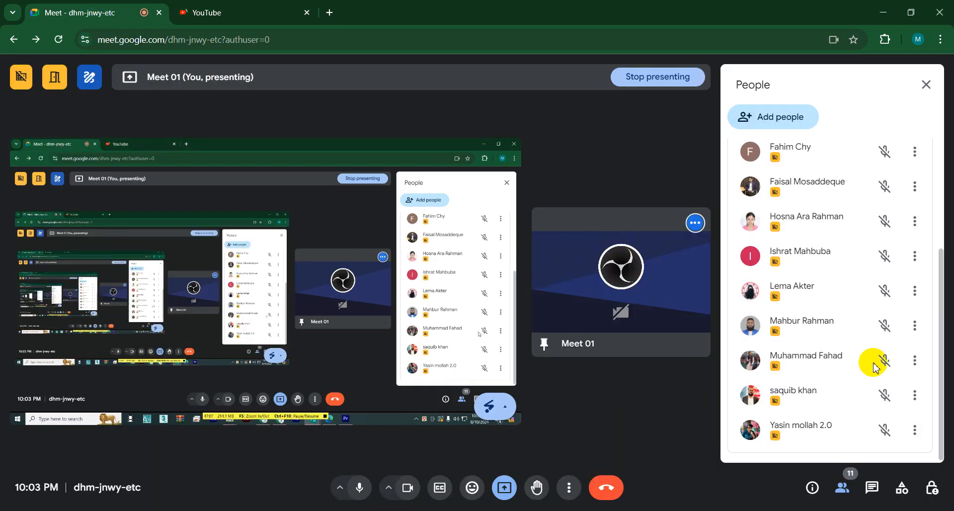
pyautogui.scroll(3, 852, 362)
pyautogui.click(872, 487)
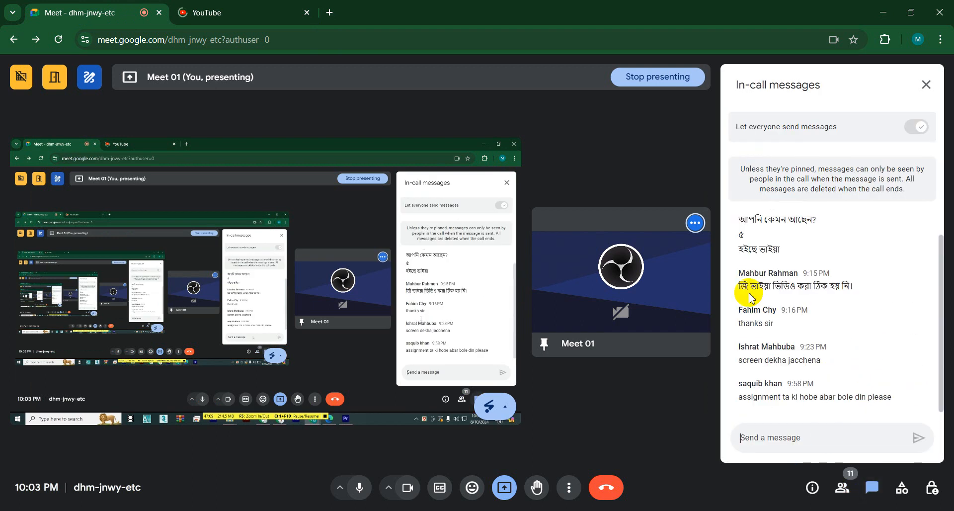
pyautogui.scroll(-1, 840, 358)
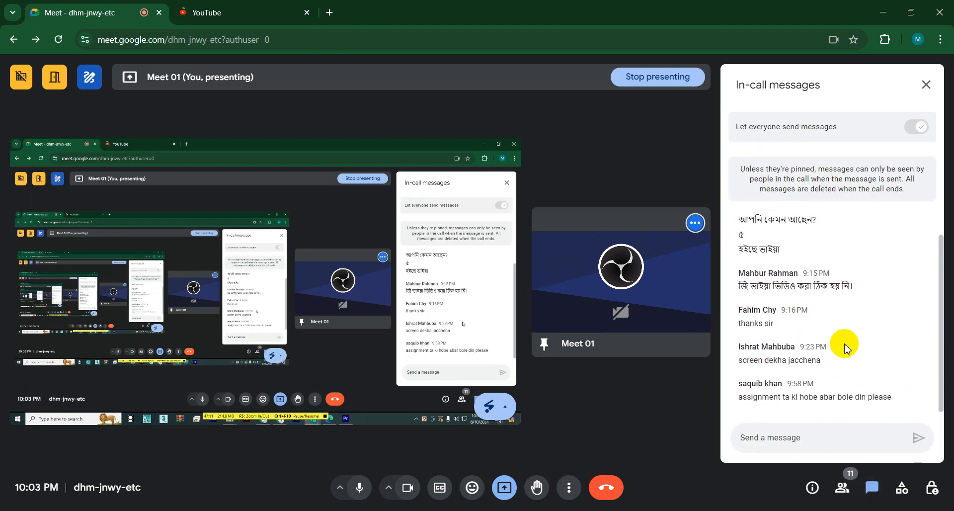